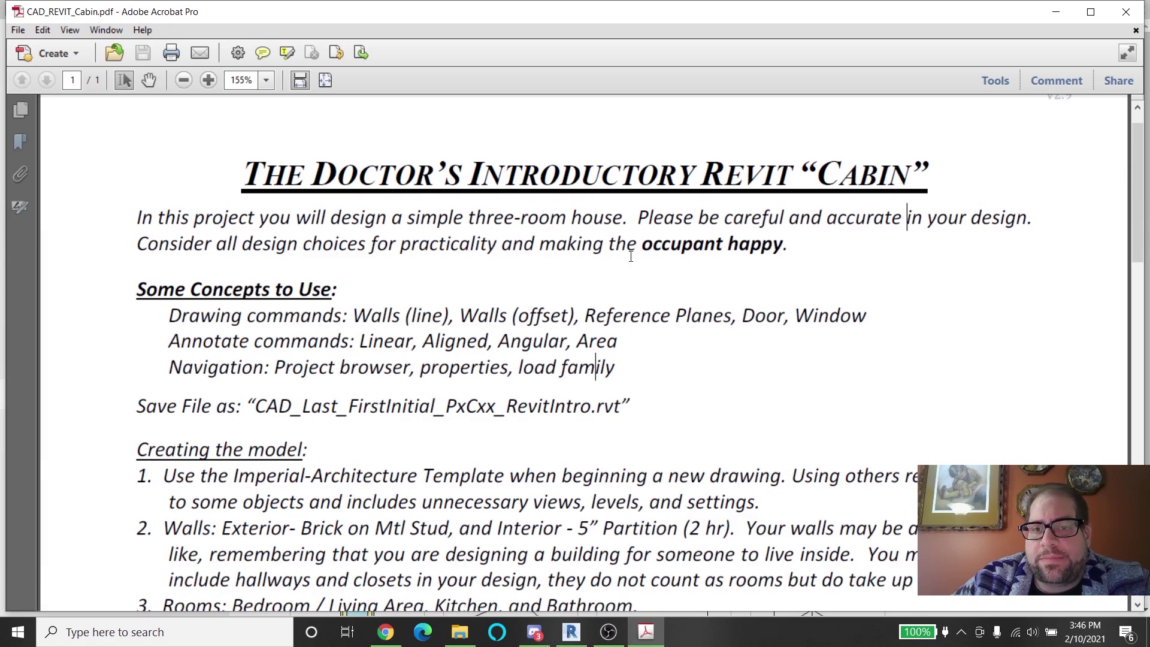
# Highlight the drawing commands Walls, Reference Planes, Window and Door in the assignment
pyautogui.moveTo(788, 242); pyautogui.dragTo(643, 245)
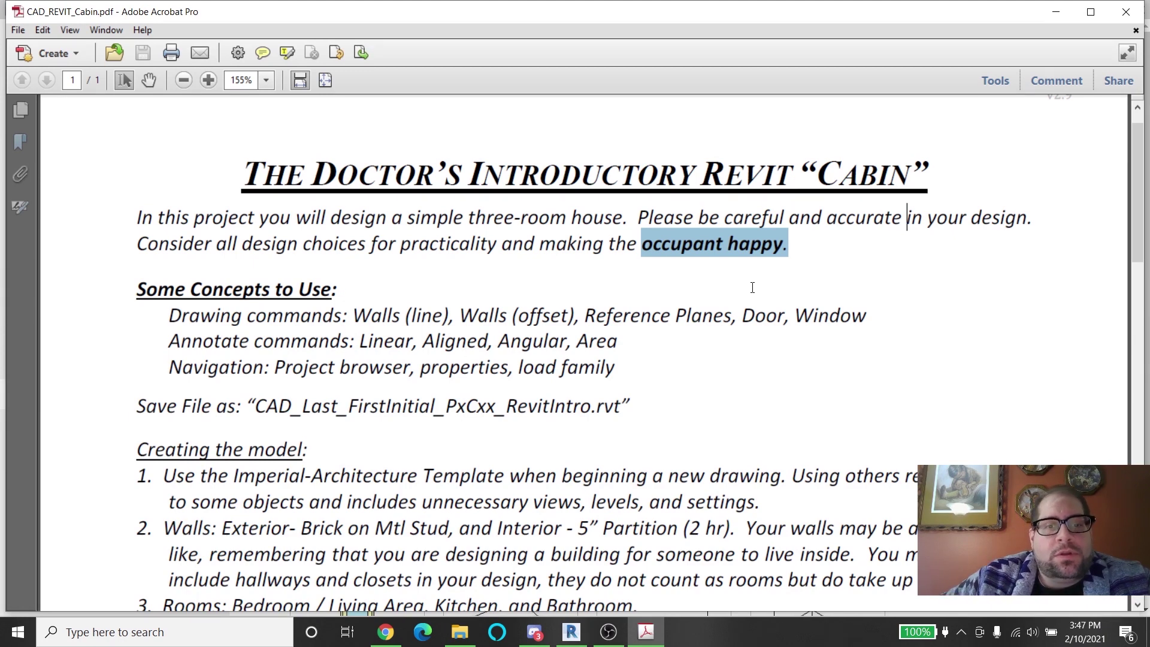
pyautogui.doubleClick(383, 317)
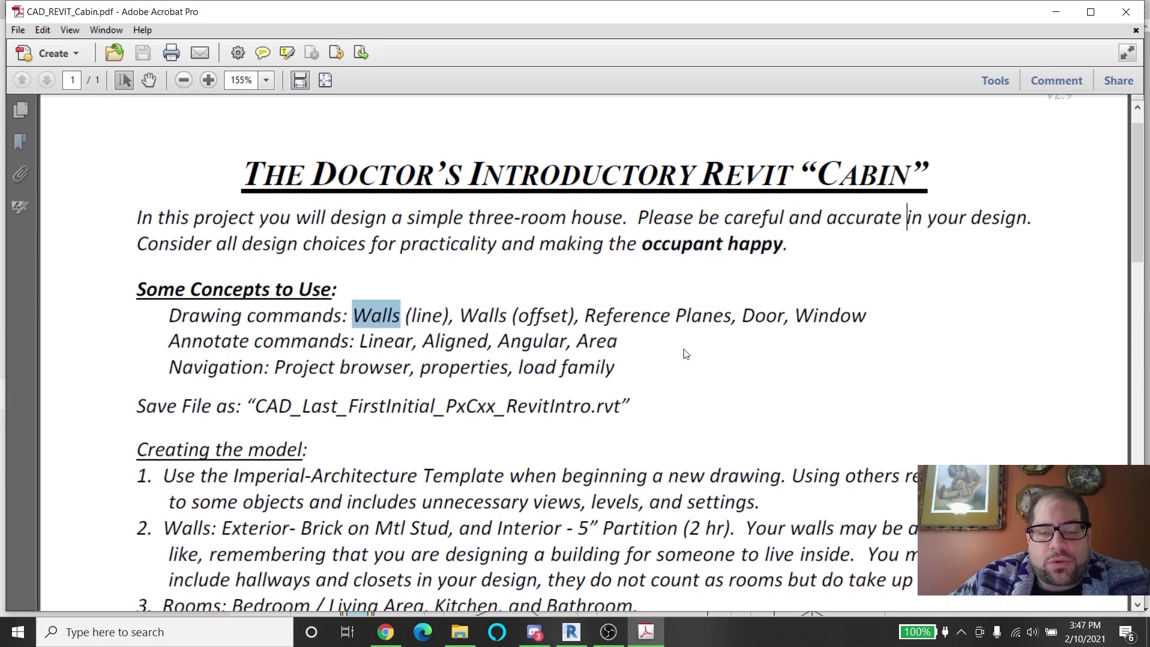
pyautogui.click(693, 323)
pyautogui.moveTo(693, 323); pyautogui.dragTo(642, 325)
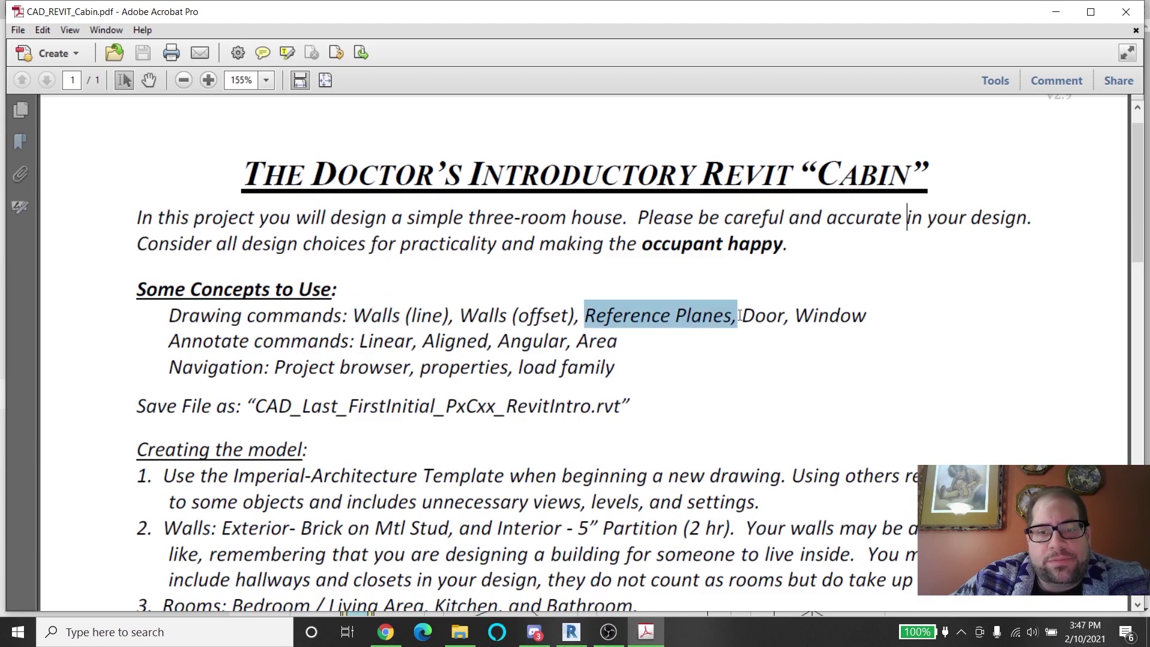
pyautogui.click(764, 316)
pyautogui.doubleClick(796, 316)
pyautogui.click(744, 315)
pyautogui.doubleClick(747, 315)
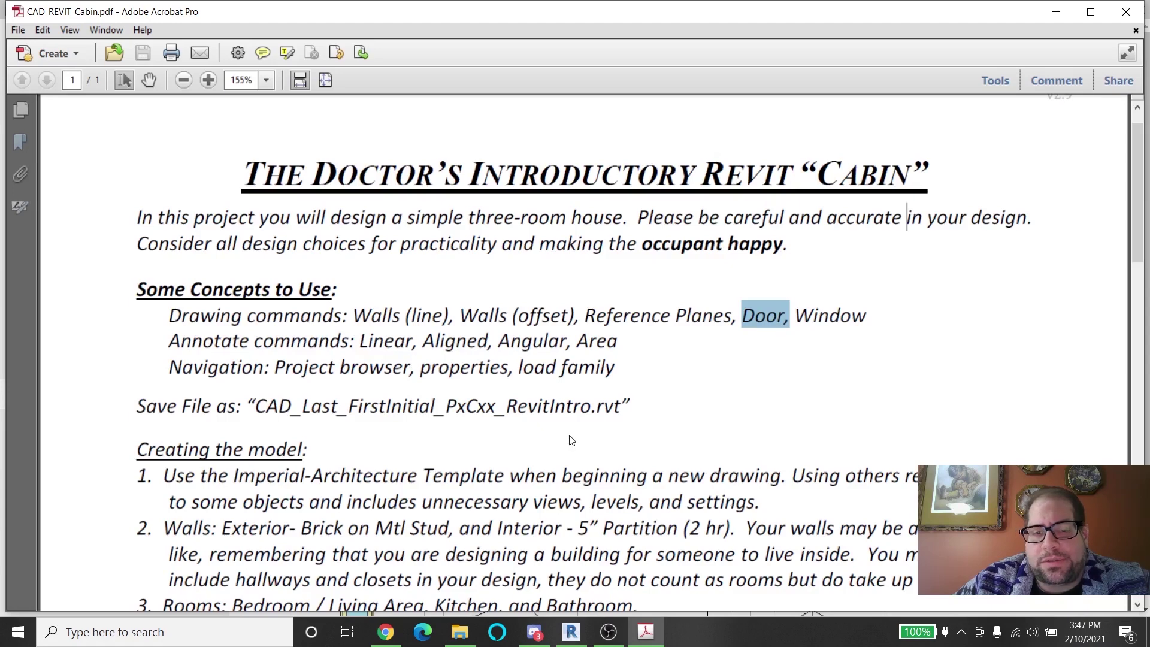
# Select the required save file name and scroll down to 'Creating the model'
pyautogui.moveTo(623, 406); pyautogui.dragTo(243, 408)
pyautogui.scroll(-3, 287, 419)
pyautogui.scroll(-1, 308, 421)
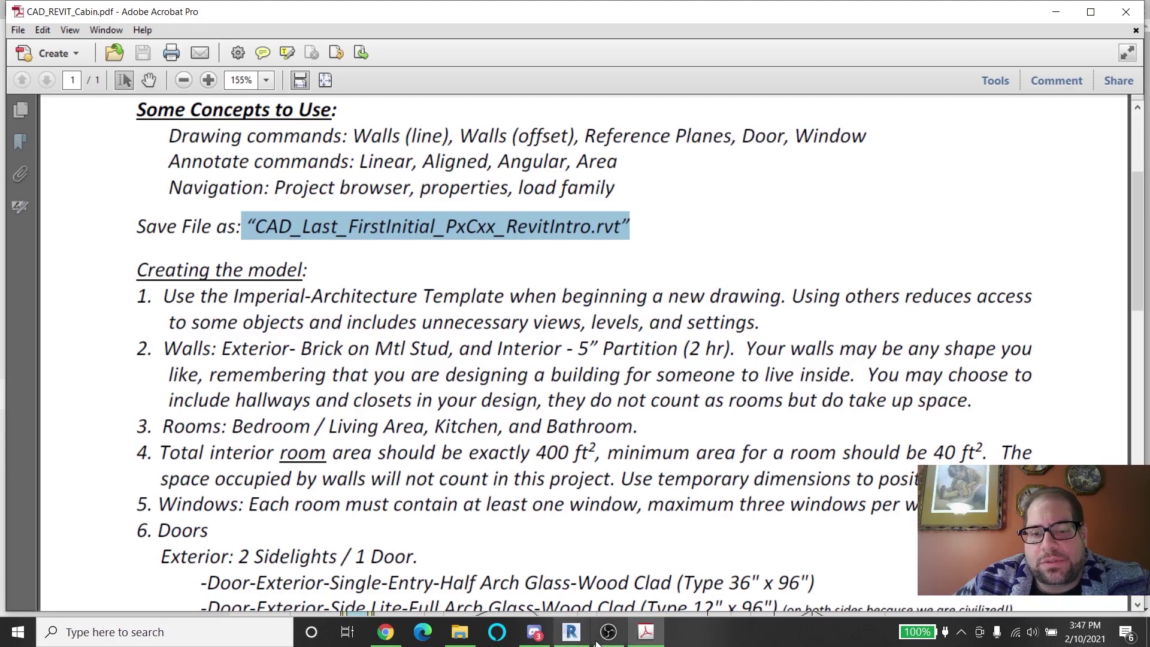
# Create a new Revit project from the Imperial-Architectural Template
pyautogui.click(576, 637)
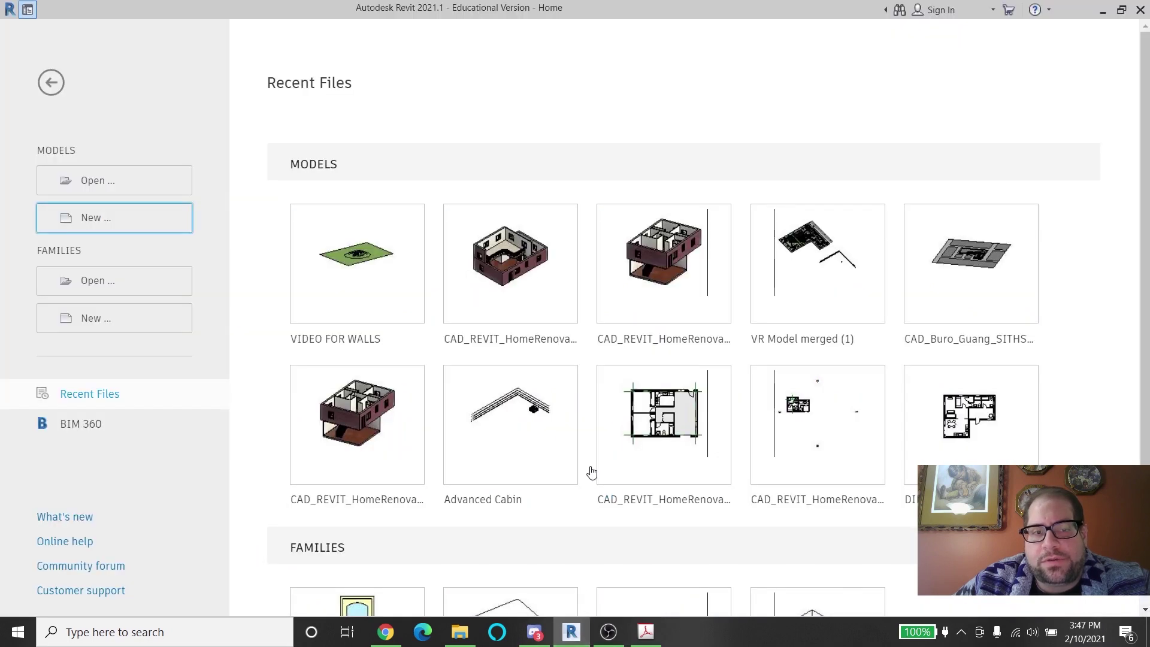
pyautogui.click(124, 223)
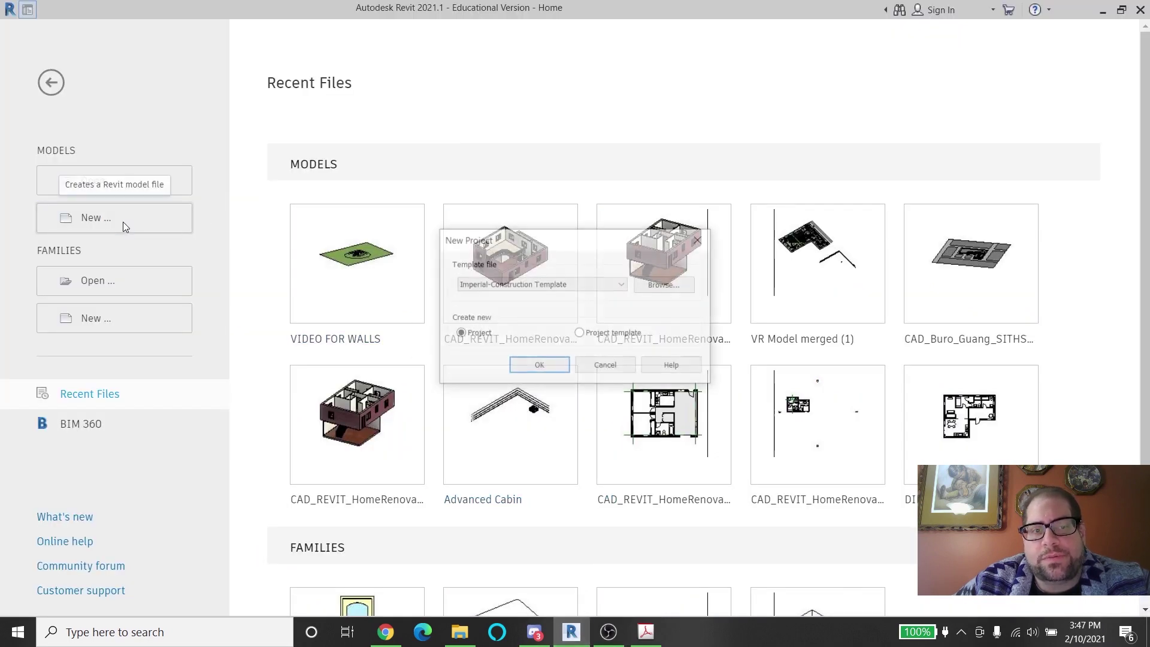
pyautogui.click(514, 282)
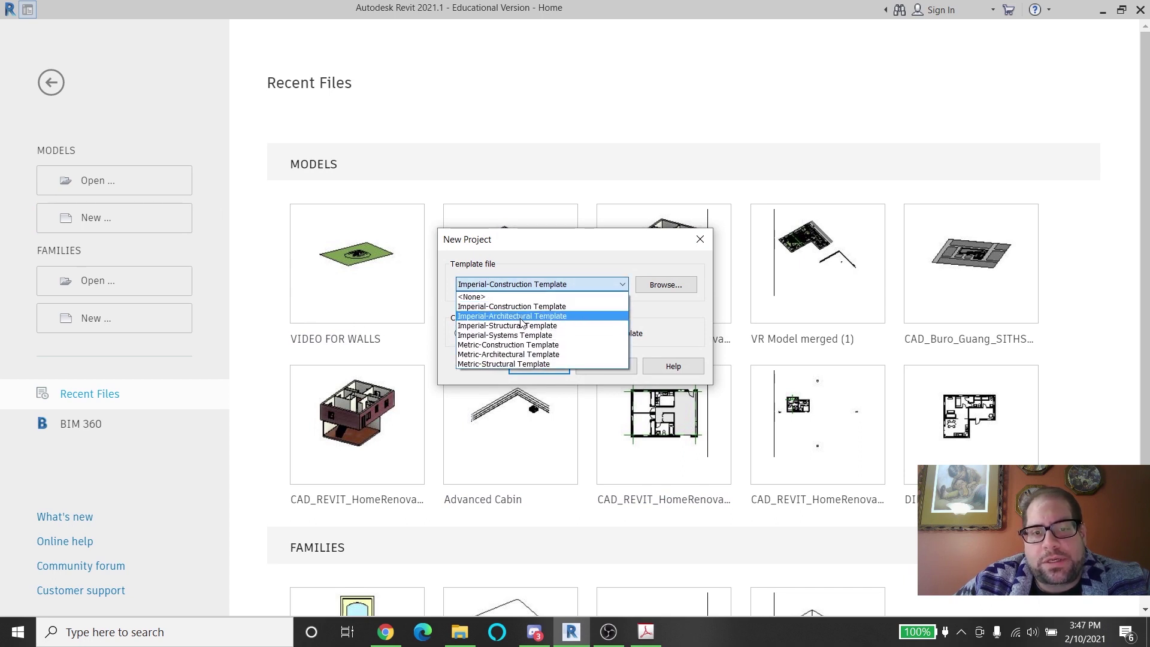
pyautogui.click(520, 316)
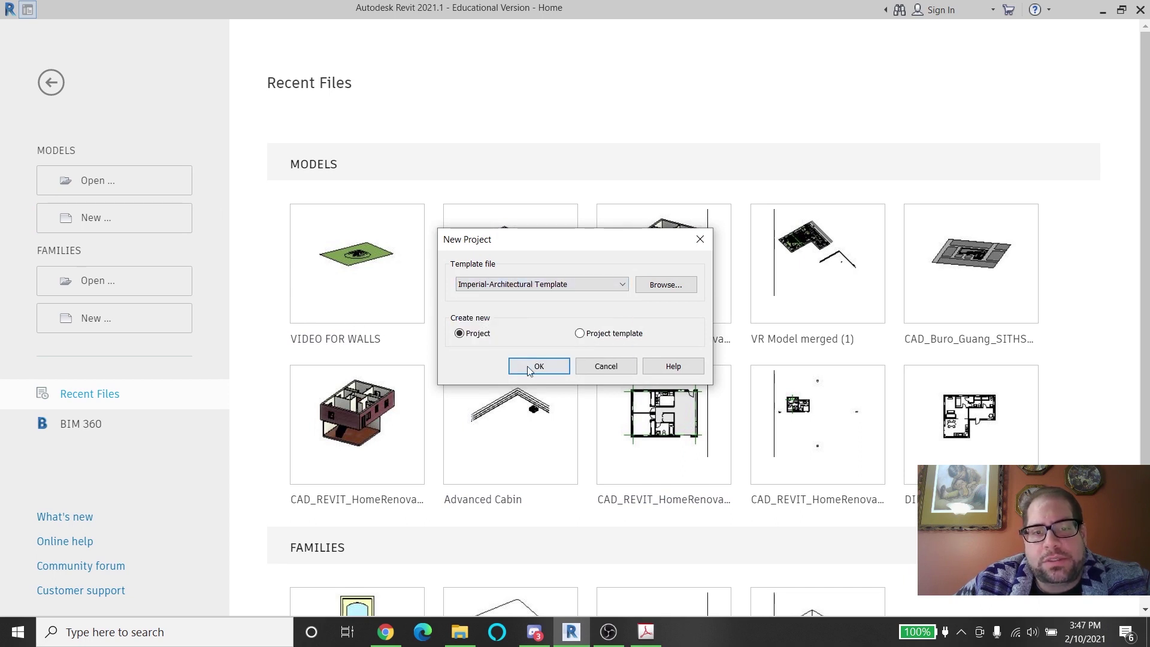
pyautogui.click(533, 370)
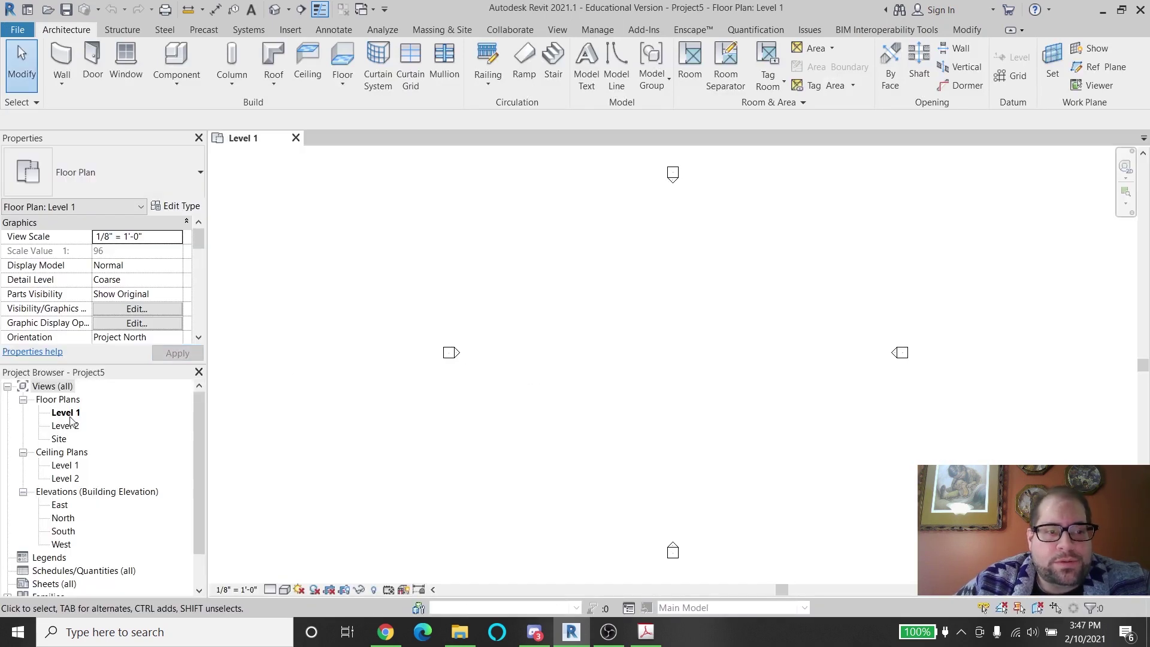
# Look through the Level 1, Level 2 and Site floor plans, then collapse Ceiling Plans
pyautogui.click(70, 417)
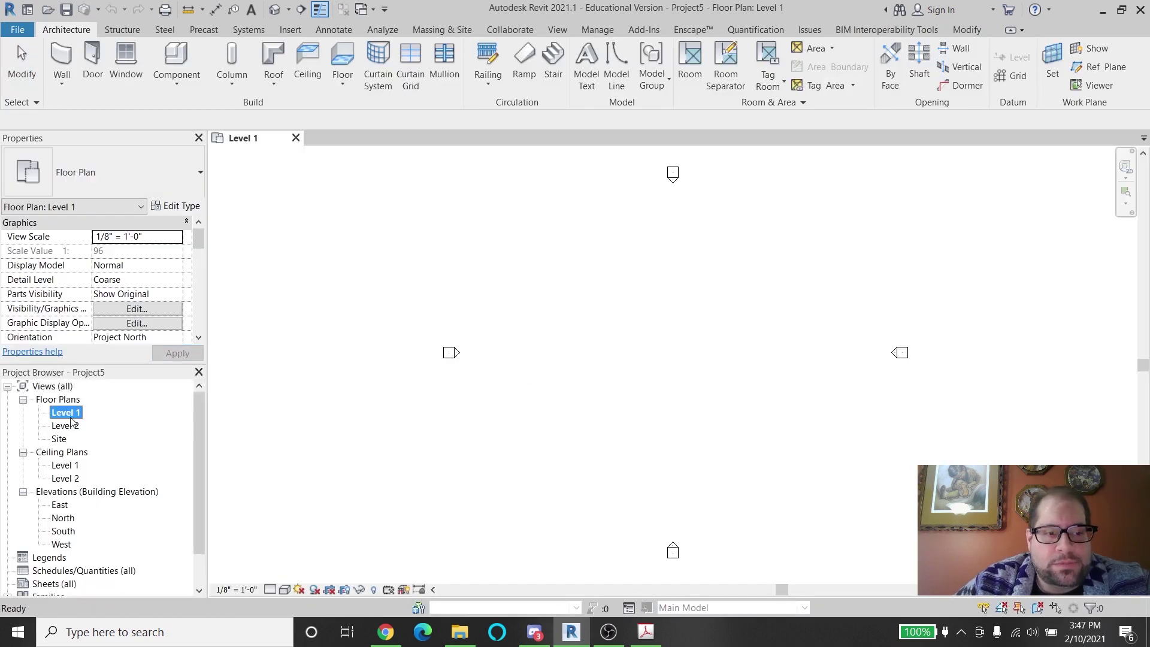
pyautogui.click(72, 426)
pyautogui.click(63, 441)
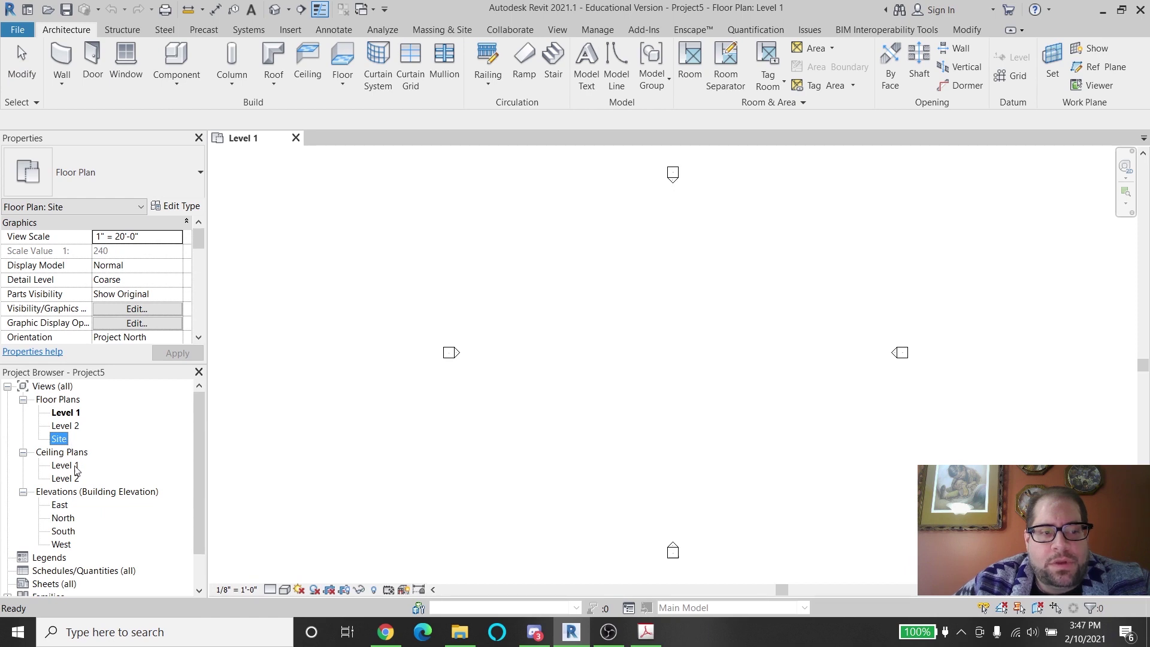
pyautogui.click(22, 452)
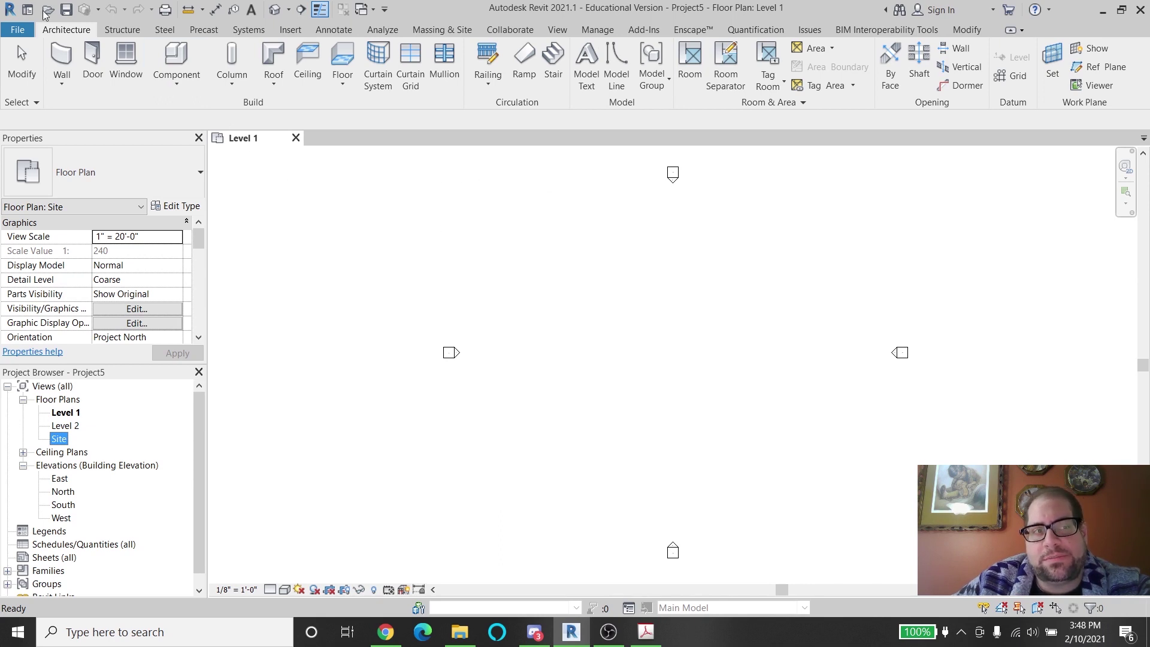
# Close the current project and create a new one from the Imperial-Construction Template
pyautogui.click(296, 138)
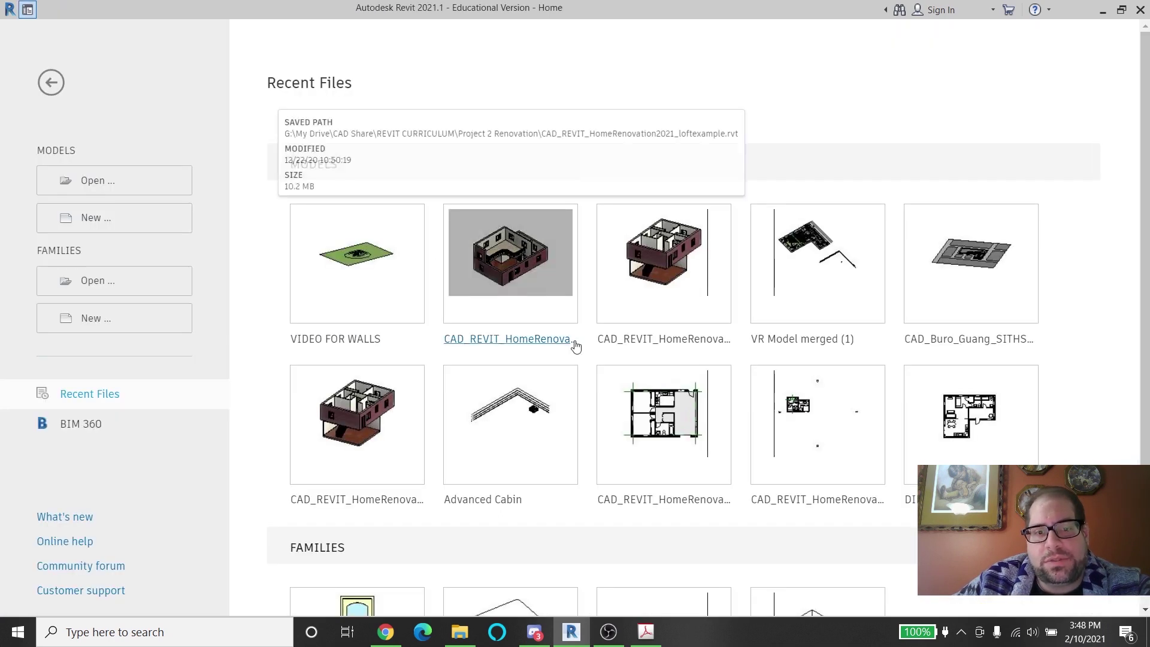
pyautogui.click(121, 231)
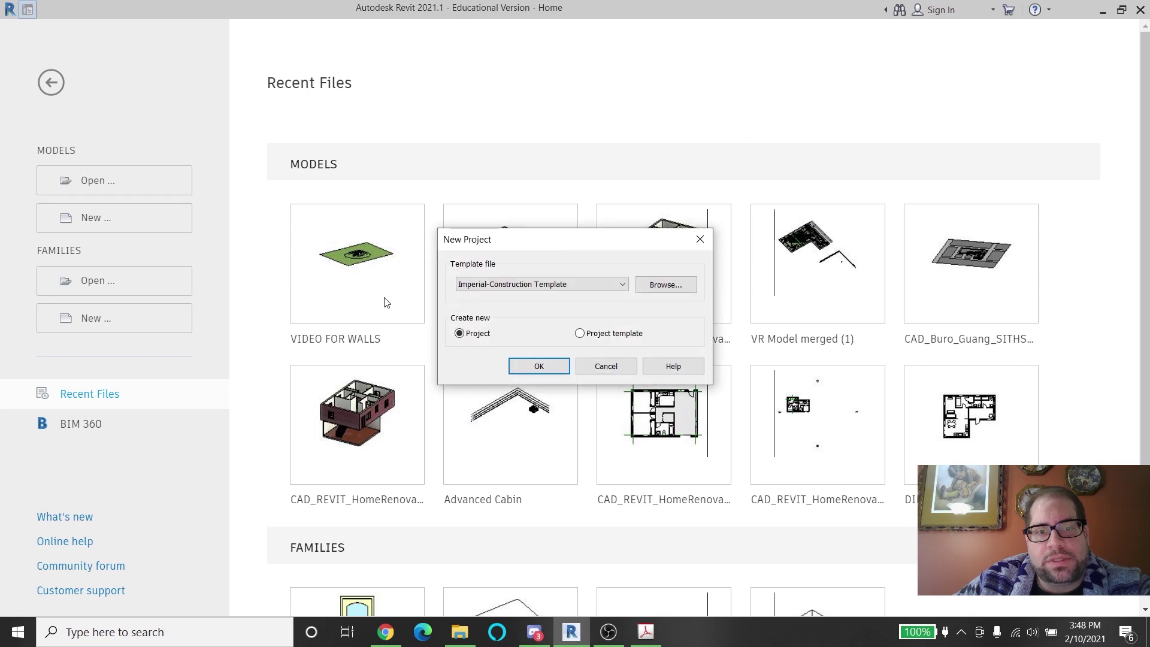
pyautogui.click(542, 365)
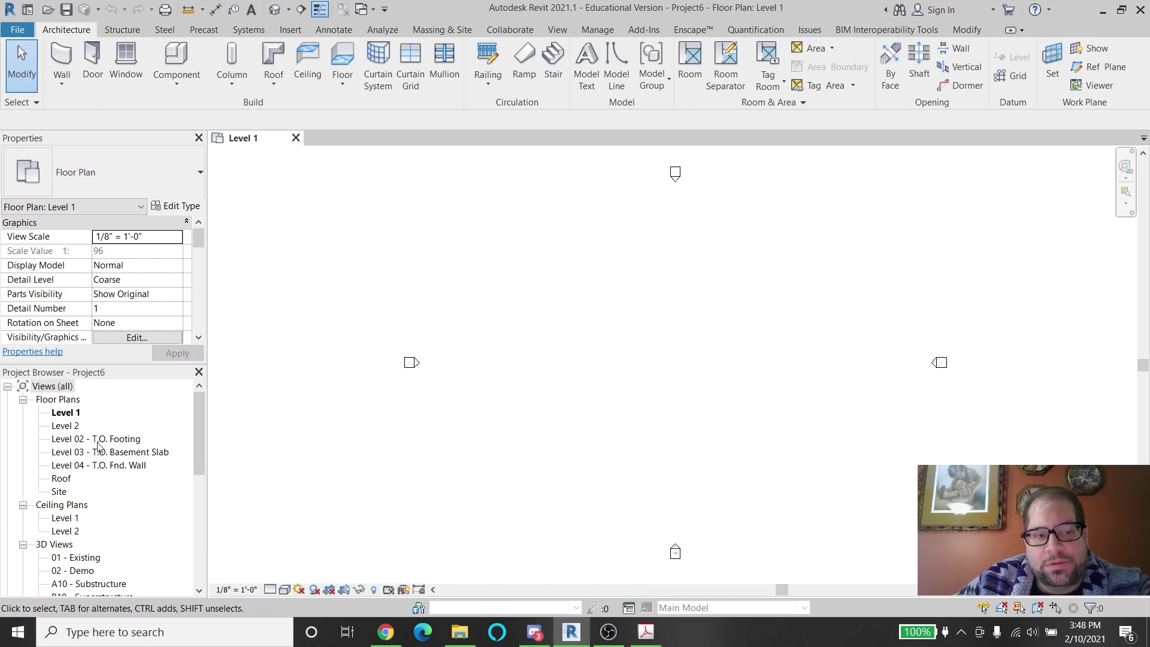
# Browse the T.O. Footing, T.O. Basement Slab, T.O. Fnd. Wall and Roof floor plans
pyautogui.click(119, 444)
pyautogui.click(120, 453)
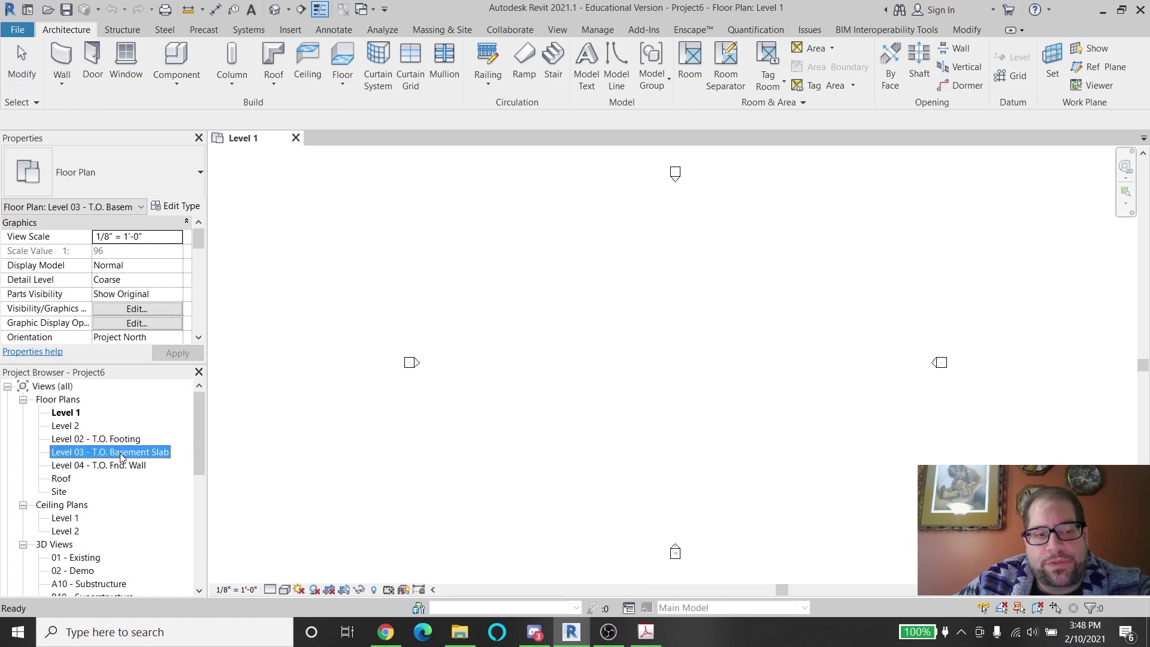
pyautogui.click(123, 467)
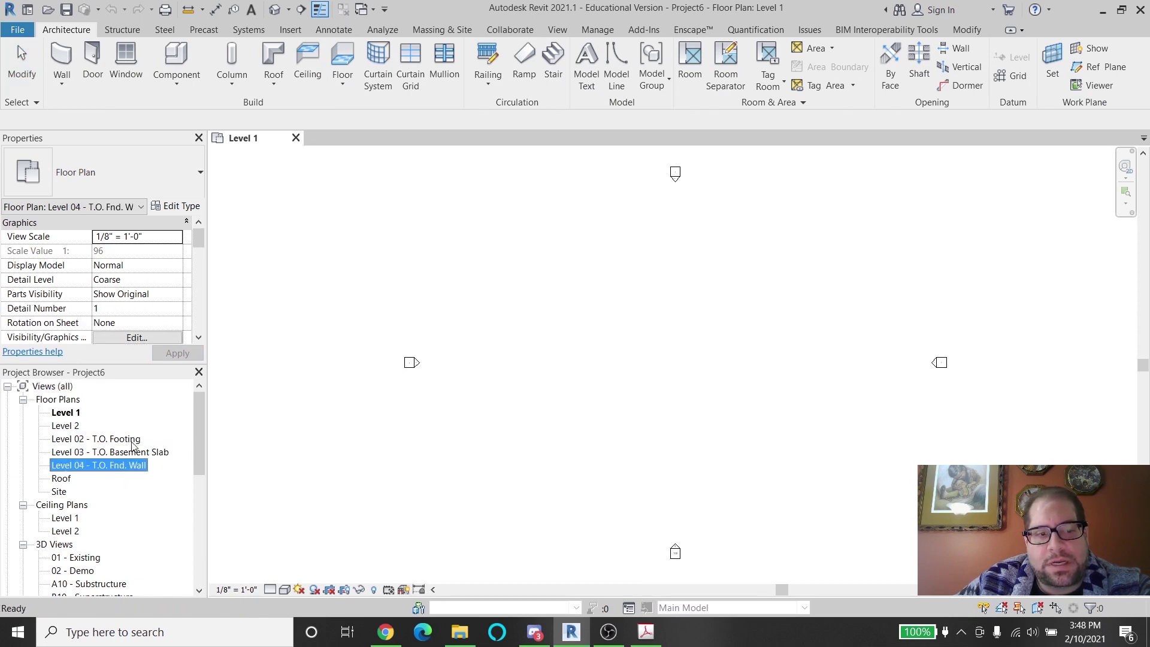
pyautogui.click(159, 455)
pyautogui.click(142, 466)
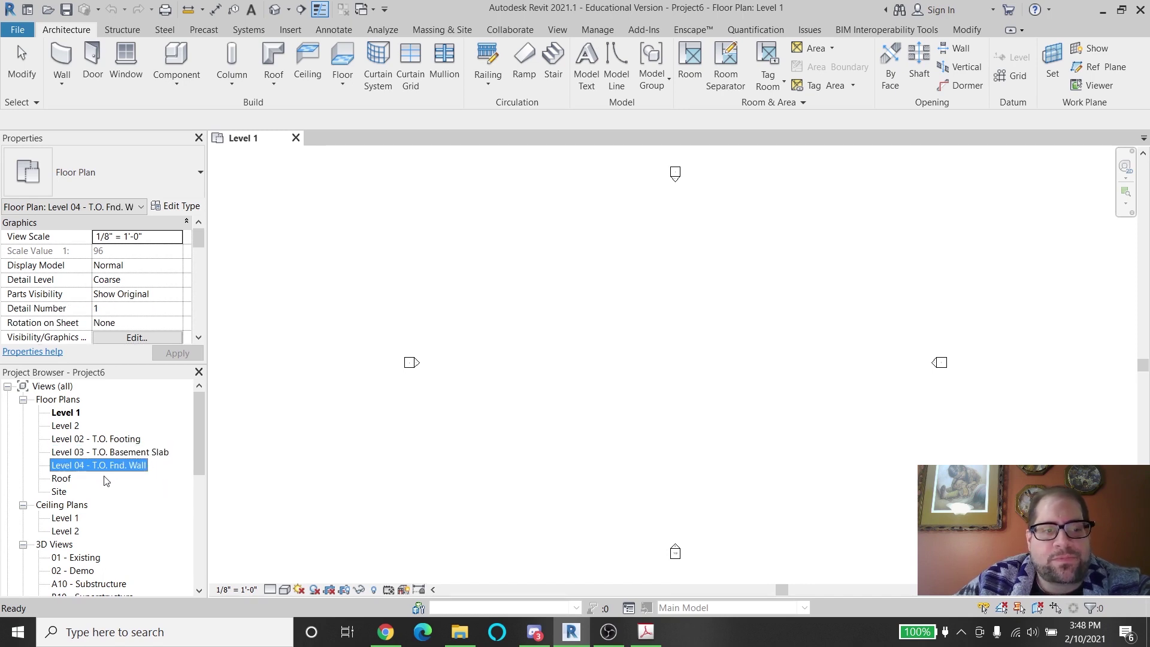
pyautogui.click(67, 480)
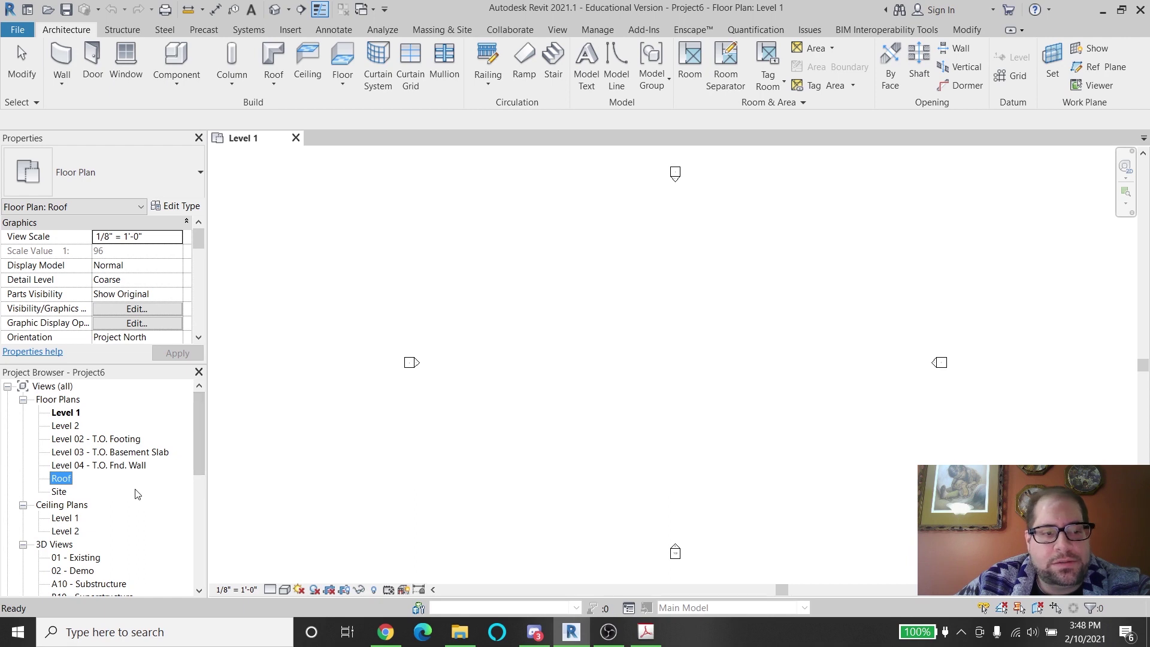
# Step through the 3D views from 01 - Existing and 02 - Demo down to {3D}
pyautogui.scroll(-2, 134, 490)
pyautogui.scroll(-3, 135, 492)
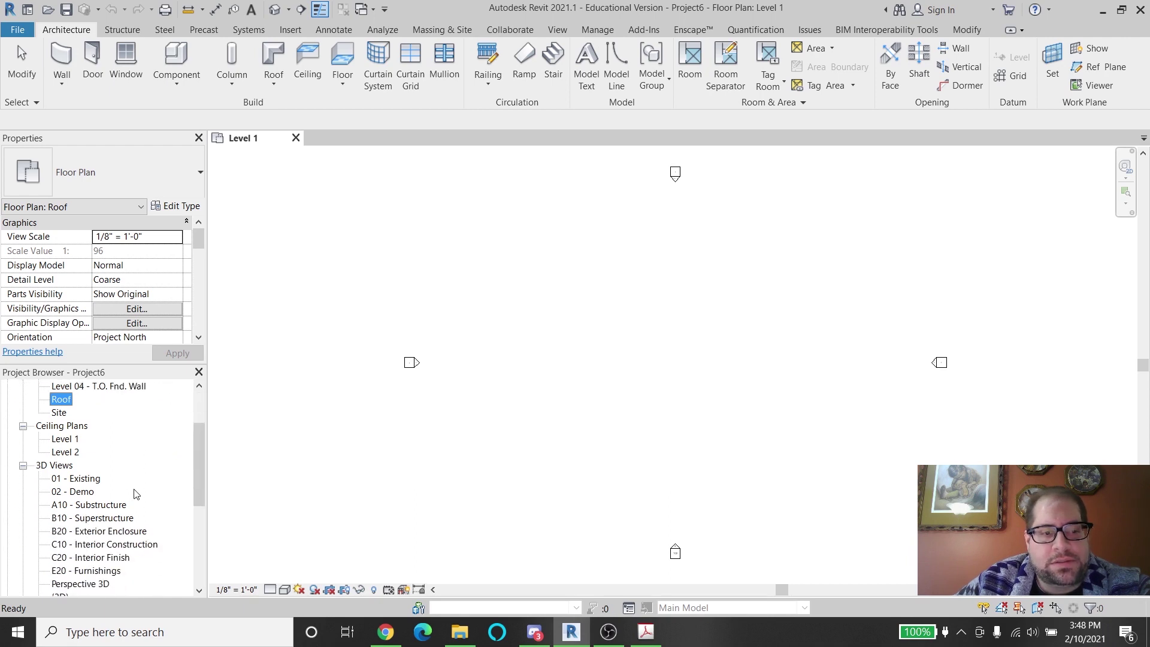
pyautogui.click(87, 453)
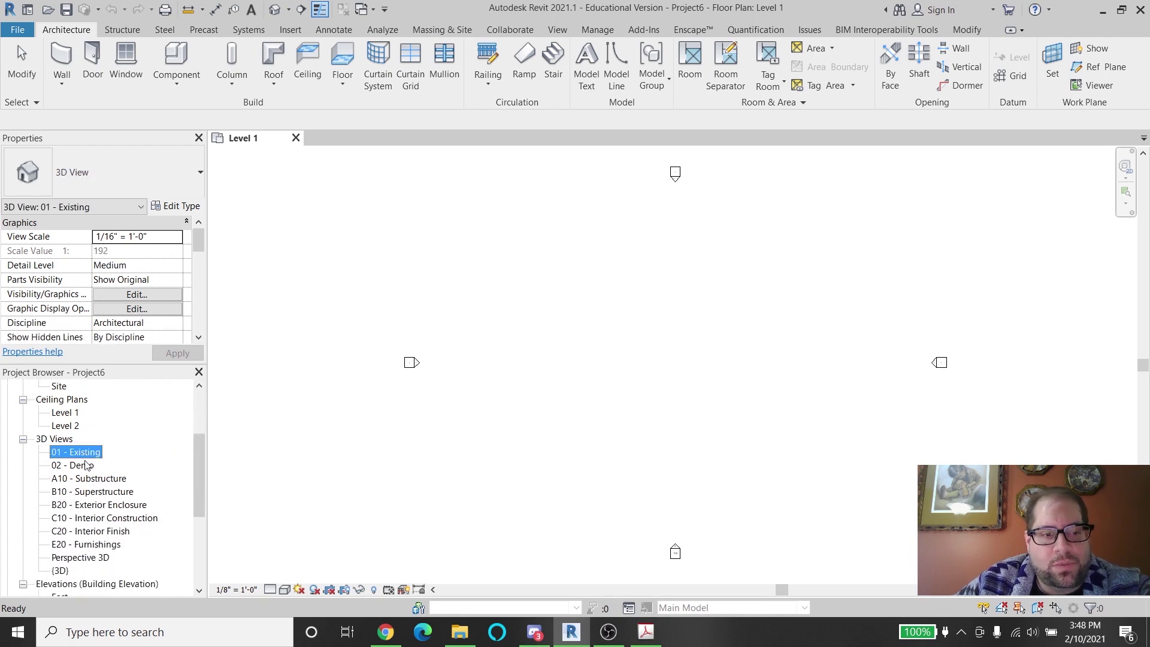
pyautogui.click(80, 468)
pyautogui.press('Down')
pyautogui.press('Down')
pyautogui.press('Down')
pyautogui.press('Down')
pyautogui.press('Down')
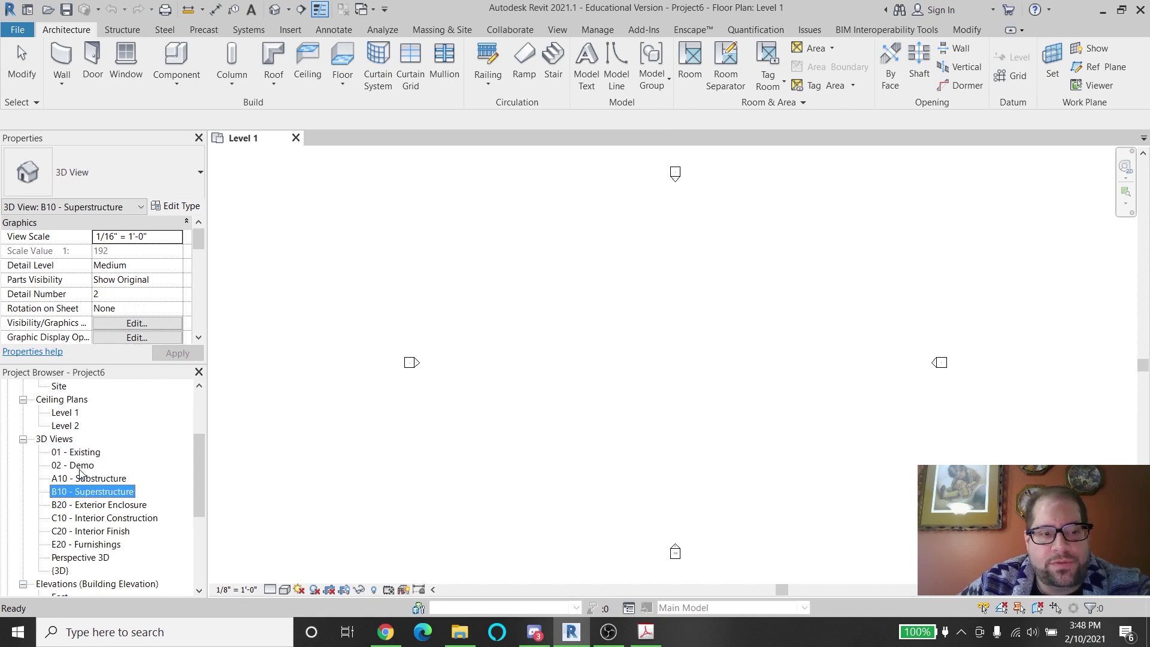
pyautogui.press('Down')
pyautogui.press('Down')
pyautogui.press('Down')
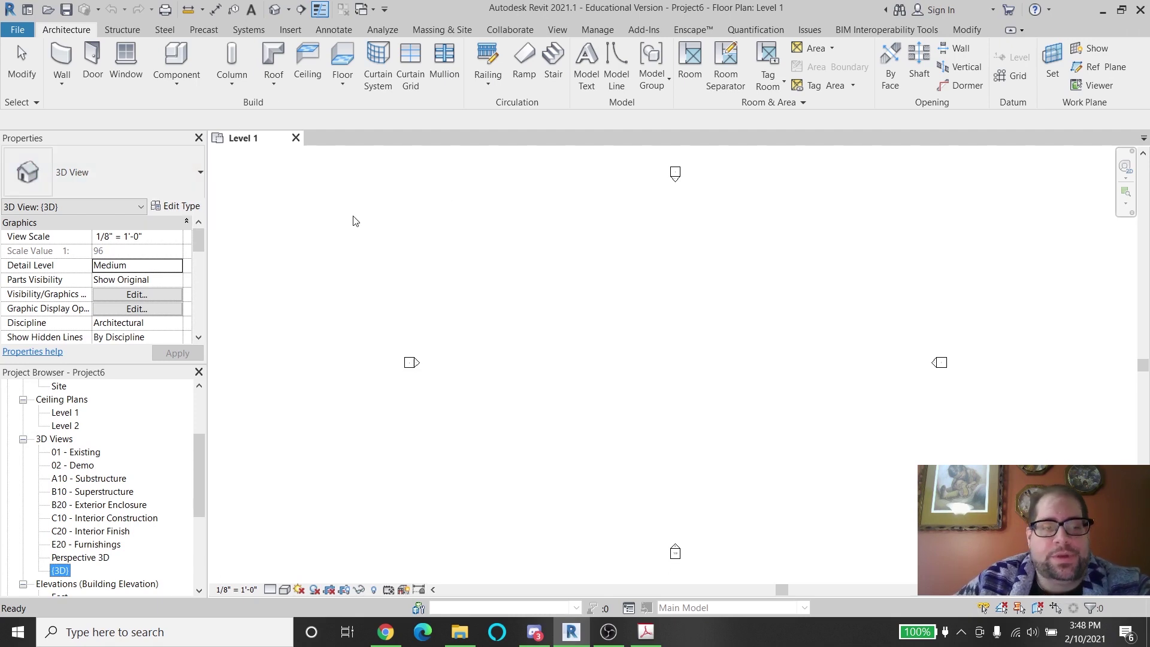
# Close the construction project and start a fresh Imperial-Architectural Template project on Level 1
pyautogui.click(296, 139)
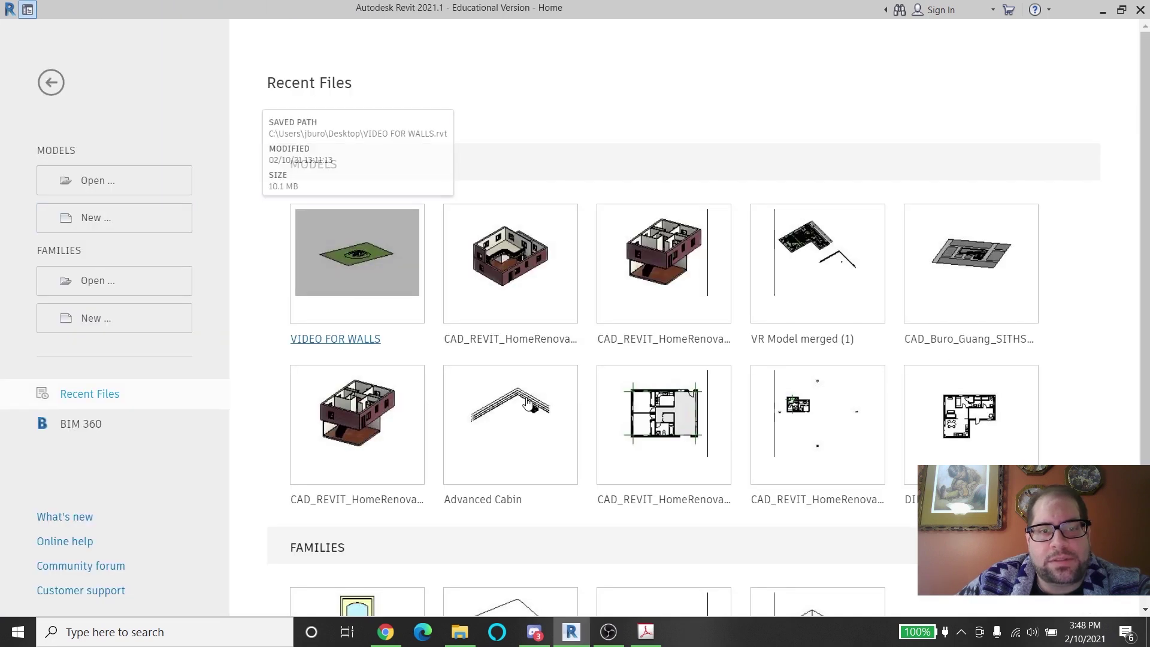
pyautogui.click(139, 218)
pyautogui.click(504, 284)
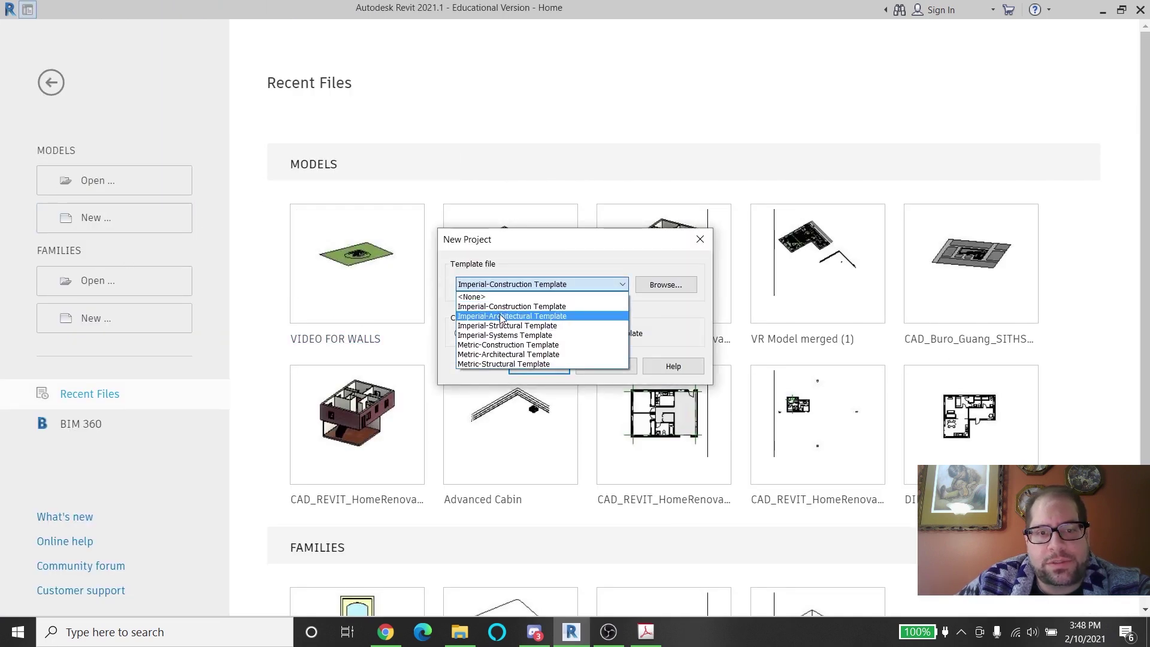
pyautogui.click(503, 309)
pyautogui.click(539, 367)
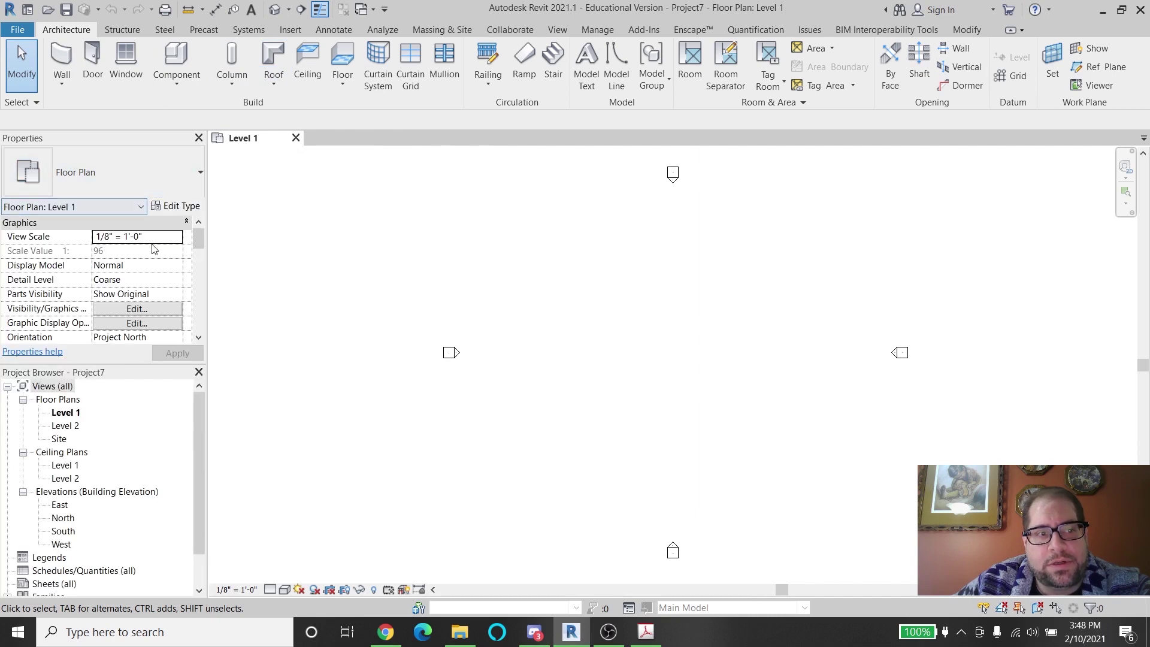
pyautogui.scroll(-3, 199, 247)
pyautogui.scroll(2, 168, 300)
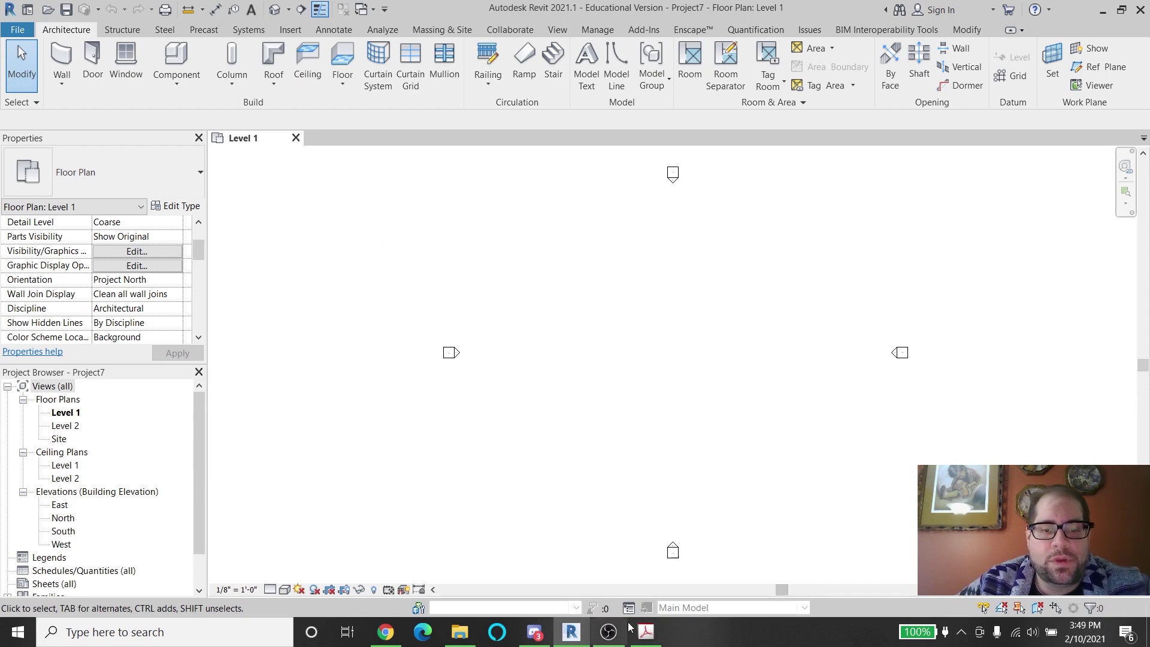
pyautogui.click(644, 633)
pyautogui.scroll(-2, 457, 263)
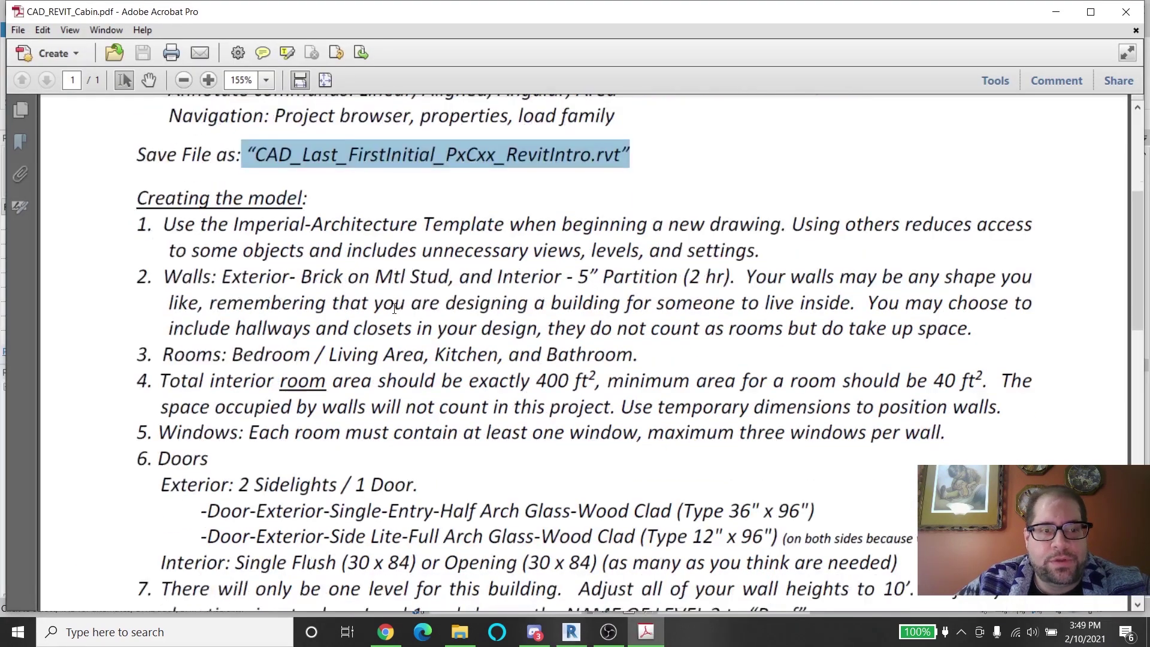
pyautogui.scroll(1, 395, 308)
pyautogui.click(393, 306)
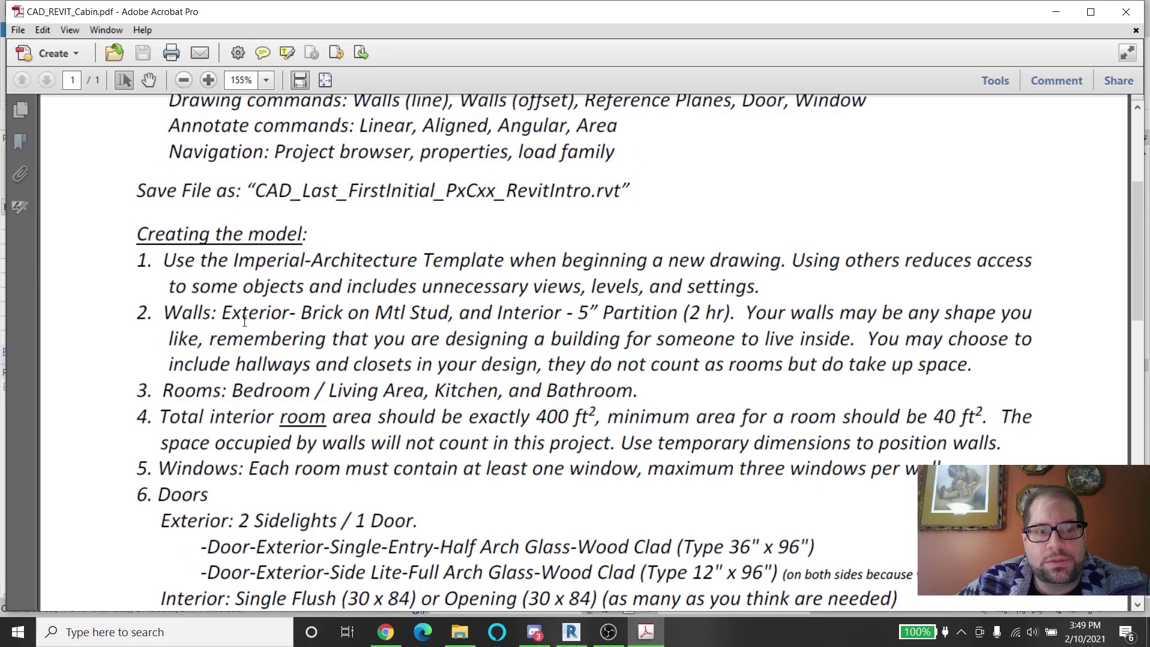
pyautogui.moveTo(221, 313); pyautogui.dragTo(450, 316)
pyautogui.click(497, 313)
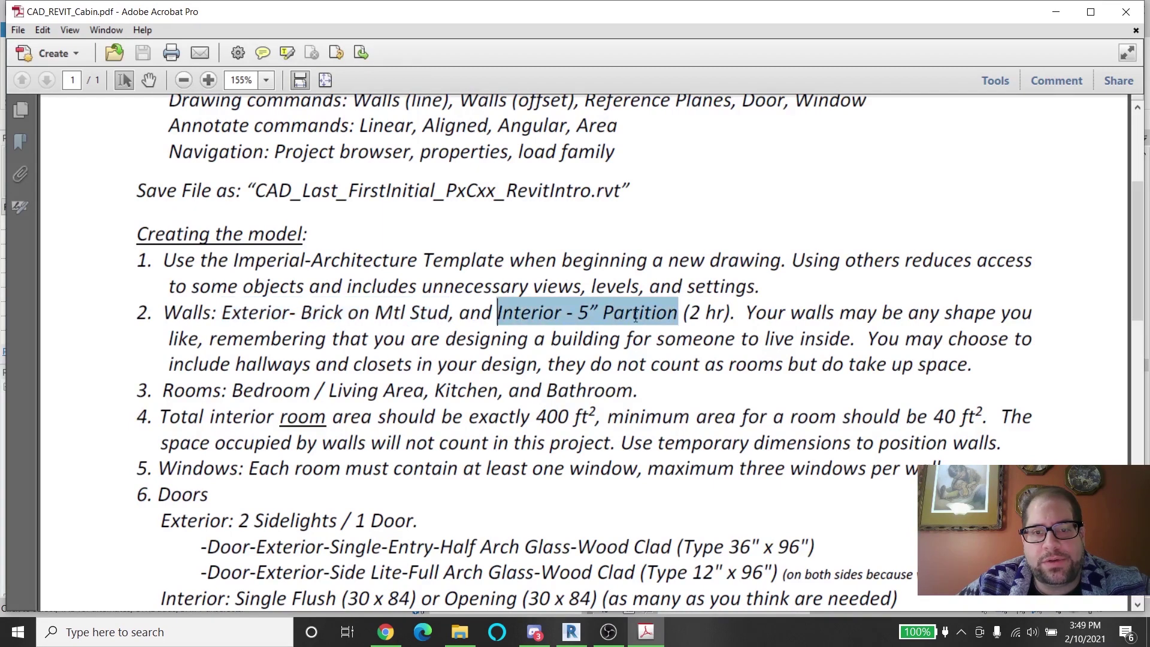
pyautogui.moveTo(637, 316); pyautogui.dragTo(779, 316)
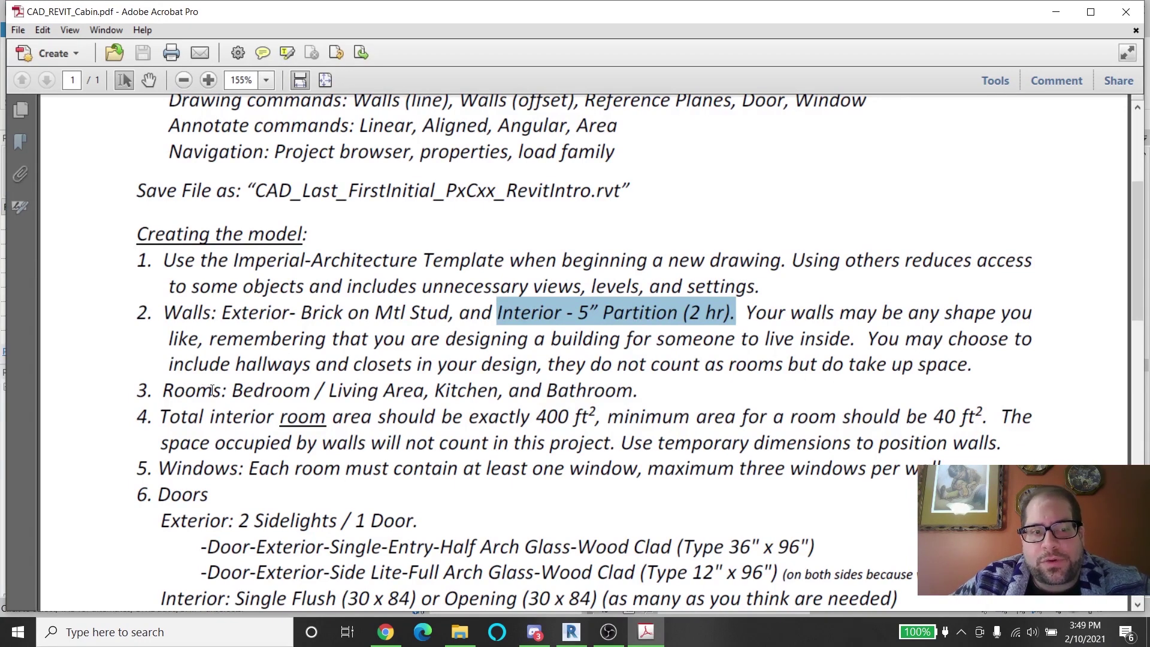
pyautogui.moveTo(234, 391); pyautogui.dragTo(425, 393)
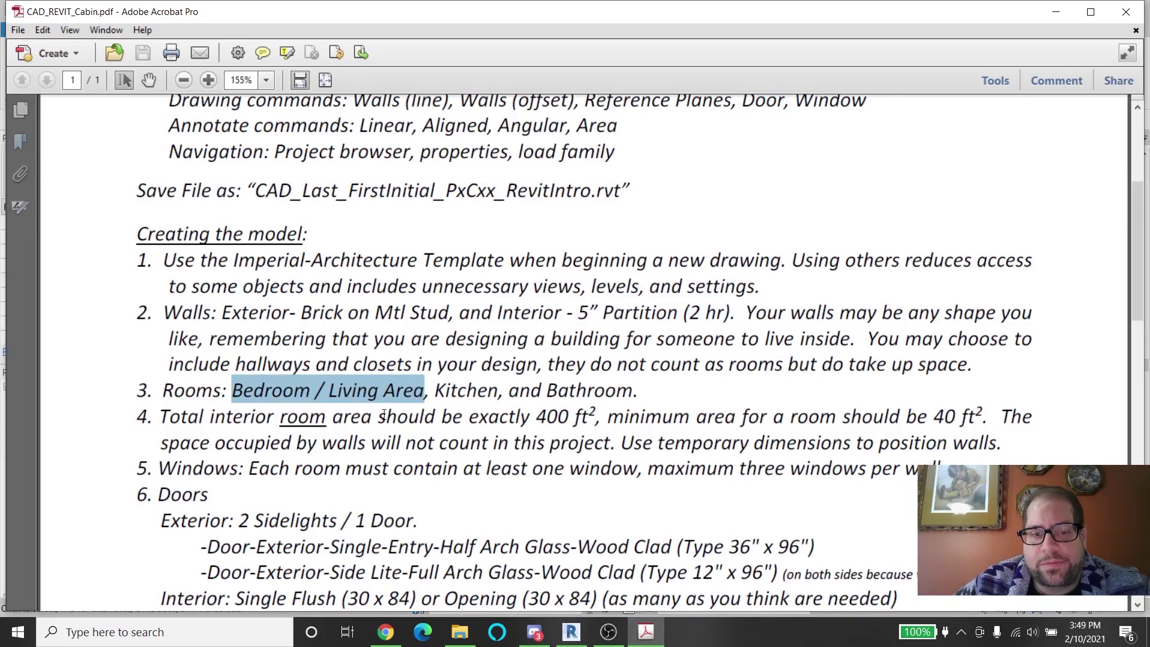
pyautogui.moveTo(434, 393); pyautogui.dragTo(508, 384)
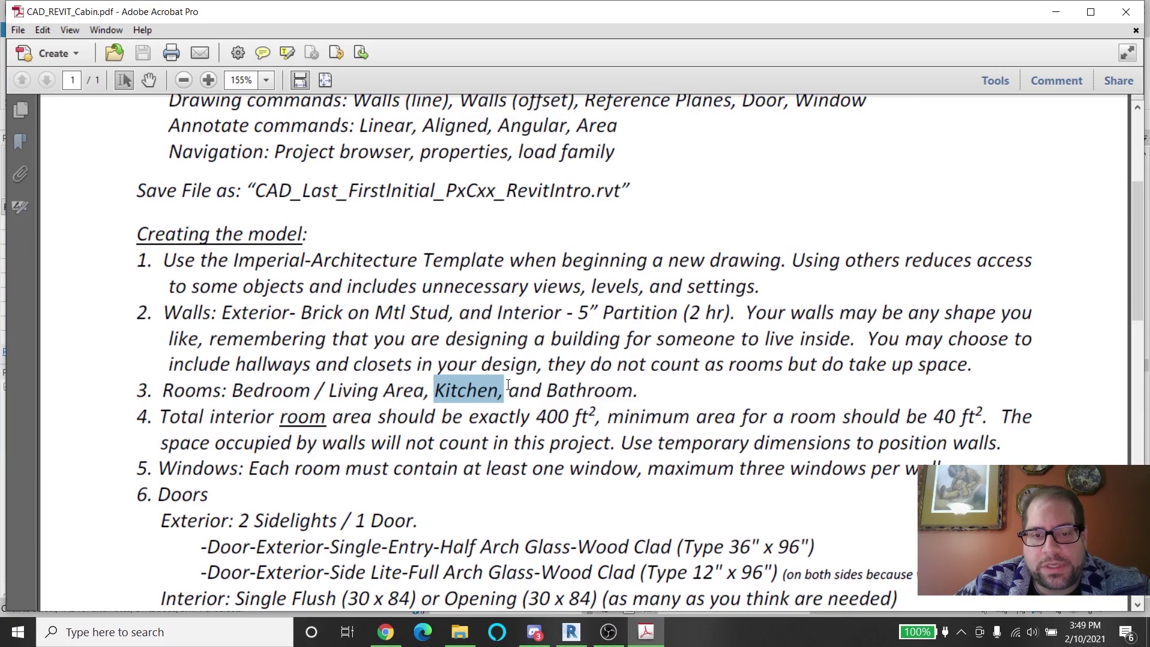
pyautogui.doubleClick(591, 394)
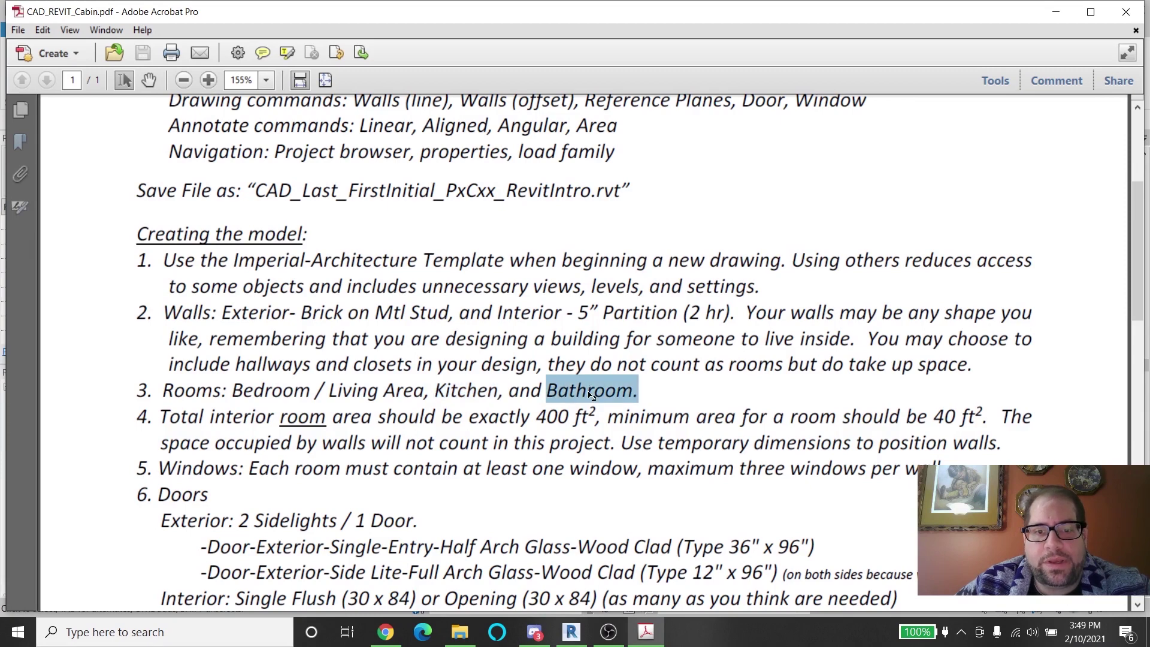
pyautogui.tripleClick(311, 421)
pyautogui.click(309, 420)
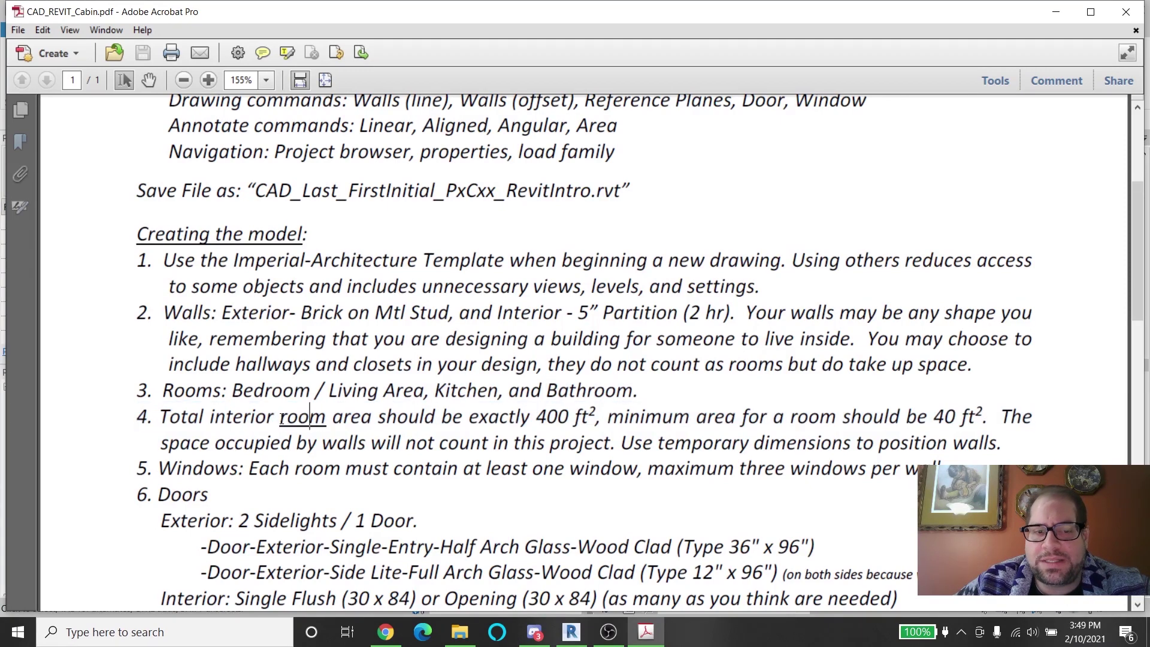
pyautogui.moveTo(281, 419); pyautogui.dragTo(359, 422)
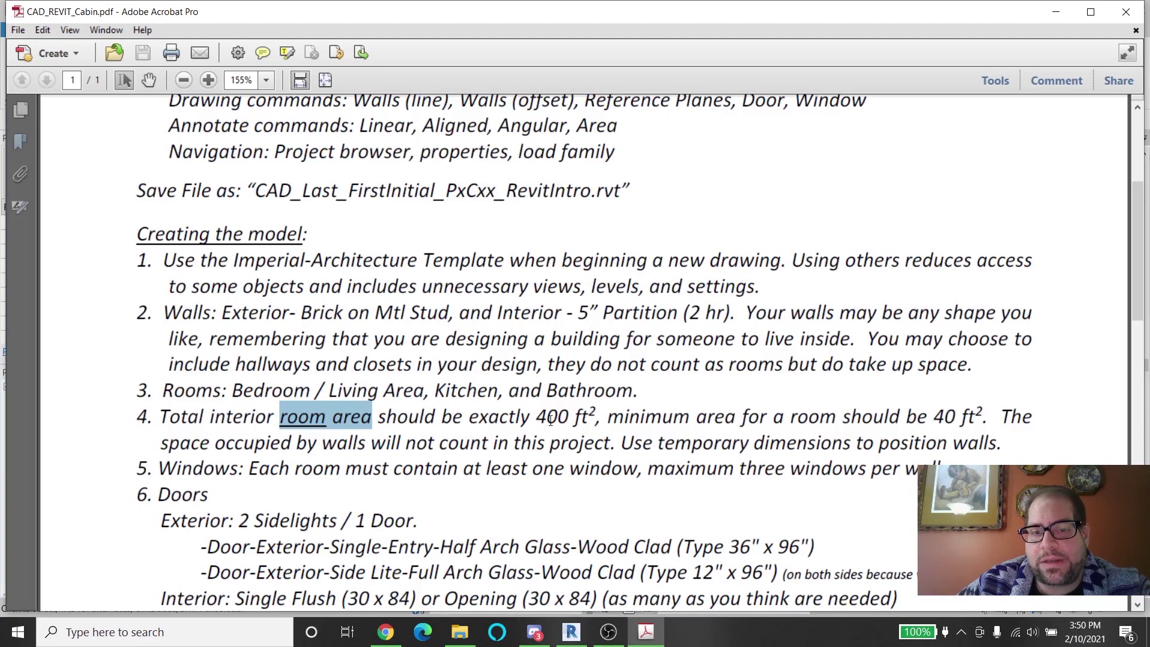
pyautogui.moveTo(538, 418); pyautogui.dragTo(589, 421)
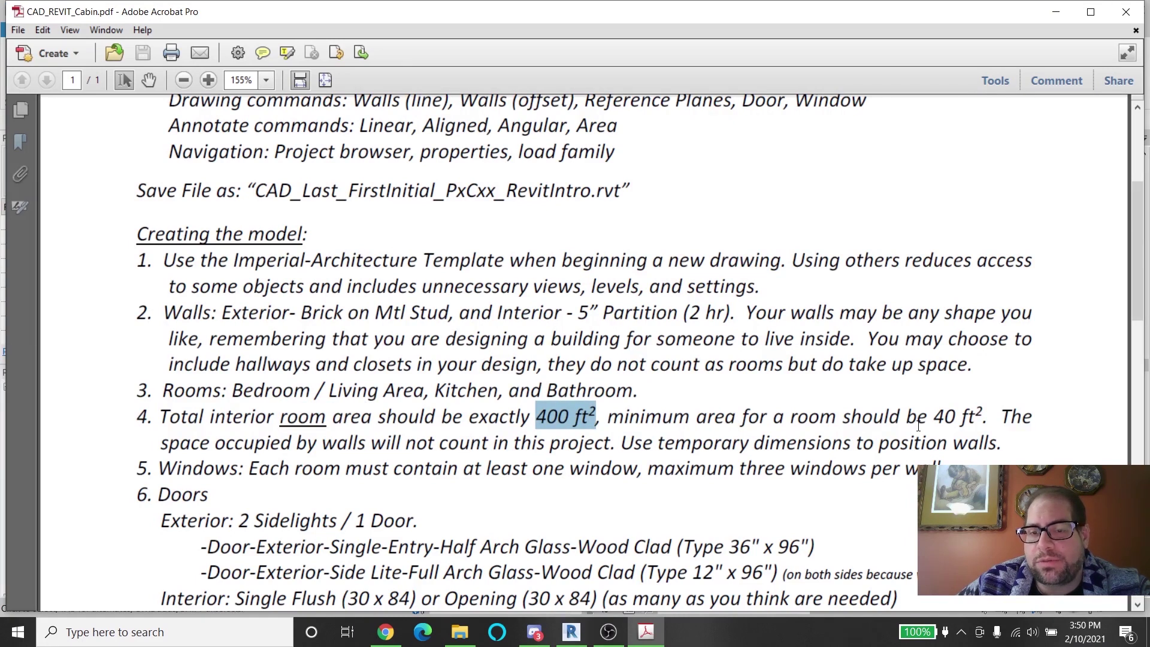
pyautogui.moveTo(938, 423); pyautogui.dragTo(955, 423)
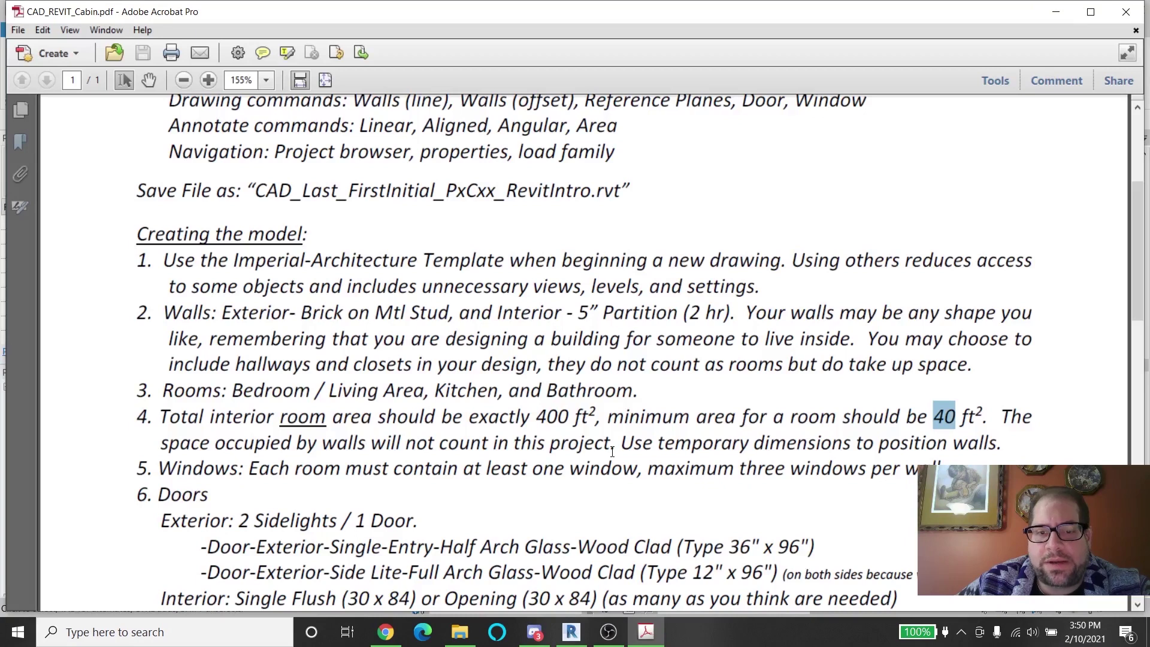
pyautogui.moveTo(612, 452); pyautogui.dragTo(370, 447)
pyautogui.click(387, 416)
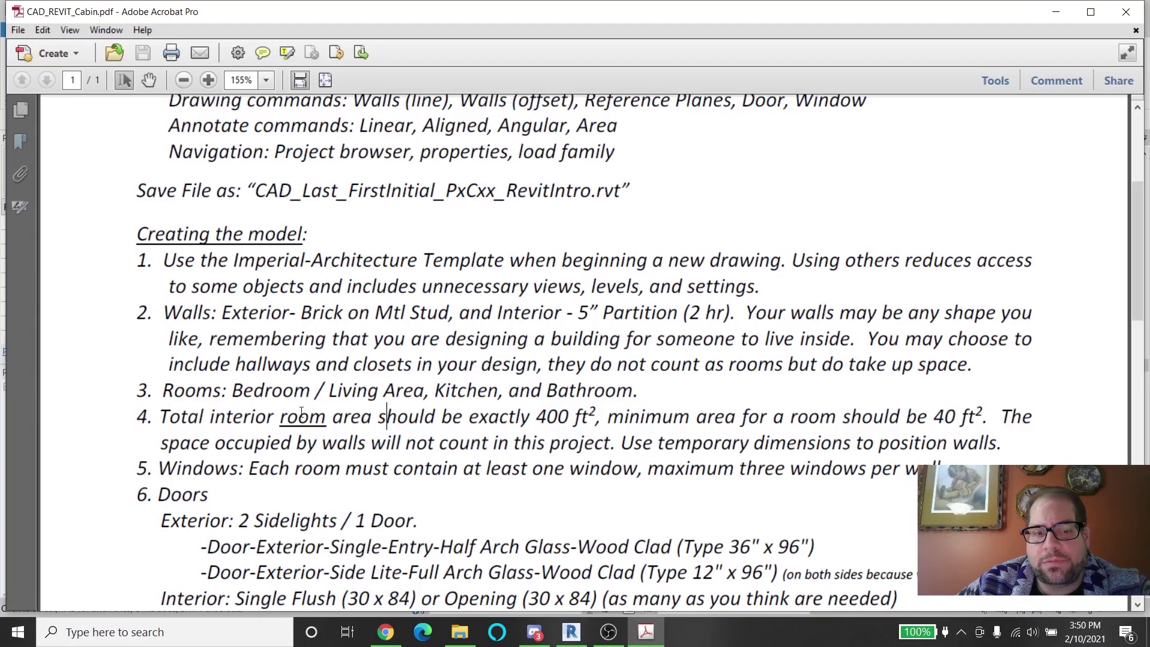
pyautogui.moveTo(293, 415); pyautogui.dragTo(372, 417)
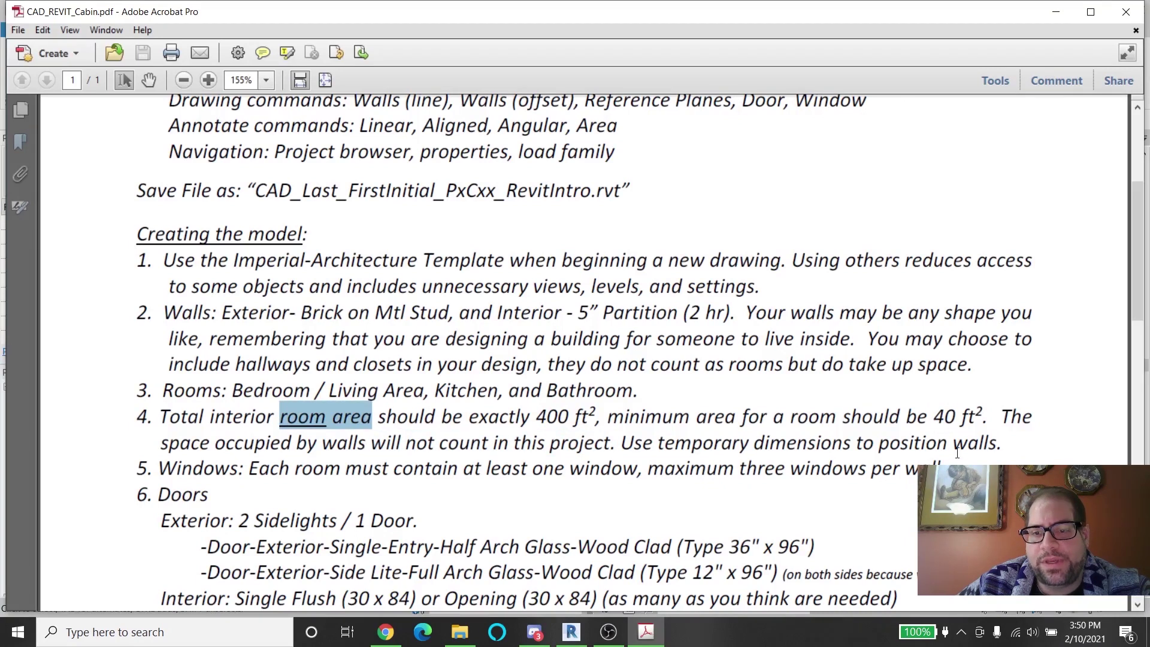
pyautogui.moveTo(1002, 446); pyautogui.dragTo(639, 442)
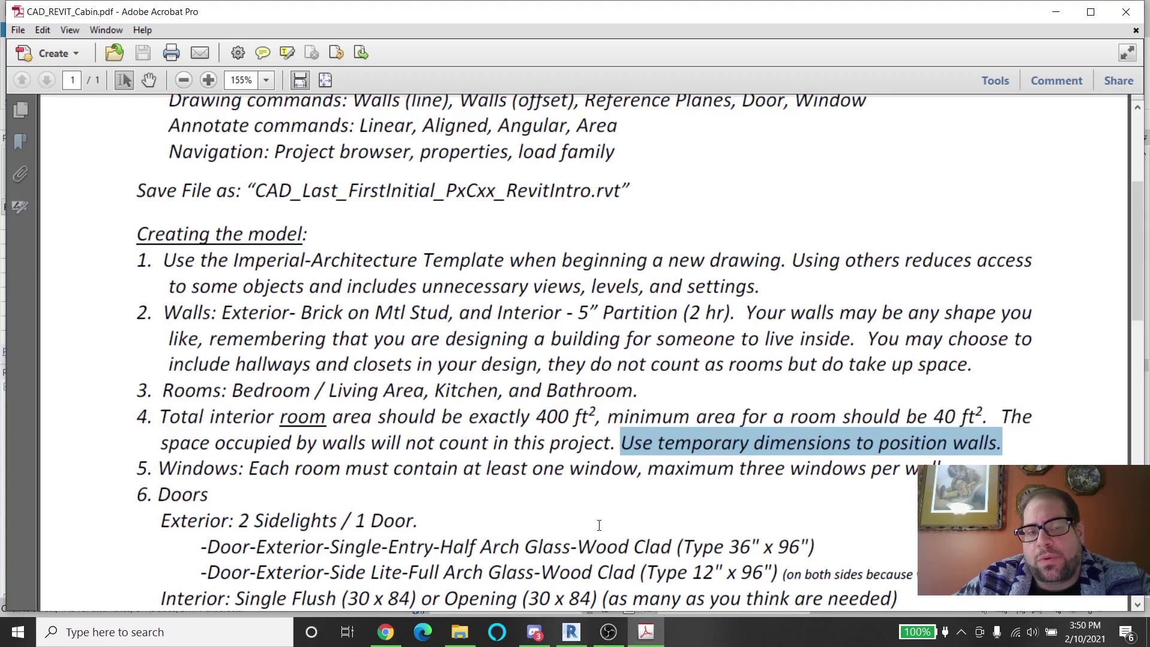
pyautogui.doubleClick(203, 466)
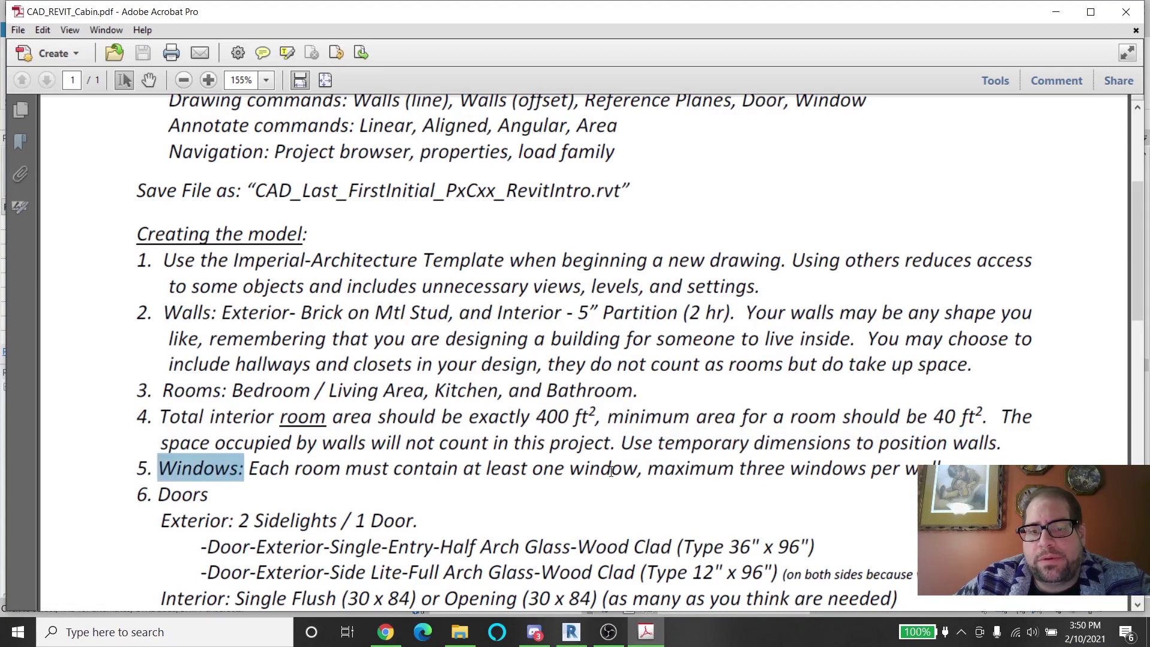
pyautogui.scroll(-3, 419, 527)
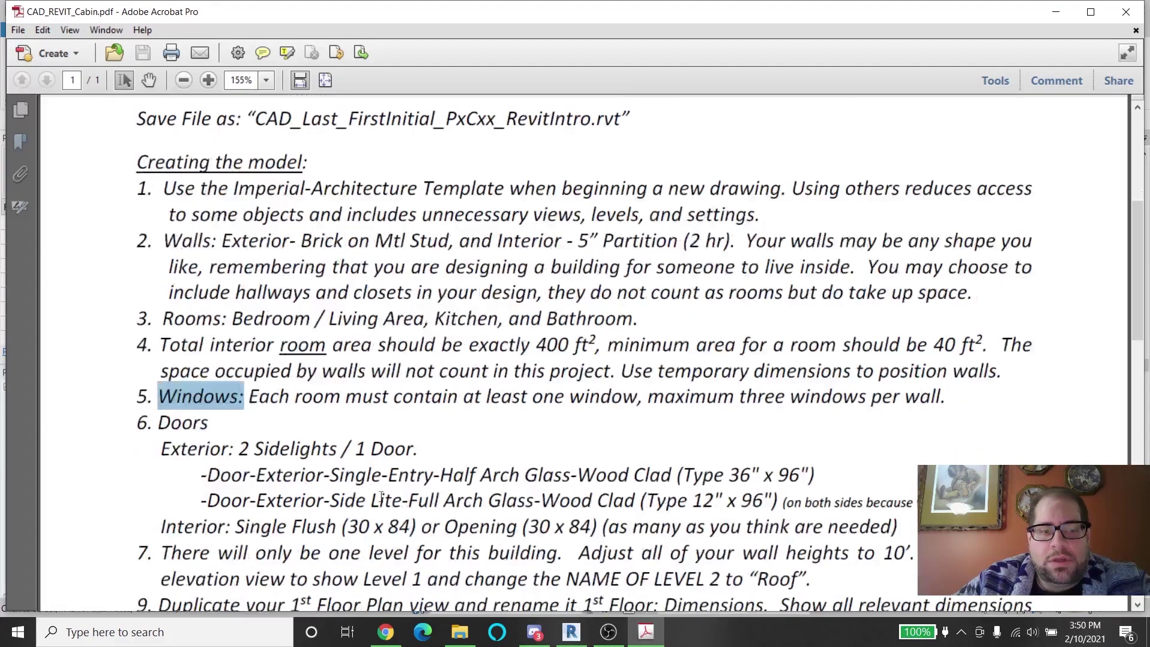
pyautogui.moveTo(161, 448); pyautogui.dragTo(802, 504)
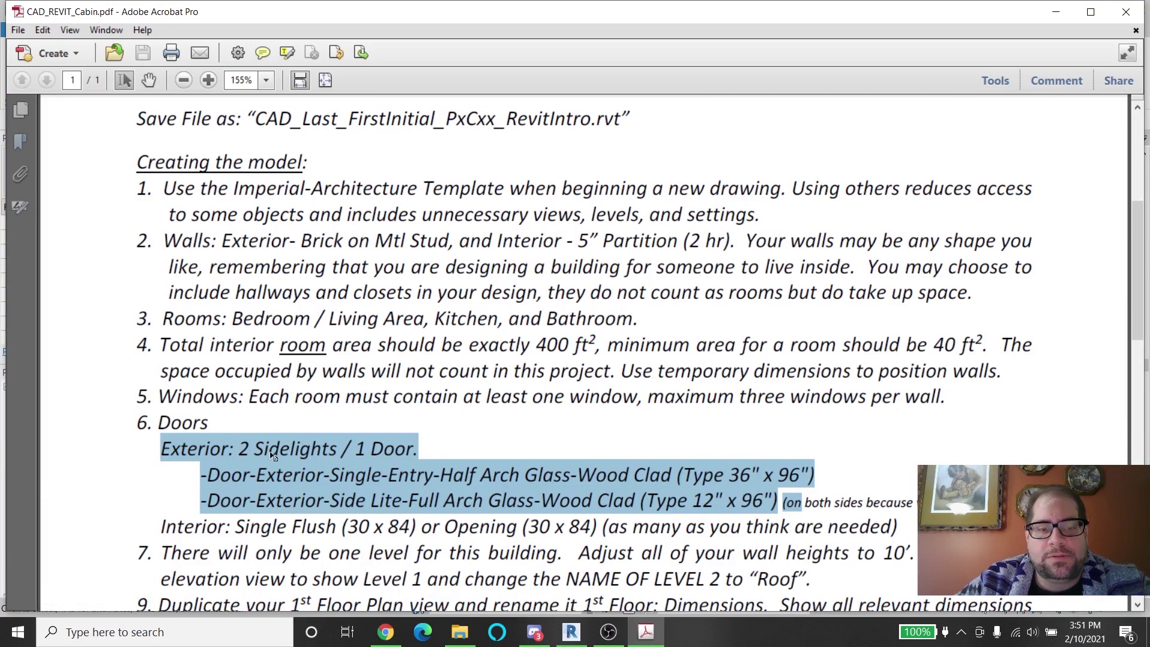
pyautogui.moveTo(238, 527); pyautogui.dragTo(597, 530)
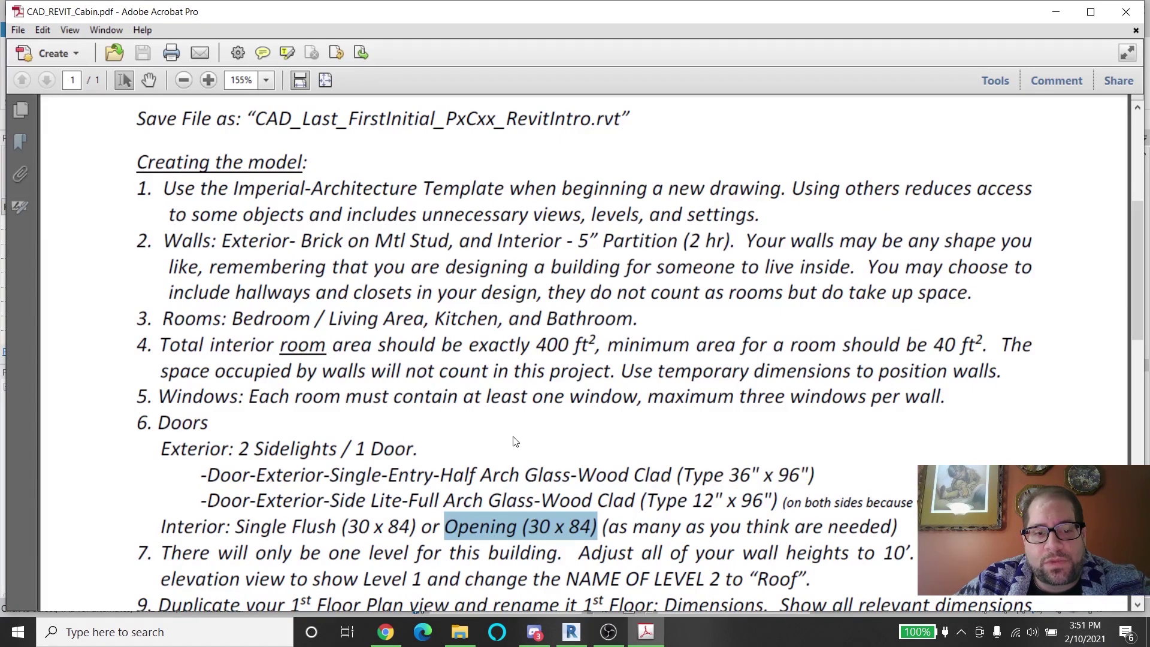
pyautogui.scroll(-1, 515, 442)
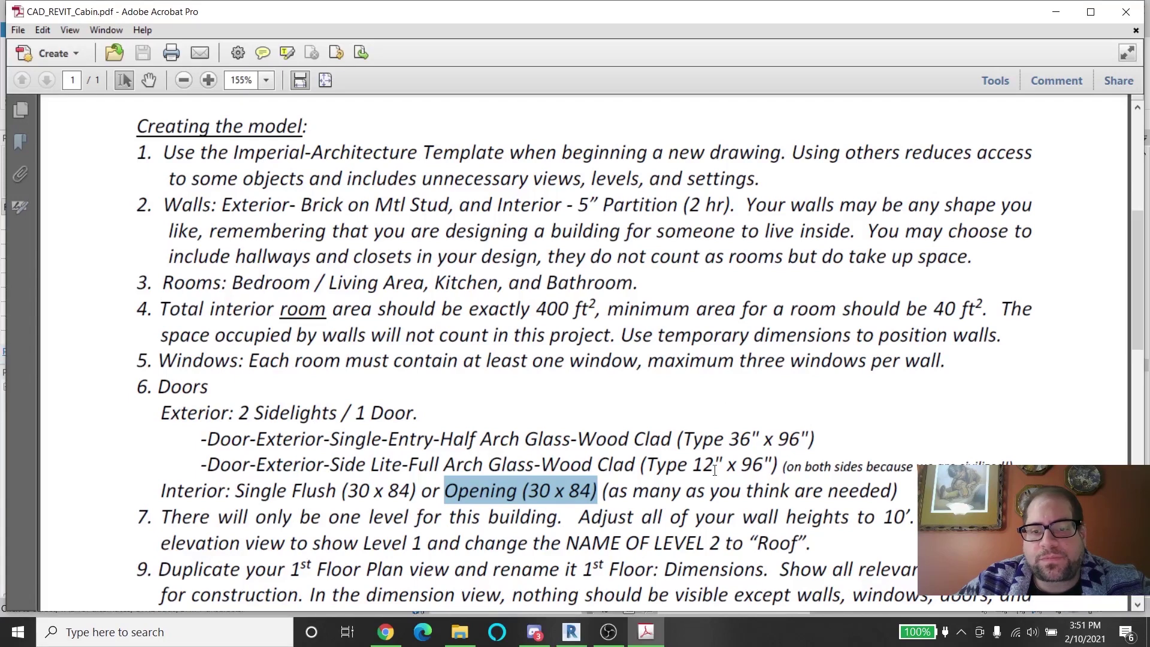
# Start a wall using the Exterior - Brick on Mtl. Stud wall type
pyautogui.click(578, 636)
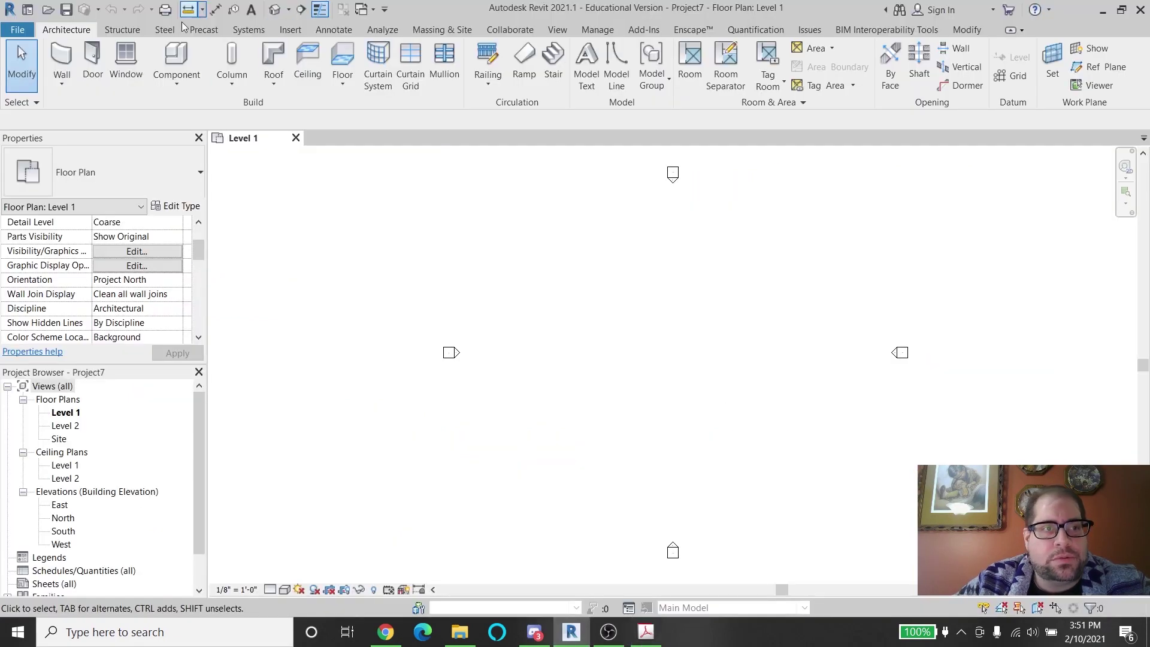
pyautogui.click(62, 59)
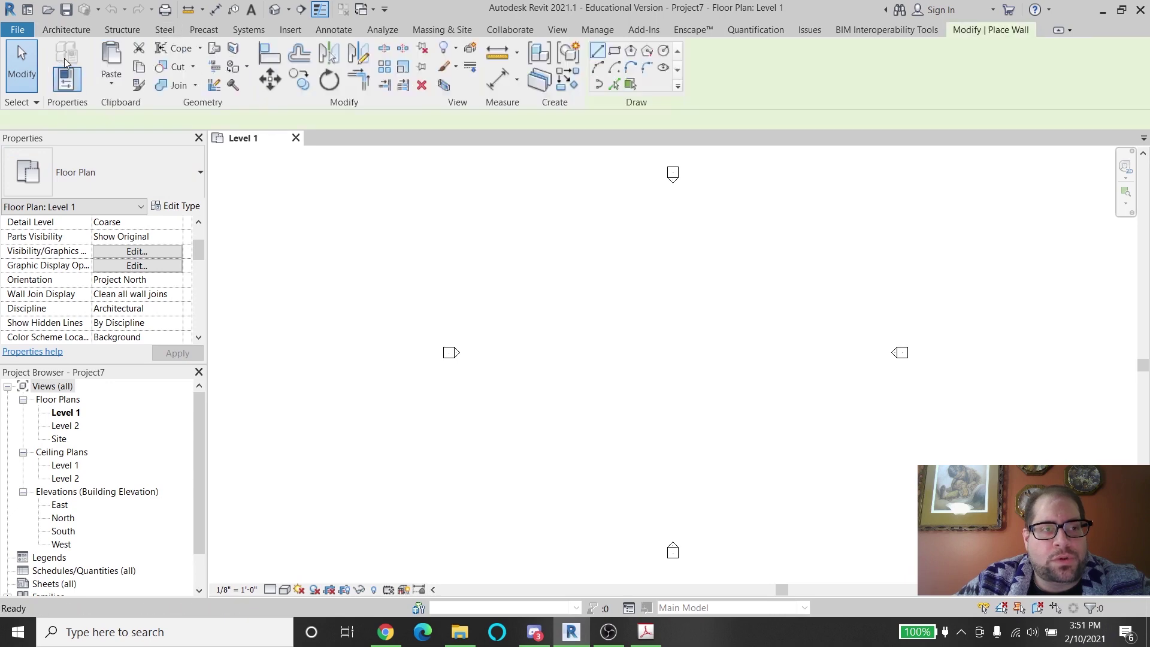
pyautogui.click(98, 181)
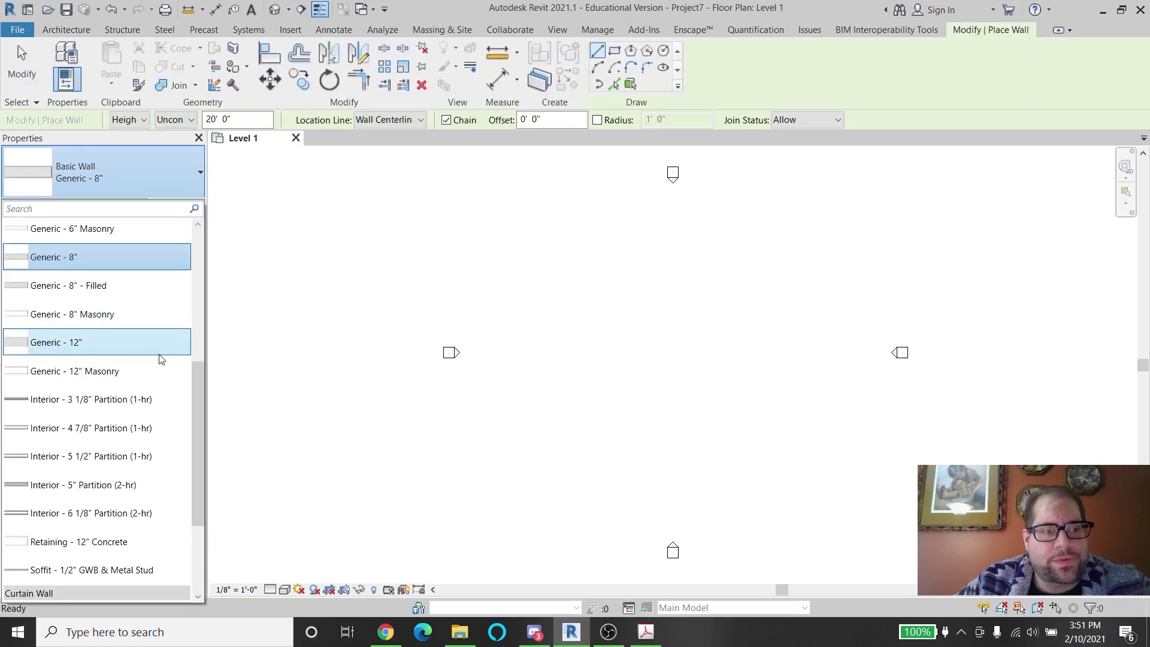
pyautogui.scroll(3, 160, 354)
pyautogui.scroll(2, 159, 354)
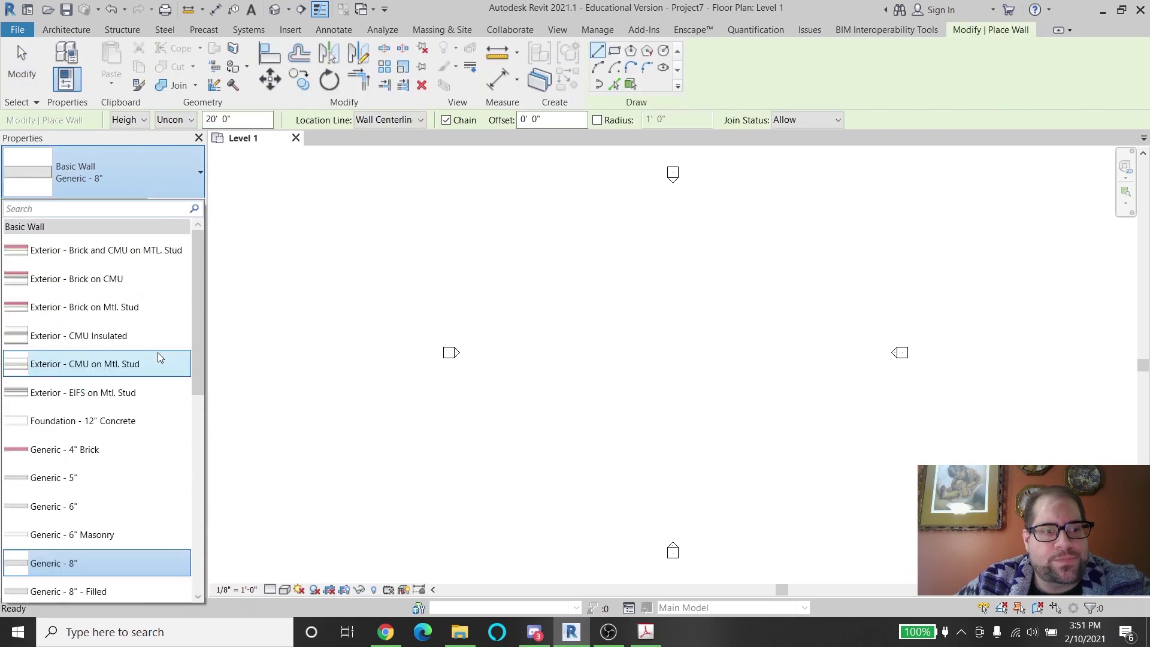
pyautogui.click(138, 314)
pyautogui.scroll(4, 814, 367)
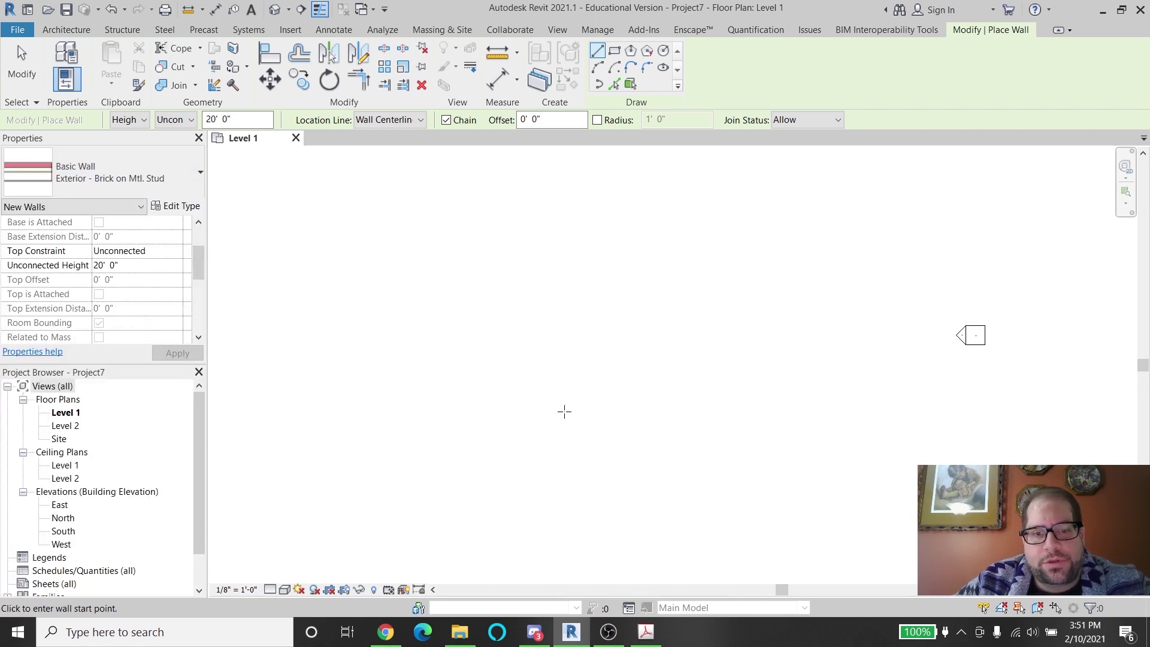
# Draw four chained exterior walls forming a closed rectangle
pyautogui.click(564, 411)
pyautogui.click(564, 310)
pyautogui.click(678, 311)
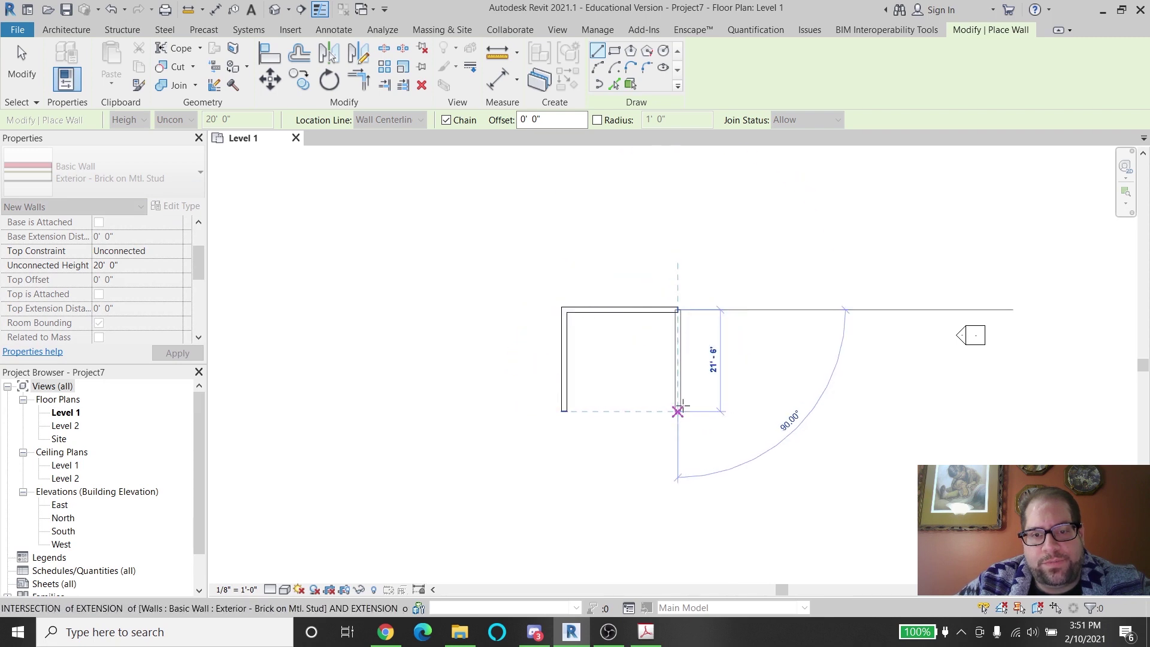
pyautogui.click(678, 411)
pyautogui.click(564, 411)
pyautogui.press('Escape')
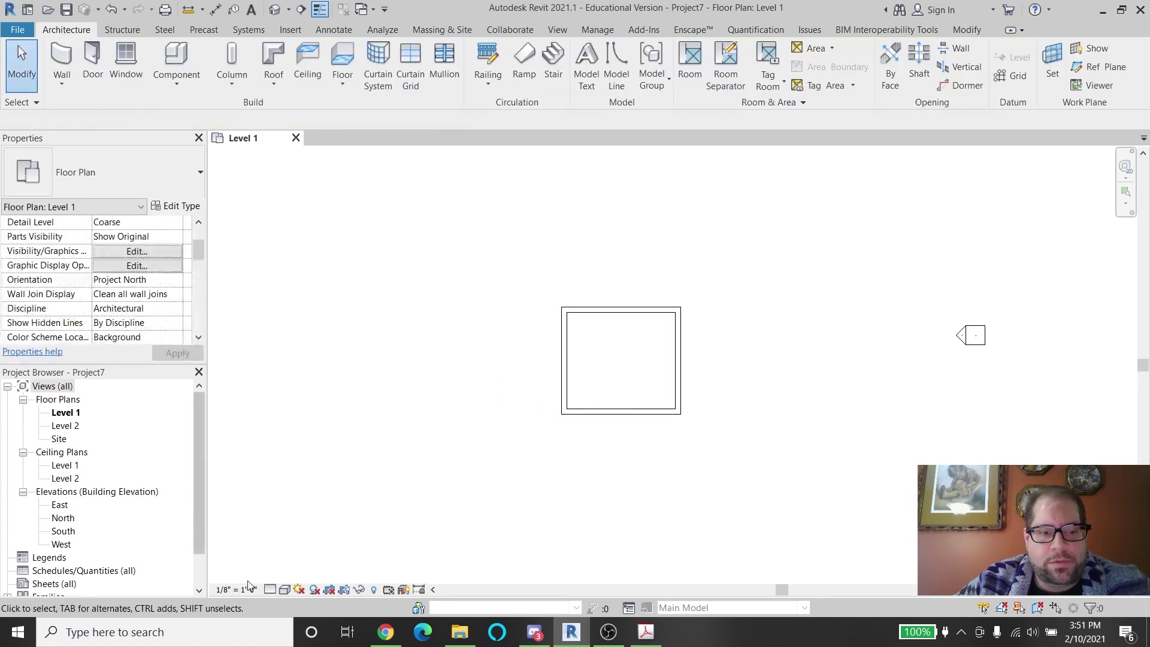
# Set the plan view to Fine detail level with the Consistent Colors visual style
pyautogui.click(270, 589)
pyautogui.click(274, 576)
pyautogui.click(285, 589)
pyautogui.click(336, 557)
pyautogui.scroll(1, 630, 368)
pyautogui.scroll(2, 630, 368)
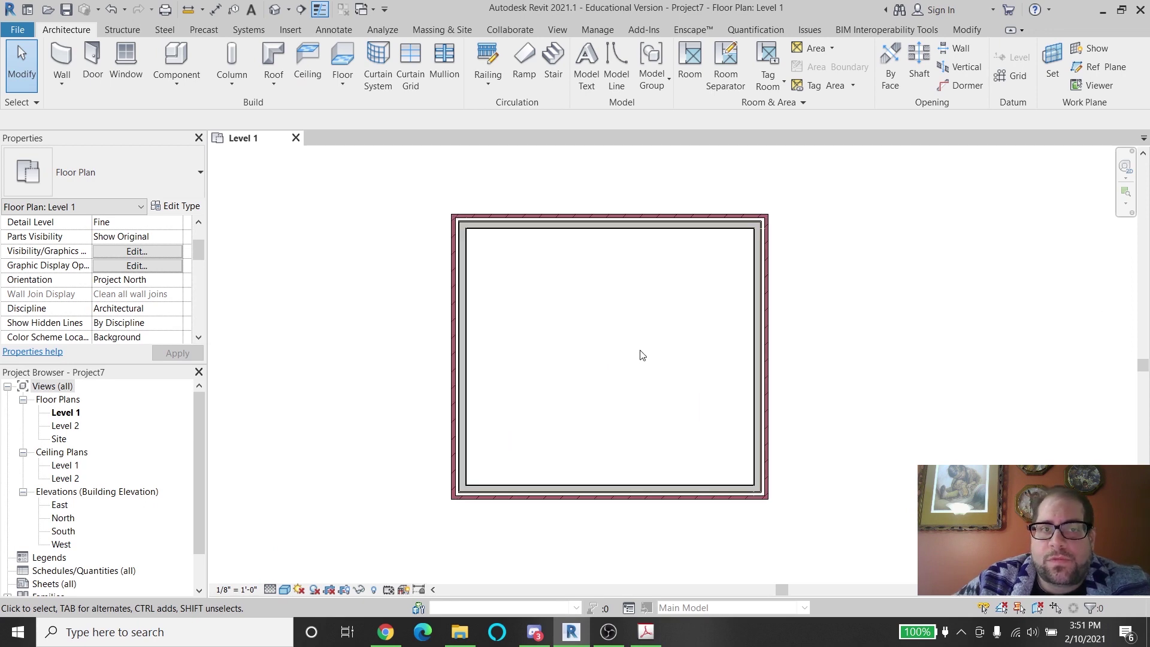
# Check the top wall, then start a wall with the Interior - 5" Partition (2-hr) type
pyautogui.click(497, 228)
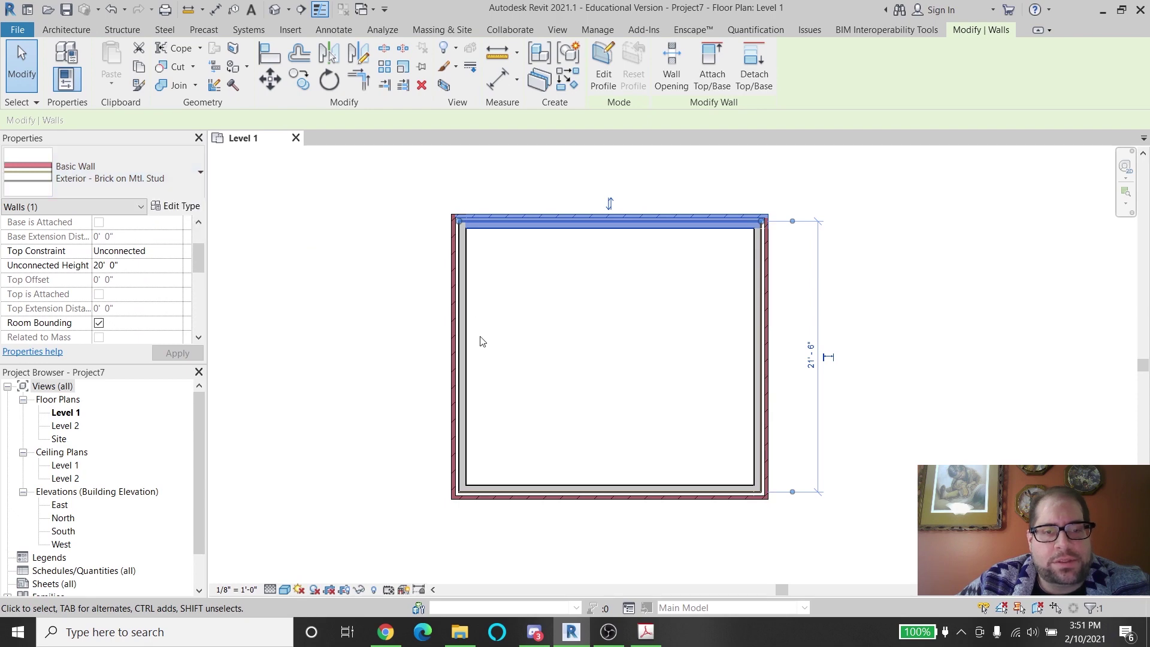
pyautogui.click(244, 236)
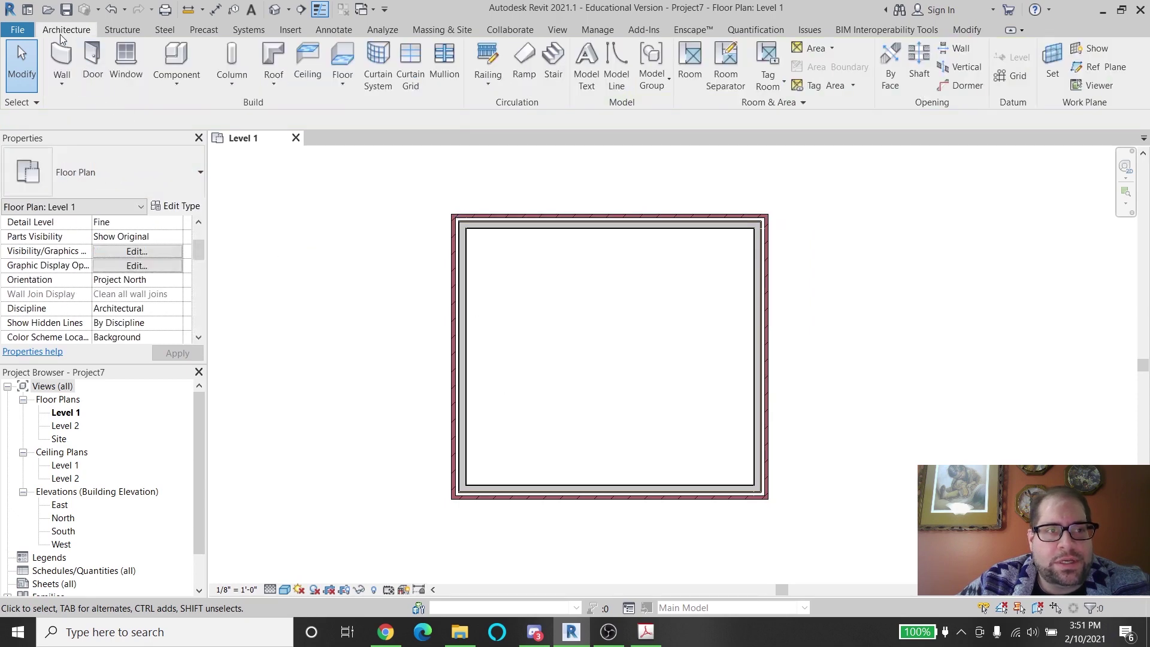
pyautogui.click(60, 53)
pyautogui.click(124, 175)
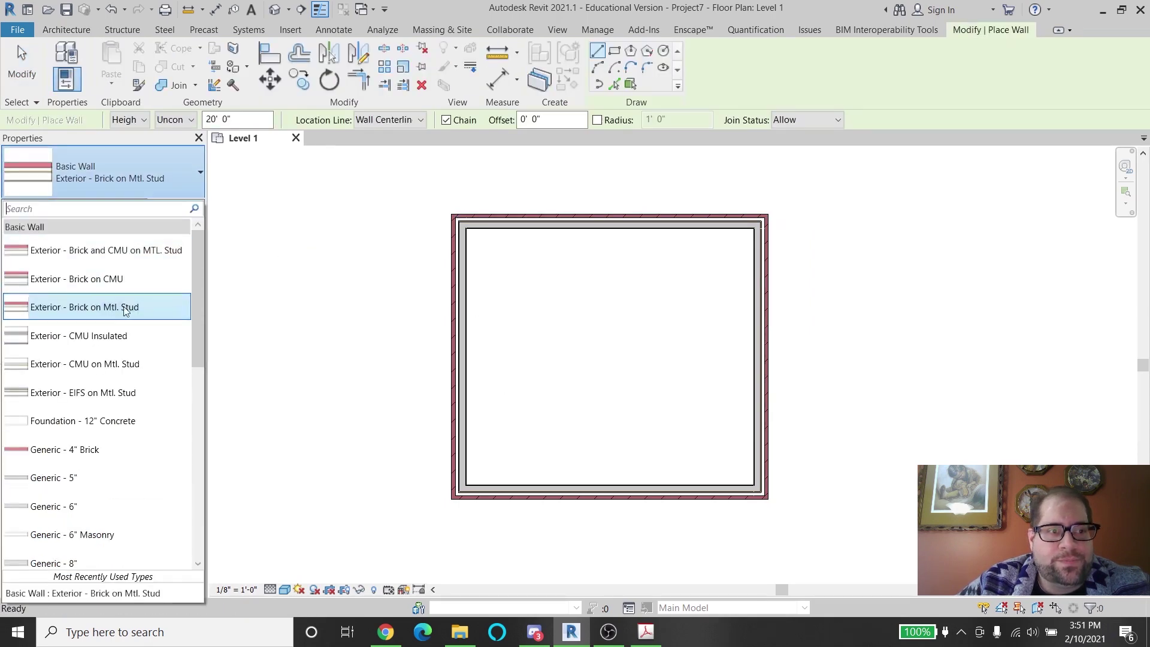
pyautogui.scroll(-4, 114, 446)
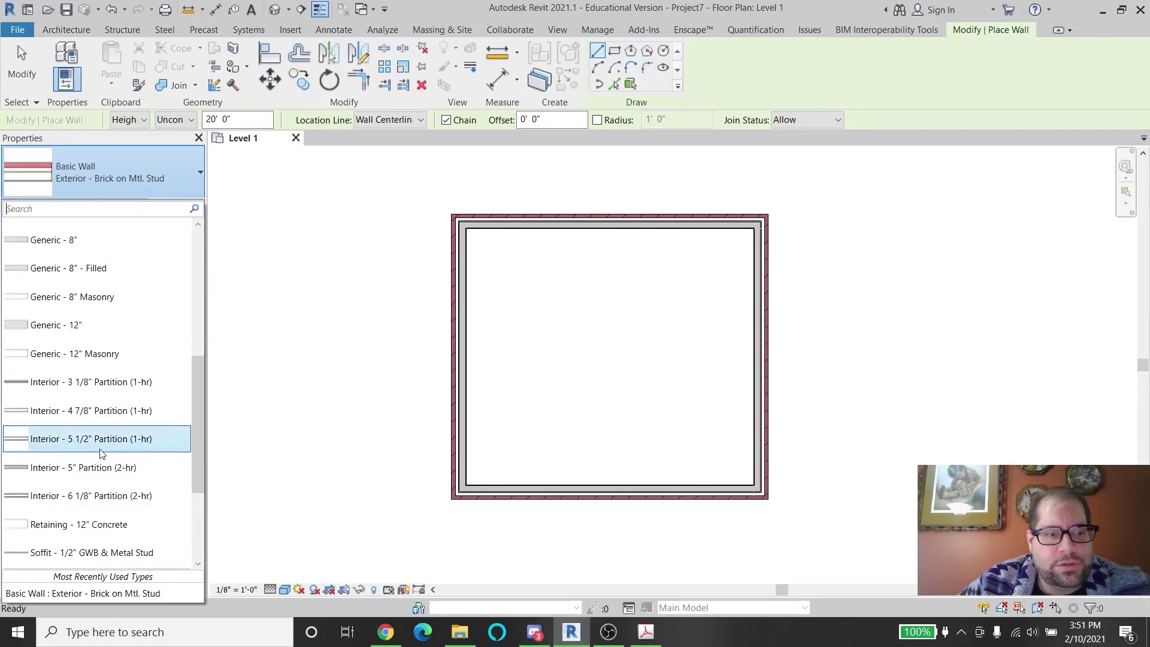
pyautogui.click(118, 473)
pyautogui.scroll(-1, 528, 231)
# Draw a vertical interior partition from the top wall to the bottom wall
pyautogui.click(559, 228)
pyautogui.click(556, 457)
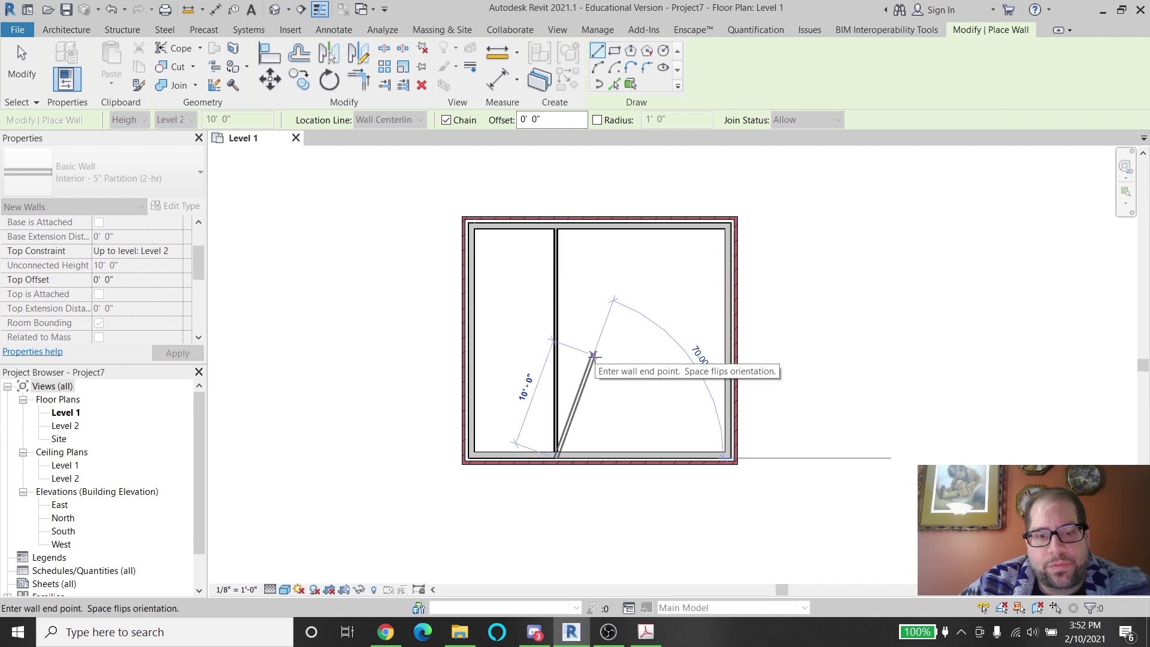
pyautogui.press('Escape')
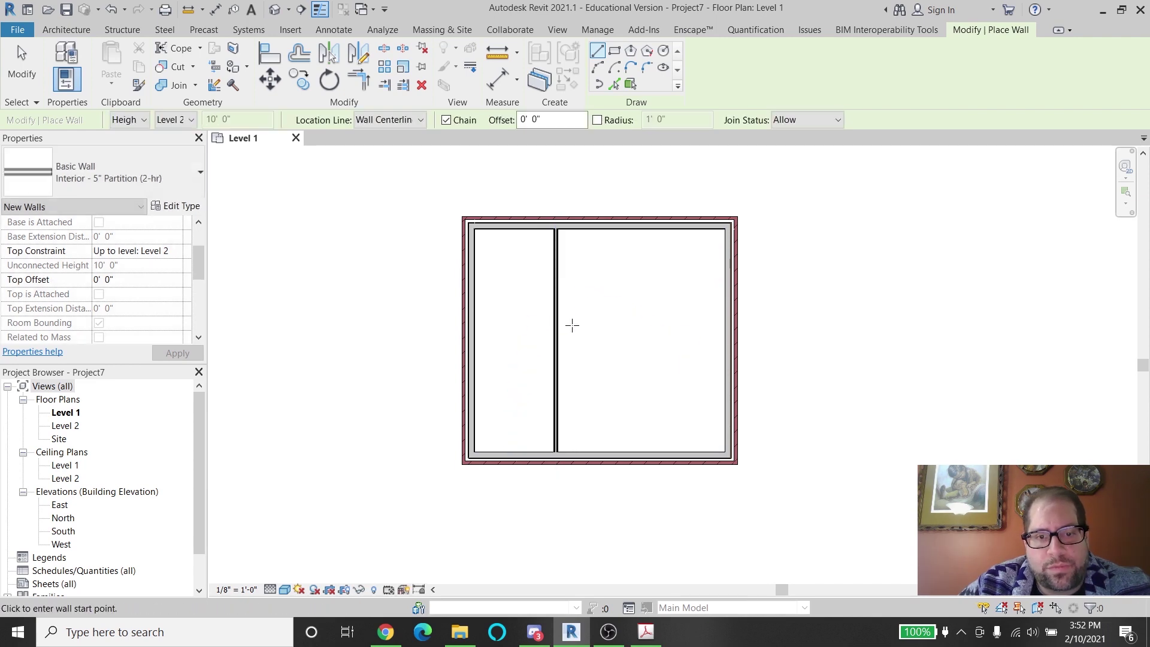
# Draw a horizontal partition from the vertical partition to the right exterior wall
pyautogui.click(560, 322)
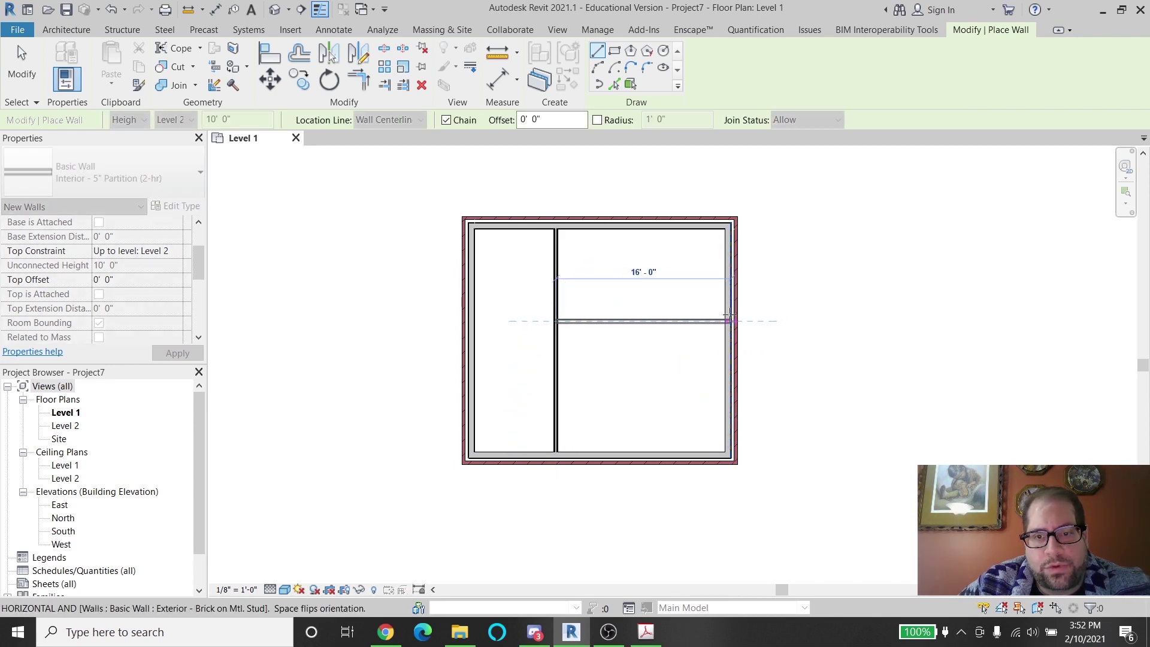
pyautogui.click(731, 322)
pyautogui.press('Escape')
pyautogui.press('Escape')
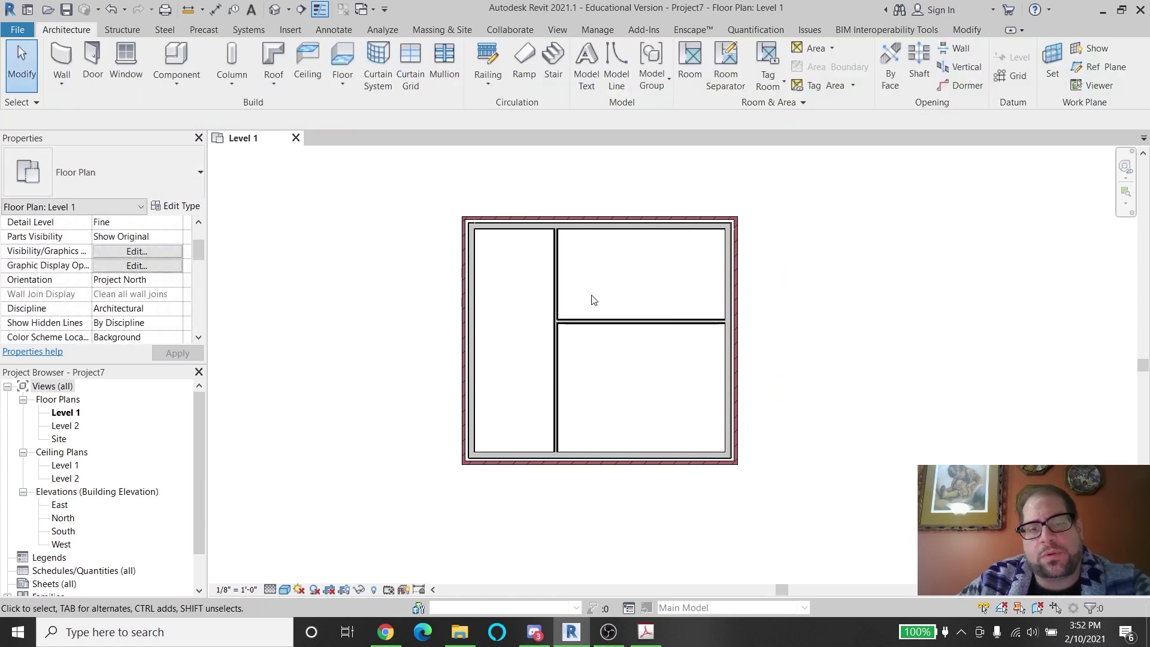
pyautogui.scroll(2, 590, 300)
pyautogui.click(514, 267)
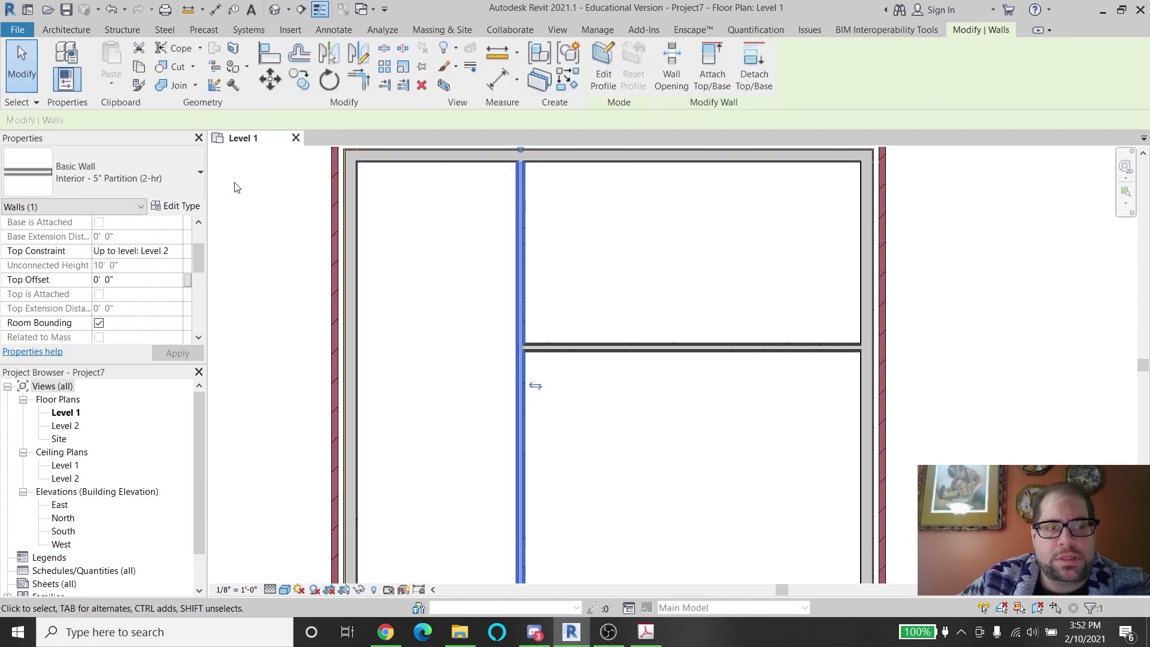
# Check the assignment, then pick the Fixed 24" x 48" window type
pyautogui.press('Escape')
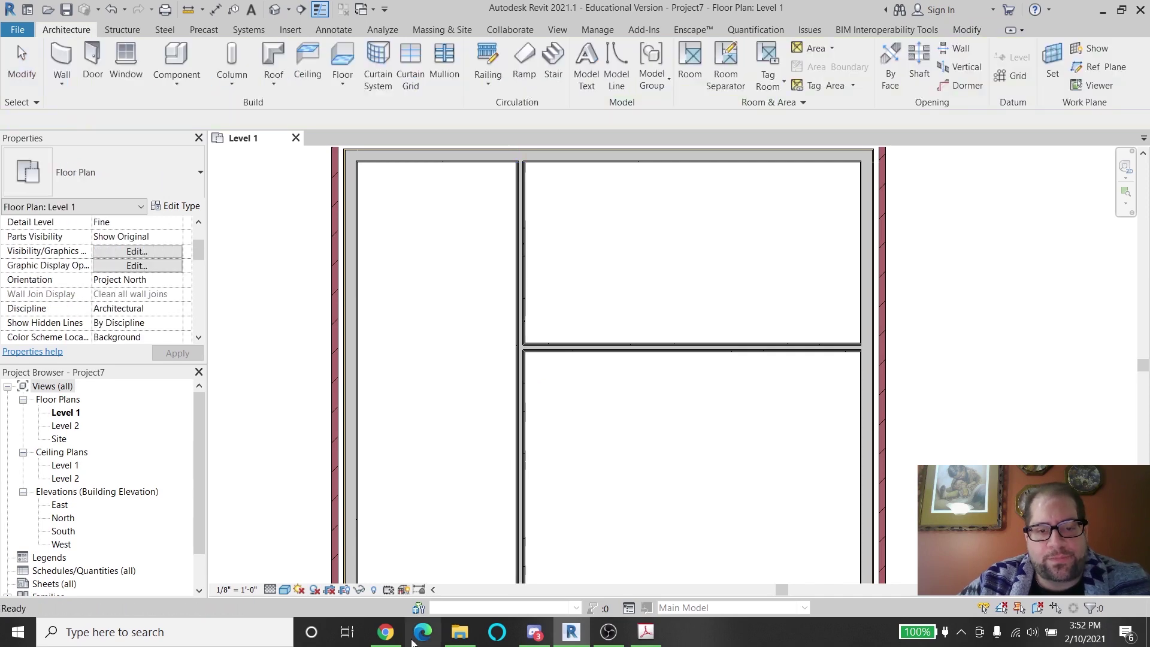
pyautogui.click(560, 637)
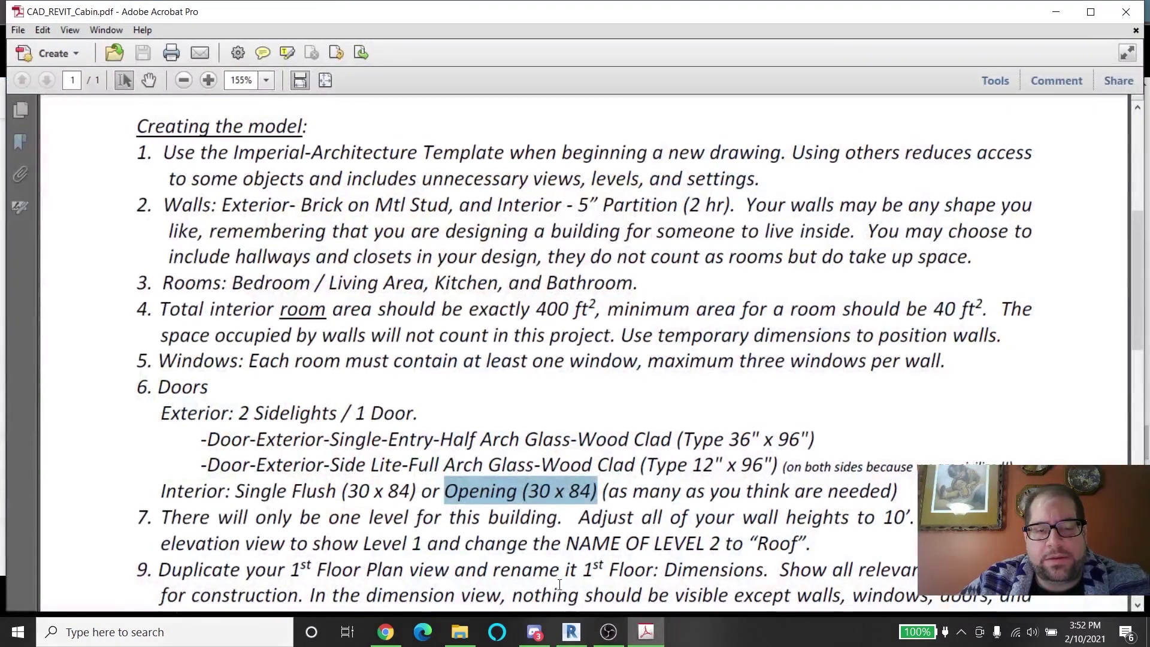
pyautogui.click(582, 639)
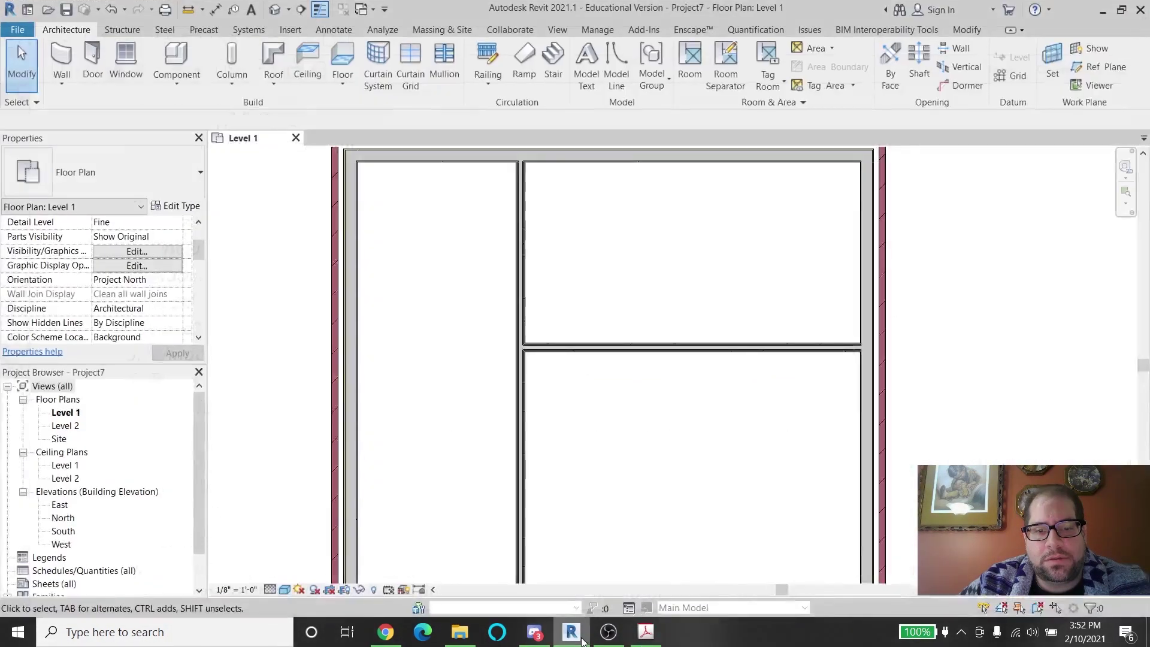
pyautogui.scroll(-3, 479, 431)
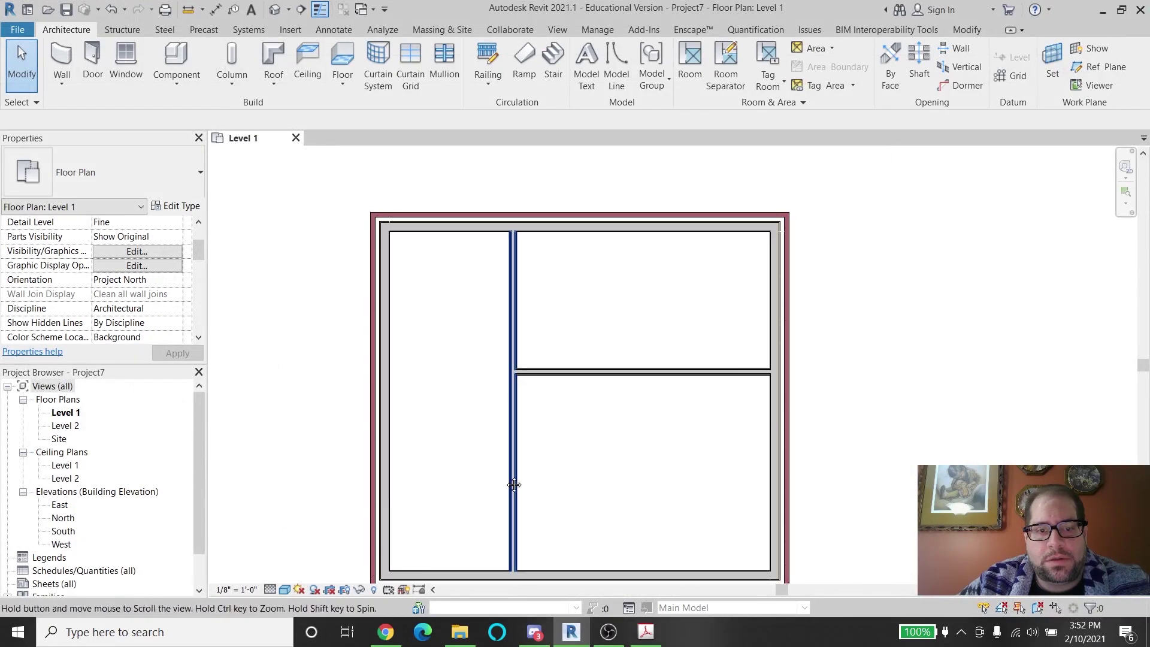
pyautogui.click(126, 65)
pyautogui.click(106, 171)
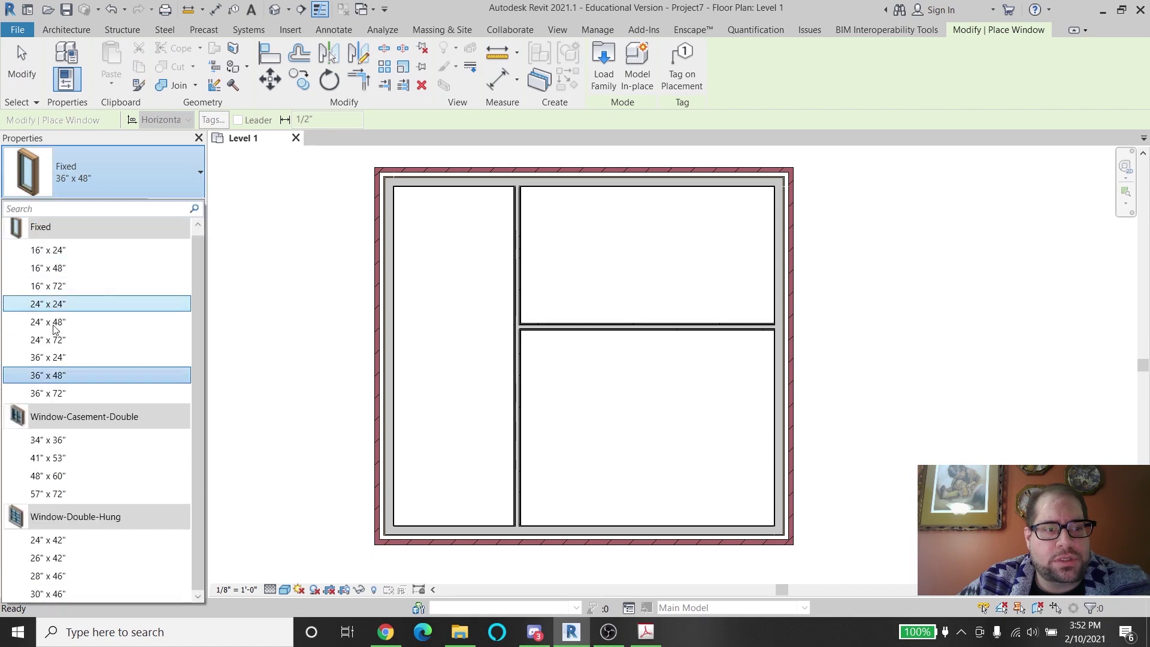
pyautogui.click(98, 324)
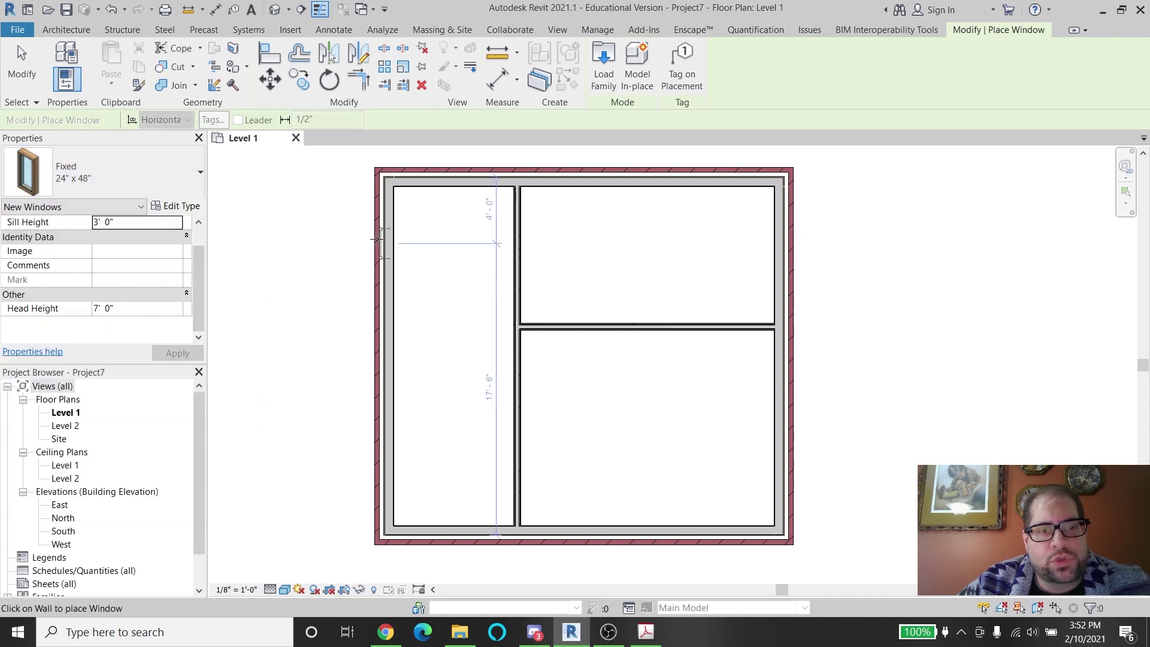
# Place five windows: two in the left wall, one each in the bottom, right and top walls
pyautogui.click(379, 244)
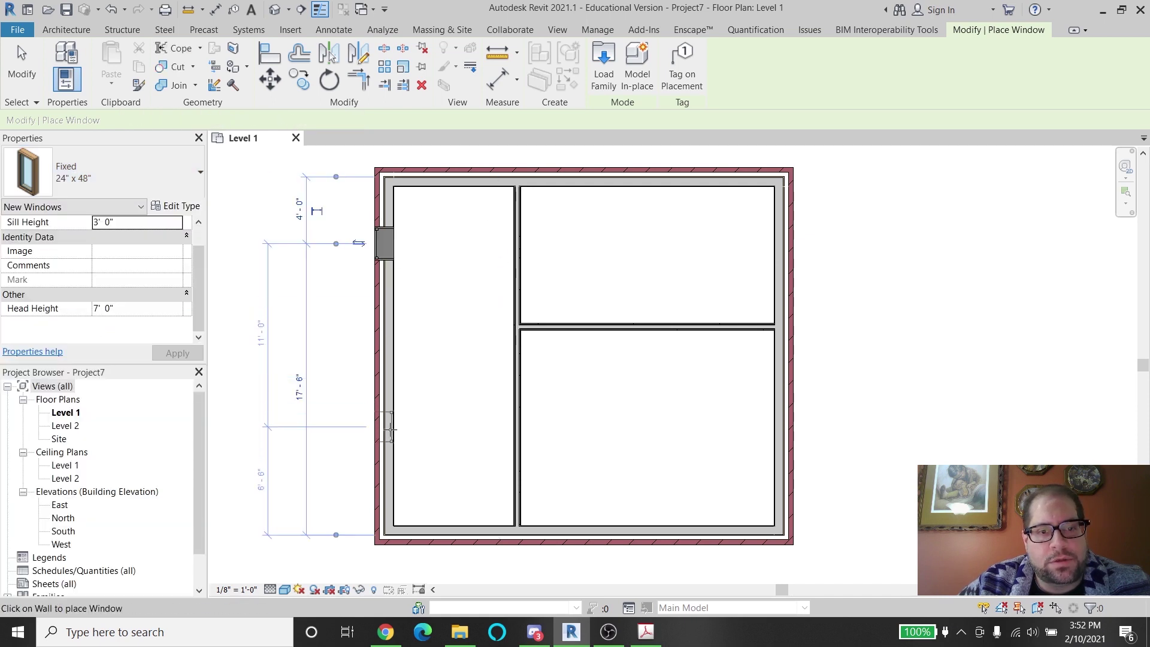
pyautogui.click(388, 439)
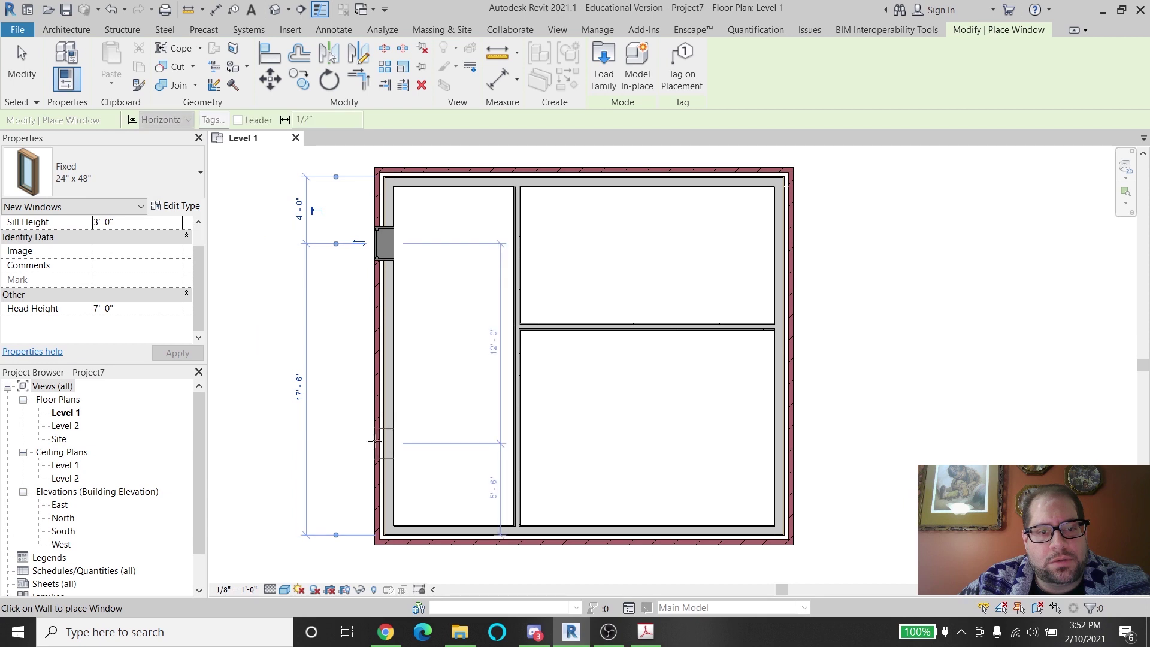
pyautogui.click(584, 537)
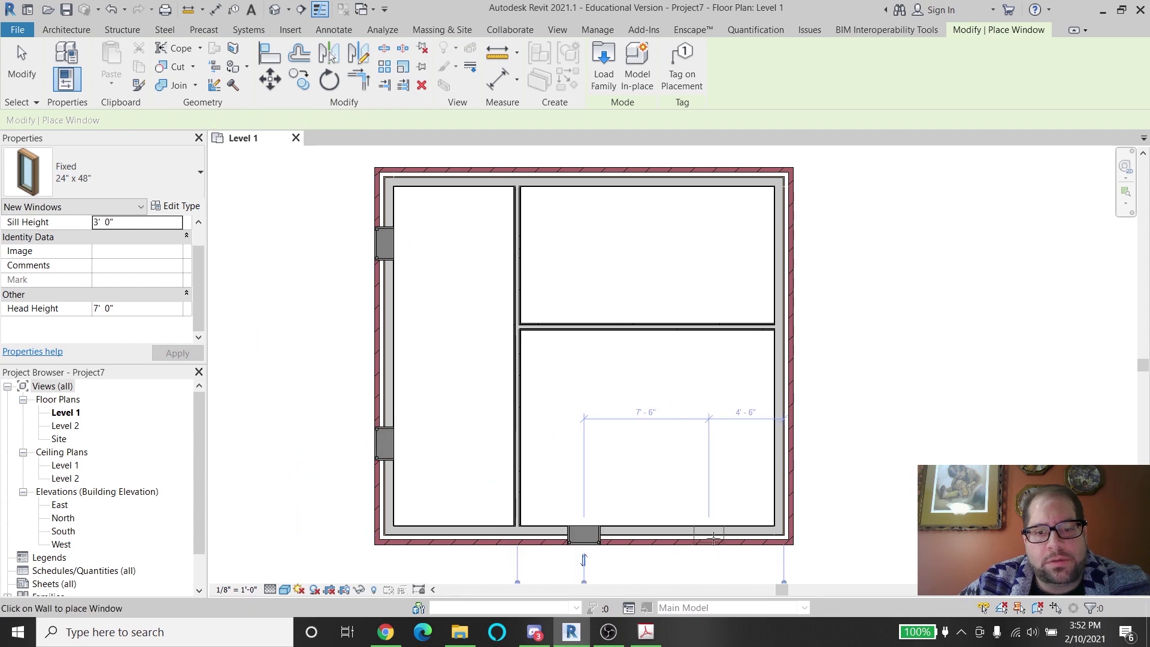
pyautogui.click(787, 457)
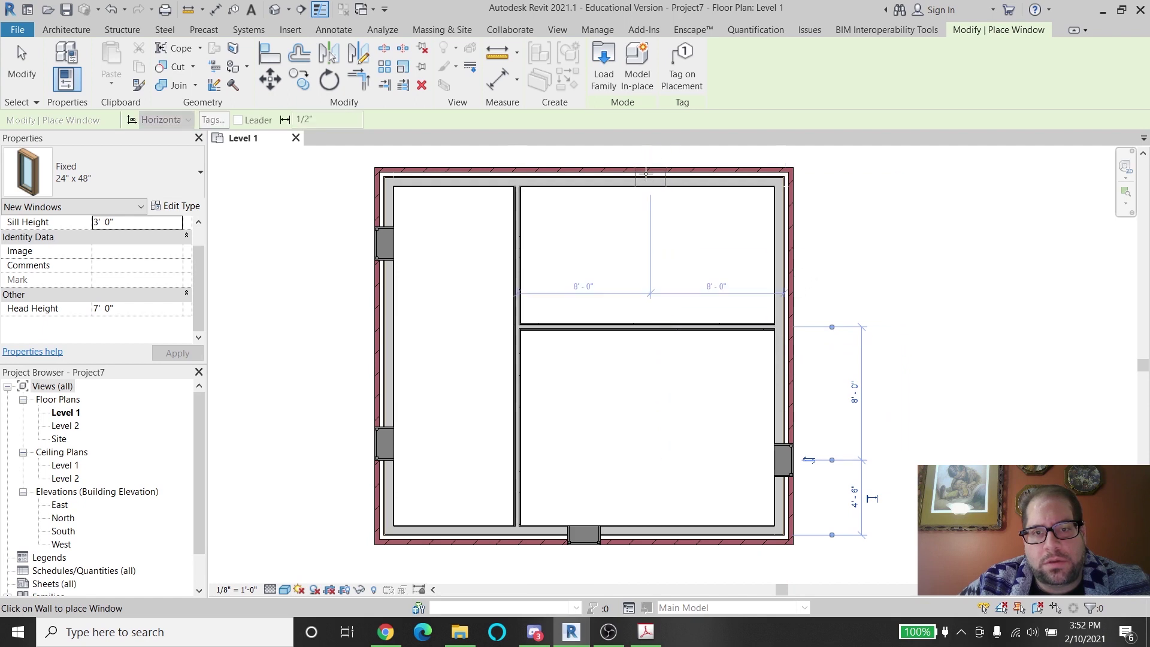
pyautogui.click(647, 173)
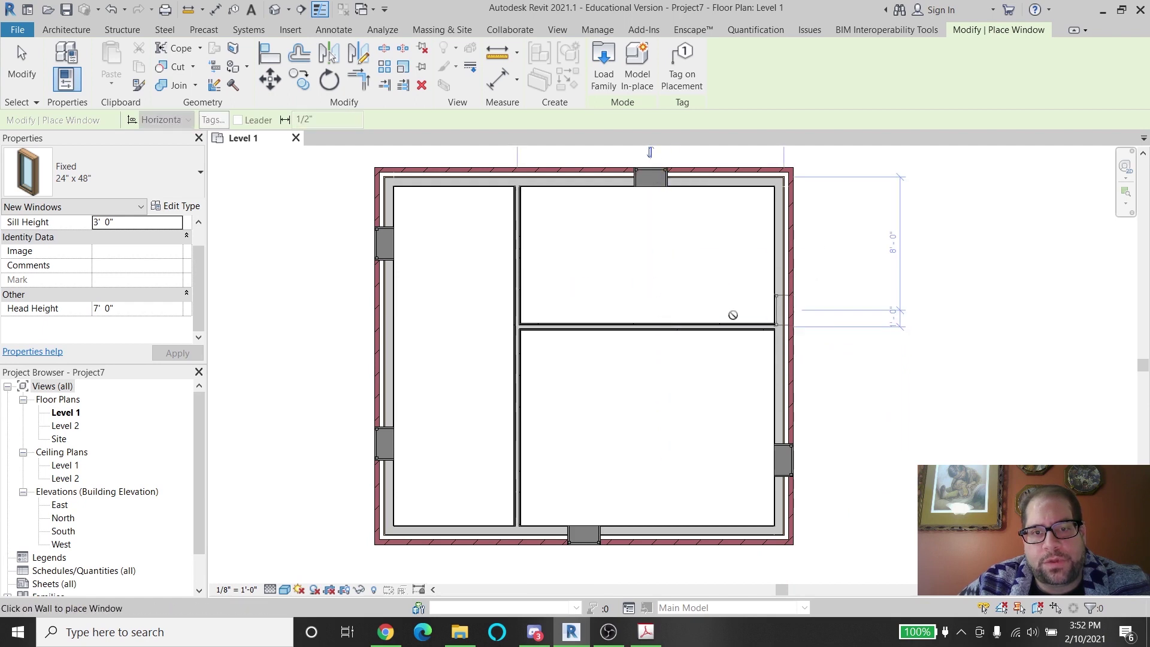
pyautogui.press('Escape')
pyautogui.press('Escape')
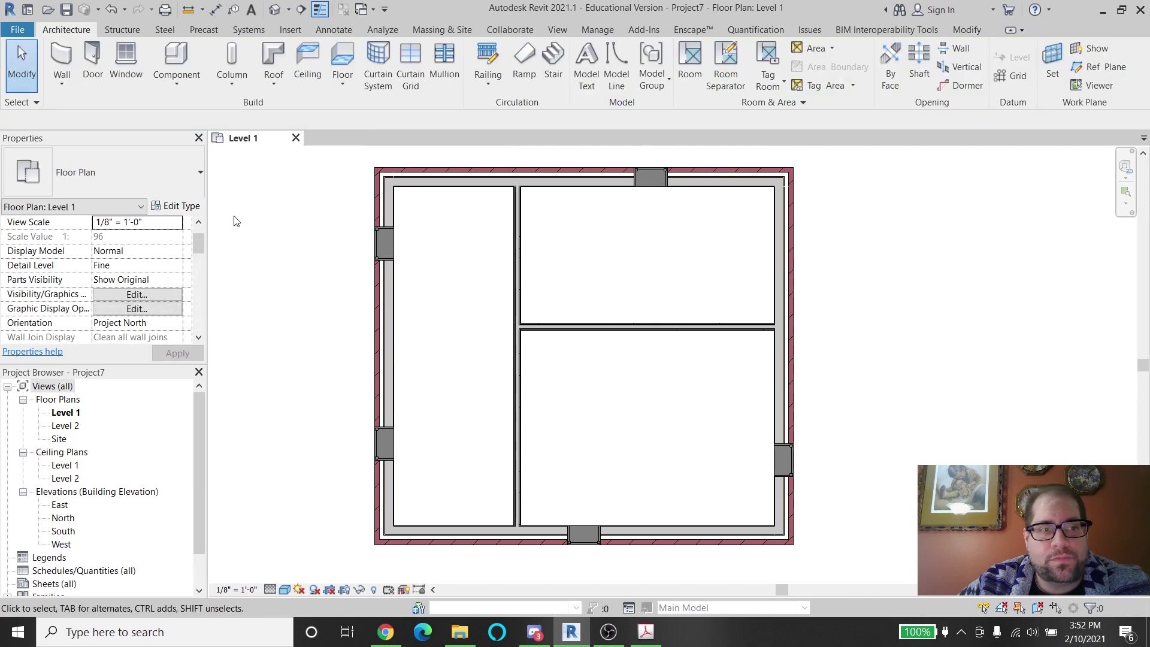
# Start a door and check the brief's single-flush door size requirement
pyautogui.click(90, 72)
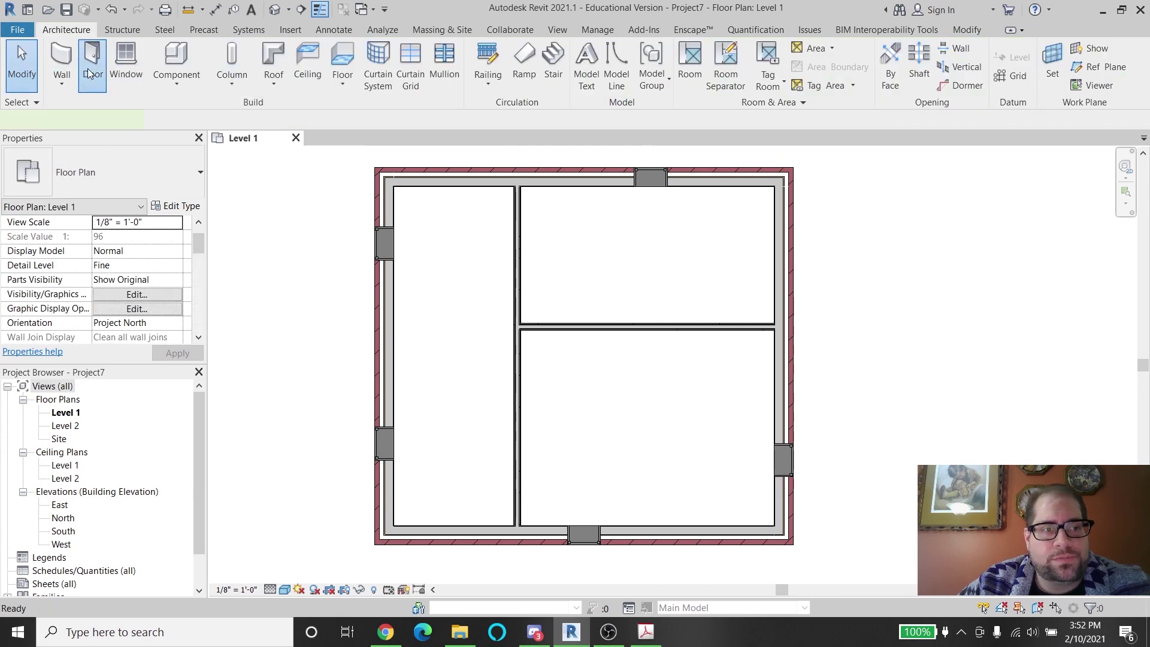
pyautogui.click(114, 169)
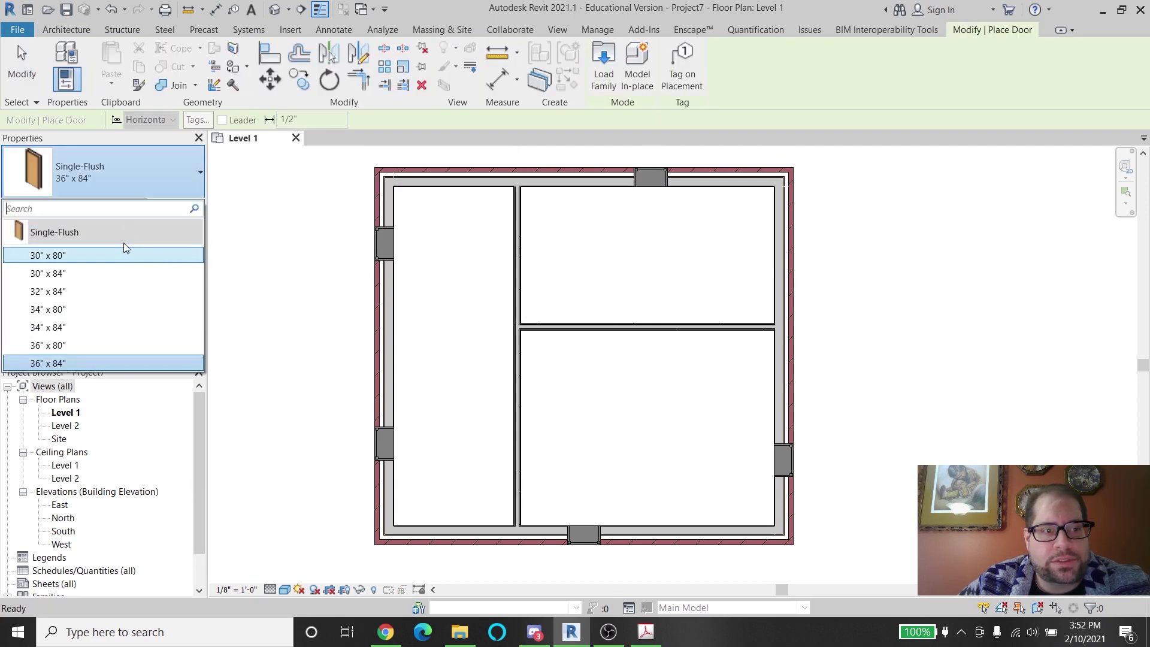
pyautogui.click(94, 363)
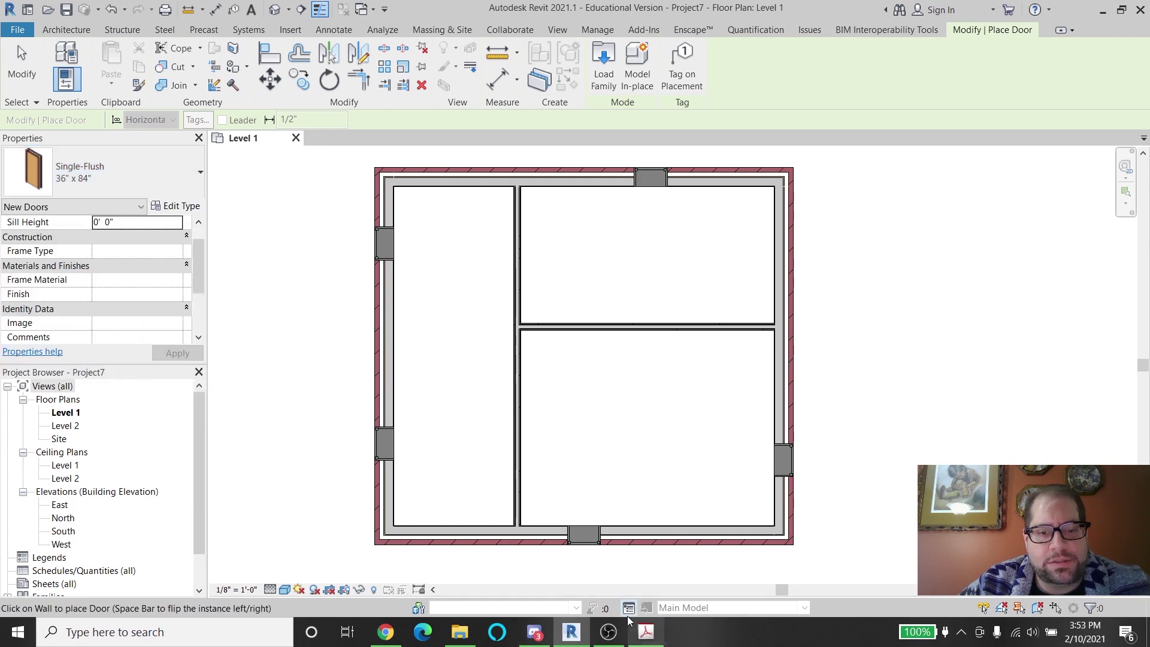
pyautogui.click(646, 631)
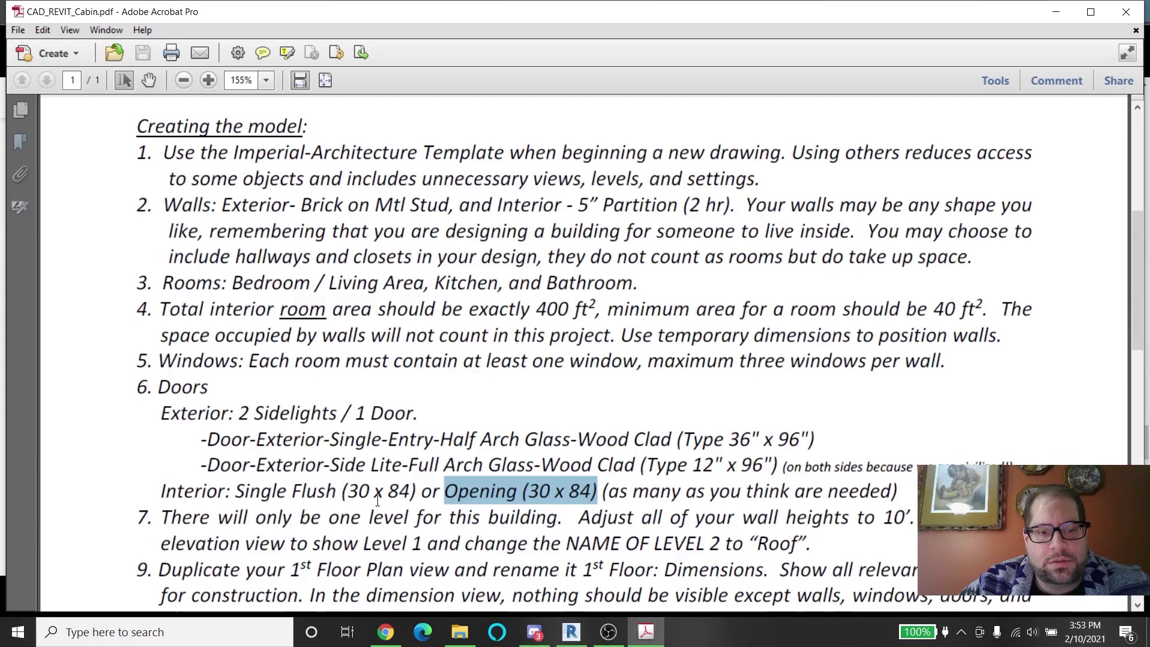
pyautogui.moveTo(292, 491); pyautogui.dragTo(439, 491)
pyautogui.click(572, 631)
# Place a Single-Flush 30" x 84" door in the vertical interior wall
pyautogui.click(125, 192)
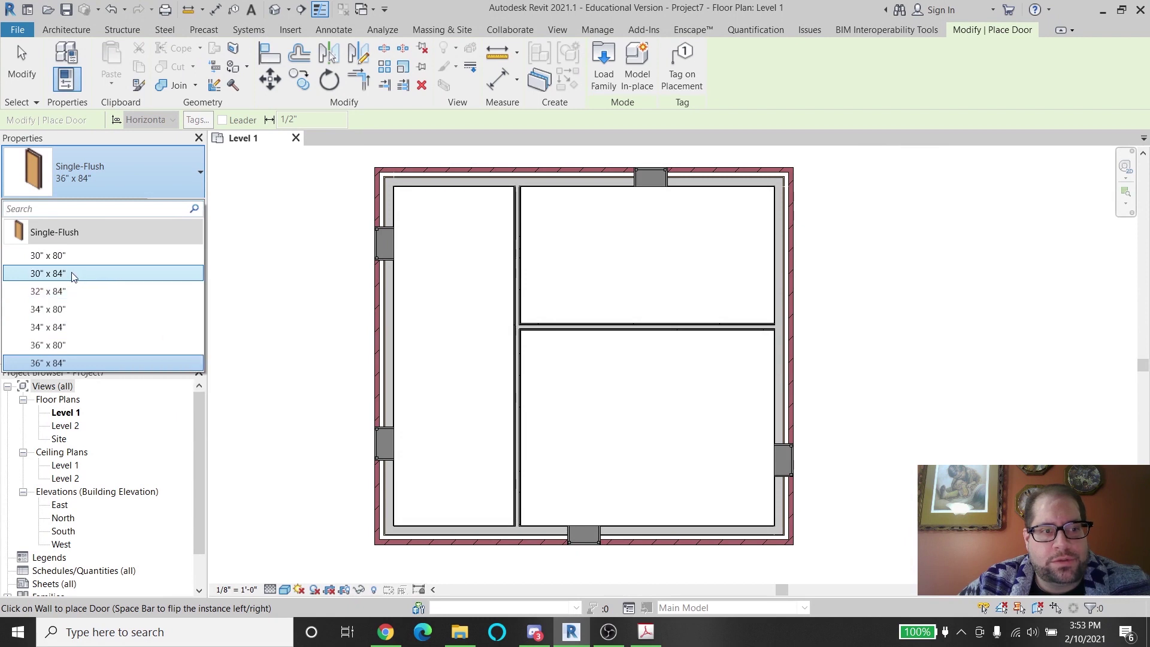
pyautogui.click(103, 273)
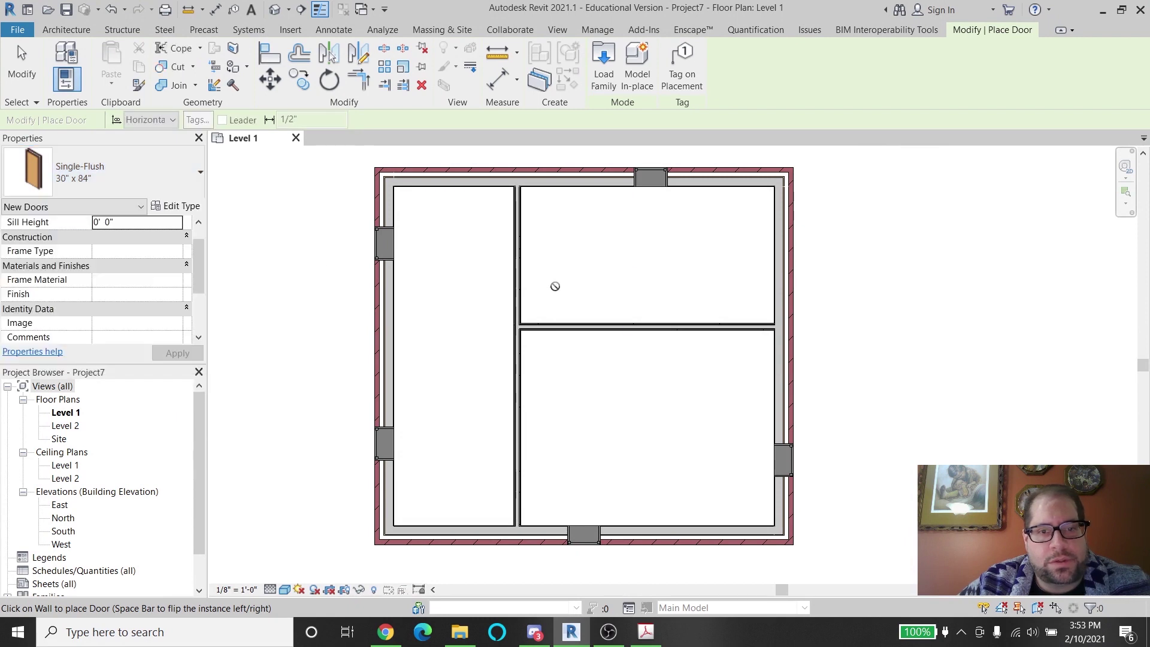
pyautogui.click(512, 261)
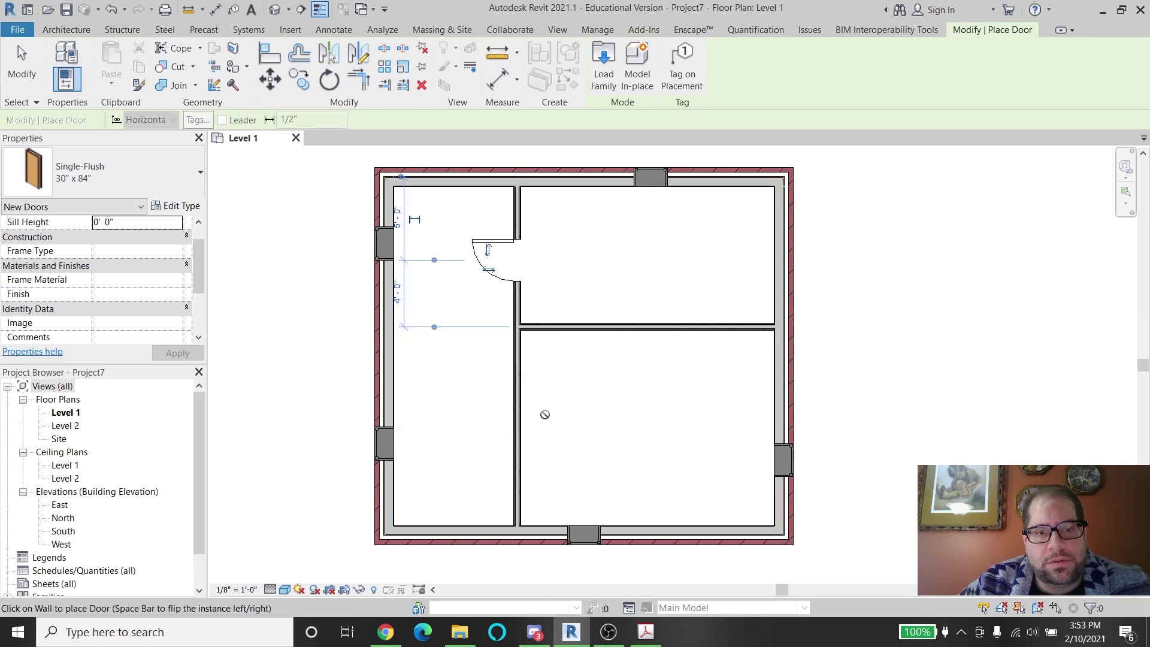
# Add a second flush door to the lower right room and load the Door-Opening family
pyautogui.click(514, 385)
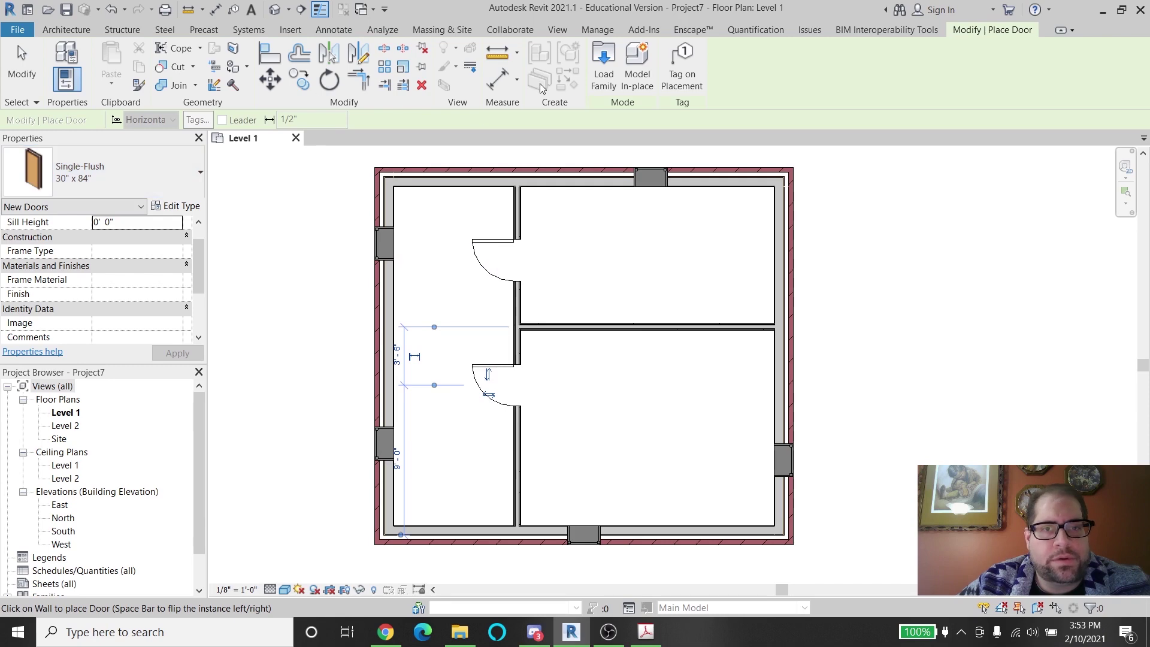
pyautogui.click(603, 67)
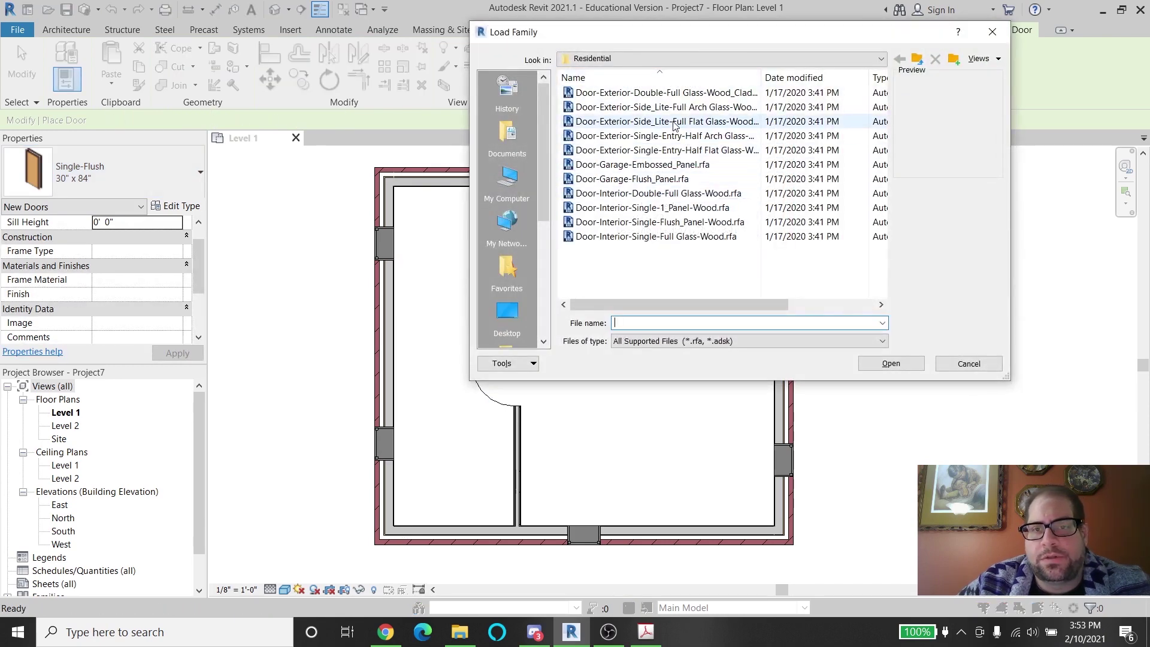
pyautogui.click(918, 60)
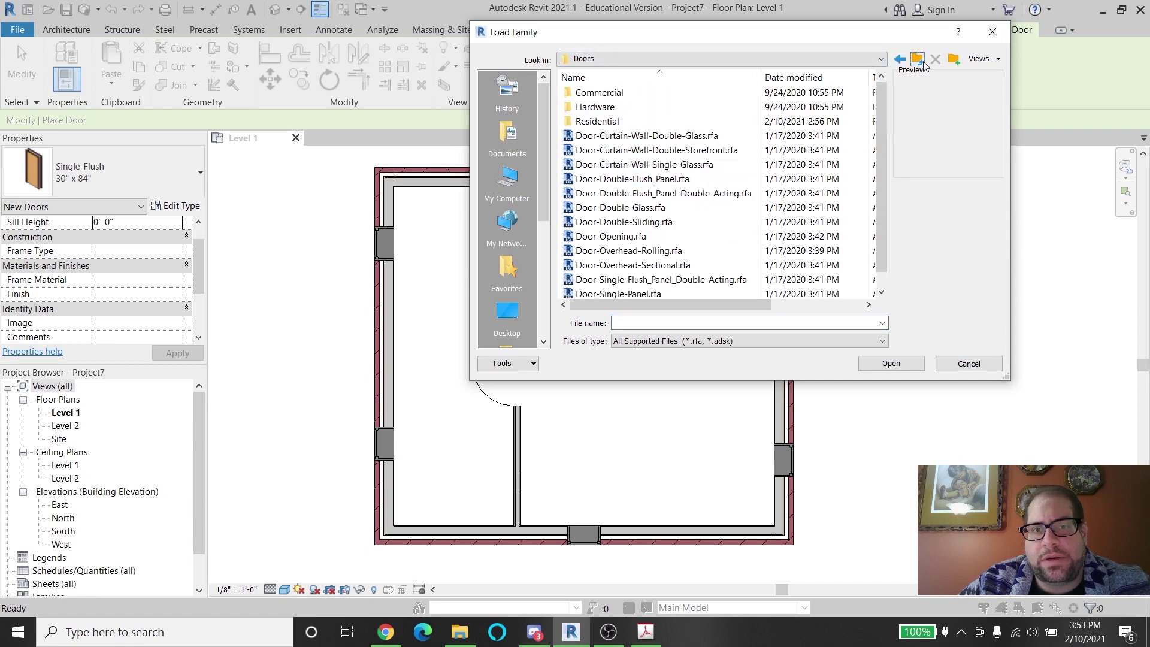
pyautogui.click(629, 237)
pyautogui.click(906, 363)
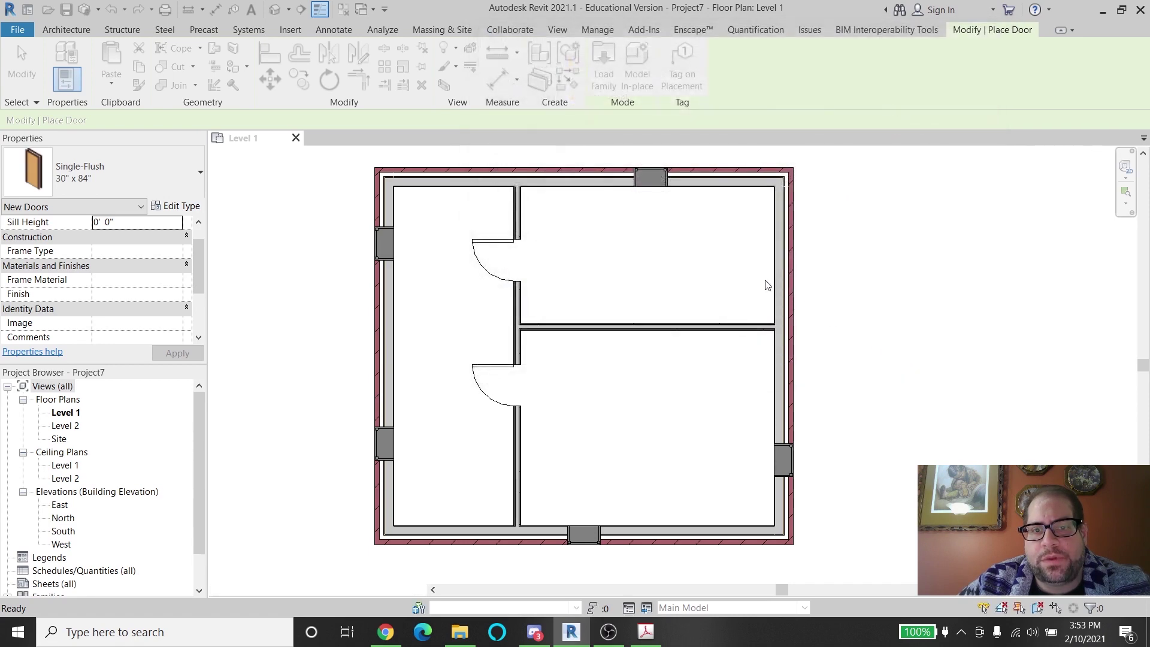
# Place a Door-Opening 30" x 84" in the wall between the right-hand rooms
pyautogui.click(74, 191)
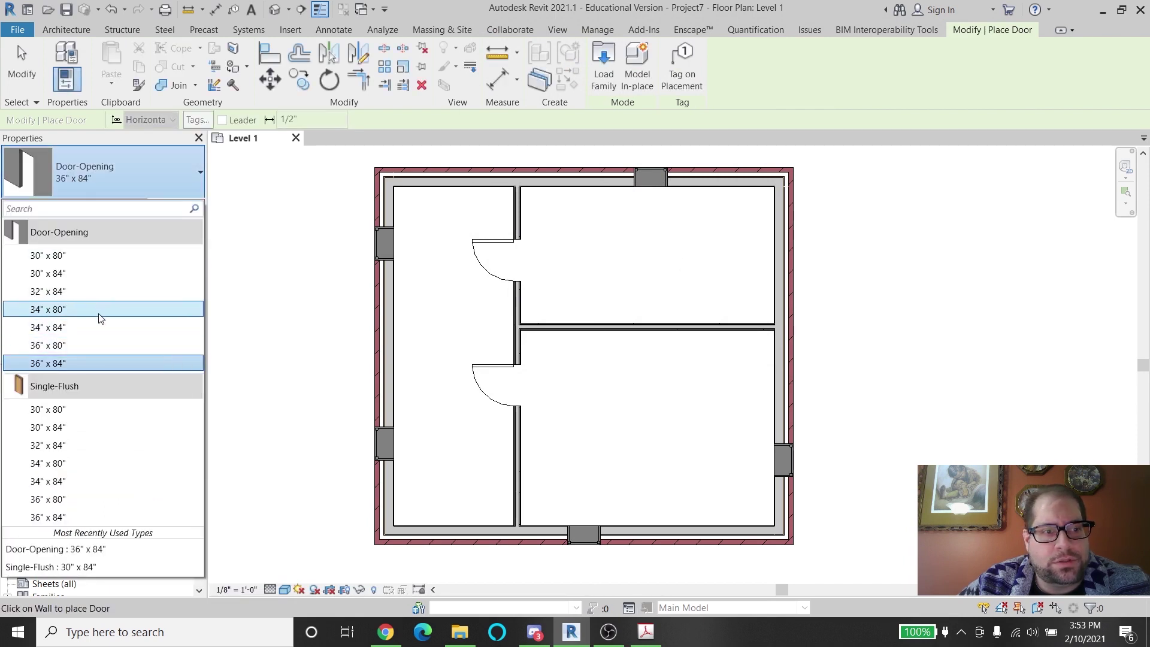
pyautogui.click(90, 274)
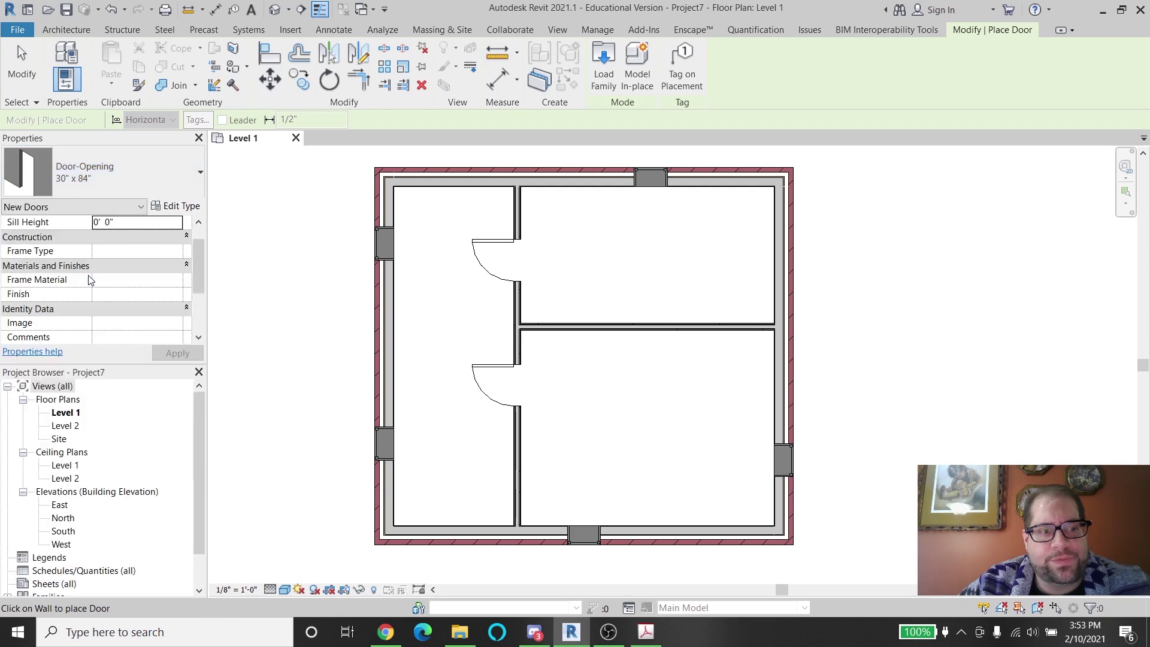
pyautogui.click(630, 329)
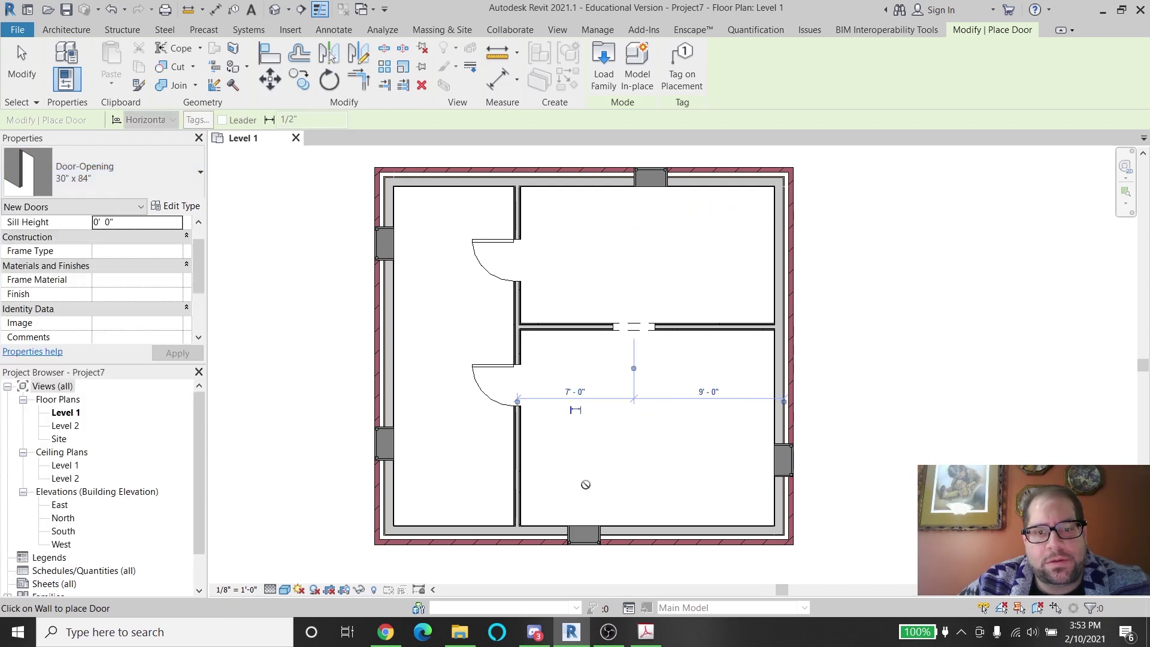
pyautogui.press('Escape')
pyautogui.press('Escape')
pyautogui.click(92, 60)
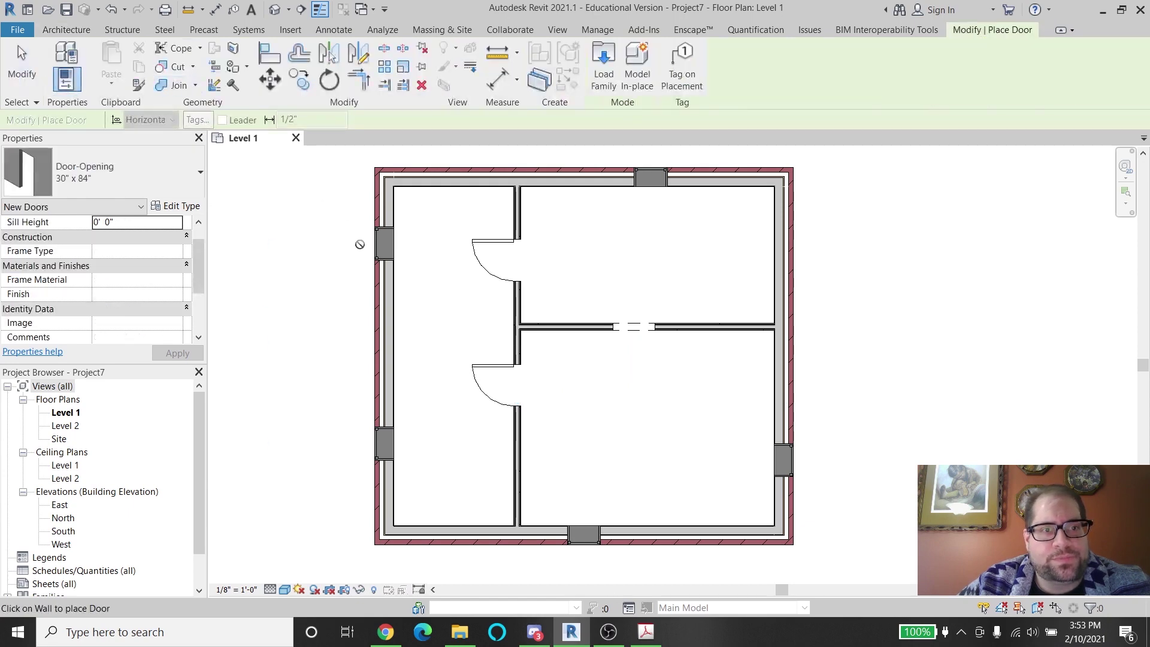
# Highlight the exterior entry door name and its Type 36" x 96" size, then return to Revit
pyautogui.click(572, 632)
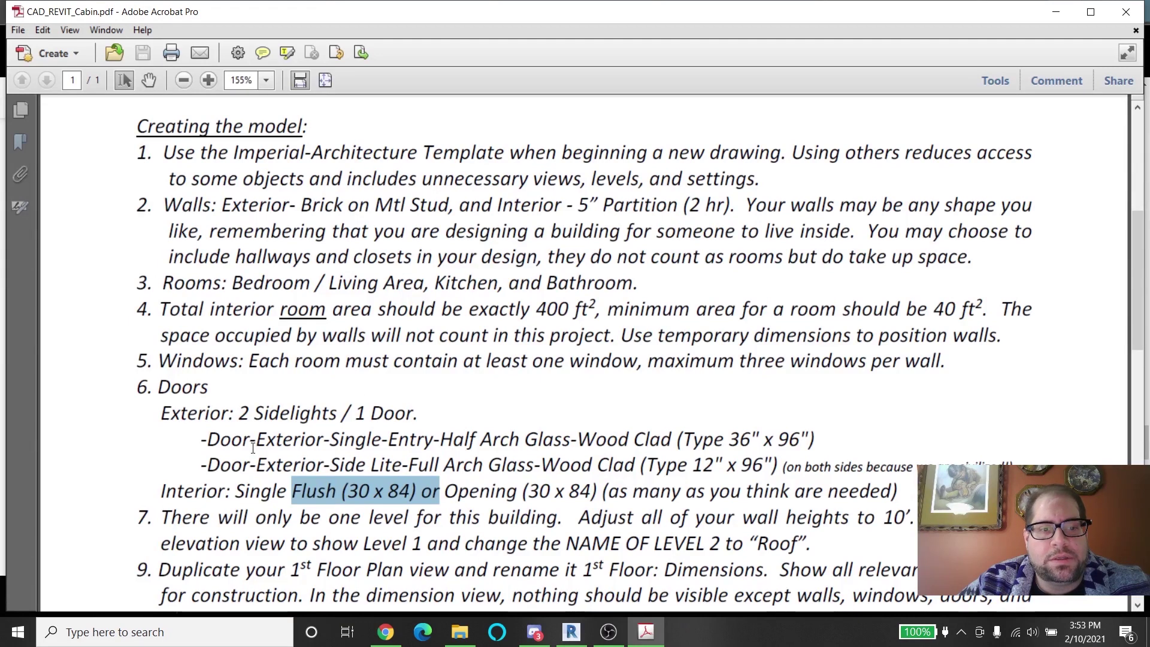
pyautogui.moveTo(302, 441); pyautogui.dragTo(578, 445)
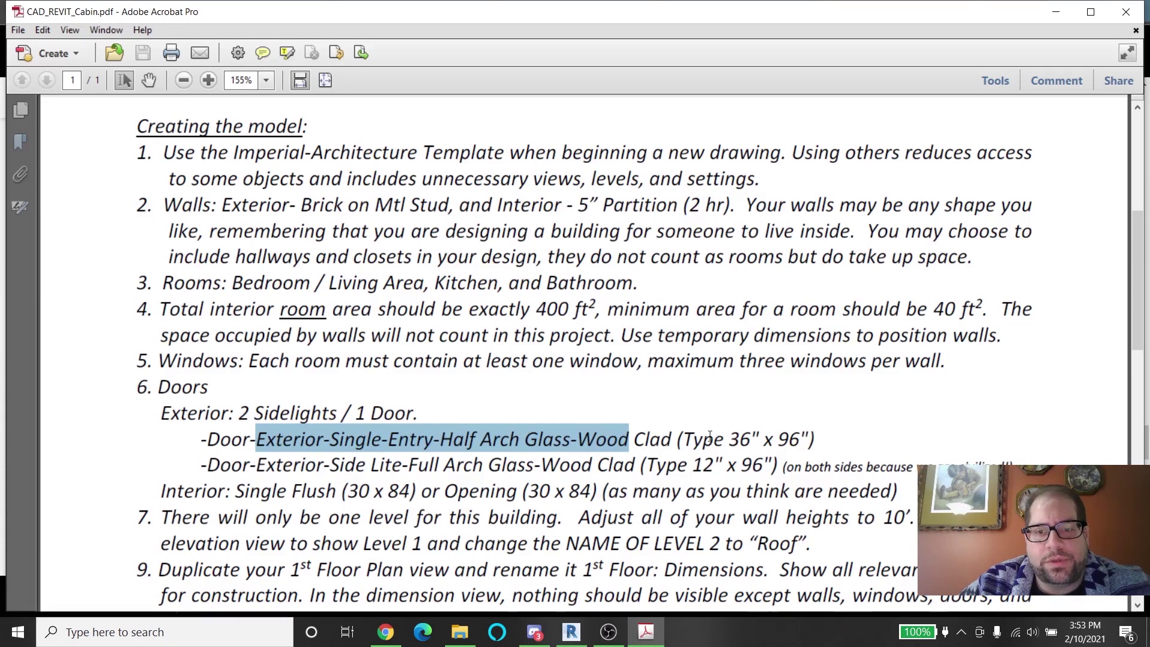
pyautogui.moveTo(822, 444); pyautogui.dragTo(681, 443)
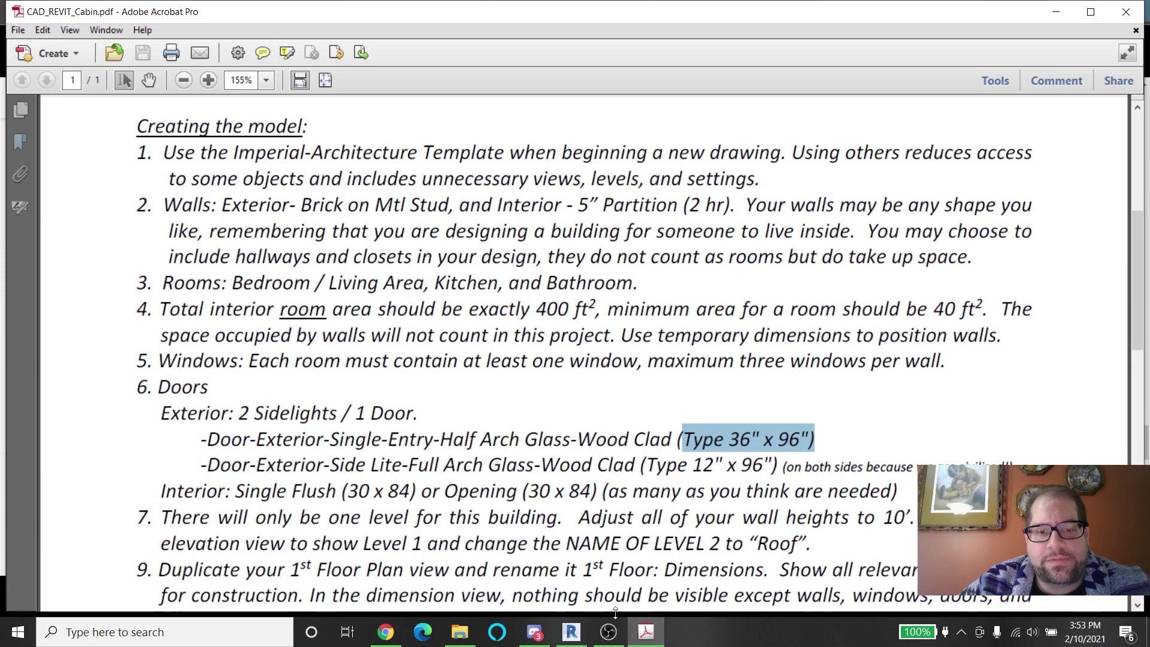
pyautogui.click(610, 631)
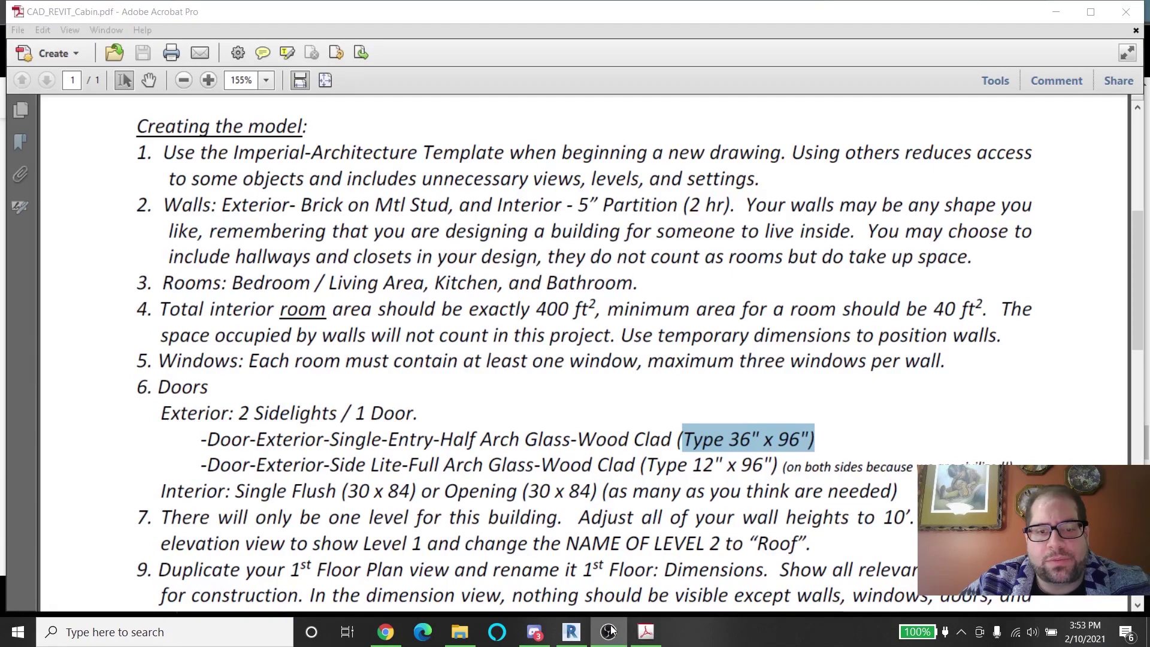
pyautogui.click(571, 630)
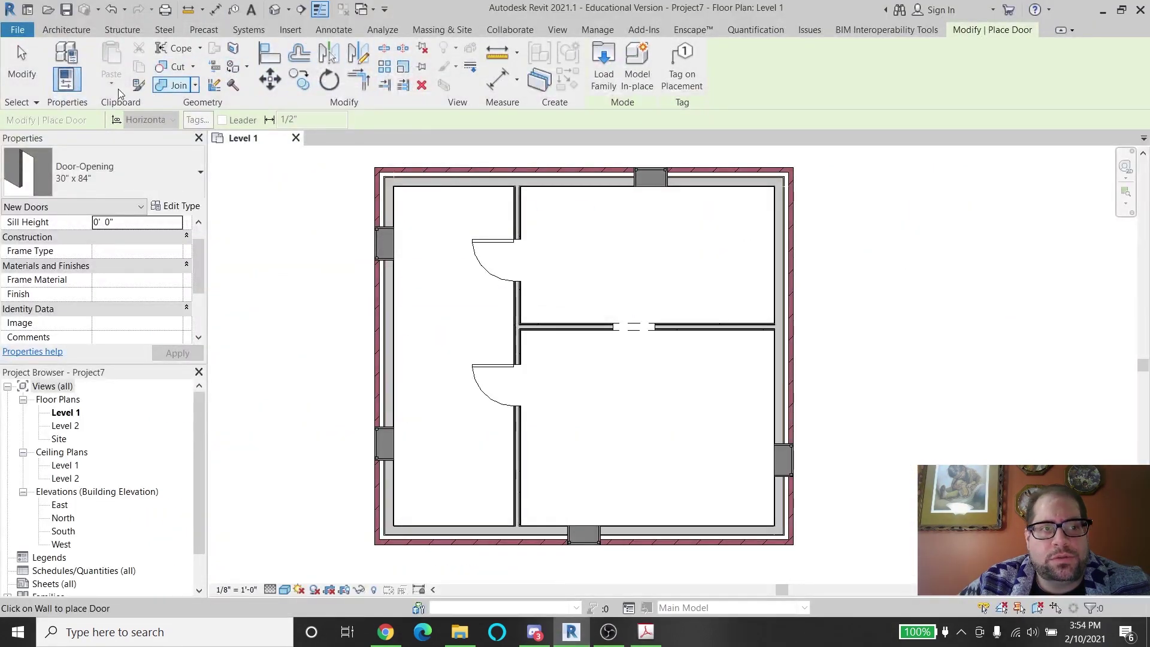
# Load the Residential Door-Exterior-Single-Entry-Half Arch Glass-Wood_Clad at 36" x 96" and place it in the bottom wall
pyautogui.click(604, 67)
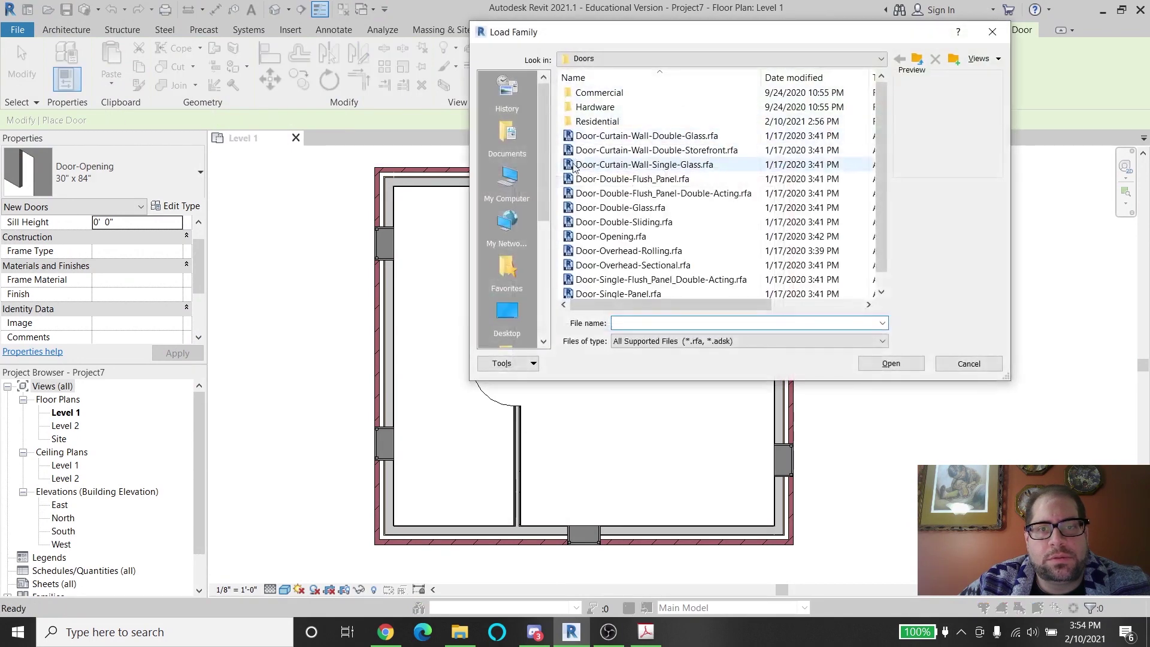
pyautogui.doubleClick(639, 122)
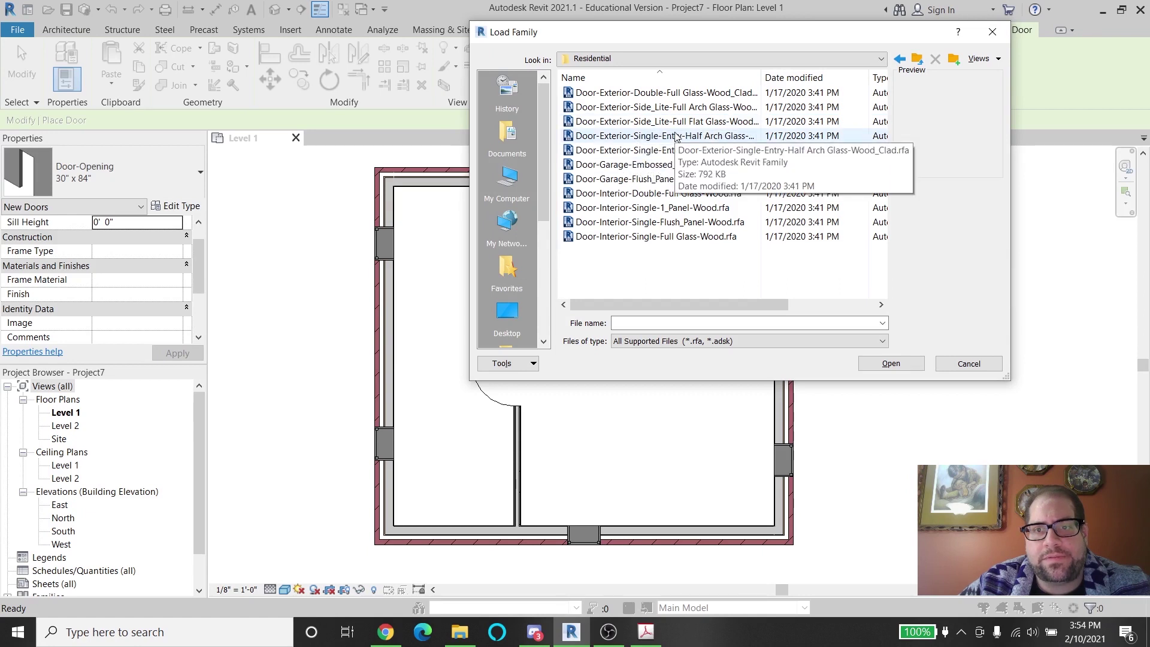
pyautogui.click(677, 137)
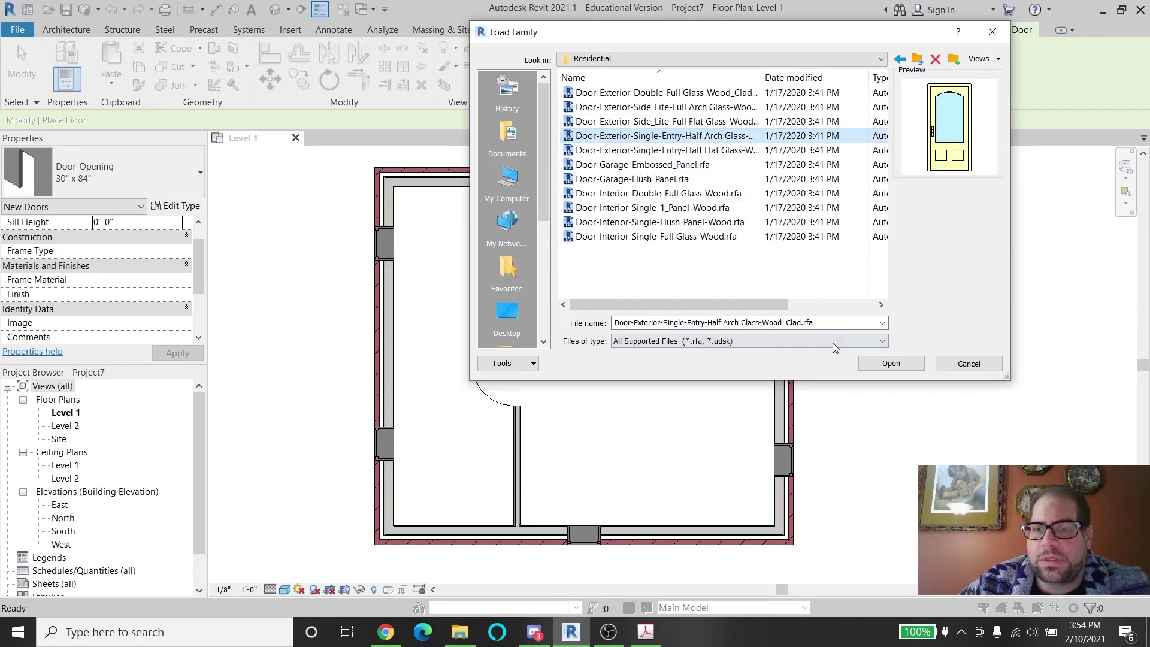
pyautogui.click(878, 364)
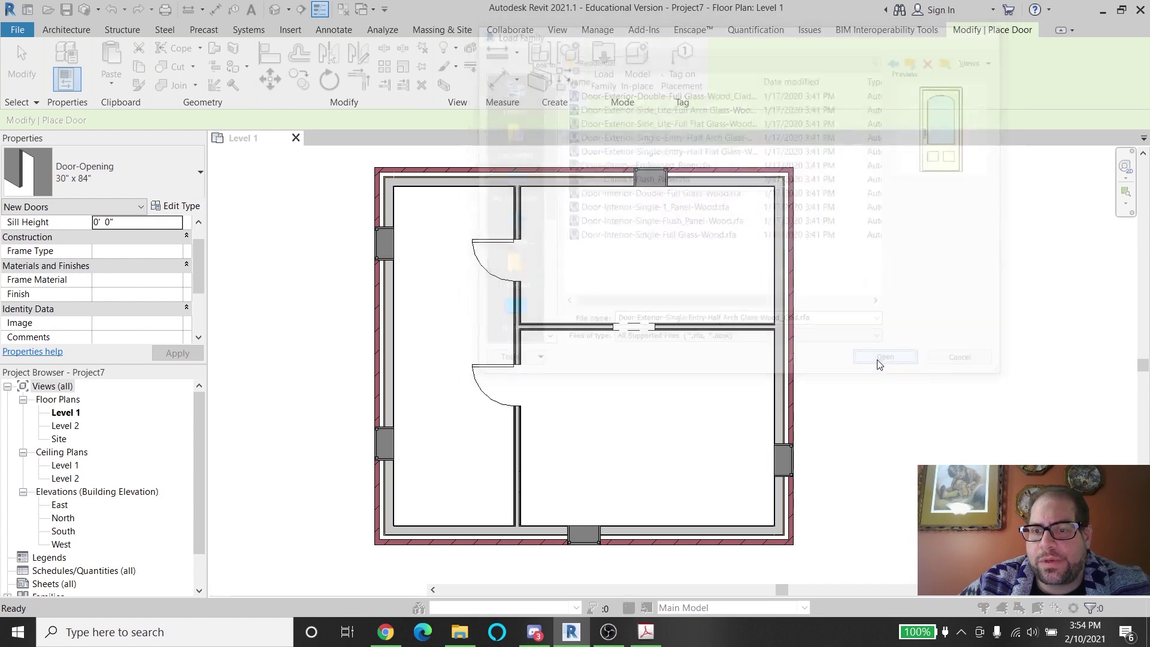
pyautogui.scroll(-3, 603, 360)
pyautogui.click(471, 346)
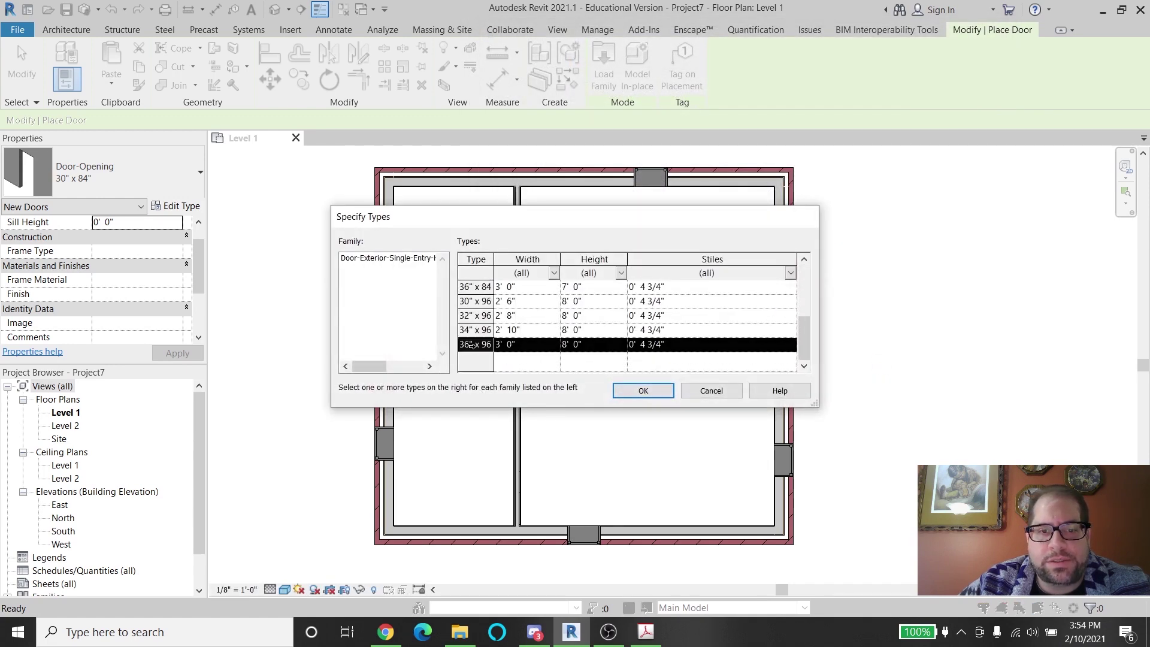
pyautogui.click(652, 390)
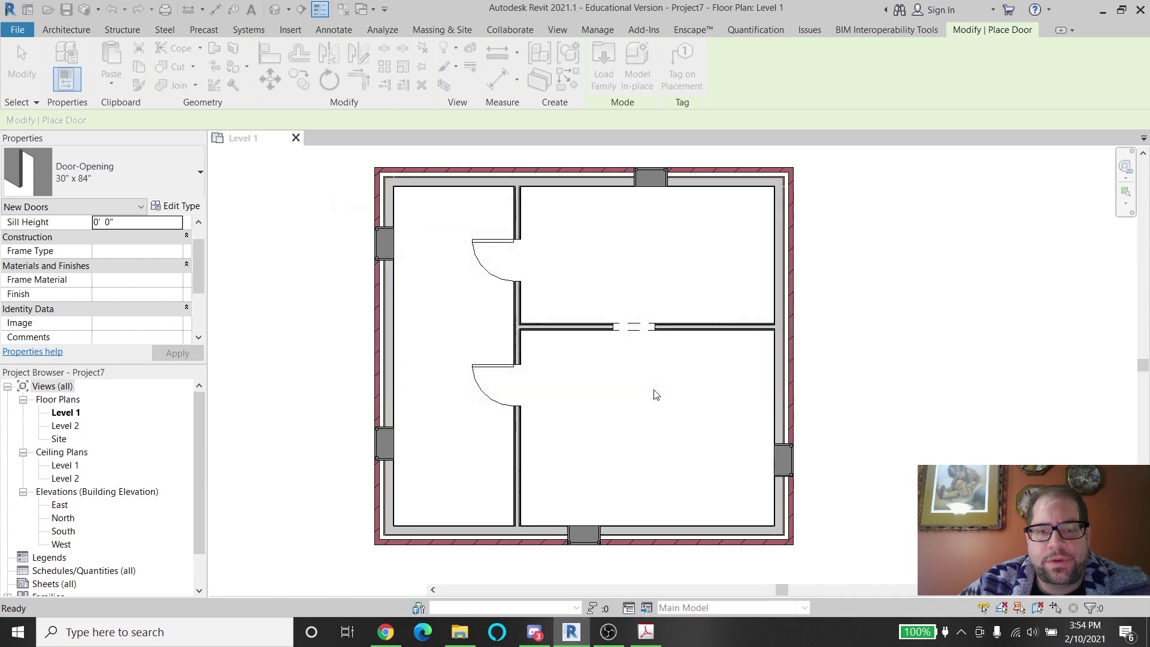
pyautogui.click(454, 538)
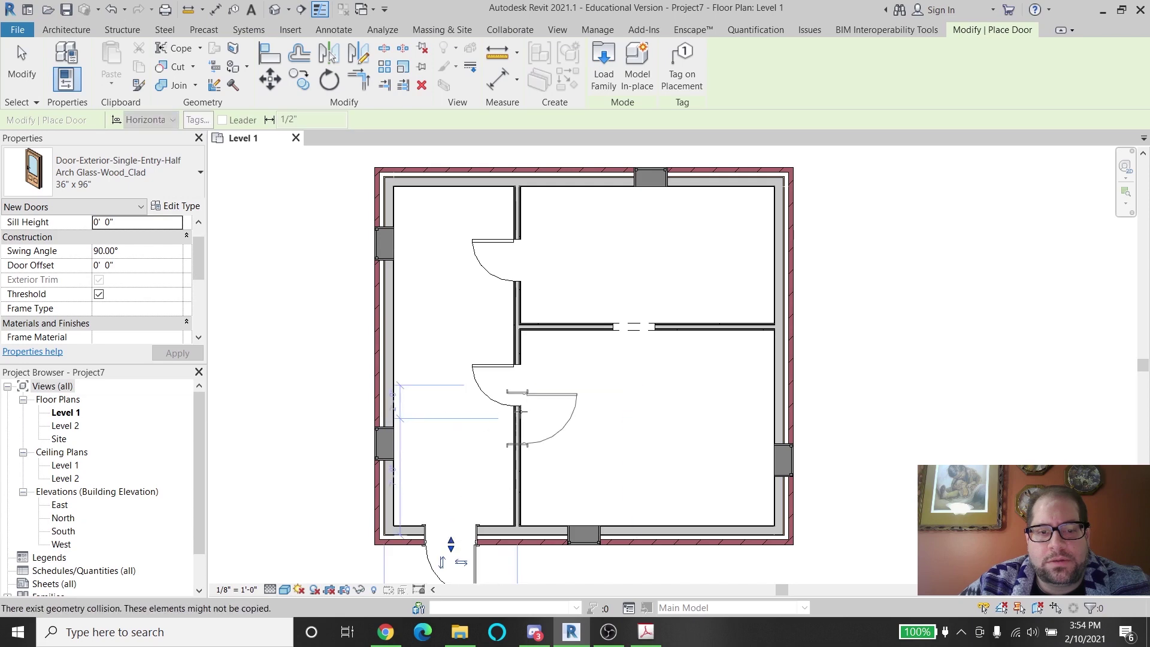
# Load the Door-Exterior-Side_Lite-Full Arch Glass-Wood_Clad family as 12" x 96" and place one beside the entry door
pyautogui.click(603, 69)
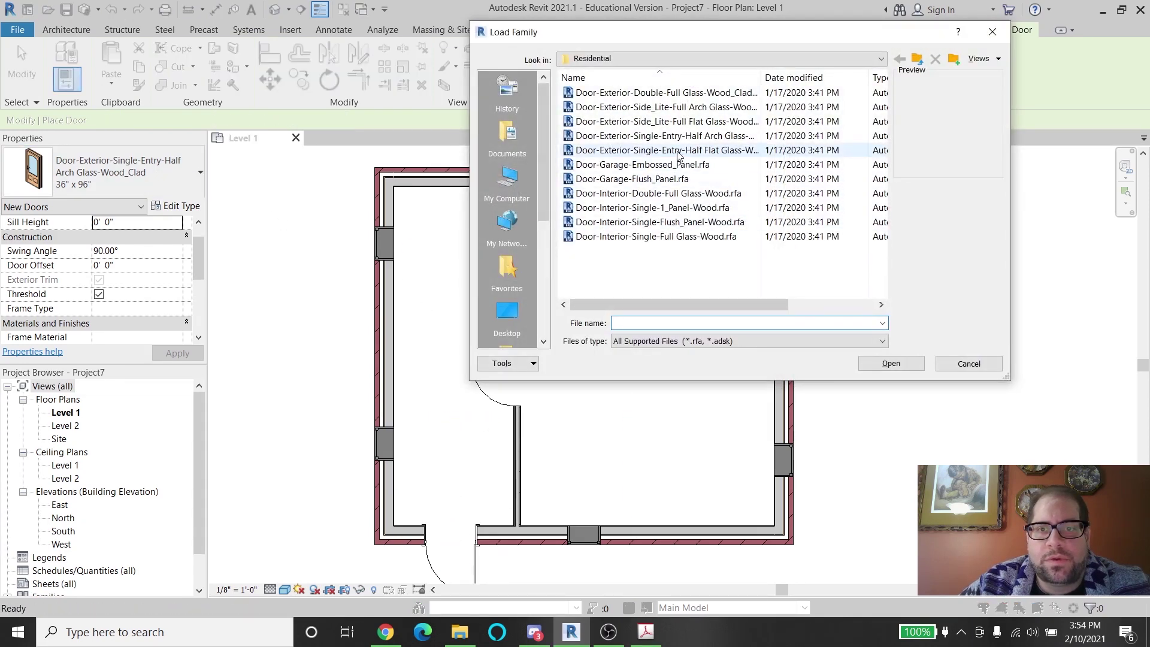
pyautogui.click(681, 108)
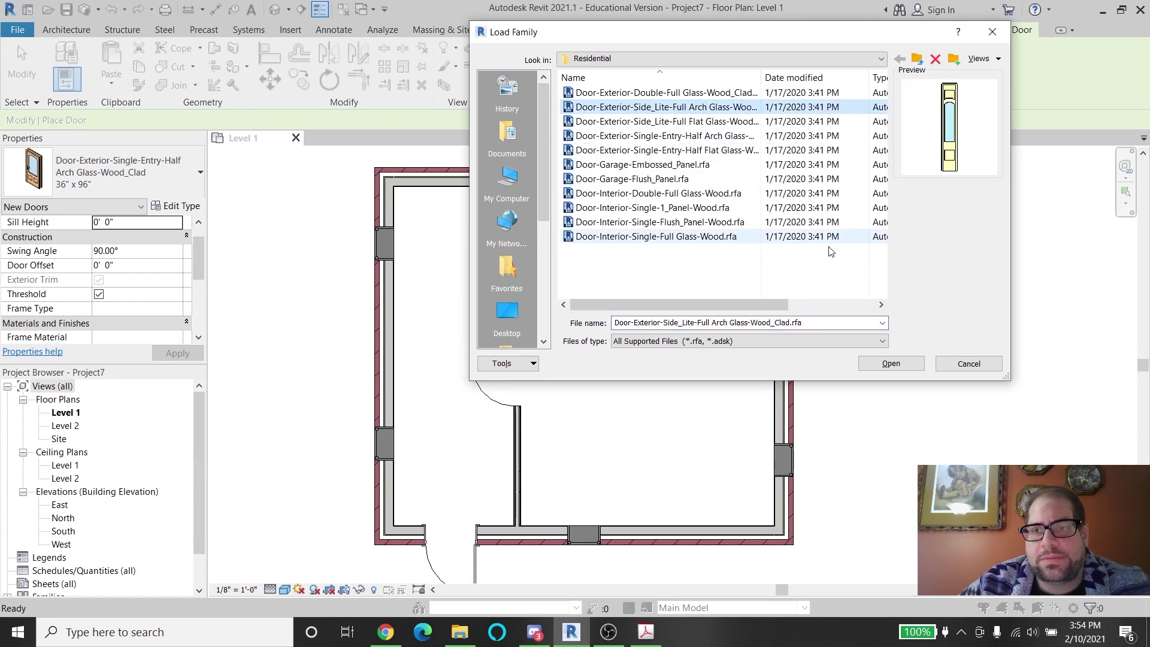
pyautogui.click(879, 364)
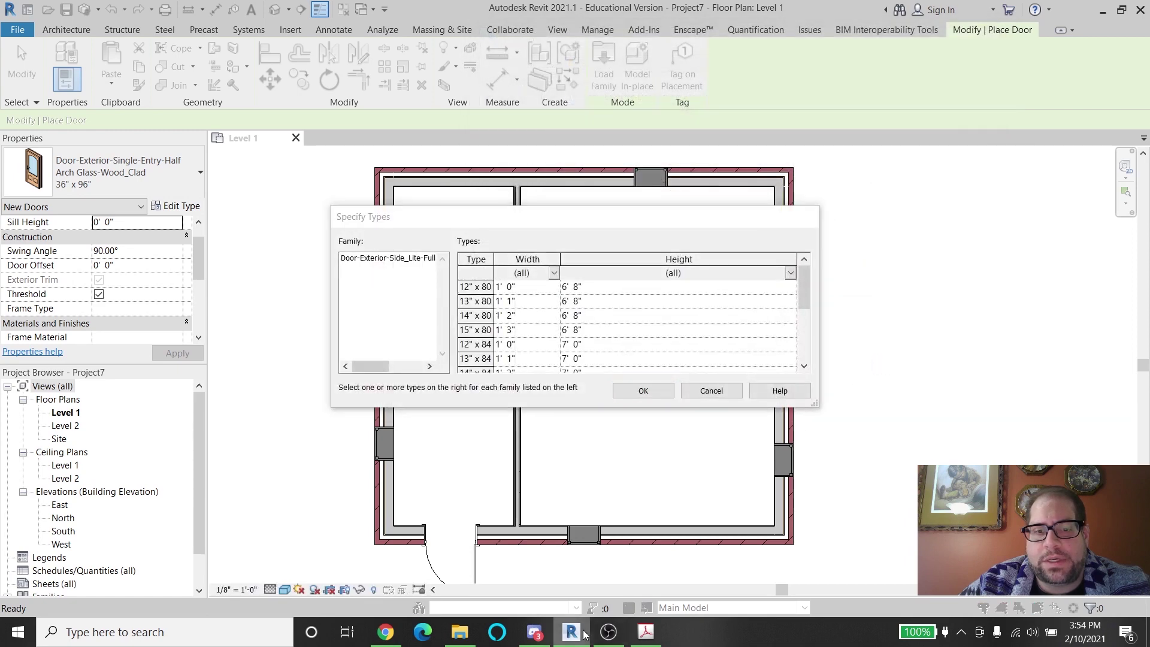
pyautogui.click(642, 633)
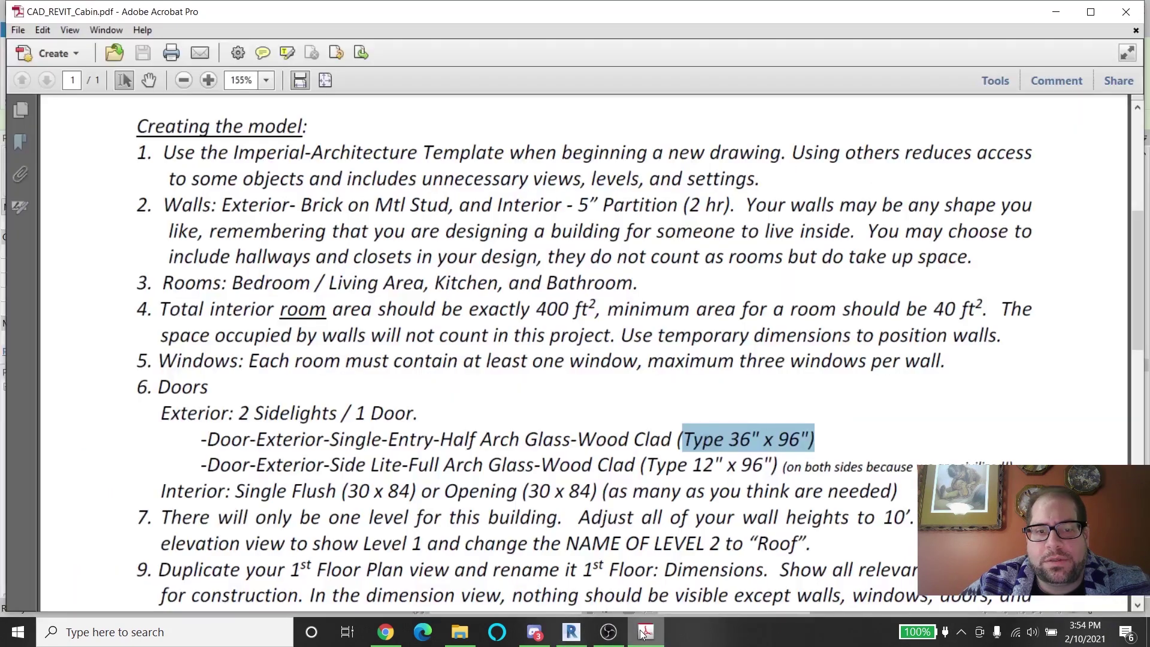
pyautogui.click(642, 633)
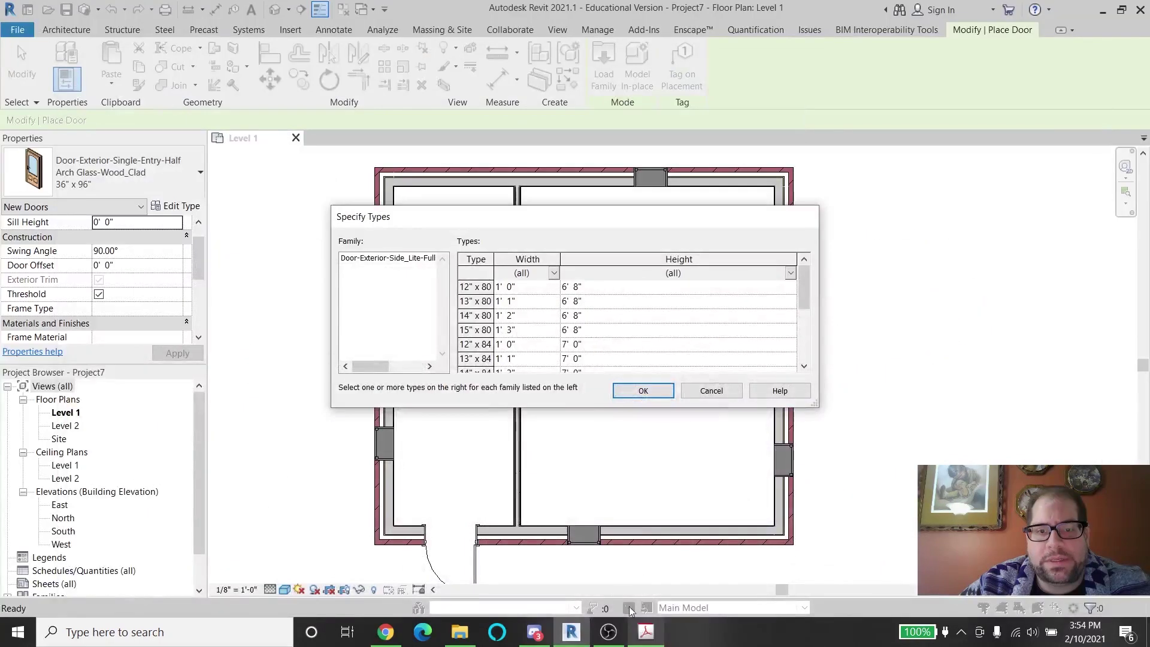
pyautogui.scroll(-2, 530, 340)
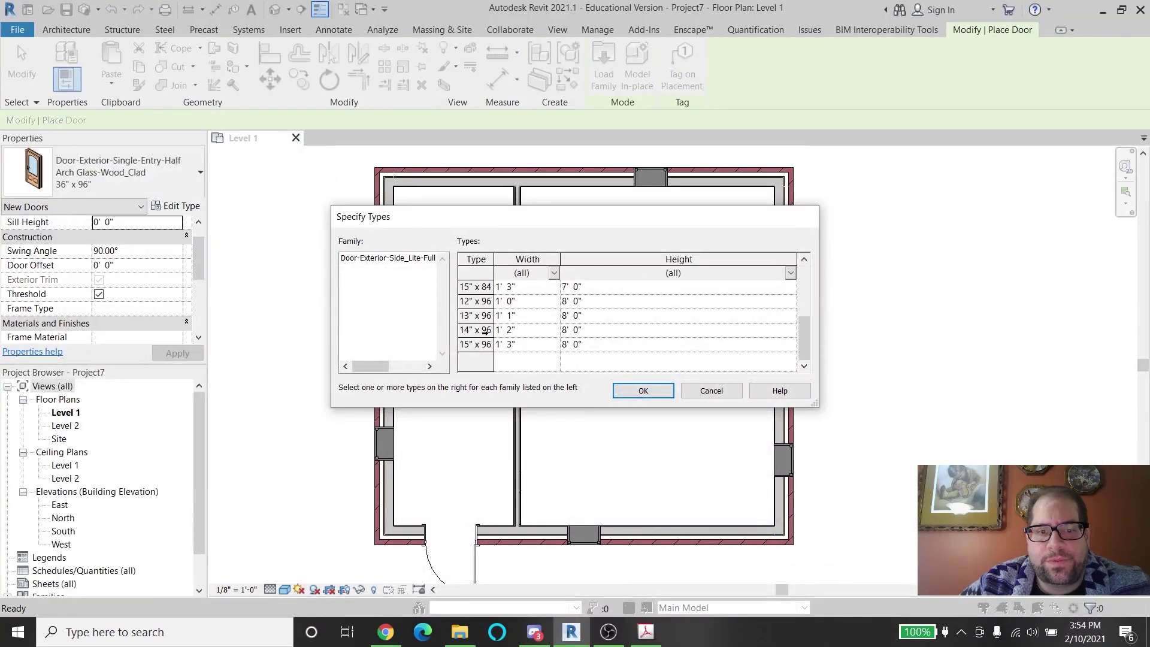
pyautogui.click(482, 302)
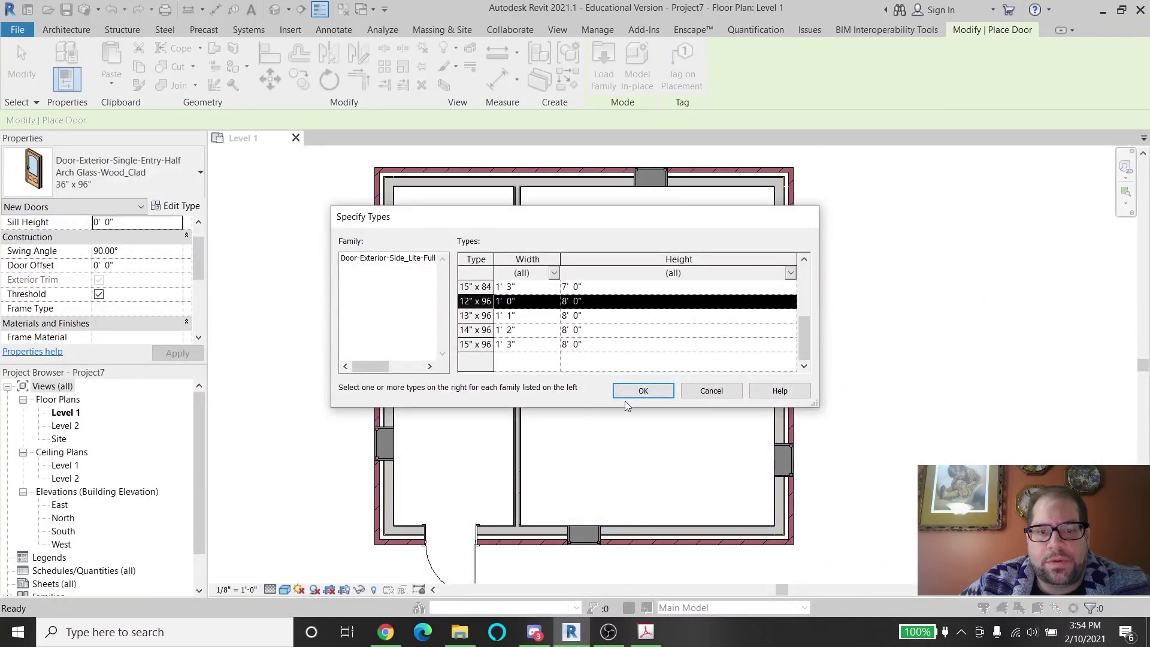
pyautogui.click(642, 391)
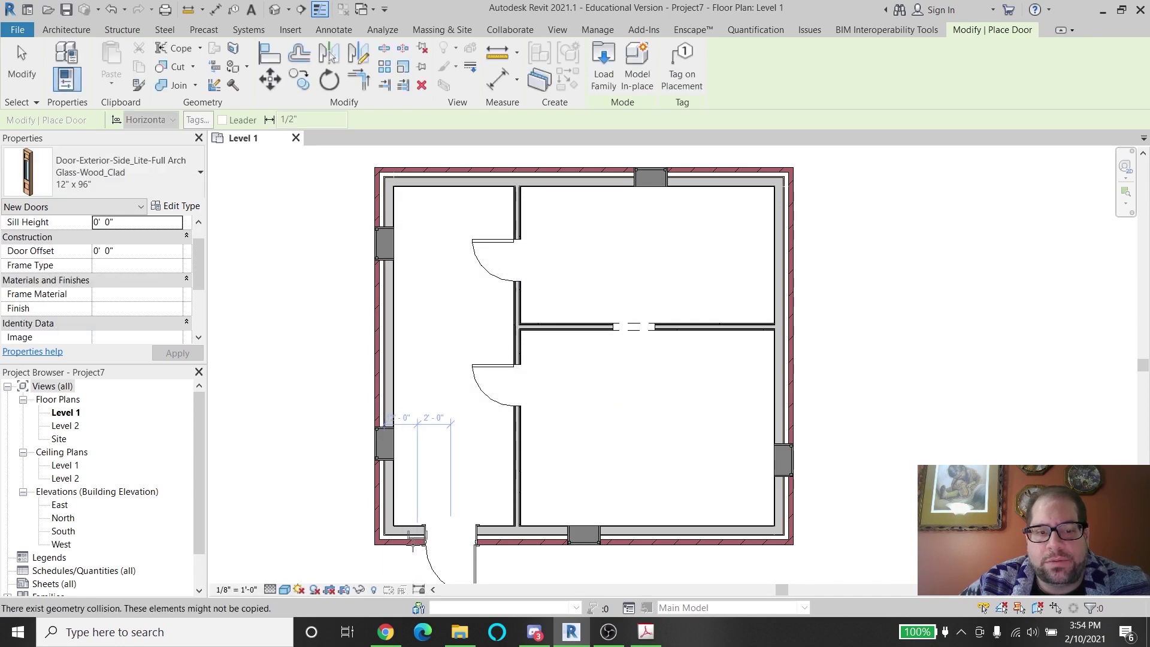
pyautogui.click(465, 535)
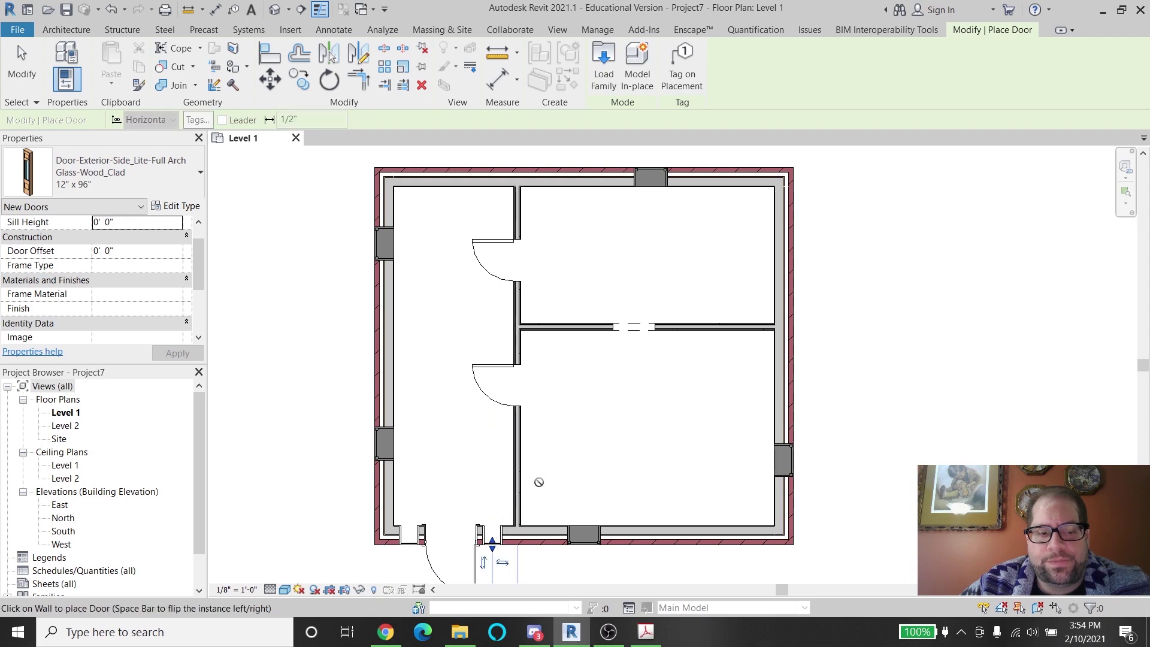
# Finish door placement, then highlight the brief's 'NAME OF LEVEL 2 to Roof' instruction and return to Revit
pyautogui.press('Escape')
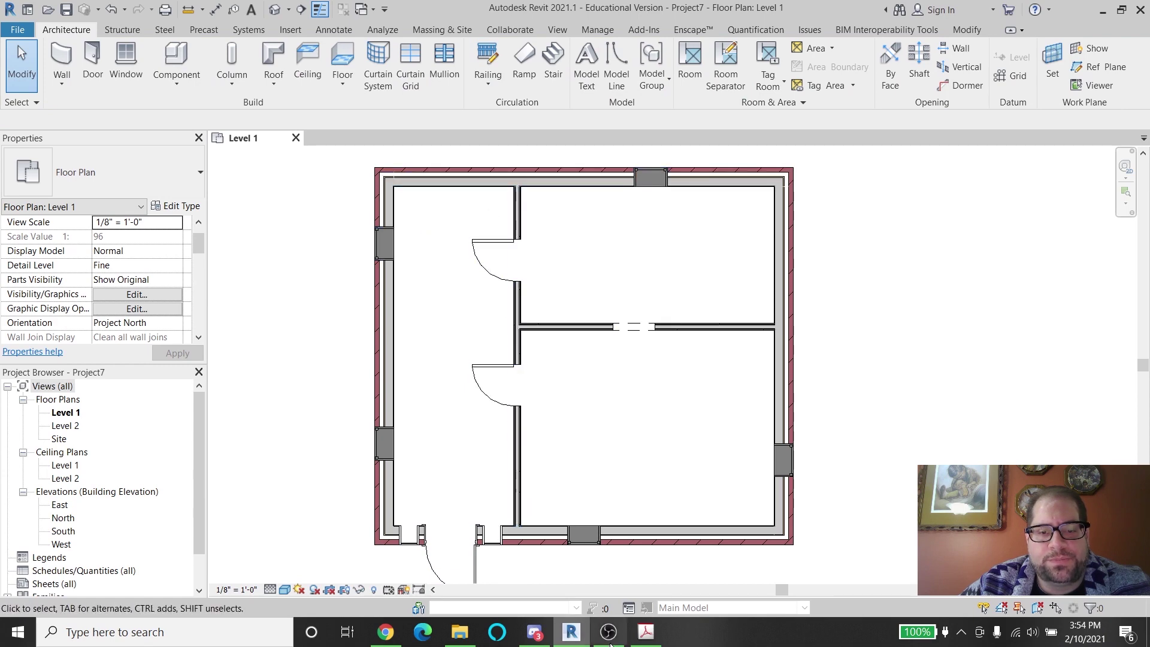
pyautogui.click(645, 632)
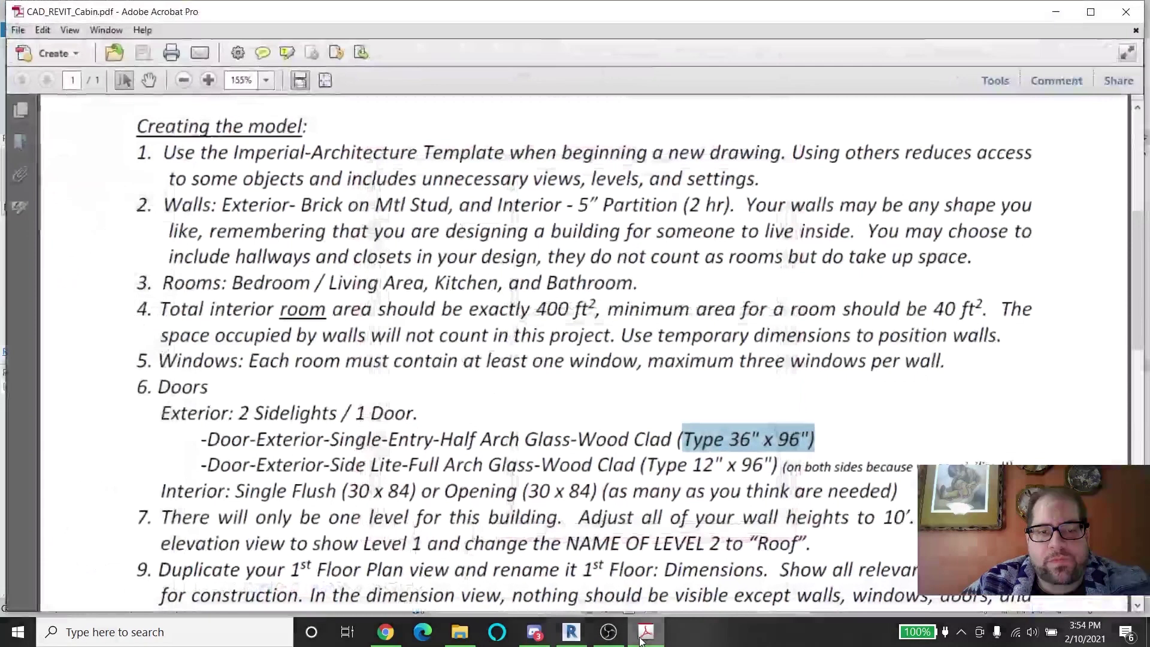
pyautogui.scroll(-5, 563, 462)
pyautogui.scroll(-3, 563, 461)
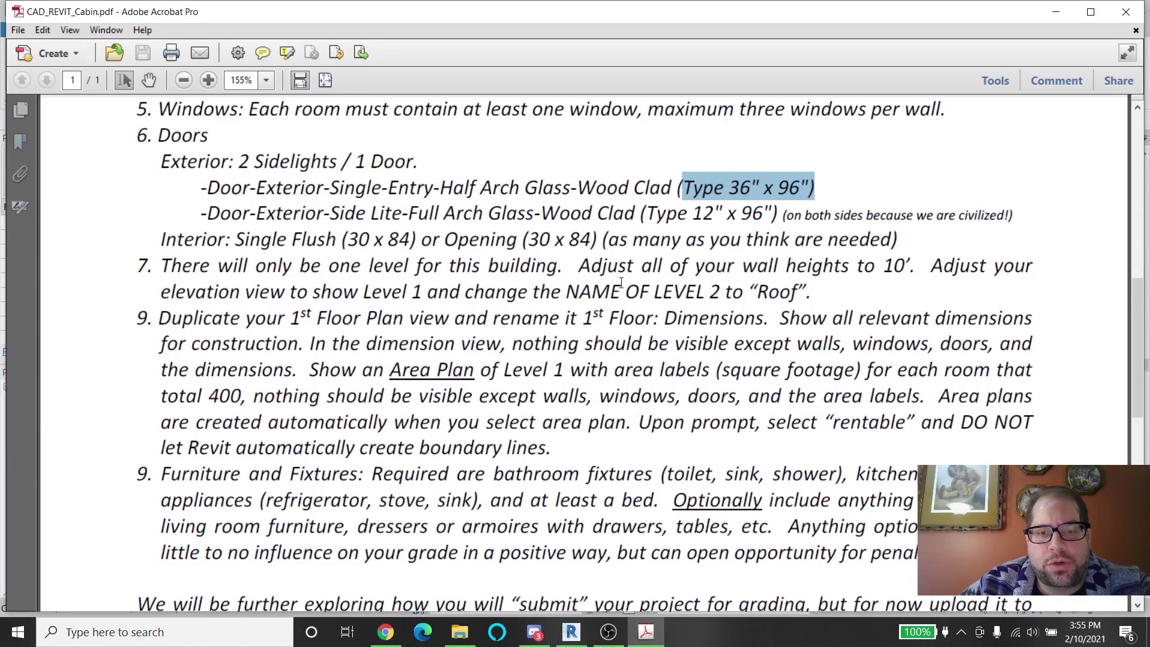
pyautogui.moveTo(568, 292); pyautogui.dragTo(777, 291)
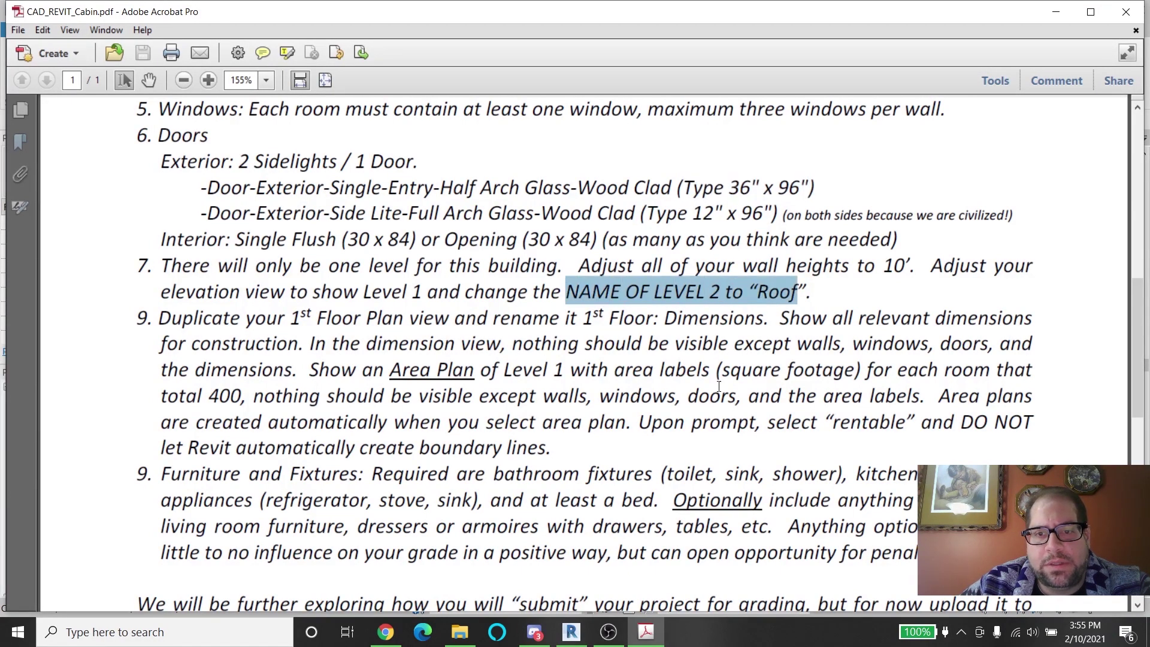
pyautogui.click(571, 632)
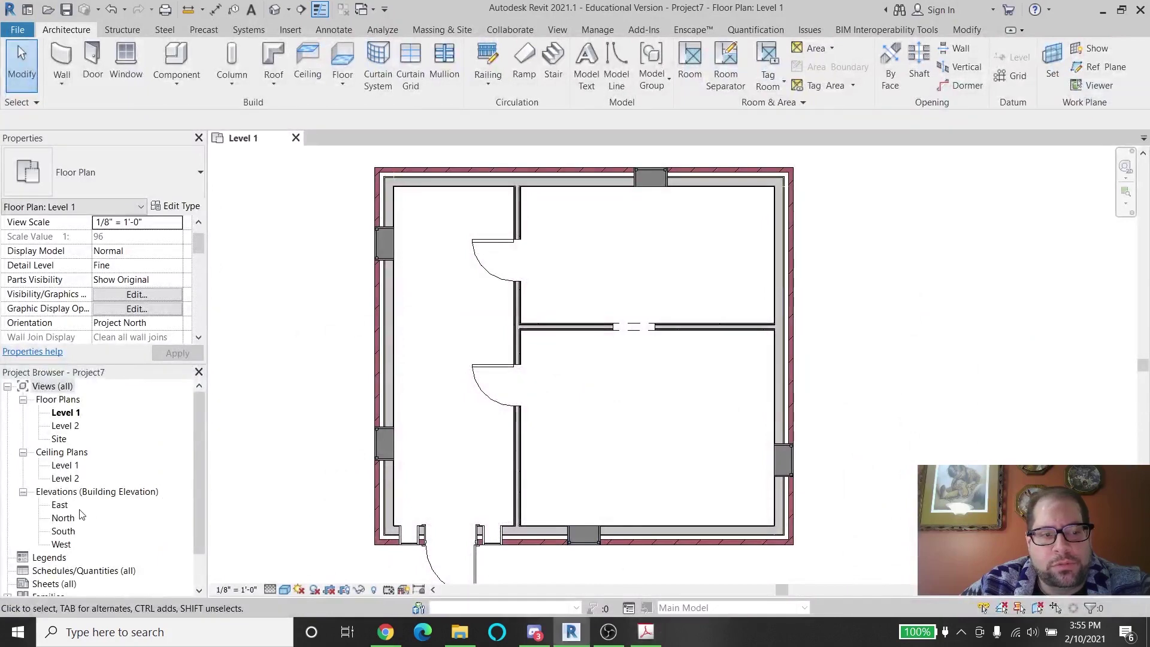
# Open the East elevation and edit the Level 2 level name
pyautogui.click(60, 505)
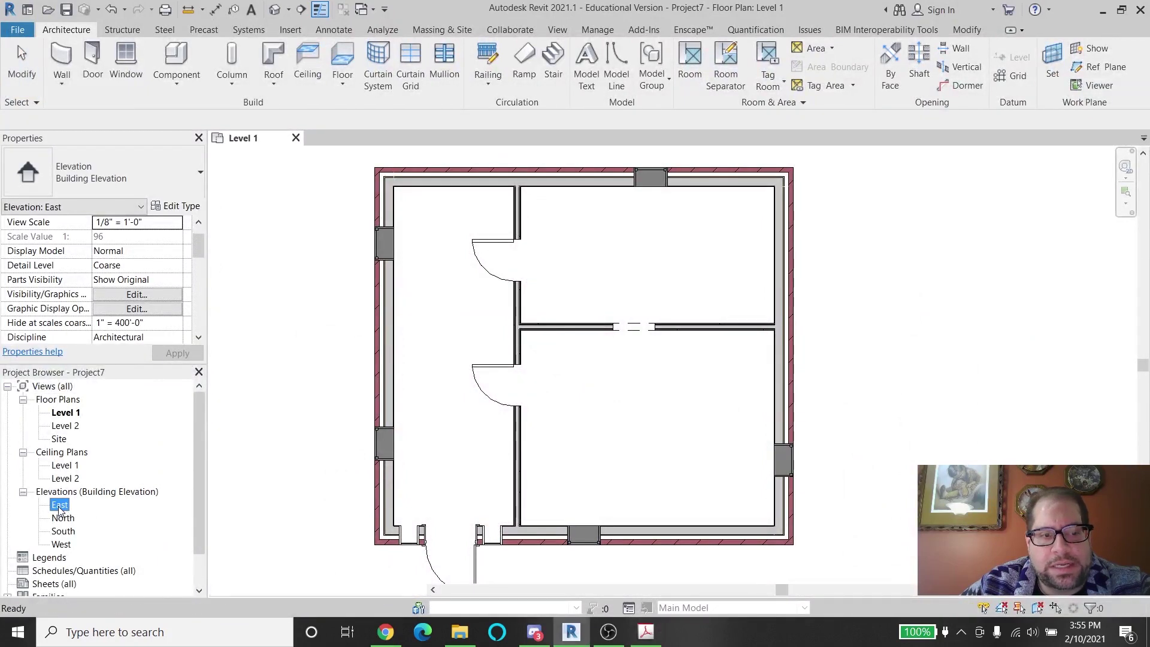
pyautogui.doubleClick(60, 507)
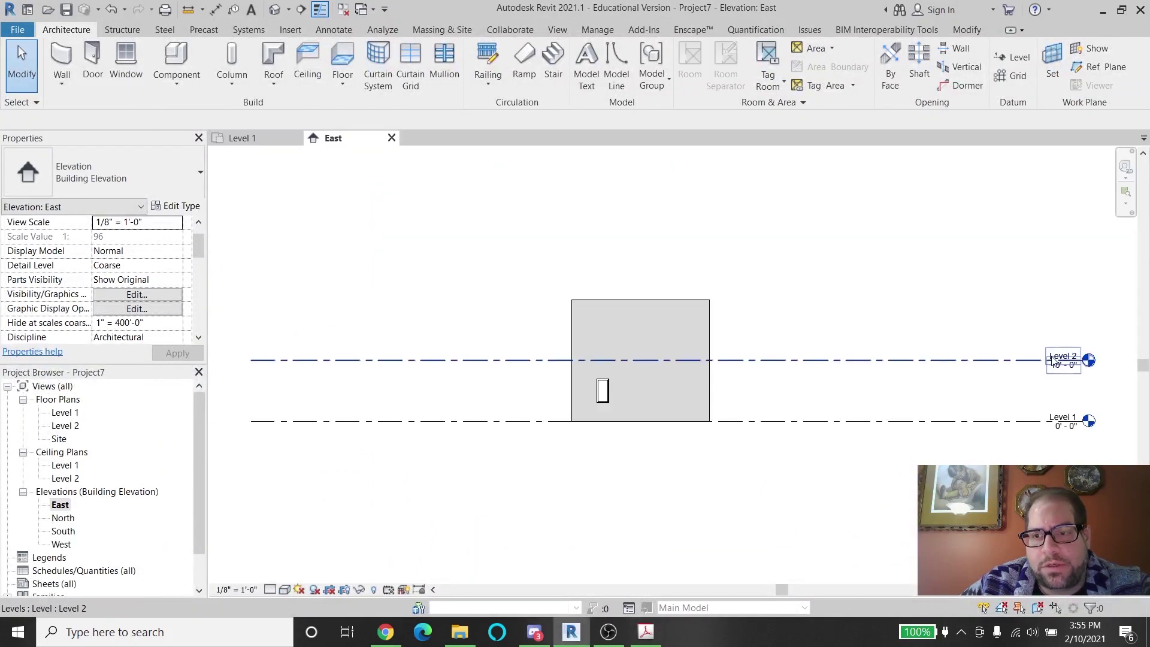
pyautogui.click(1059, 357)
pyautogui.click(1059, 356)
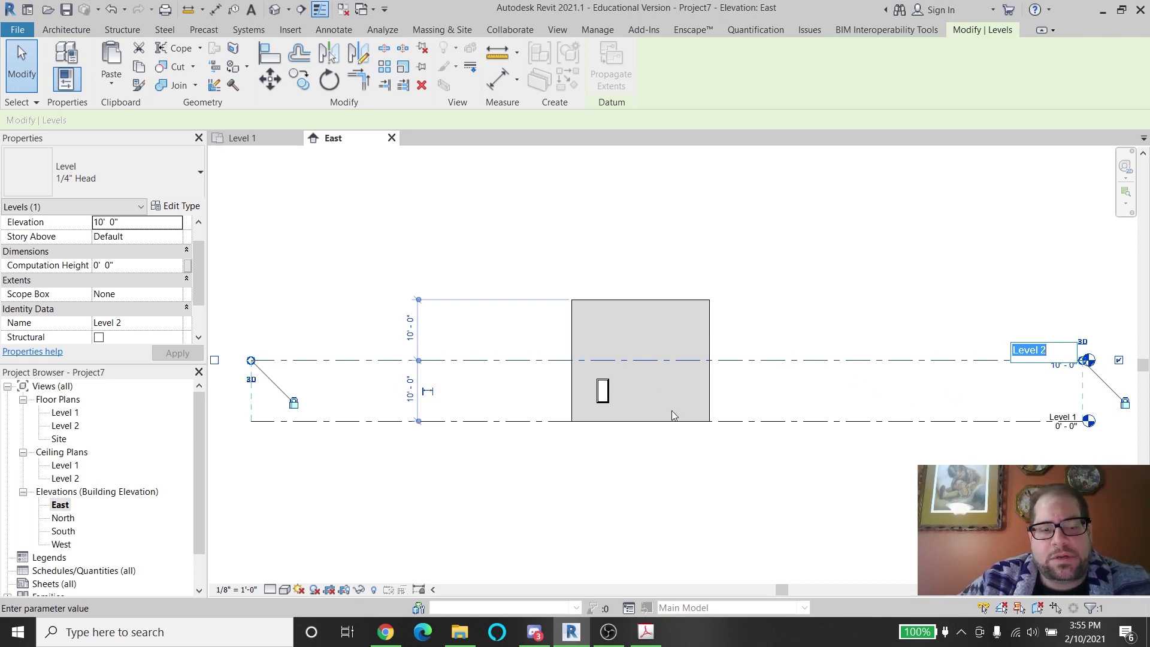
pyautogui.click(688, 502)
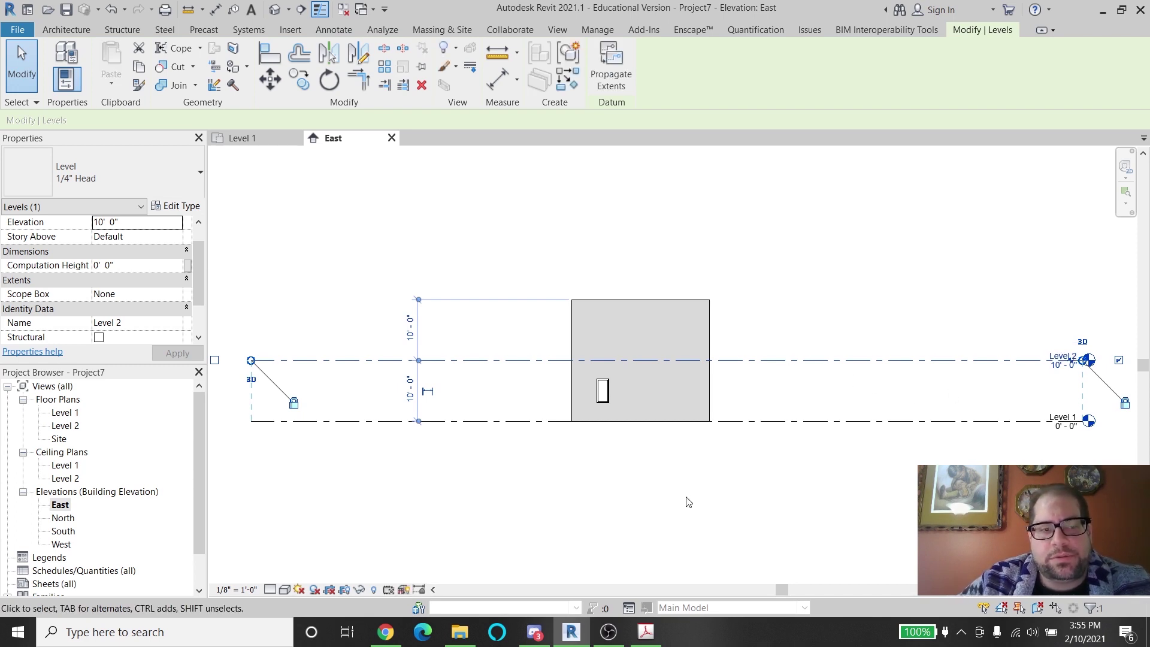
# Select the Level 2 floor plan, then highlight the brief's rule to adjust wall heights to 10'
pyautogui.click(61, 427)
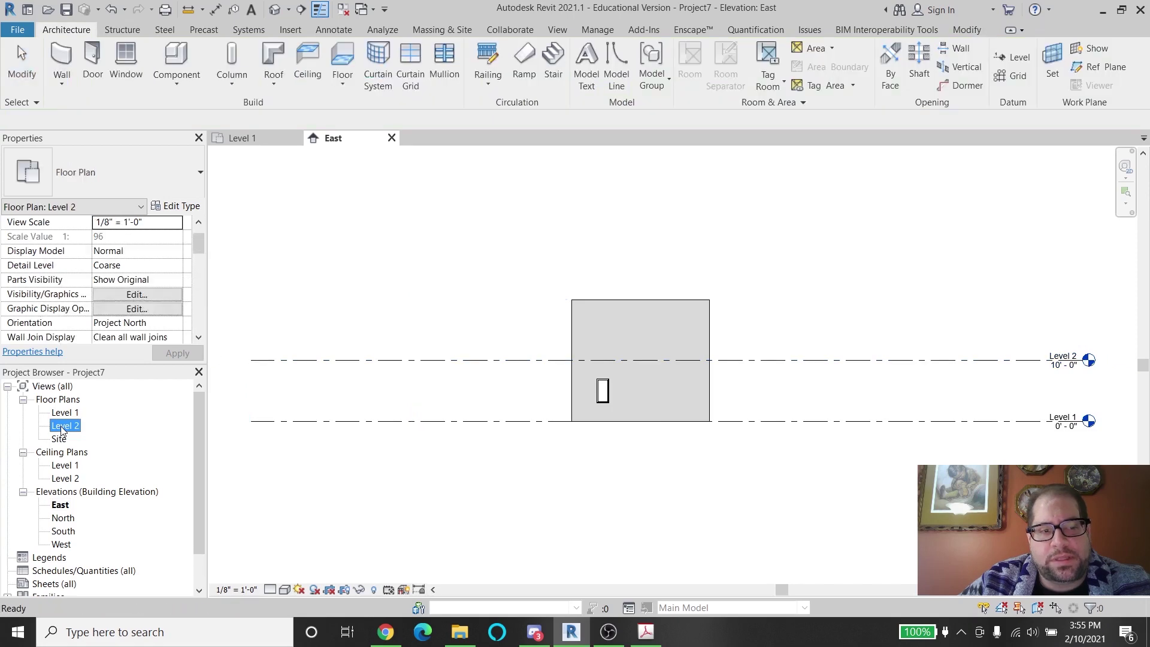
pyautogui.click(646, 632)
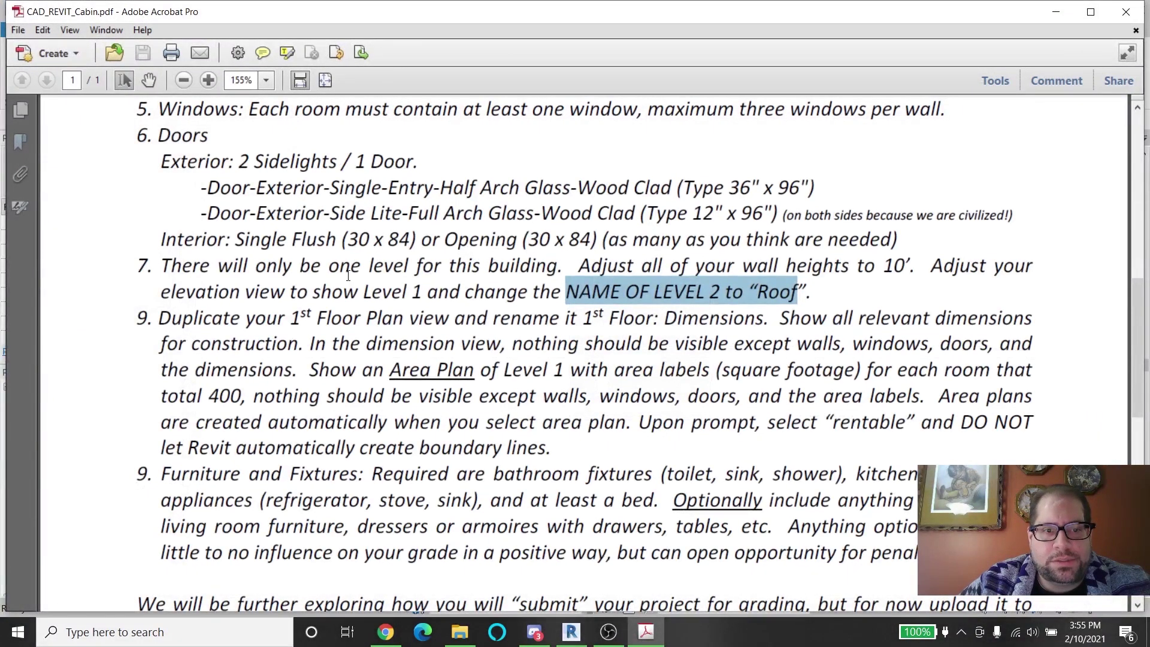
pyautogui.click(374, 282)
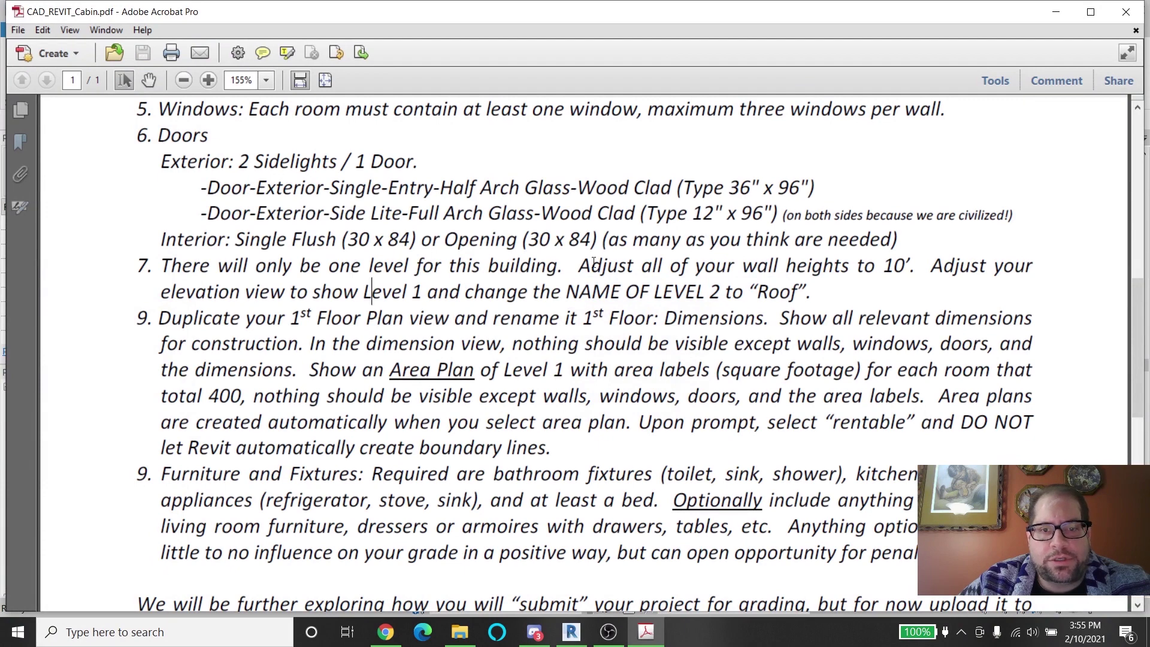
pyautogui.moveTo(580, 265); pyautogui.dragTo(906, 270)
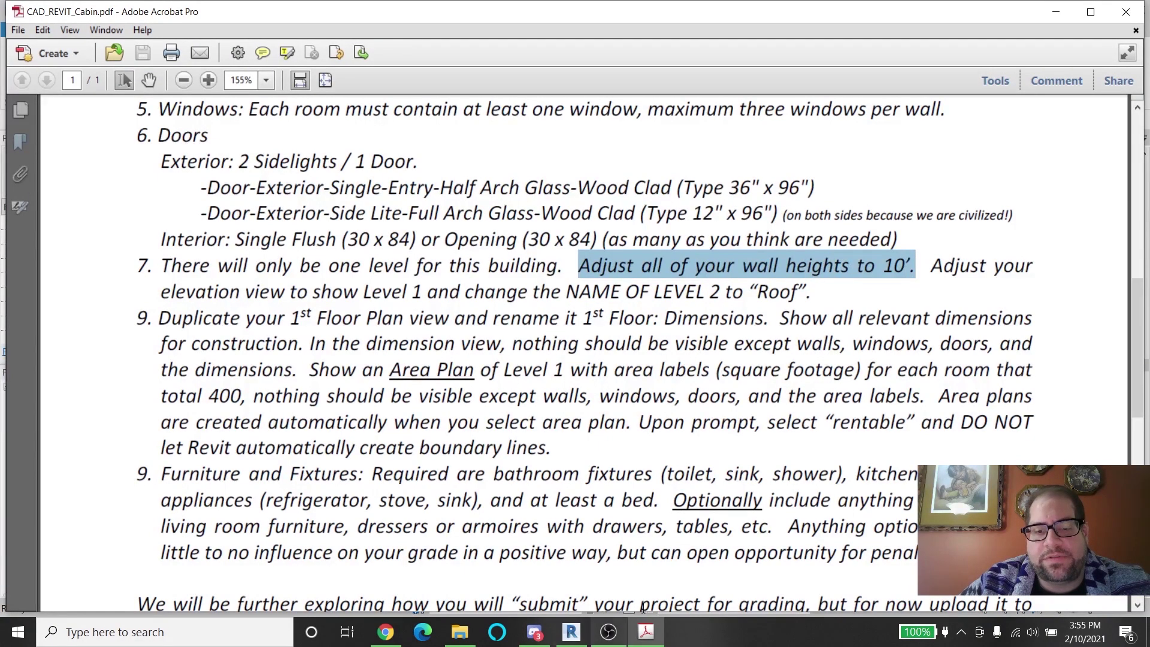
# Select the four exterior walls plus the vertical and horizontal interior walls
pyautogui.click(646, 632)
pyautogui.moveTo(569, 295); pyautogui.dragTo(411, 424)
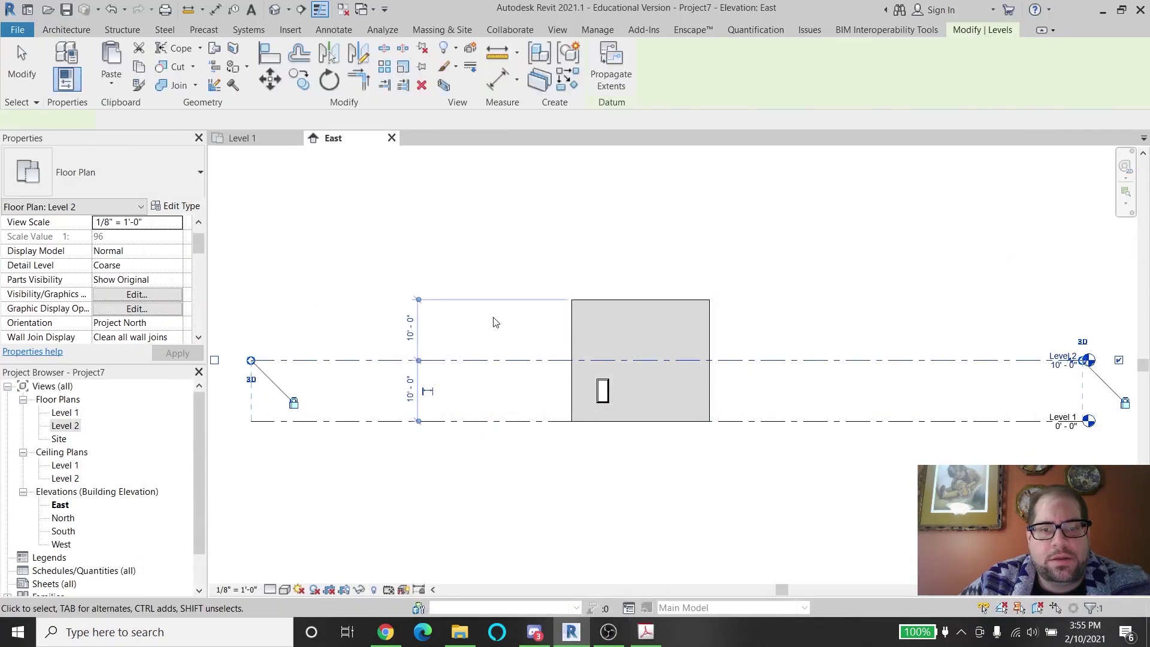
pyautogui.moveTo(695, 262); pyautogui.dragTo(428, 349)
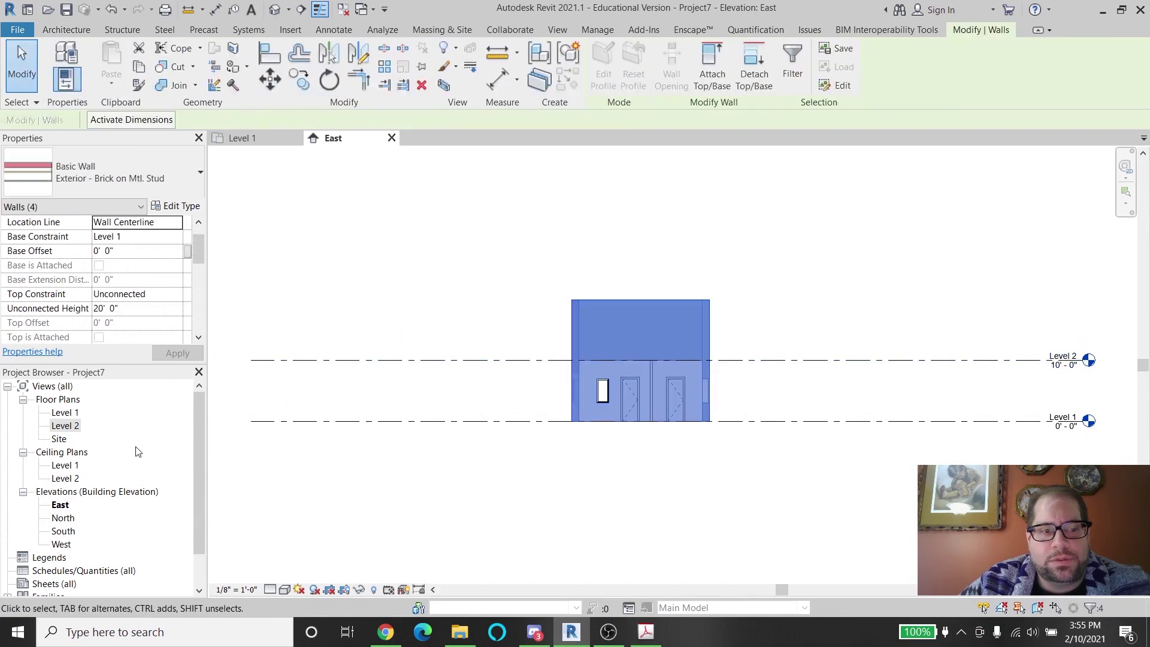
pyautogui.doubleClick(66, 412)
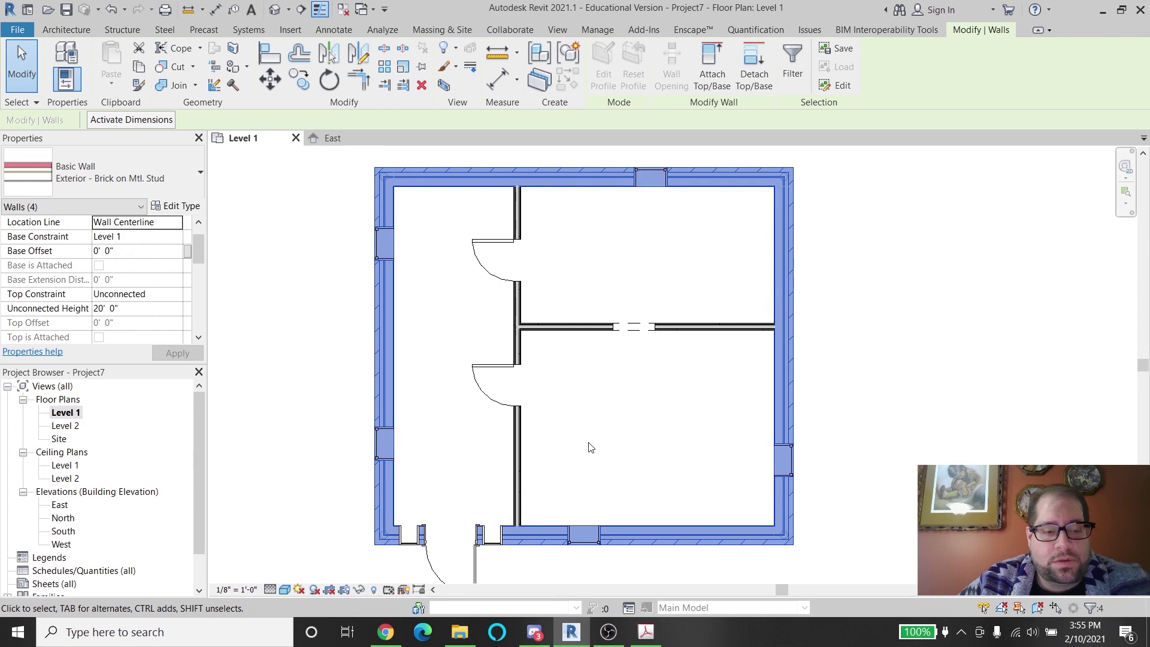
pyautogui.keyDown('ctrl'); pyautogui.click(518, 434); pyautogui.keyUp('ctrl')
pyautogui.keyDown('ctrl'); pyautogui.click(543, 329); pyautogui.keyUp('ctrl')
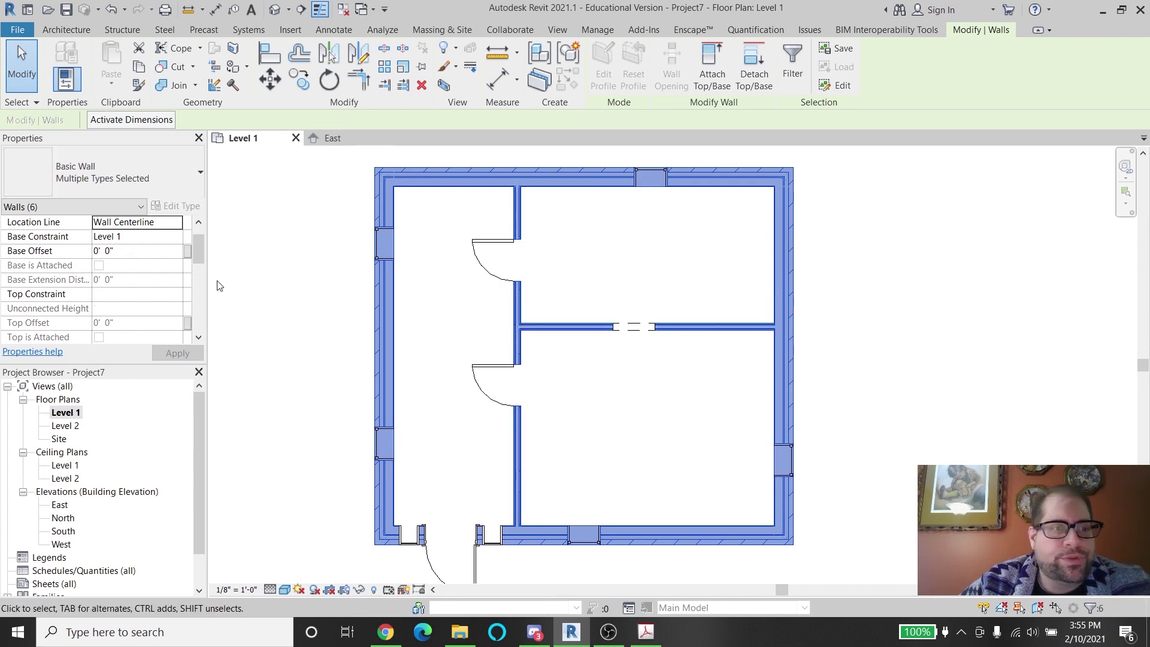
# Set the walls' top constraint to Level 2 and check their heights in the North elevation
pyautogui.click(169, 296)
pyautogui.click(176, 297)
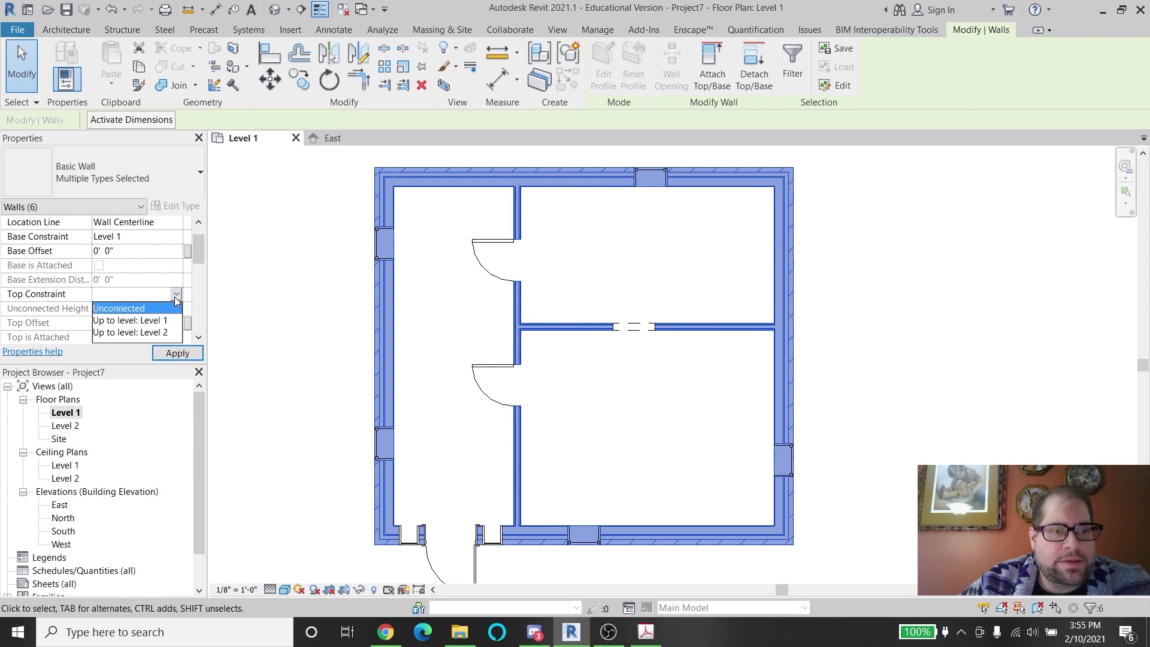
pyautogui.click(163, 333)
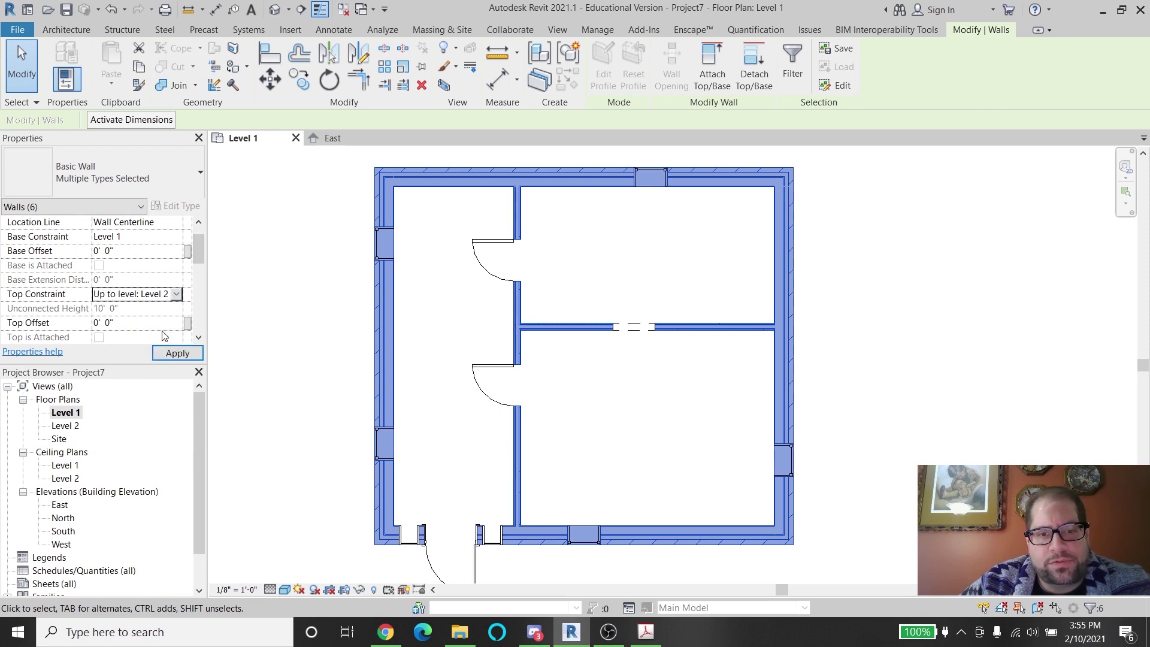
pyautogui.doubleClick(63, 517)
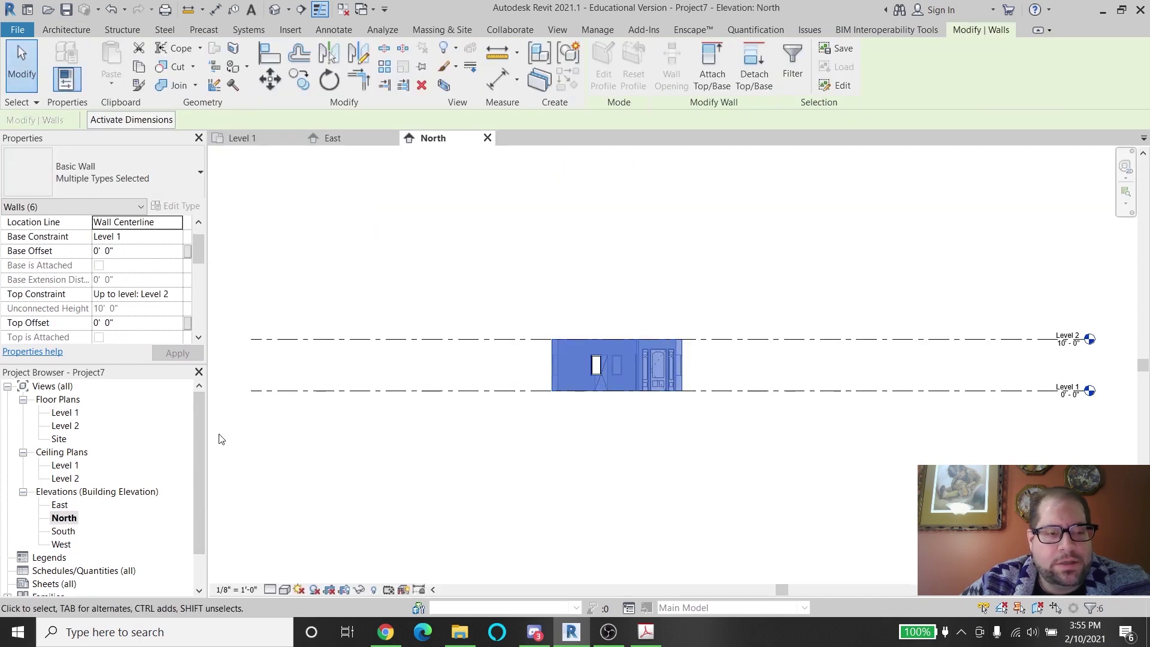
pyautogui.doubleClick(61, 416)
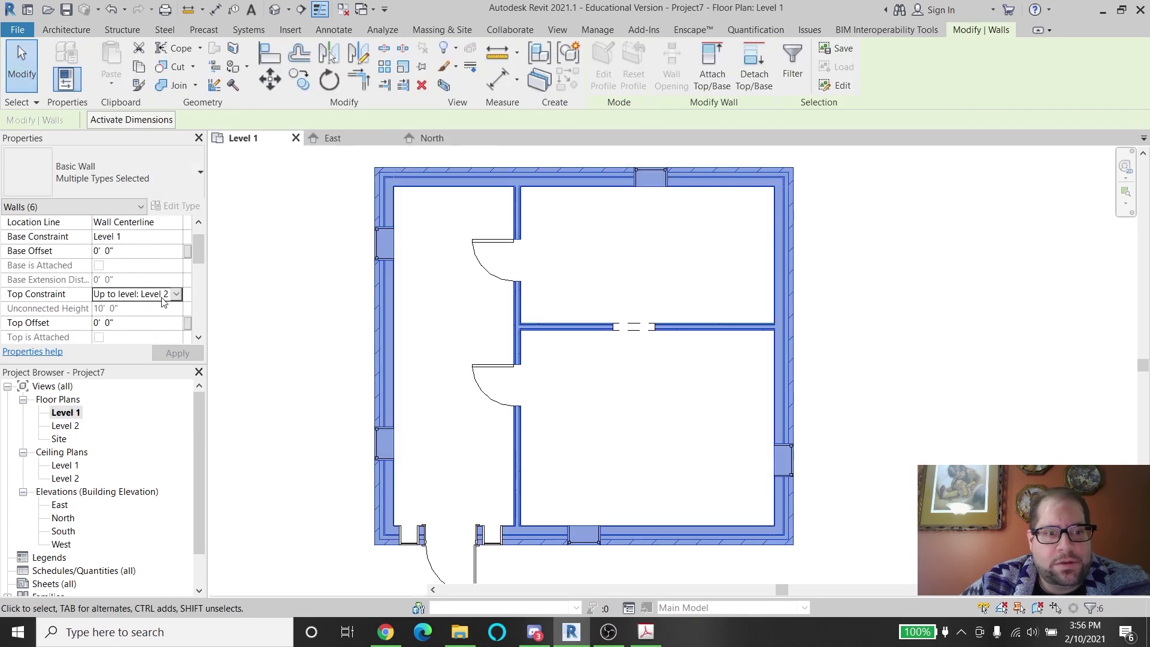
# Change the top constraint to Unconnected with a 10' 0" height and apply it
pyautogui.click(175, 295)
pyautogui.click(155, 306)
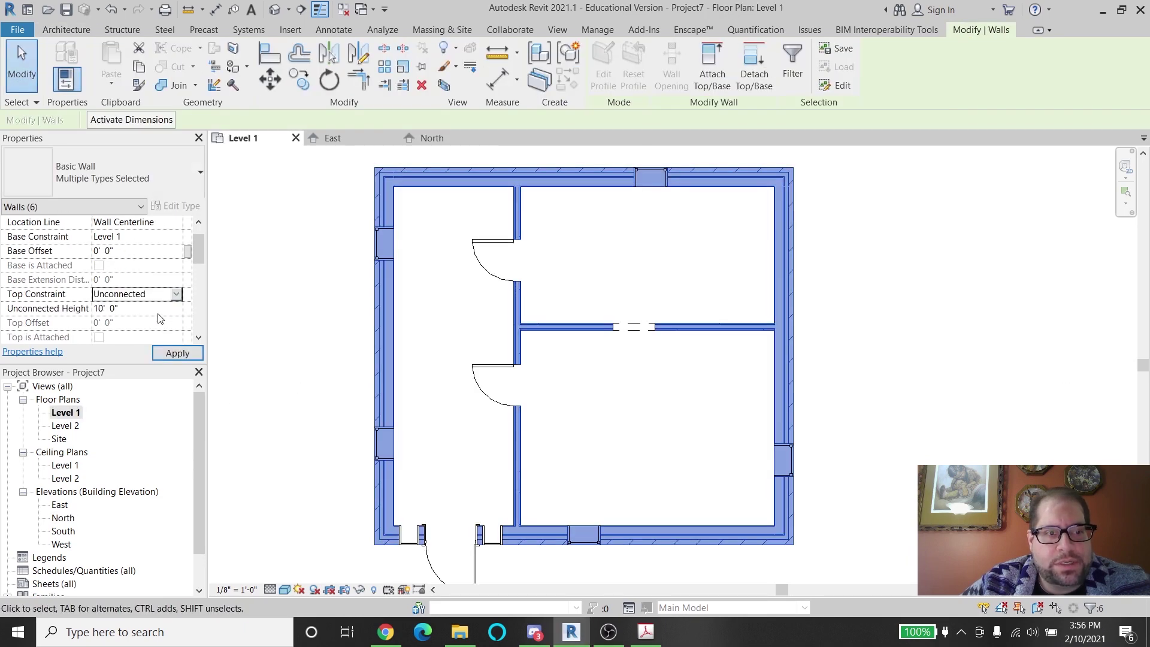
pyautogui.click(146, 309)
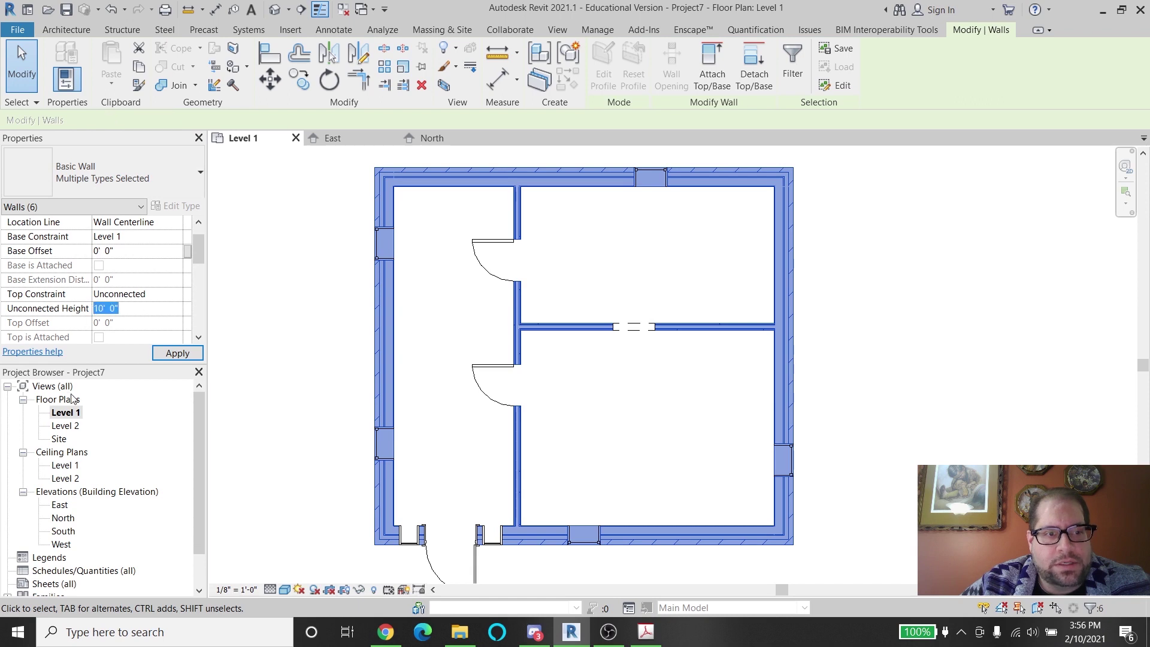
pyautogui.click(178, 353)
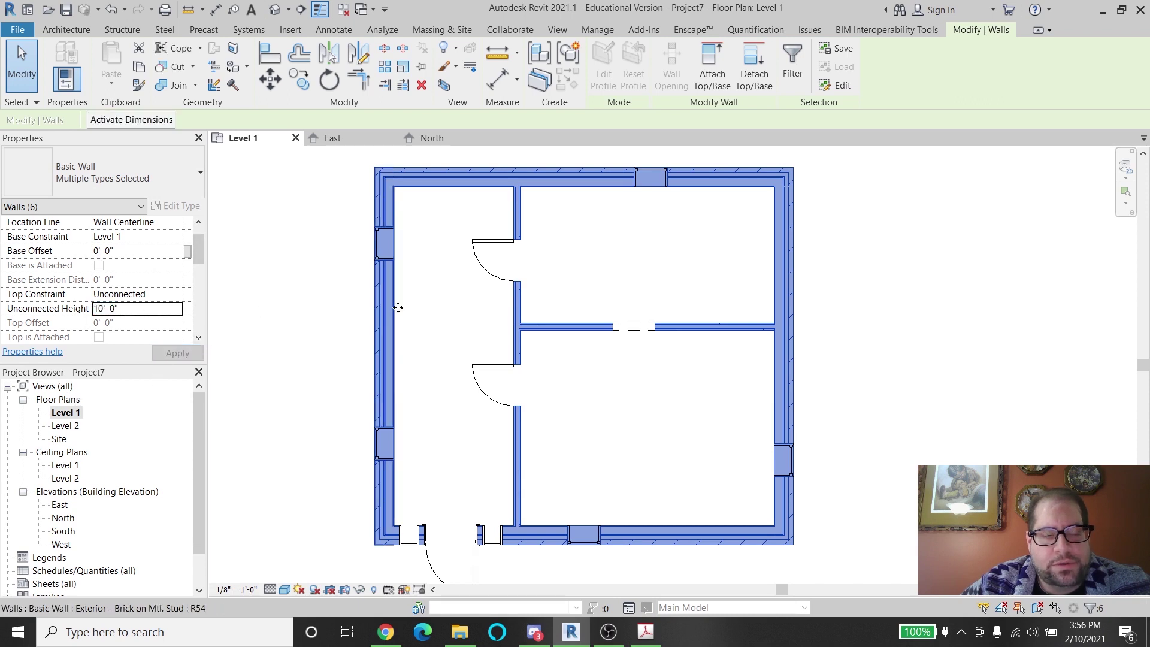
pyautogui.click(345, 339)
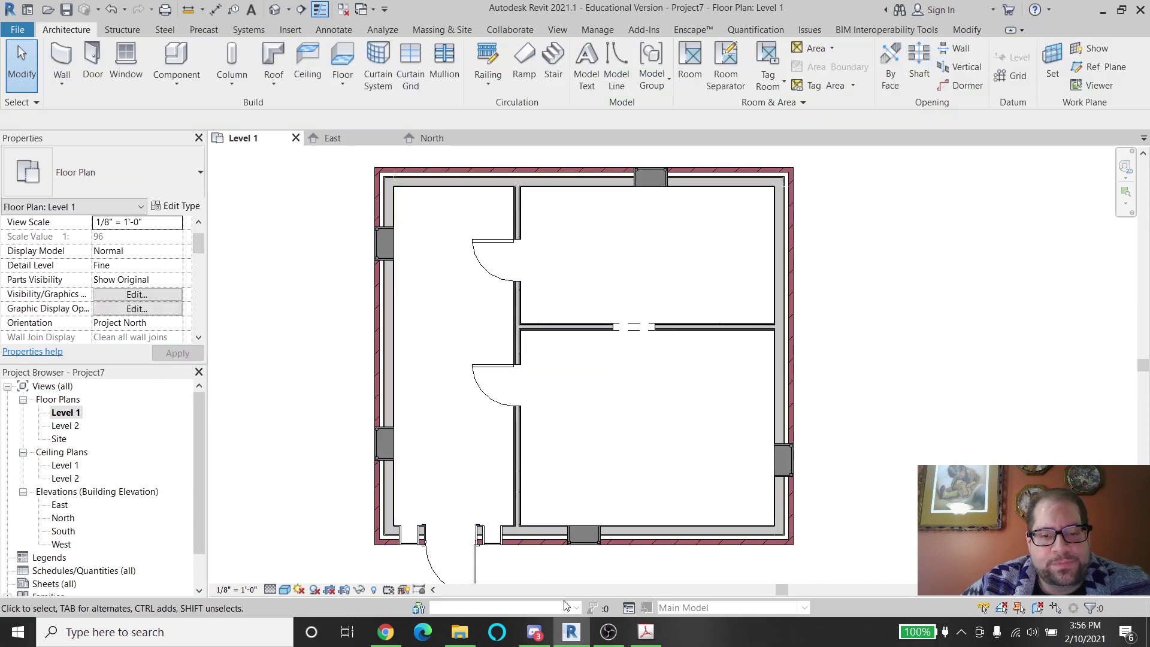
# Highlight the brief's instruction to duplicate the plan as '1st Floor: Dimensions', then return to Revit
pyautogui.click(646, 631)
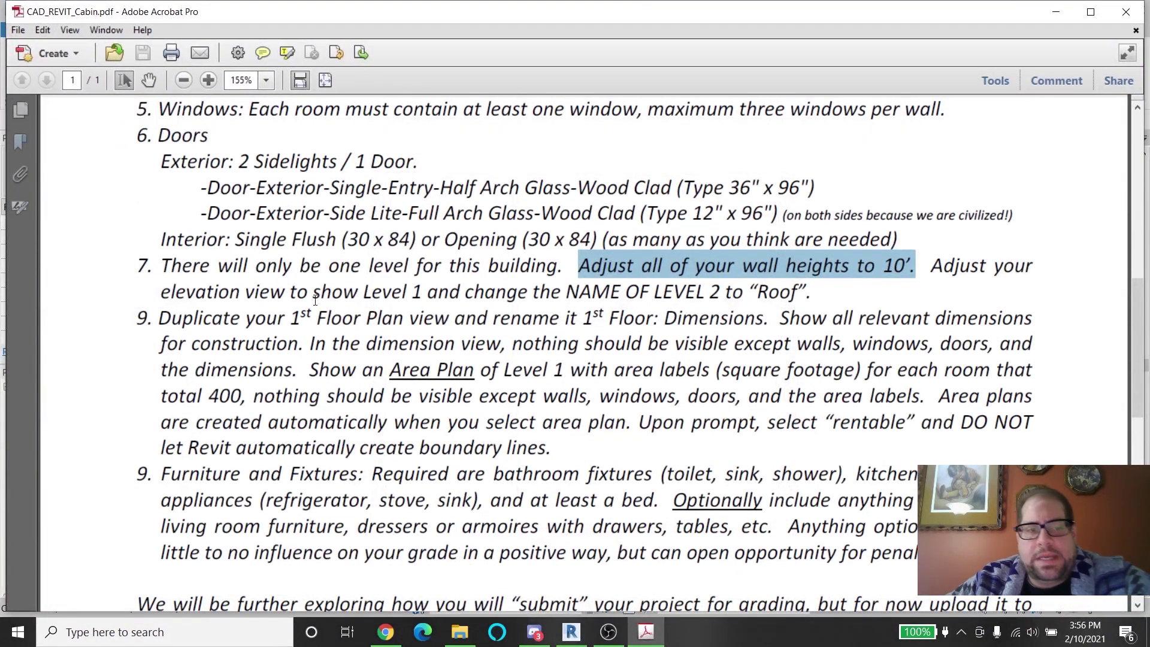
pyautogui.moveTo(292, 318); pyautogui.dragTo(498, 316)
pyautogui.moveTo(610, 318); pyautogui.dragTo(764, 317)
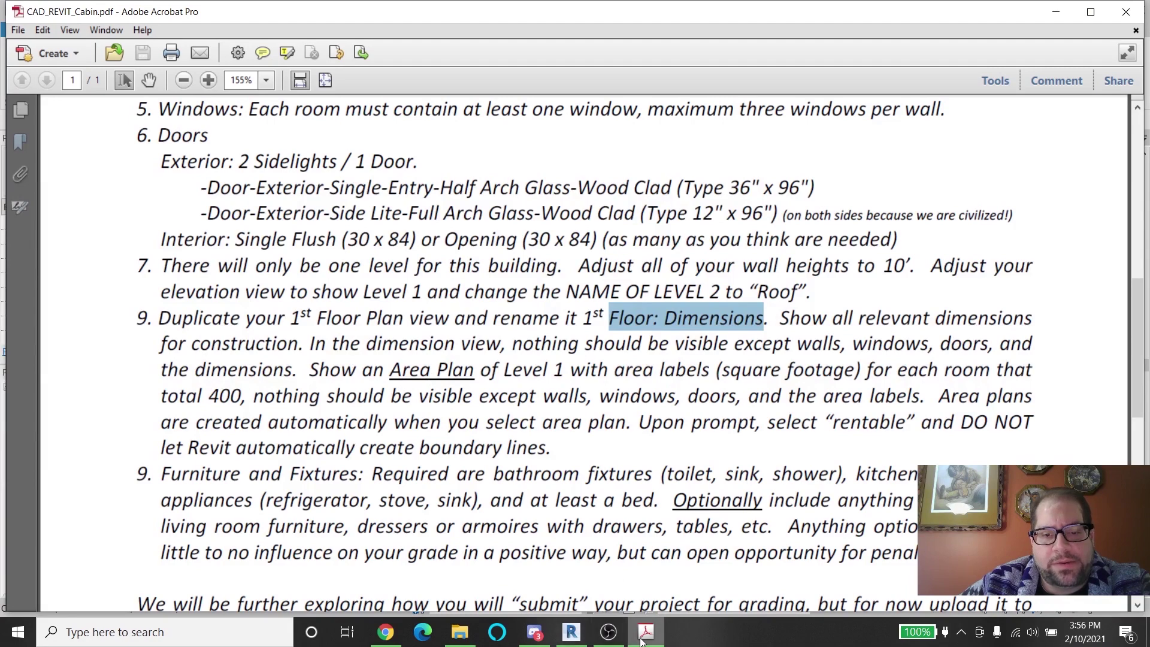
pyautogui.click(571, 632)
# Duplicate the Level 1 plan with detailing and rename the copy '1st Floor Dimensions'
pyautogui.rightClick(59, 415)
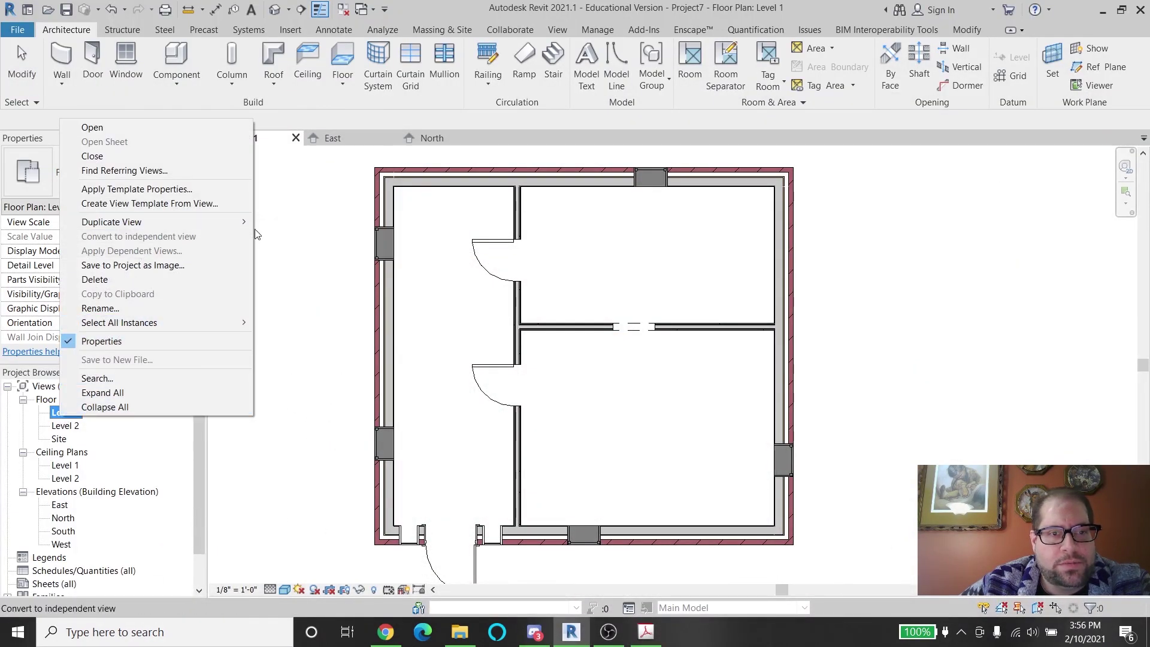
pyautogui.click(290, 237)
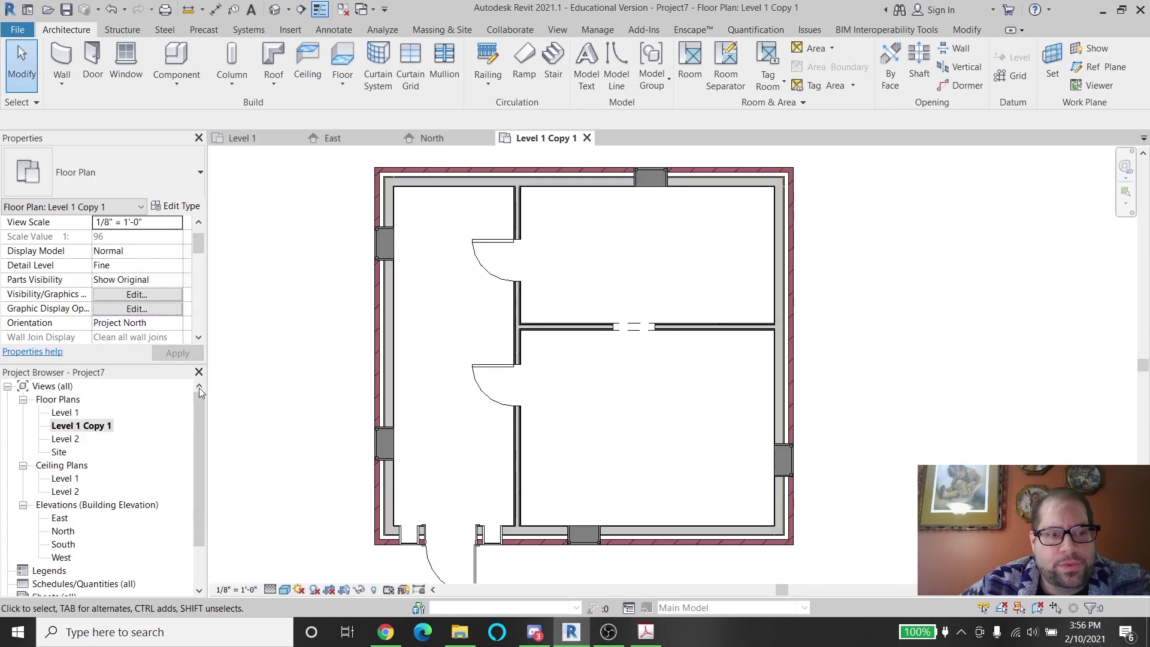
pyautogui.rightClick(101, 426)
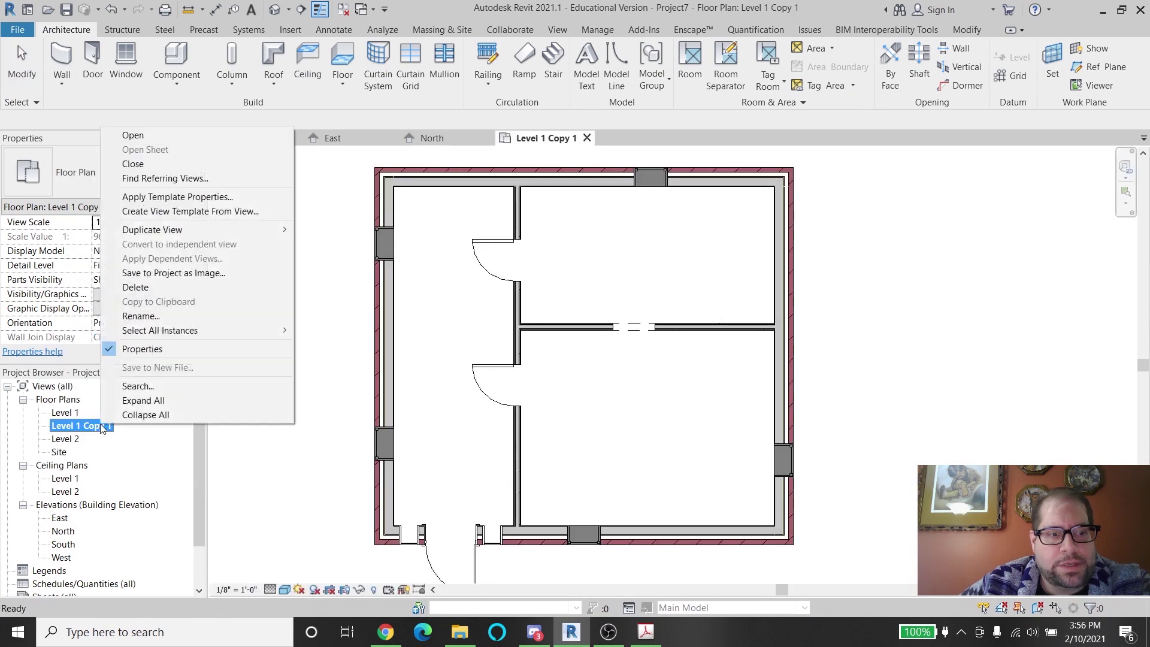
pyautogui.click(142, 317)
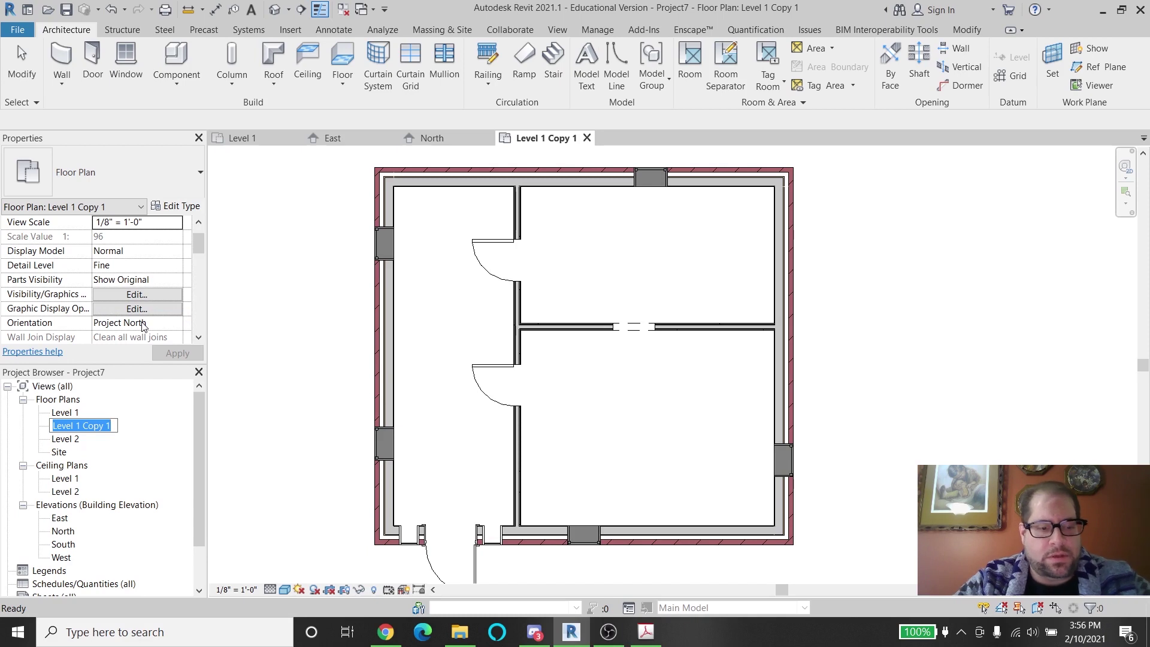
pyautogui.write('1st Floor')
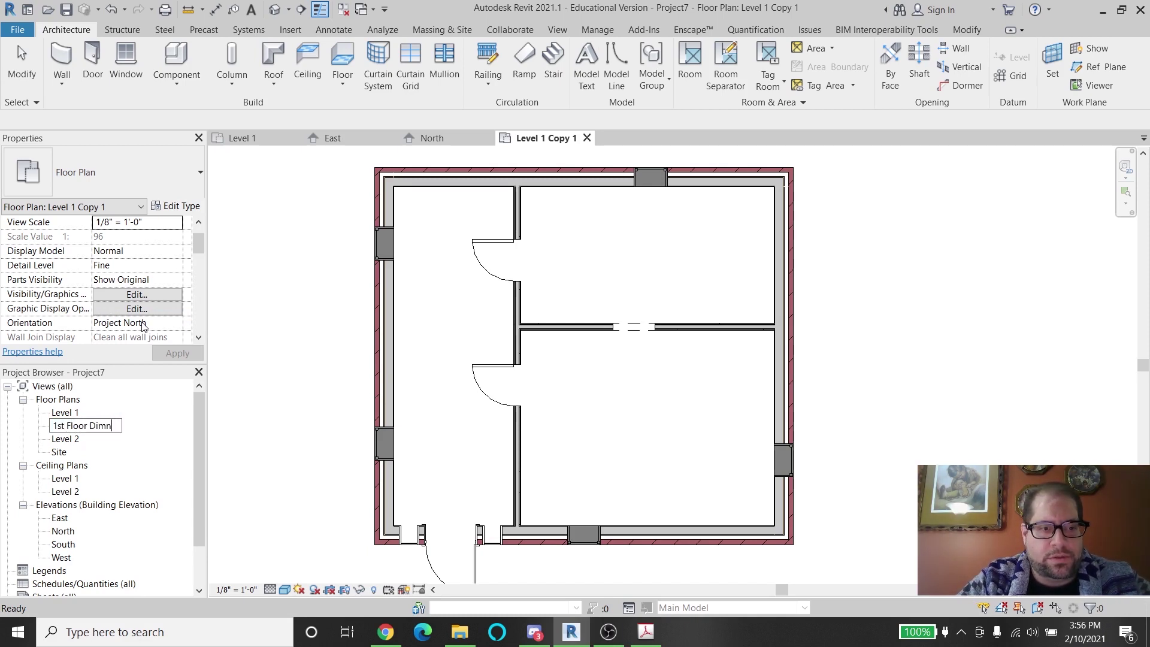
pyautogui.write(' Dimensions')
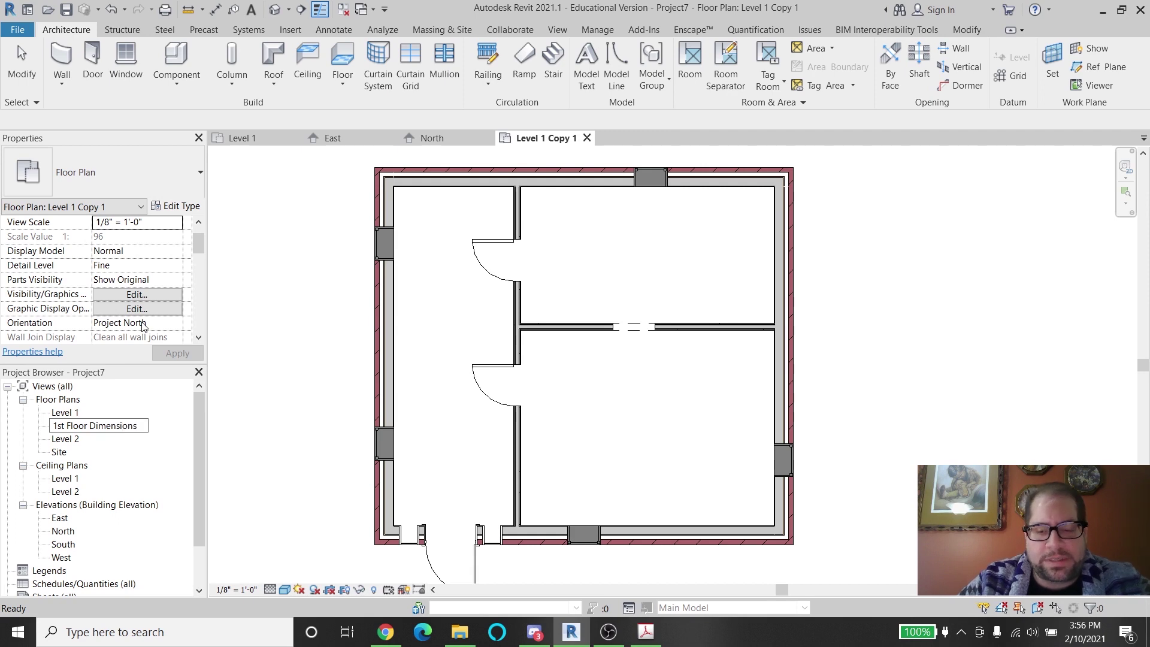
pyautogui.press('Return')
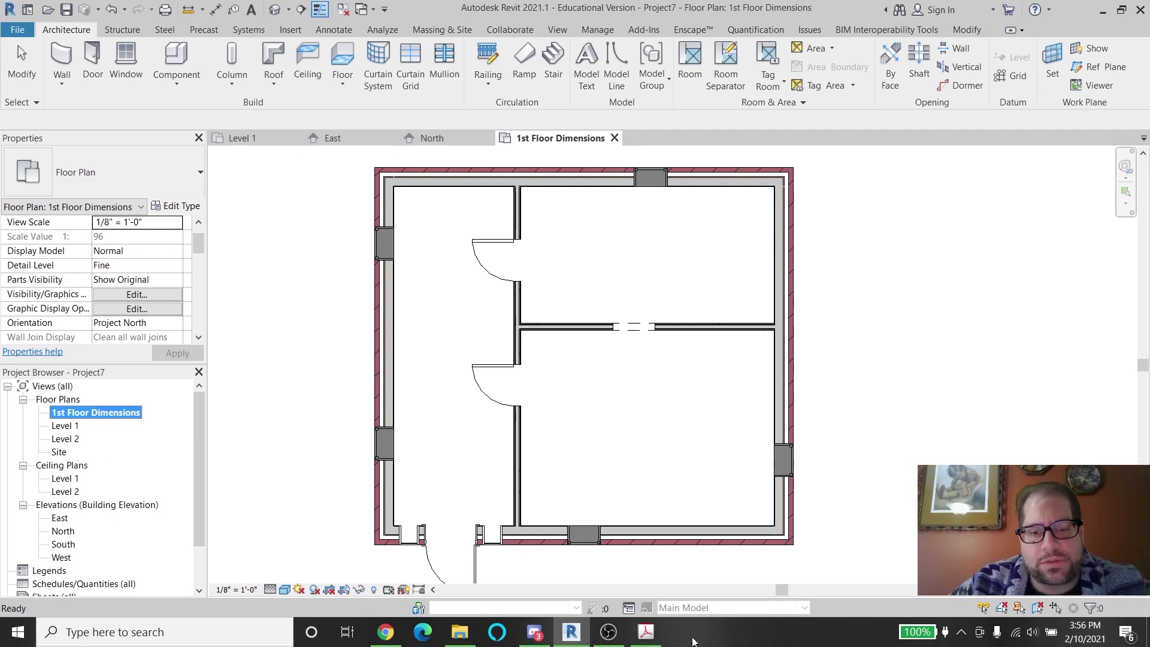
pyautogui.click(646, 631)
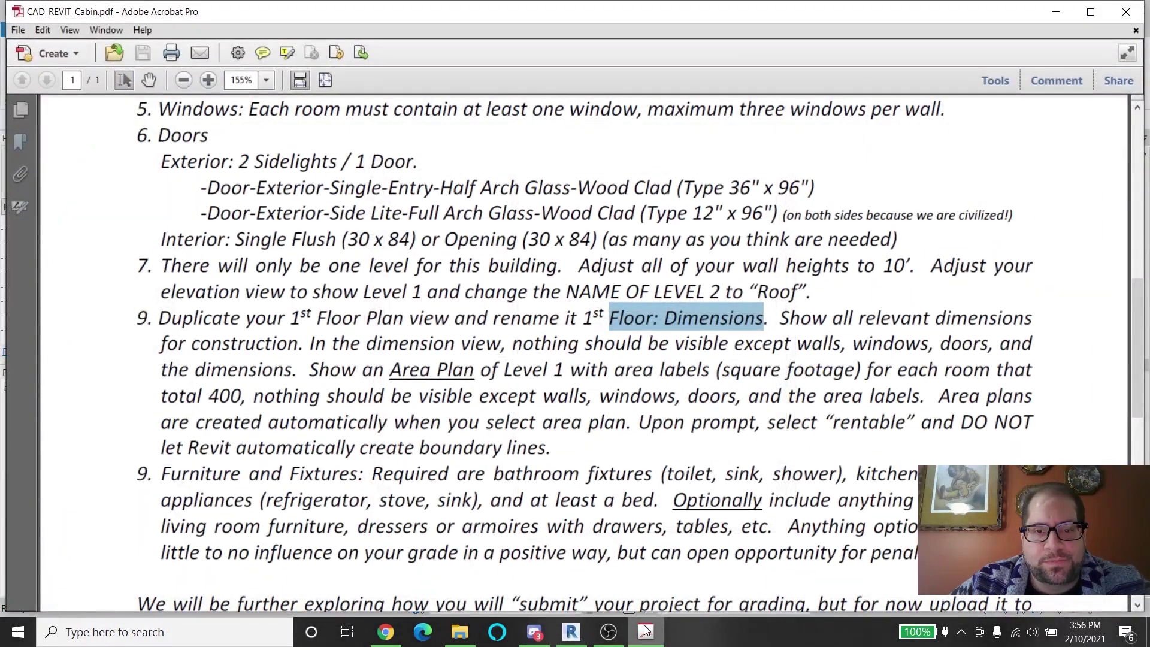
# Create a Rentable area plan for Level 1, declining automatic boundary lines
pyautogui.click(645, 631)
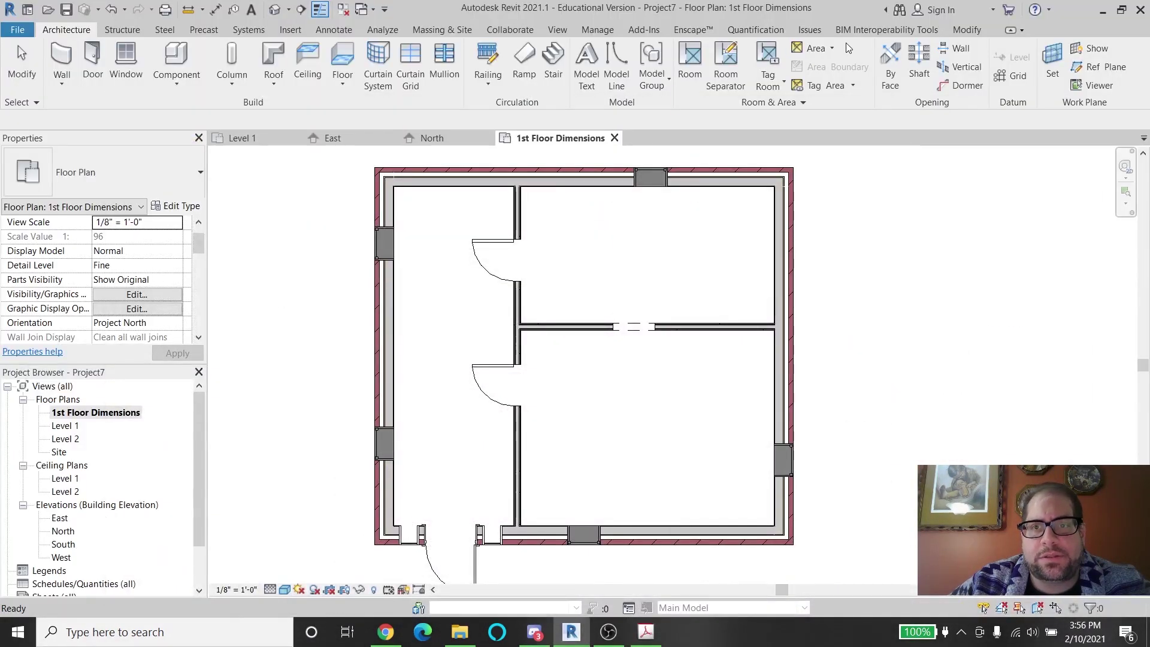
pyautogui.click(816, 48)
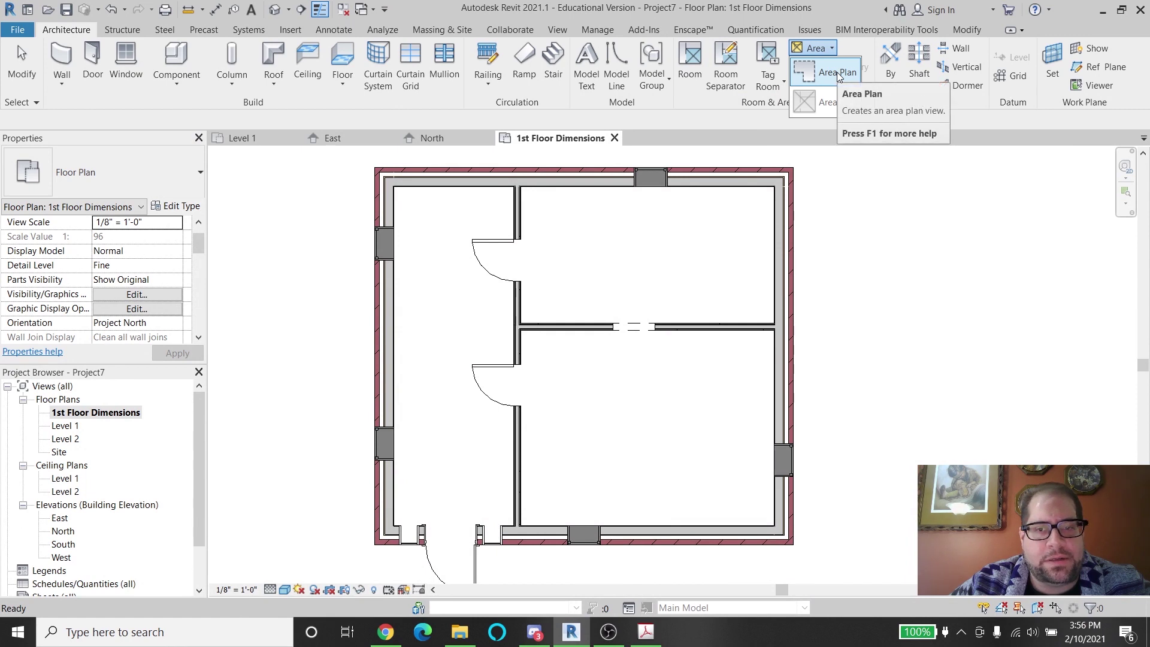
pyautogui.click(836, 72)
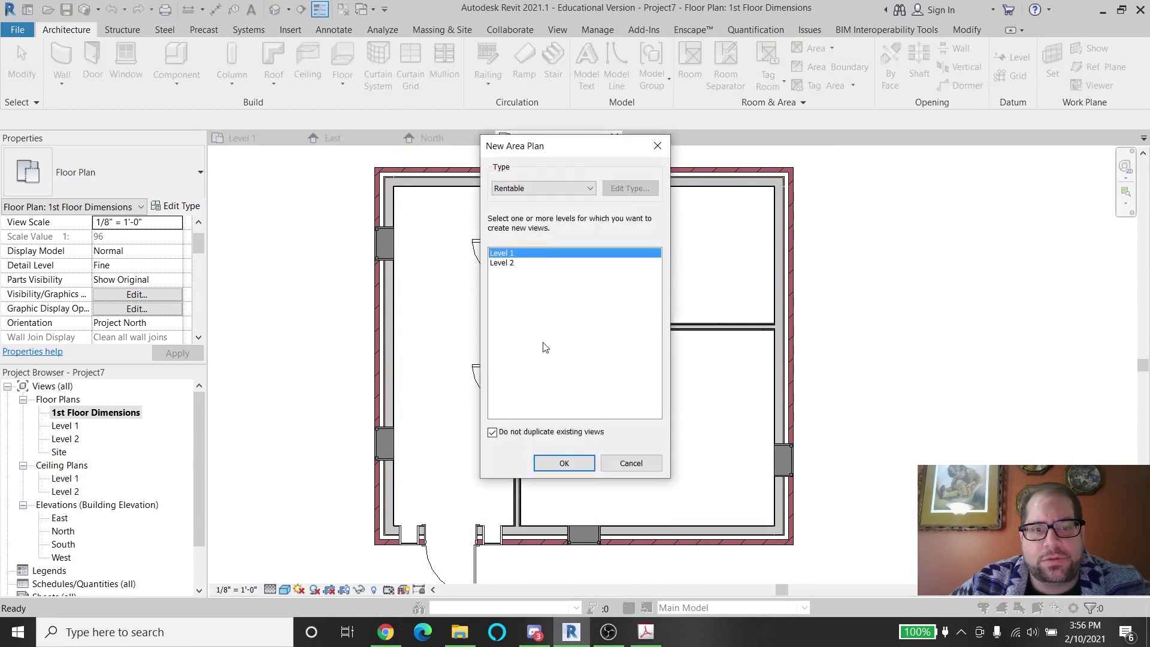
pyautogui.click(539, 189)
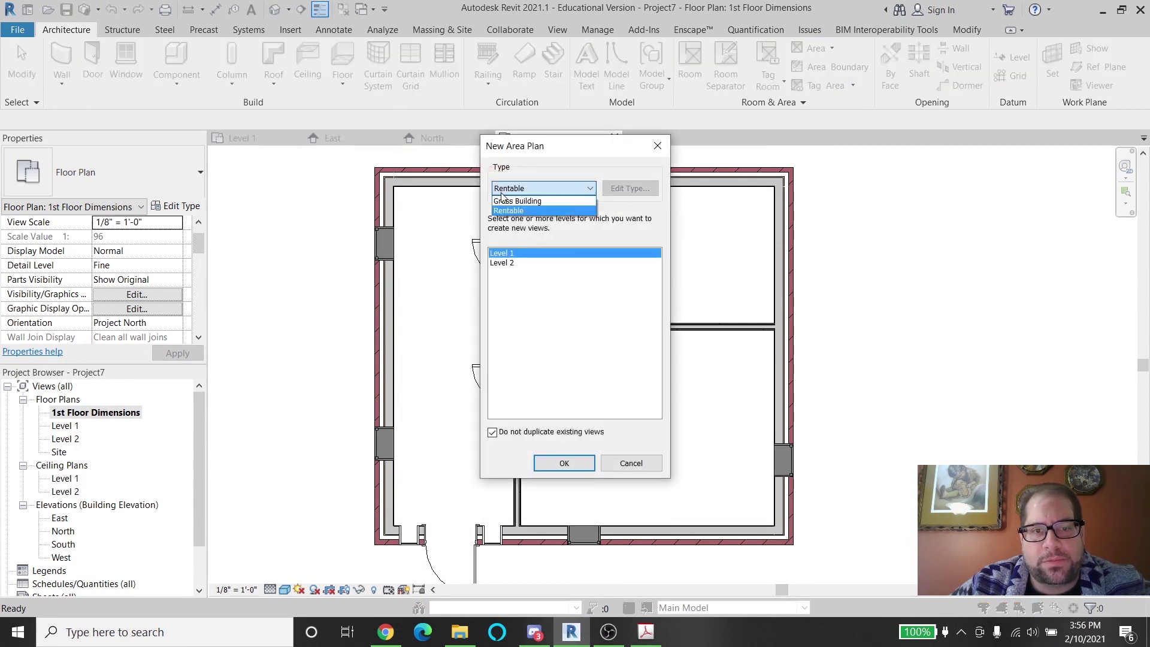
pyautogui.click(515, 197)
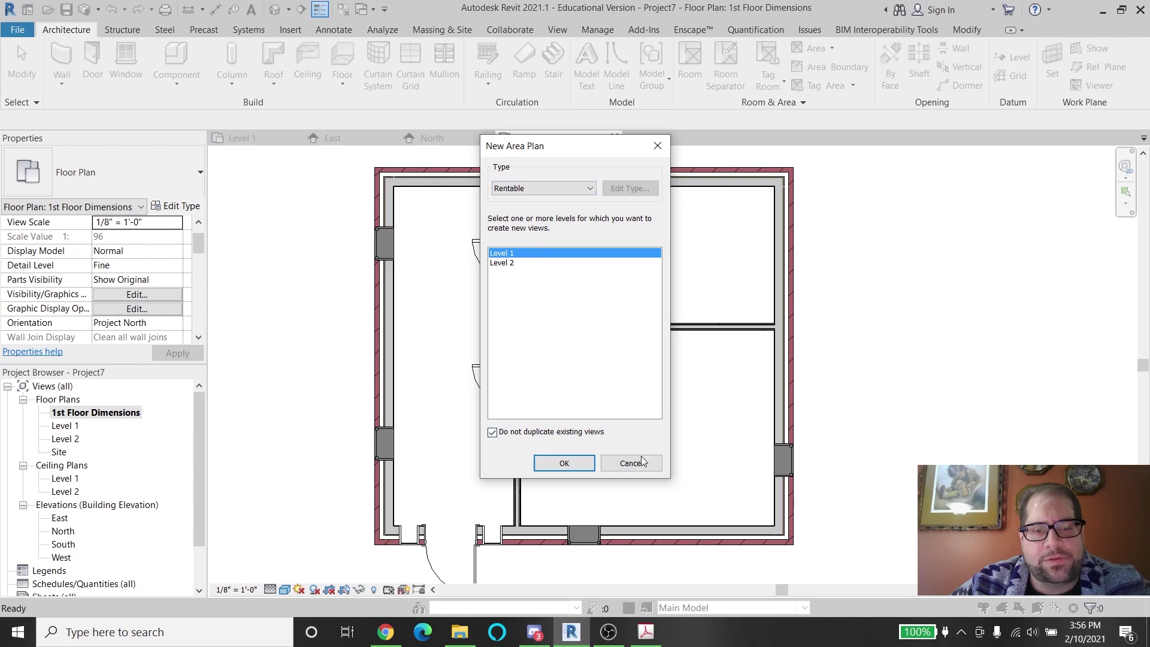
pyautogui.click(564, 464)
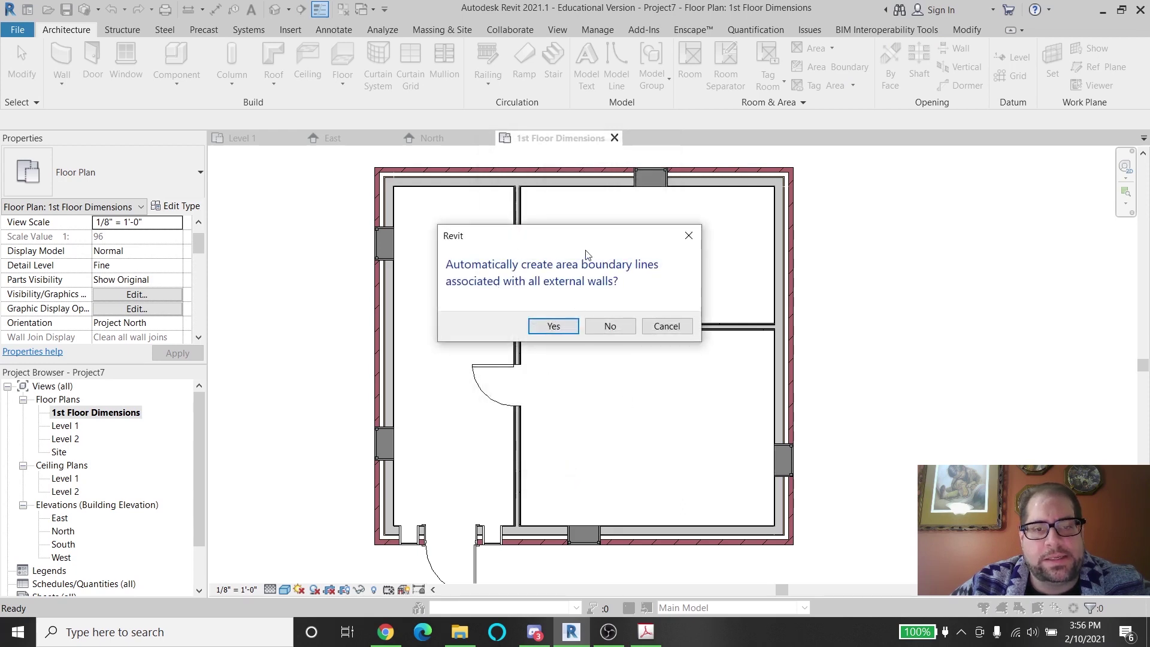
pyautogui.click(619, 329)
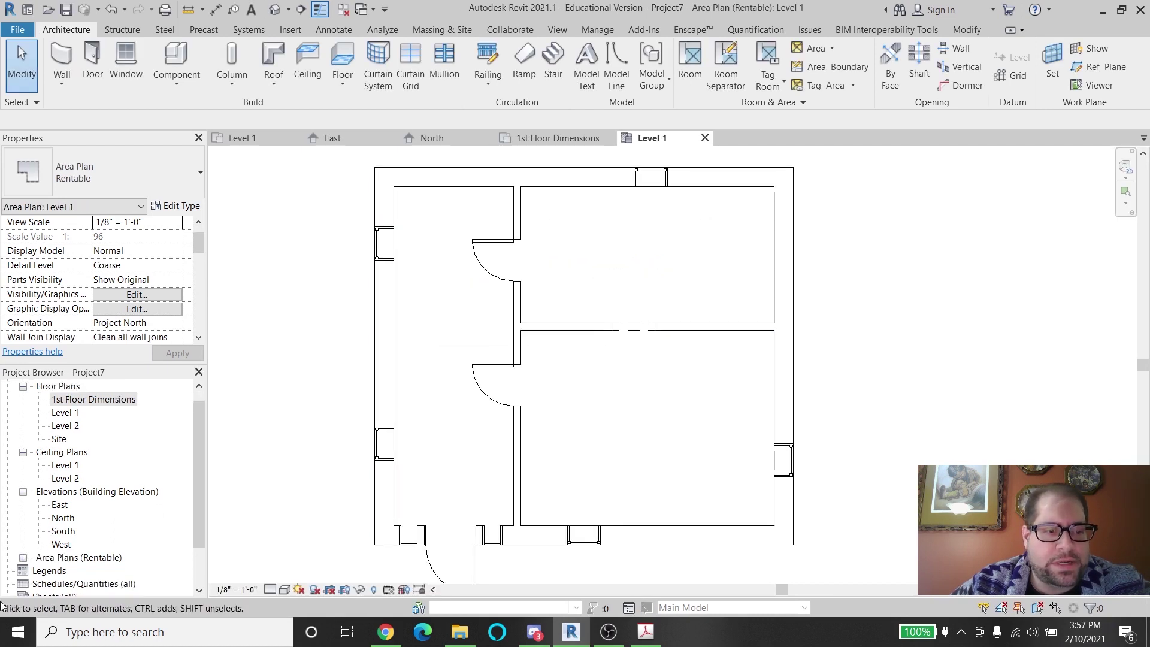
# Move between the Level 1 plan and area plan, ending in the 1st Floor Dimensions view
pyautogui.click(50, 573)
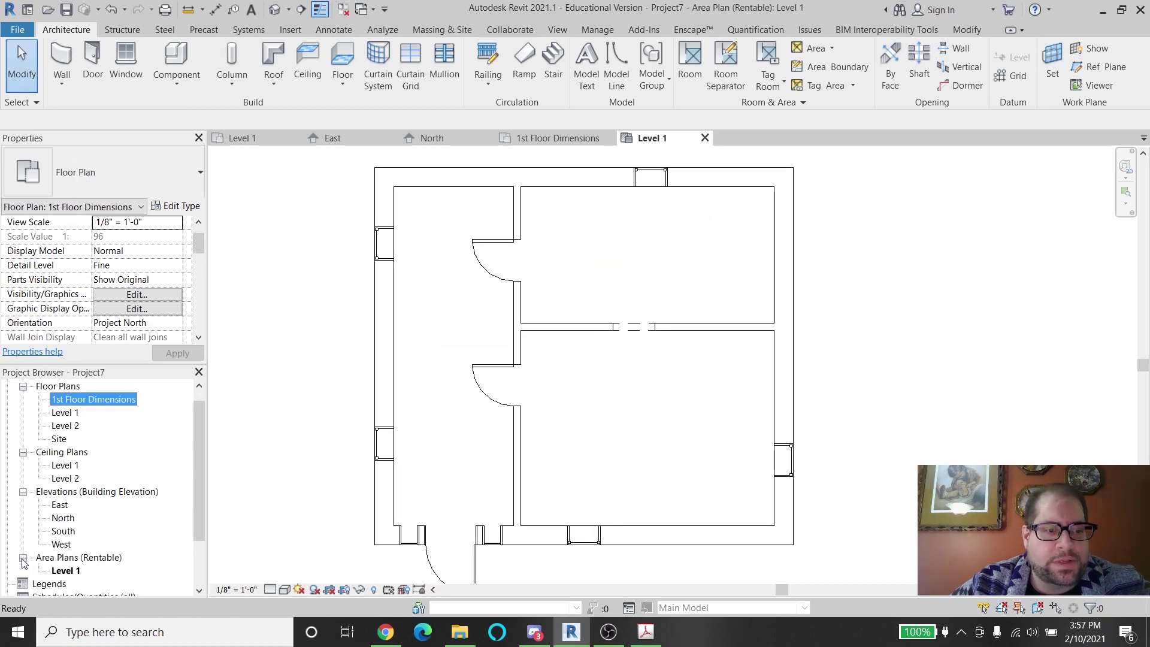
pyautogui.click(66, 573)
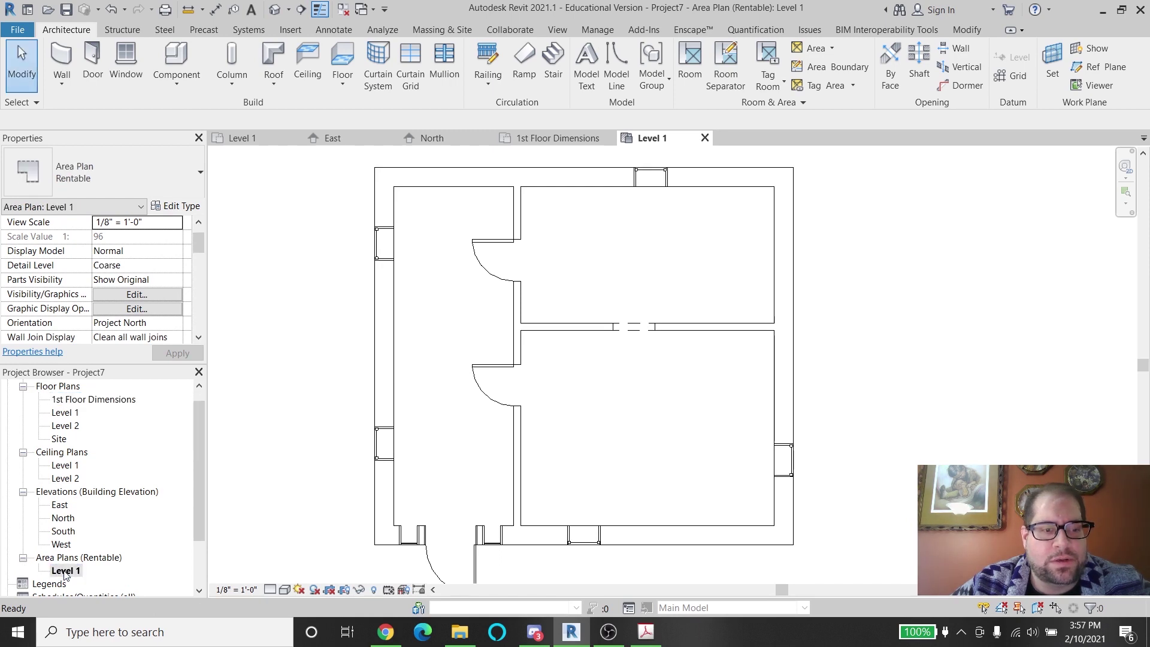
pyautogui.doubleClick(65, 412)
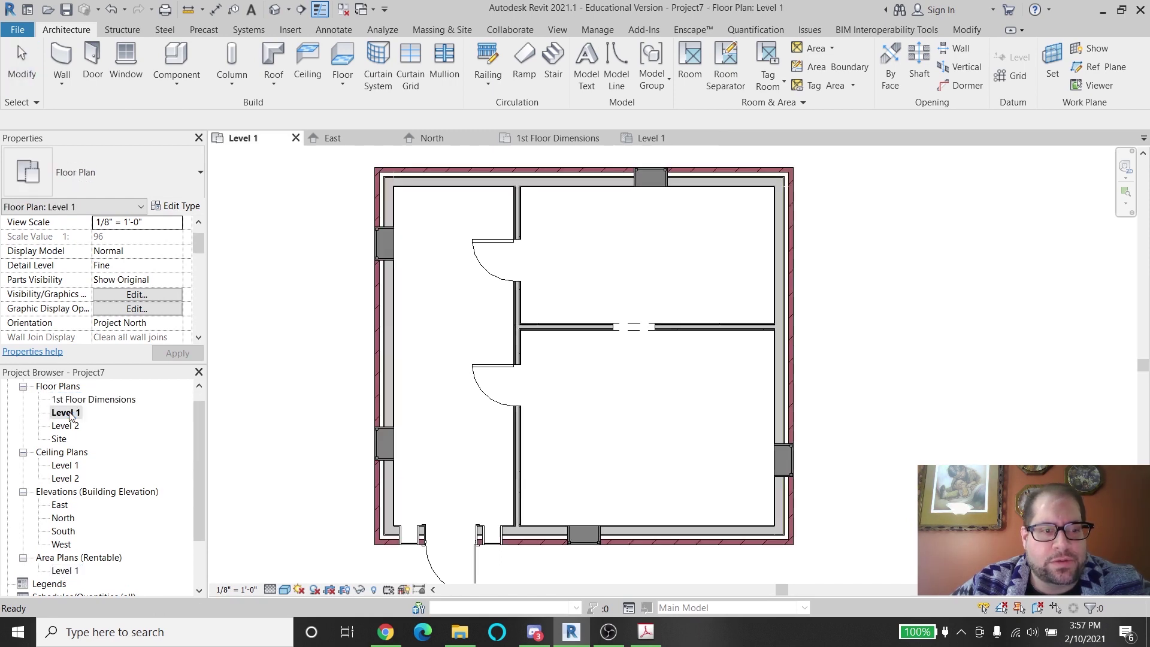
pyautogui.doubleClick(68, 570)
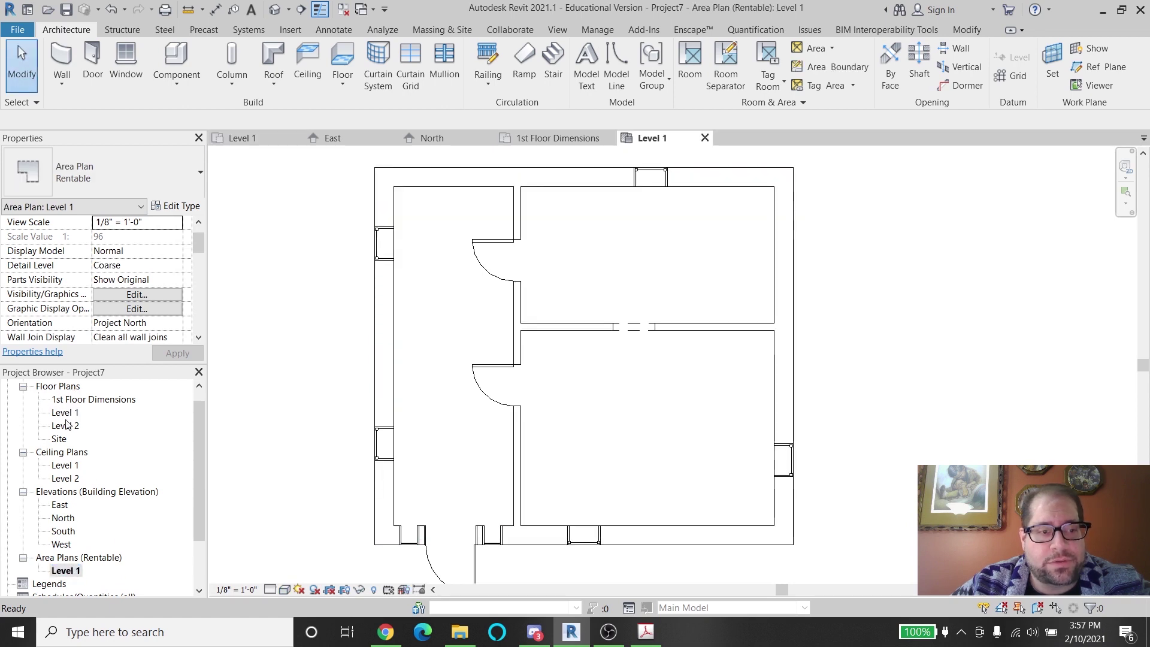
pyautogui.doubleClick(68, 400)
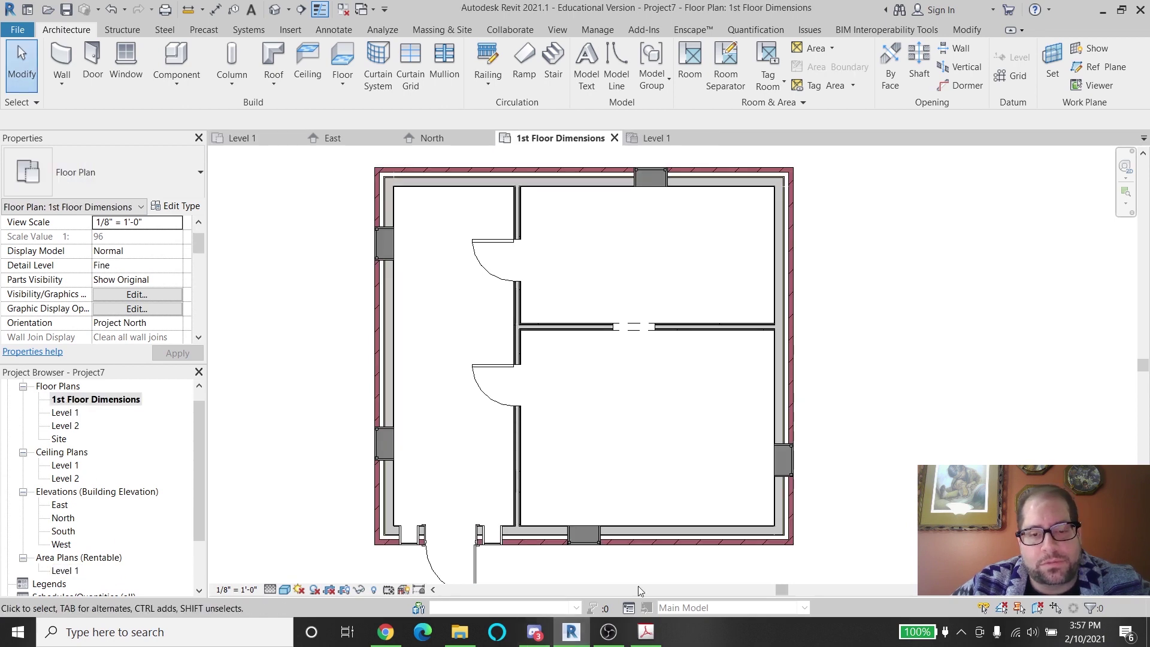
# Highlight the brief's 'Show all relevant dimensions' requirement in Acrobat
pyautogui.click(646, 632)
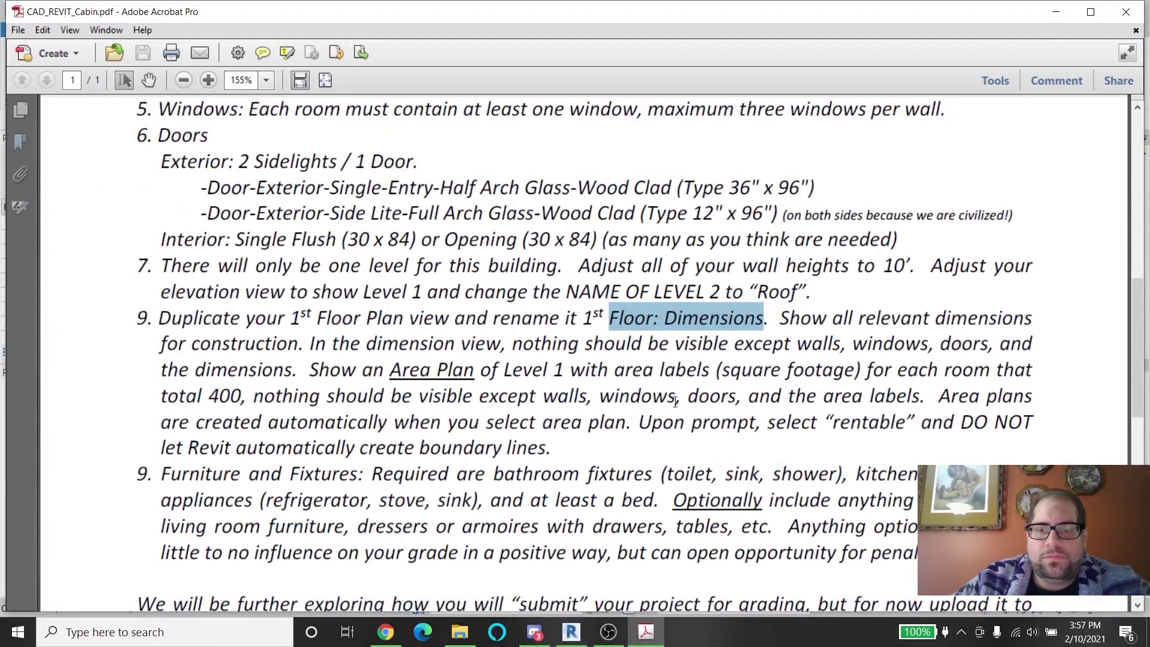
pyautogui.moveTo(779, 318); pyautogui.dragTo(989, 320)
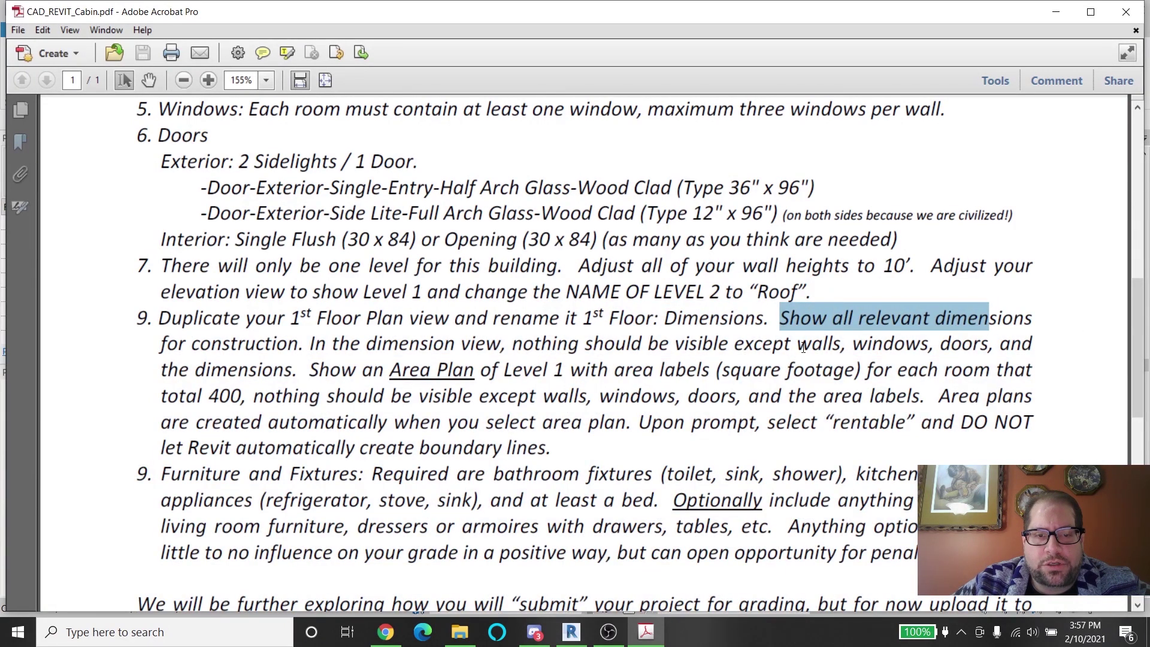
# Start the Aligned dimension tool set to measure to wall faces
pyautogui.click(579, 637)
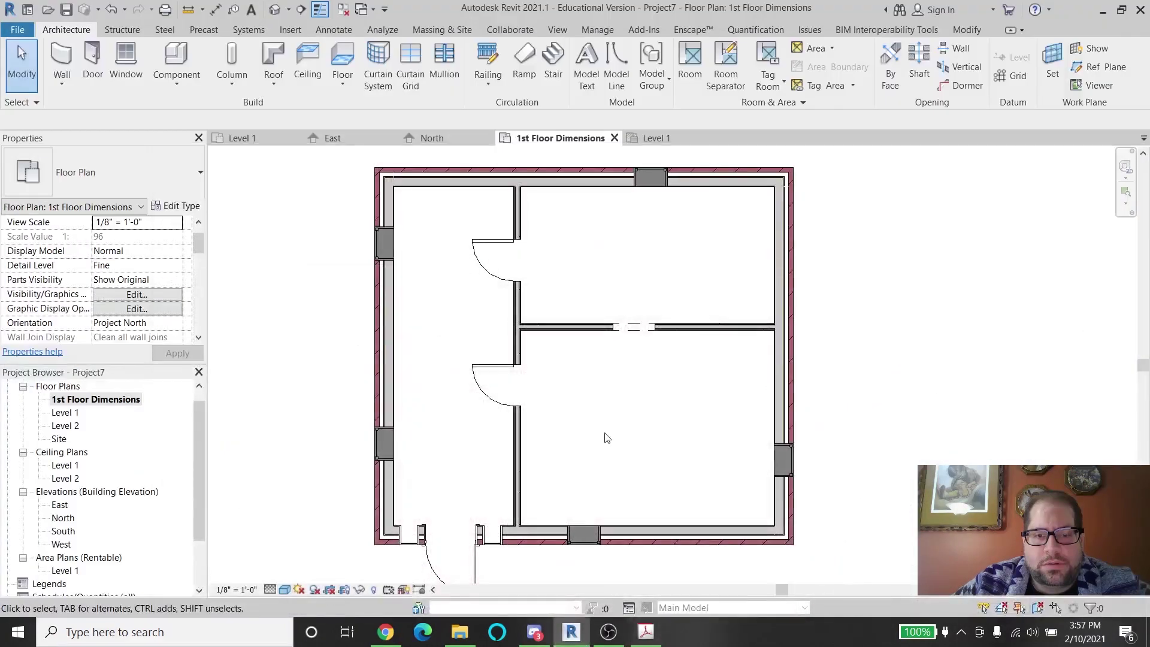
pyautogui.moveTo(602, 291); pyautogui.dragTo(616, 308, button='middle')
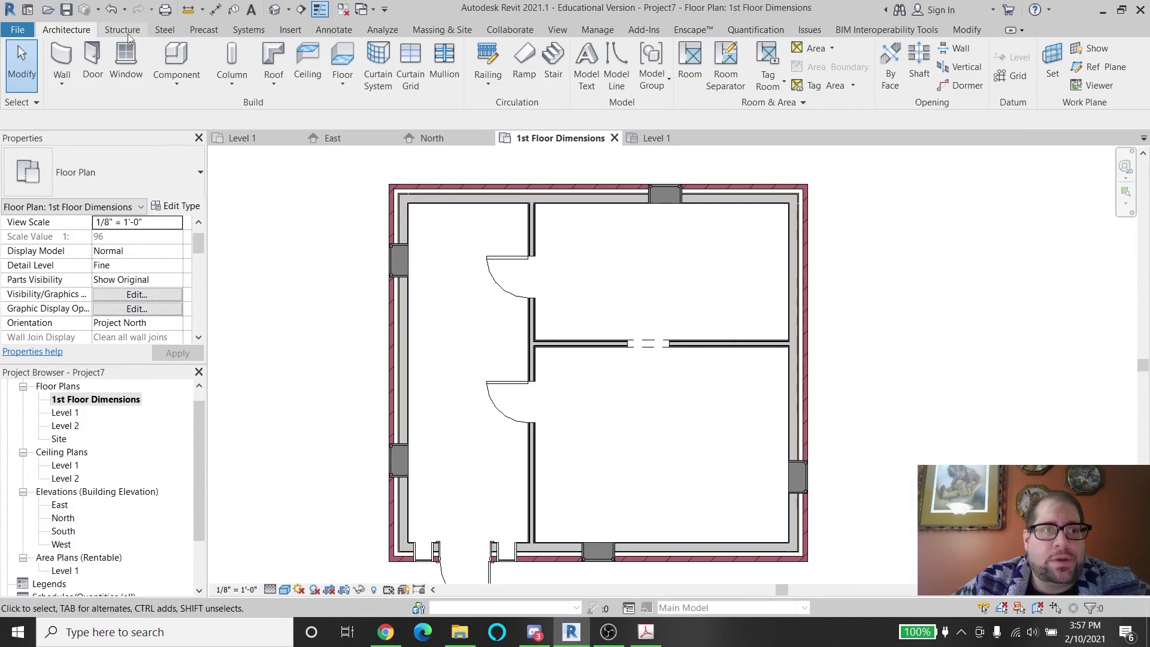
pyautogui.click(347, 30)
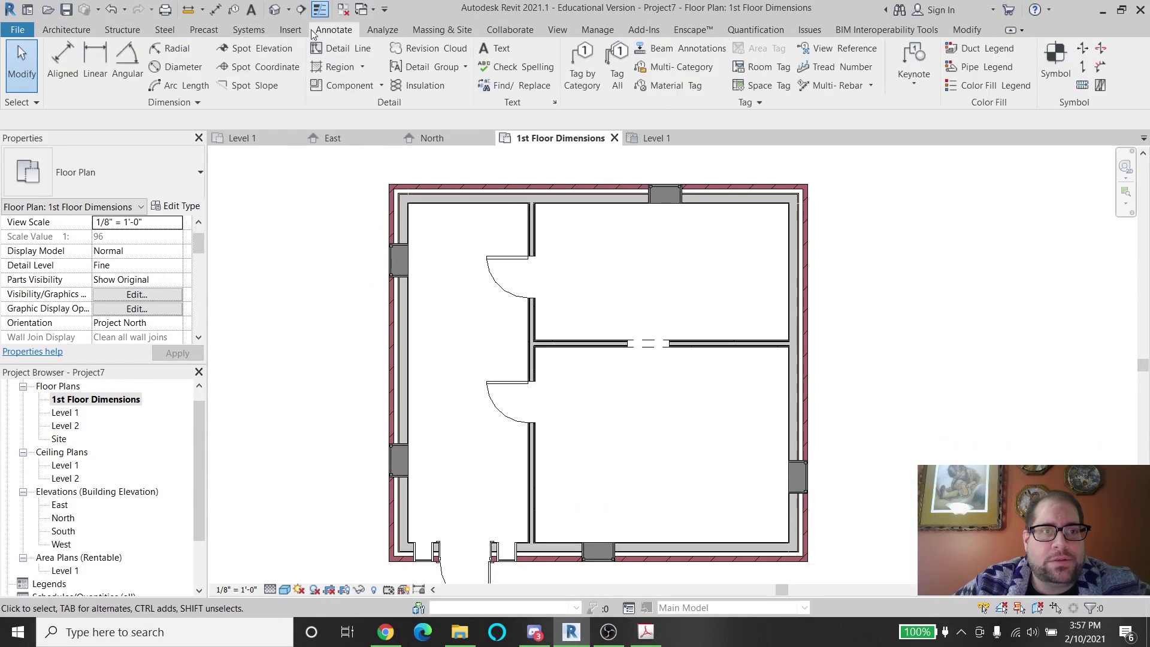
pyautogui.click(63, 67)
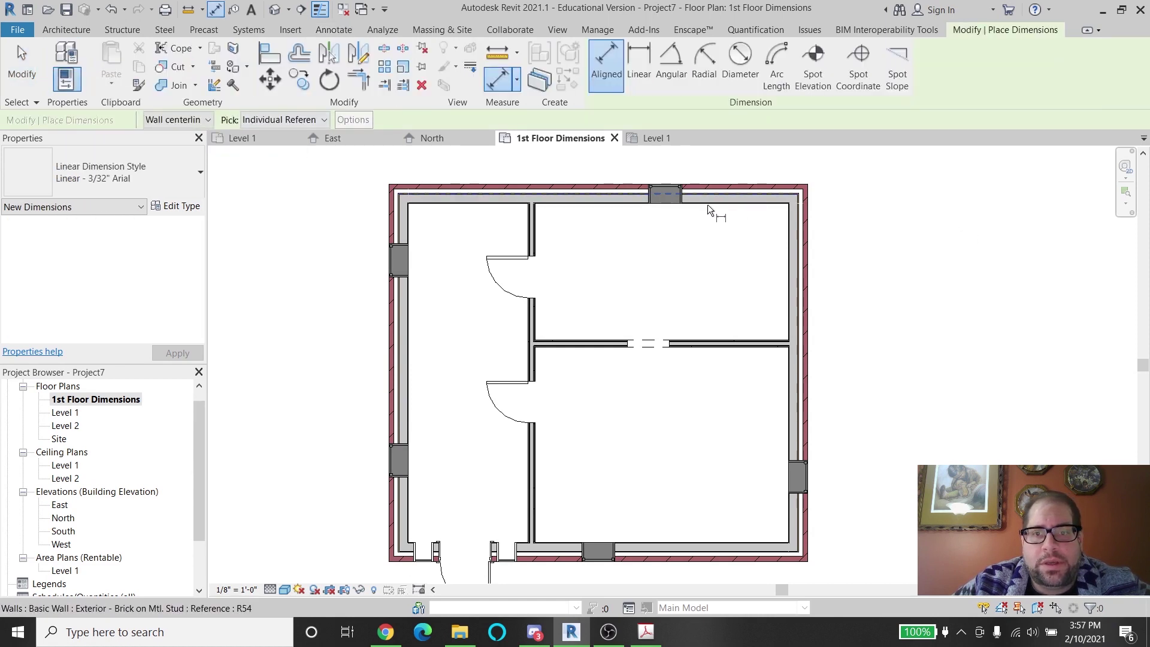
pyautogui.click(288, 120)
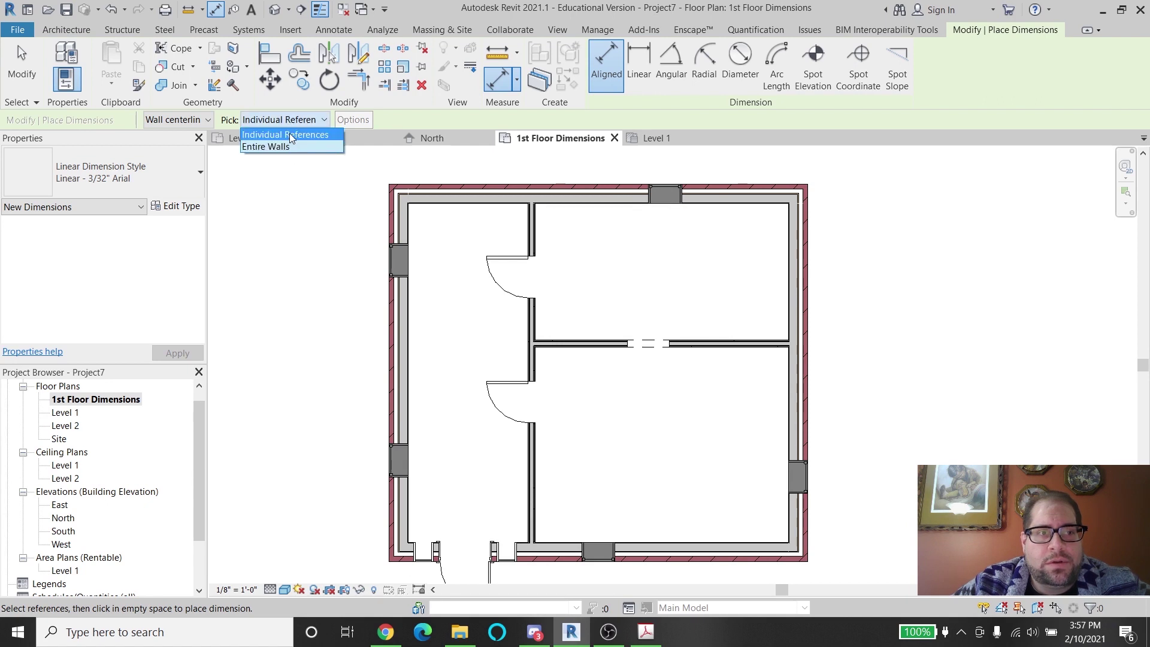
pyautogui.click(183, 125)
pyautogui.click(188, 122)
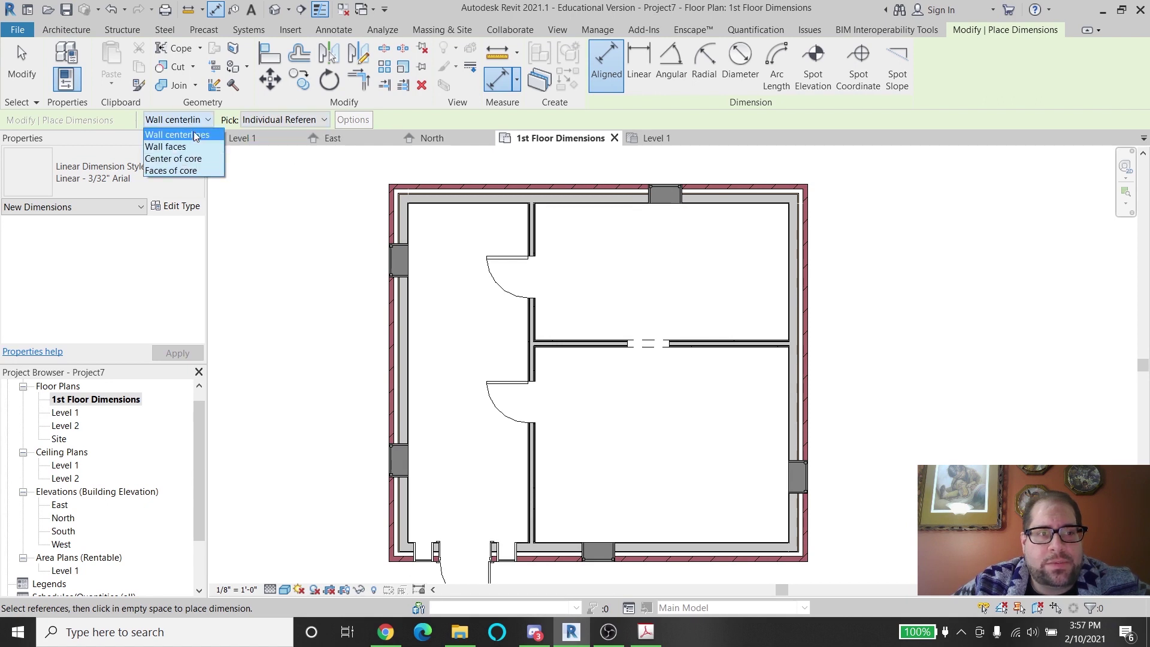
pyautogui.click(192, 143)
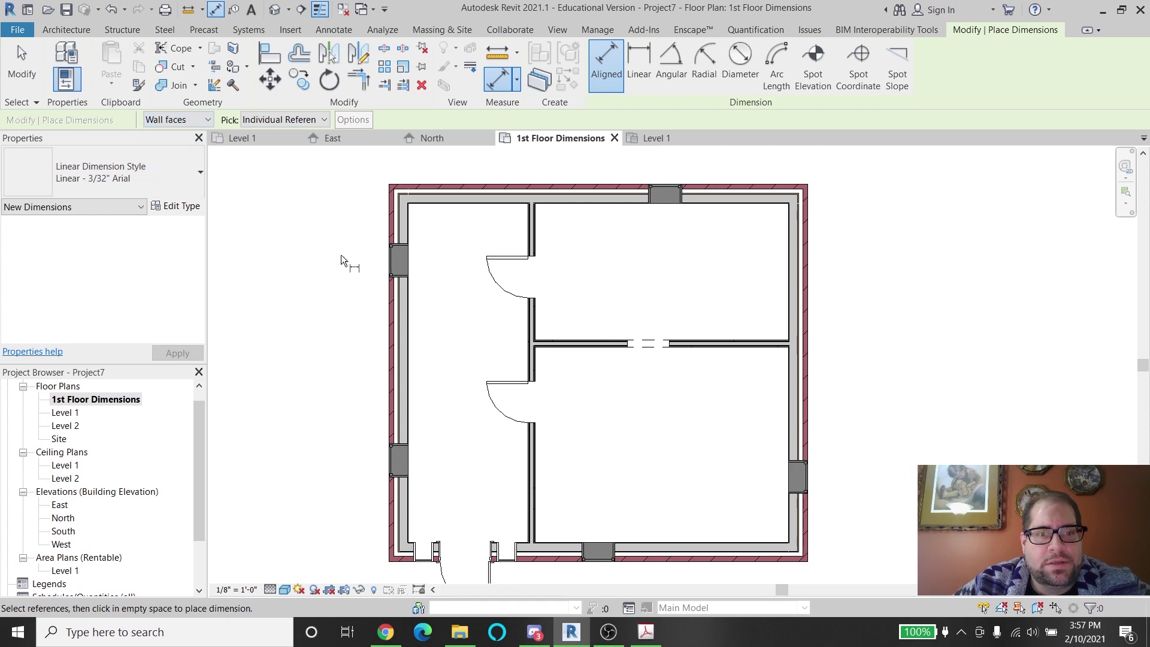
pyautogui.scroll(3, 658, 304)
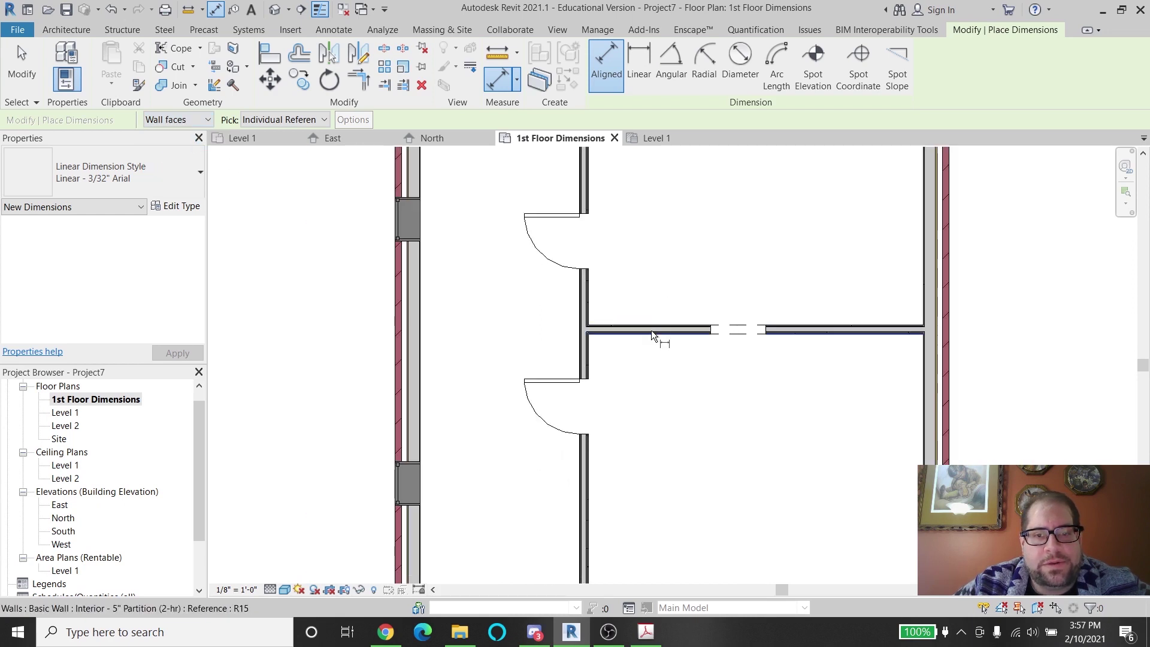
pyautogui.scroll(-1, 661, 336)
# Dimension the upper room: 8' - 2 9/16" depth and 15' - 2 9/16" width
pyautogui.click(597, 200)
pyautogui.click(596, 379)
pyautogui.click(597, 380)
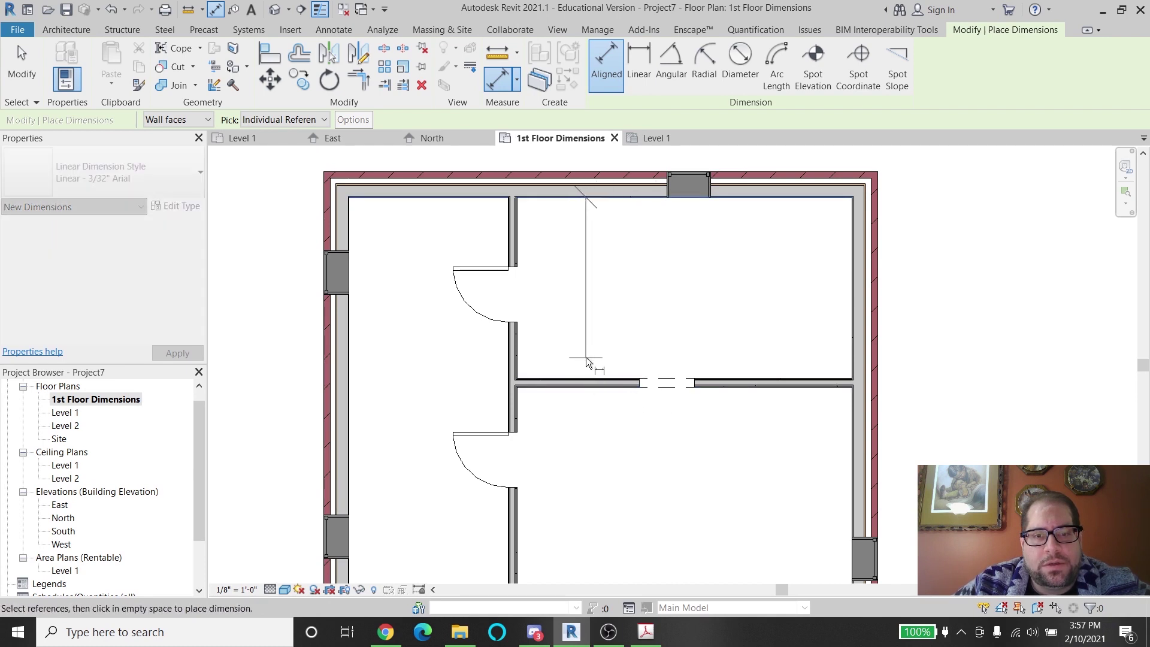
pyautogui.click(586, 380)
pyautogui.click(604, 300)
pyautogui.click(516, 233)
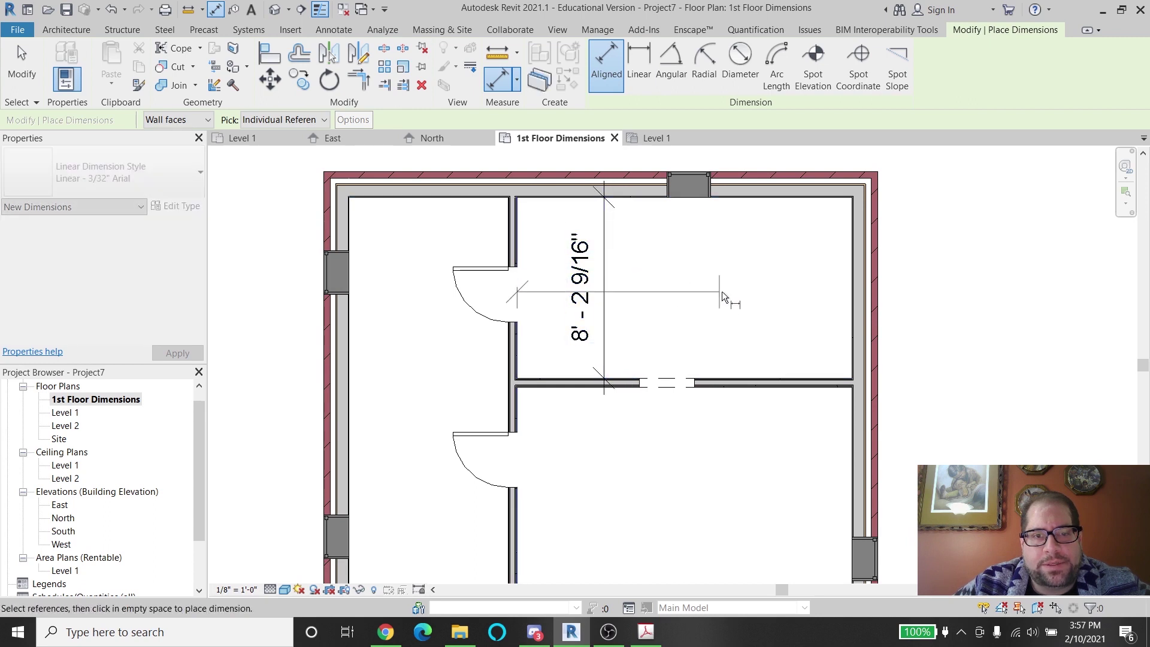
pyautogui.click(852, 251)
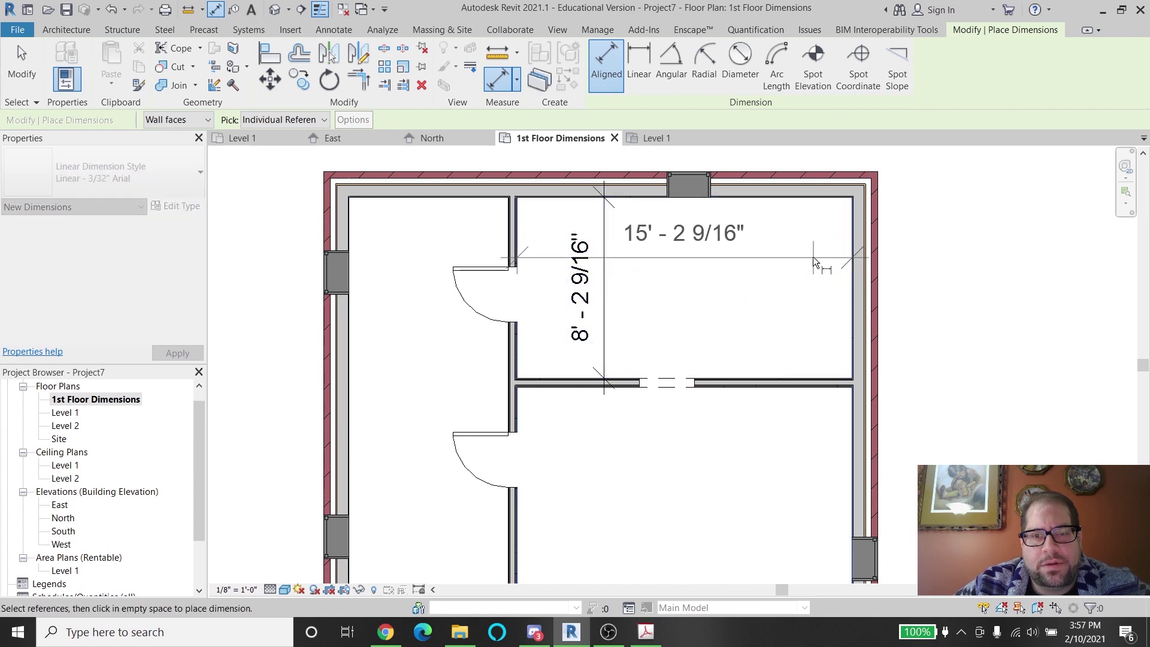
pyautogui.click(813, 256)
# Dimension the bedroom depth at 11' - 8 9/16" and the hallway width at 7' - 2 9/16"
pyautogui.moveTo(580, 433); pyautogui.dragTo(528, 329, button='middle')
pyautogui.click(679, 279)
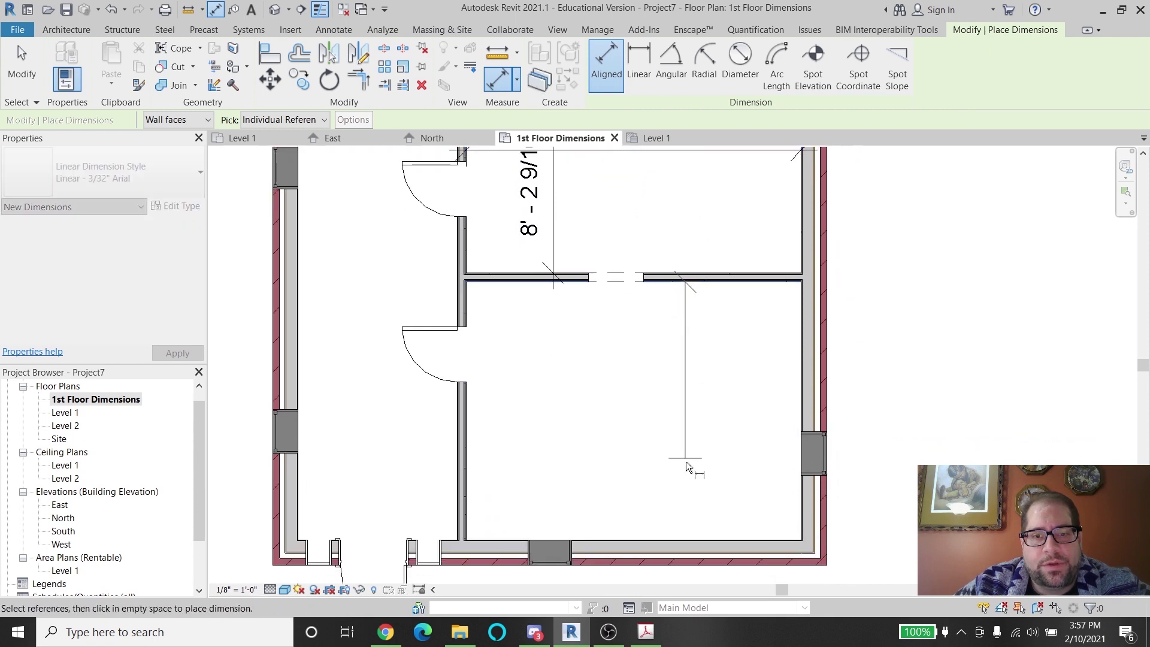
pyautogui.click(692, 535)
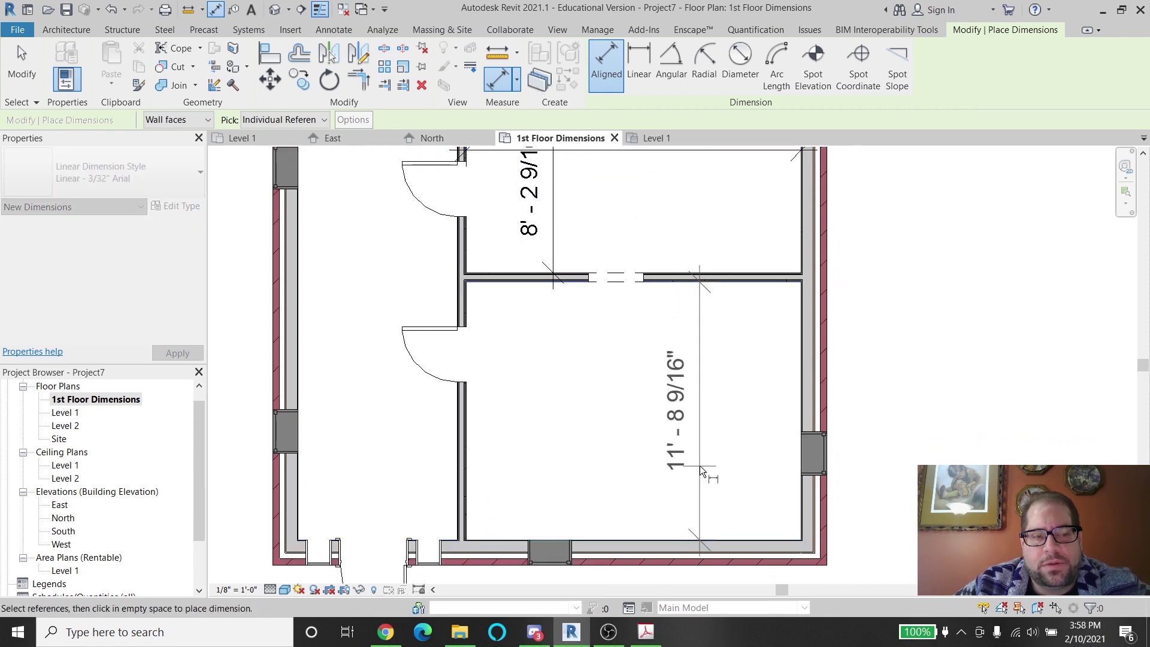
pyautogui.click(699, 465)
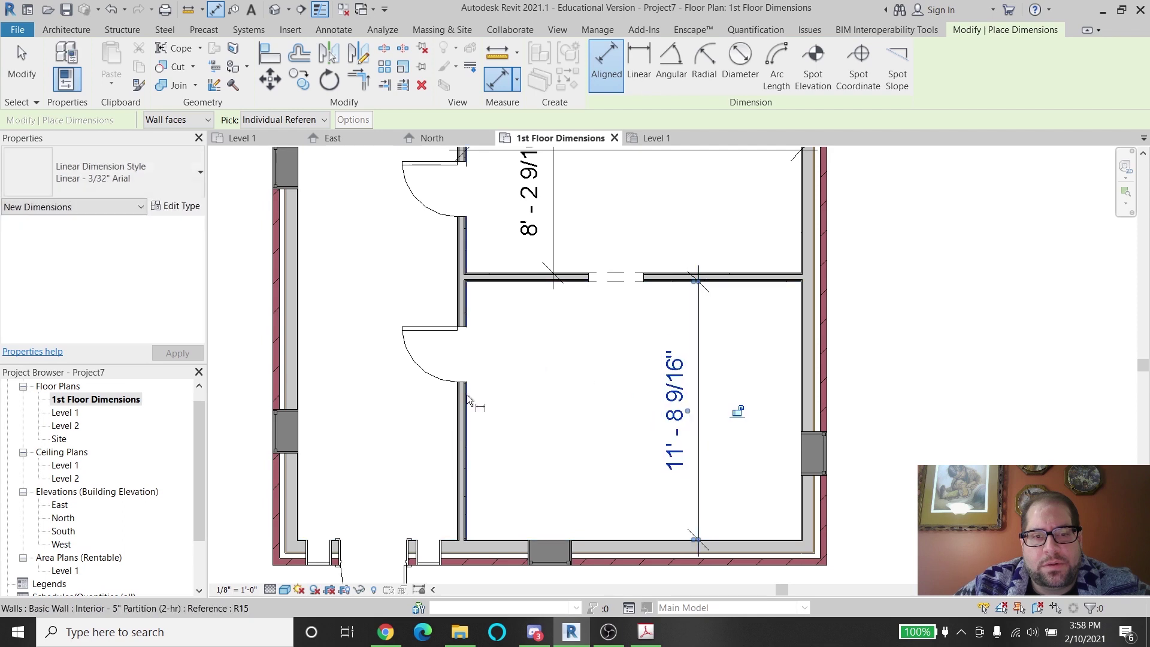
pyautogui.scroll(-1, 594, 309)
pyautogui.moveTo(595, 309); pyautogui.dragTo(599, 386, button='middle')
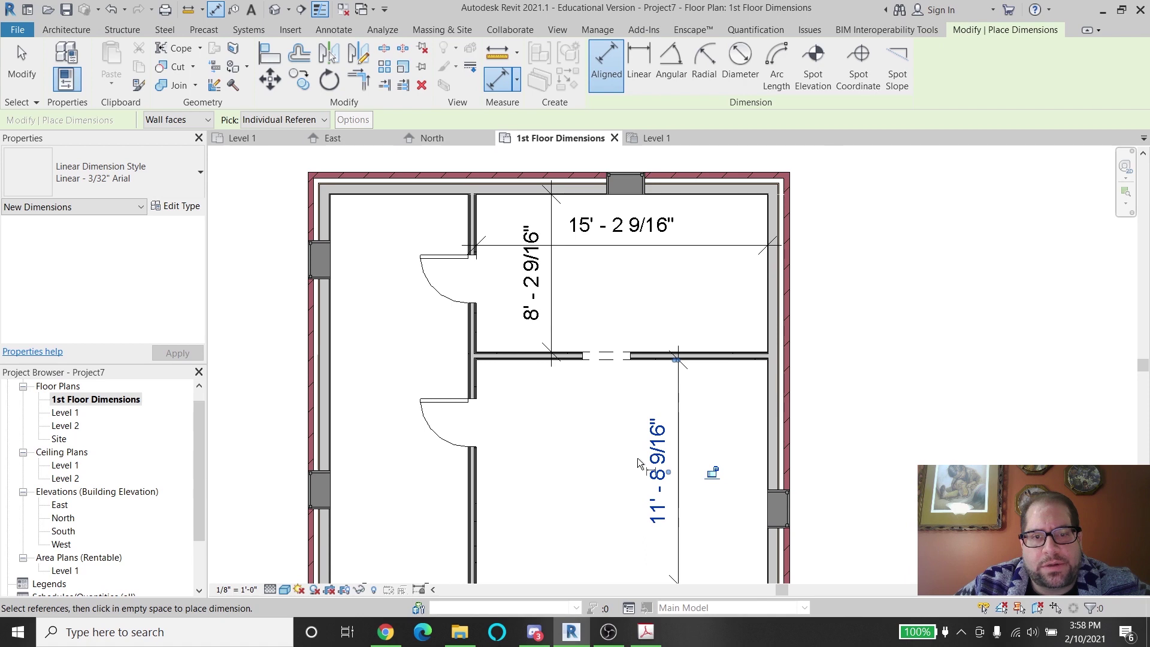
pyautogui.moveTo(640, 441); pyautogui.dragTo(647, 372, button='middle')
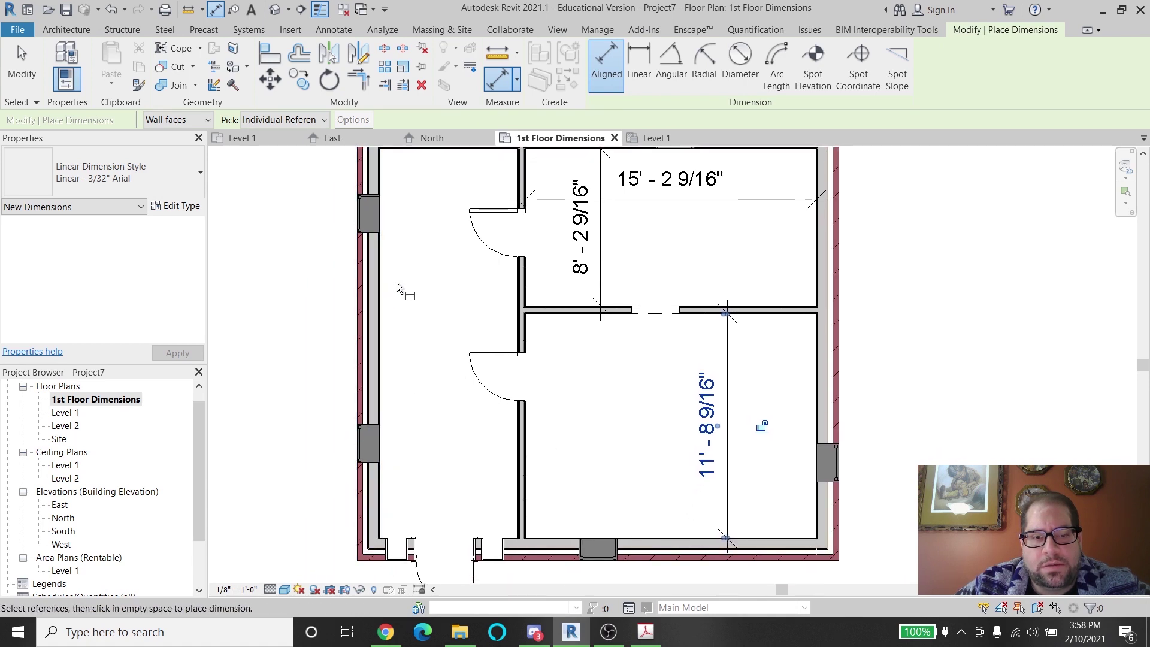
pyautogui.click(379, 294)
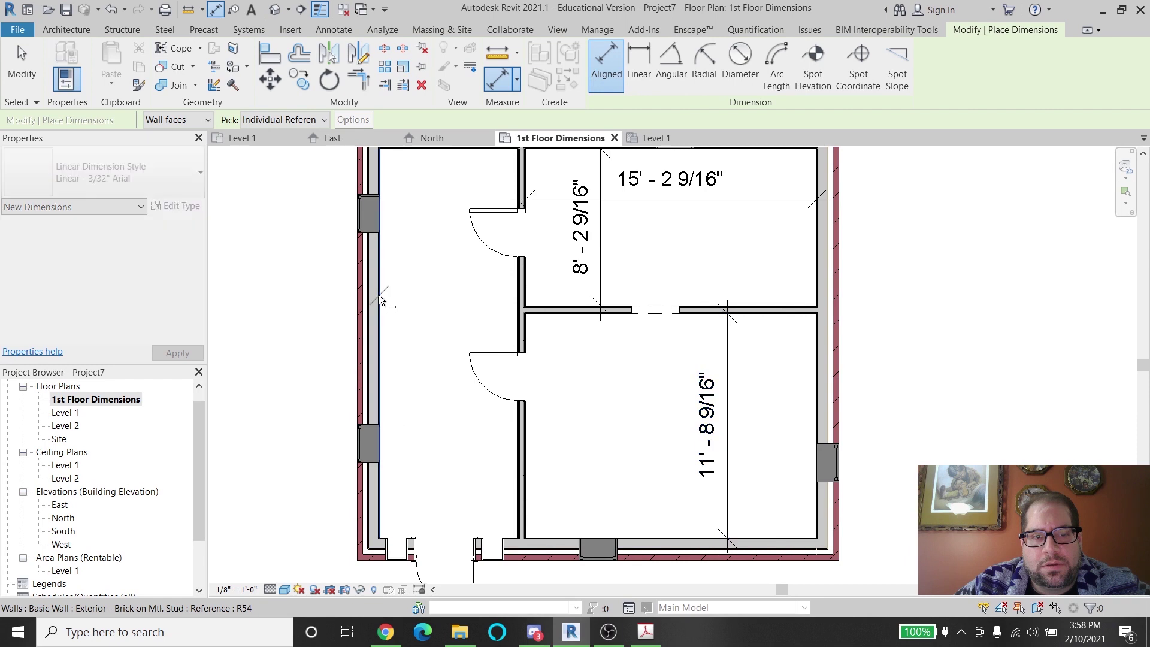
pyautogui.click(519, 290)
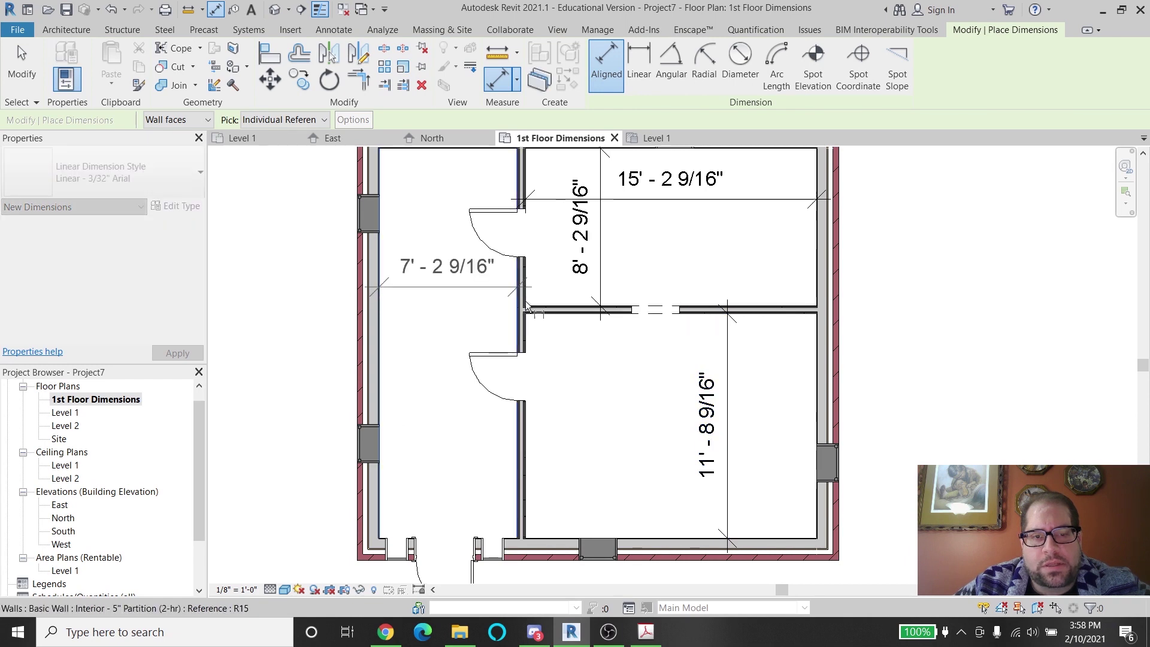
pyautogui.click(487, 300)
# Add the overall 22'-7 7/8" dimension on the right and 25'-1 7/8" across the top
pyautogui.scroll(-2, 487, 329)
pyautogui.scroll(1, 770, 222)
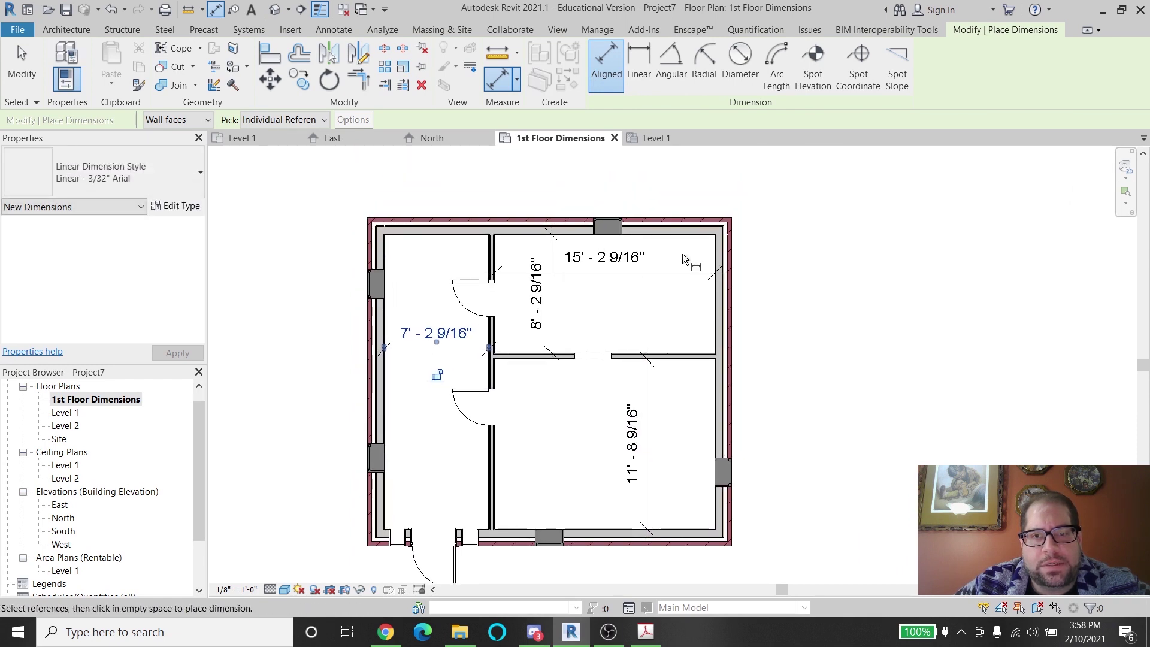
pyautogui.click(705, 218)
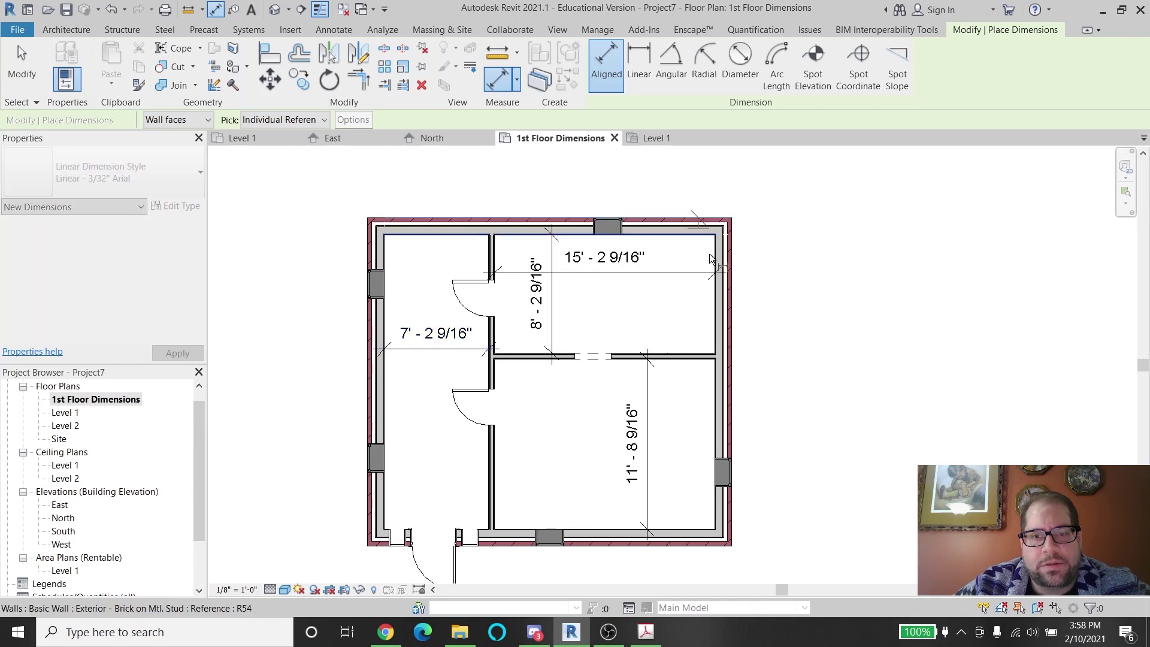
pyautogui.click(718, 546)
pyautogui.click(769, 535)
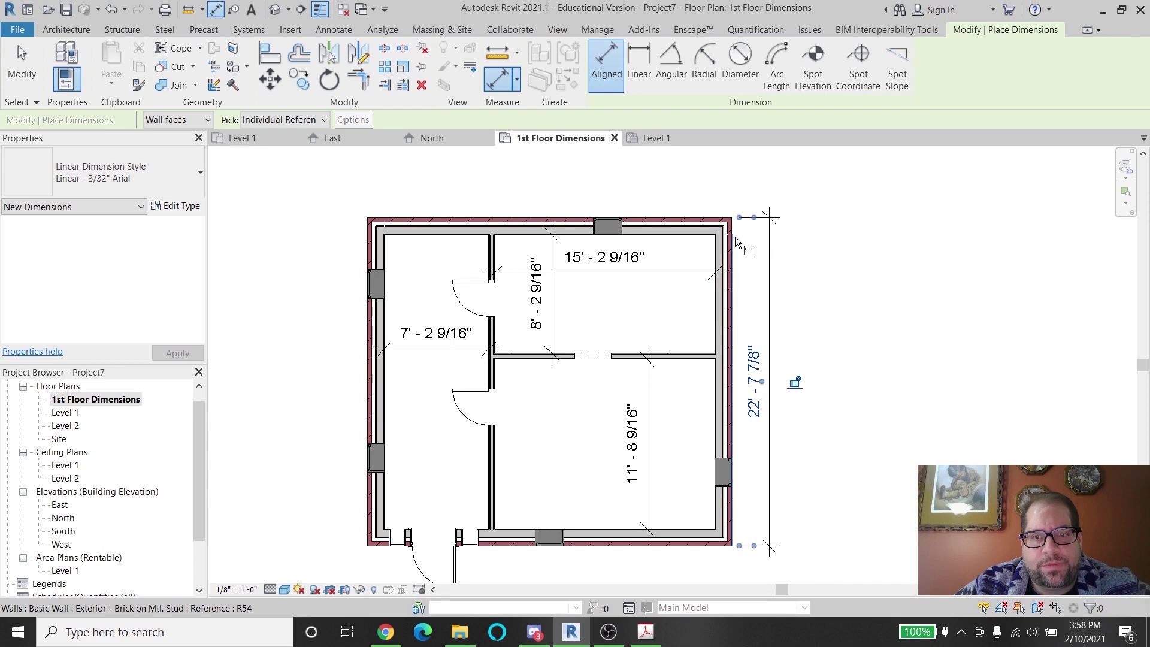
pyautogui.click(705, 225)
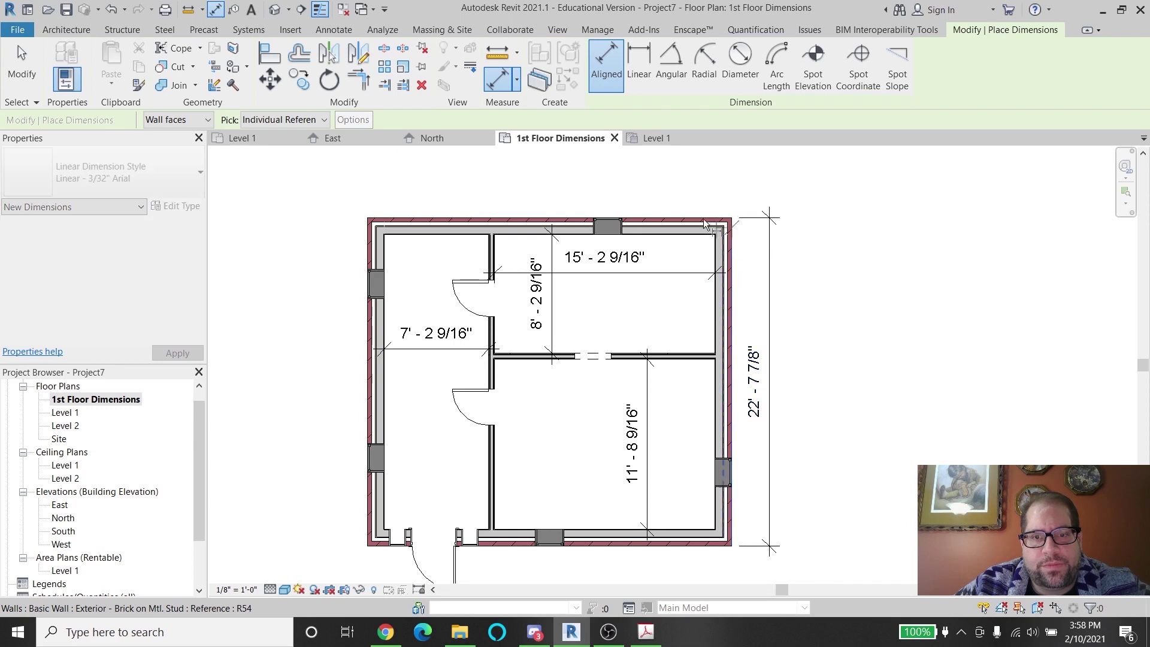
pyautogui.click(369, 235)
pyautogui.click(375, 189)
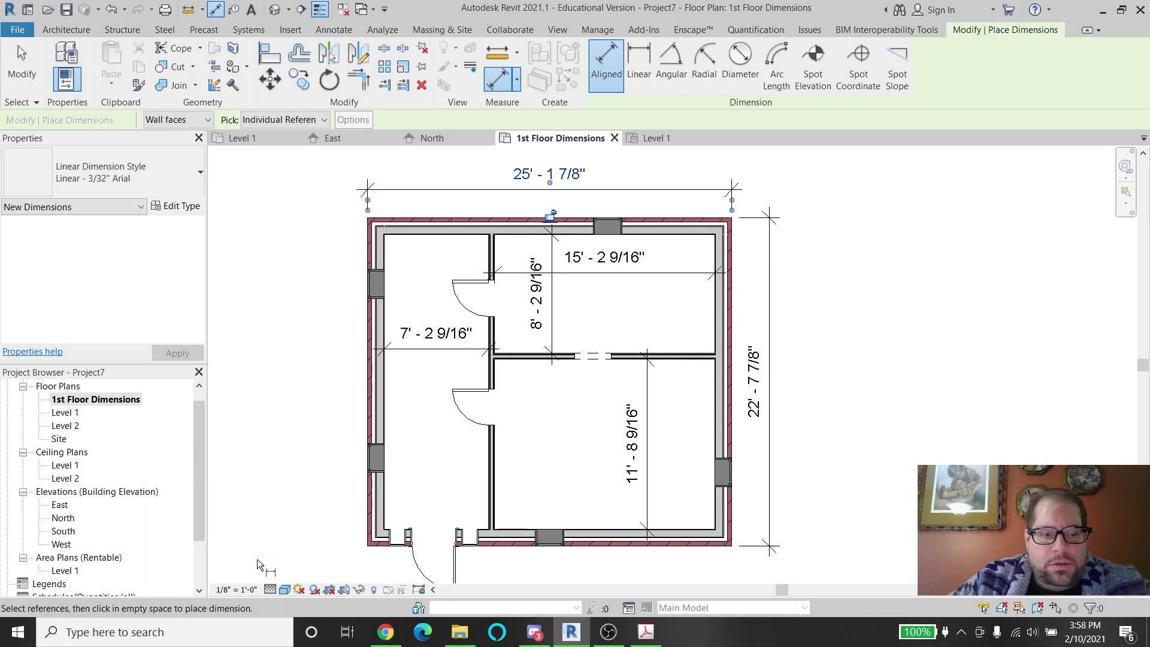
# Set the 1st Floor Dimensions view to 3/16" = 1'-0", exit dimensioning, and bring up the brief PDF
pyautogui.click(240, 594)
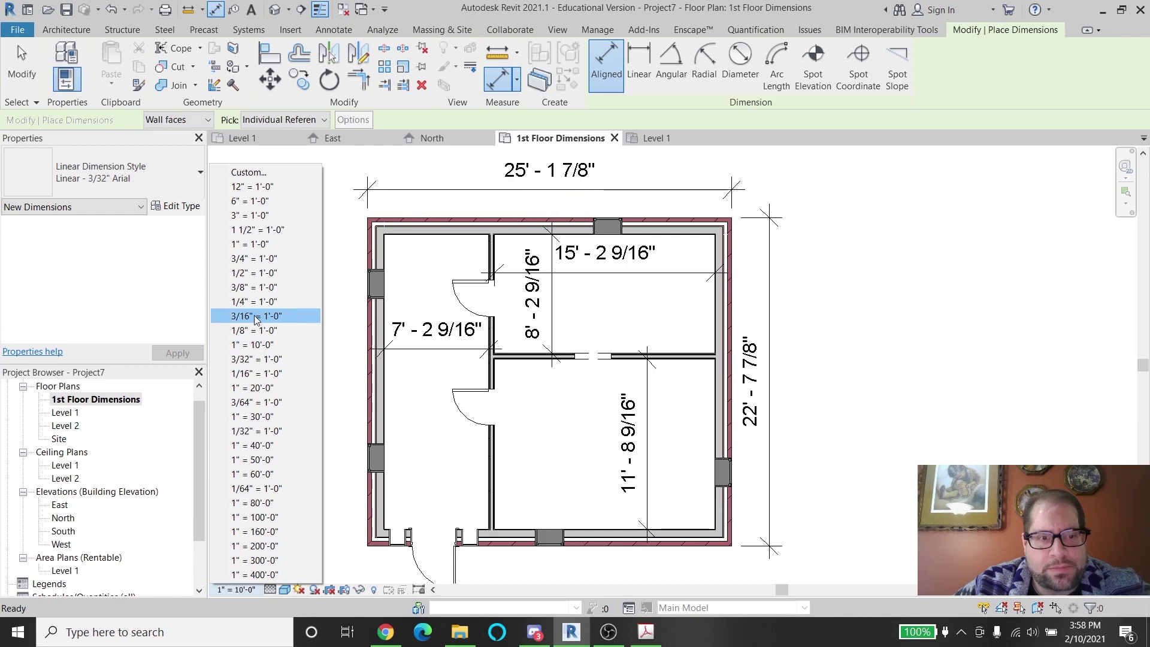
pyautogui.click(287, 315)
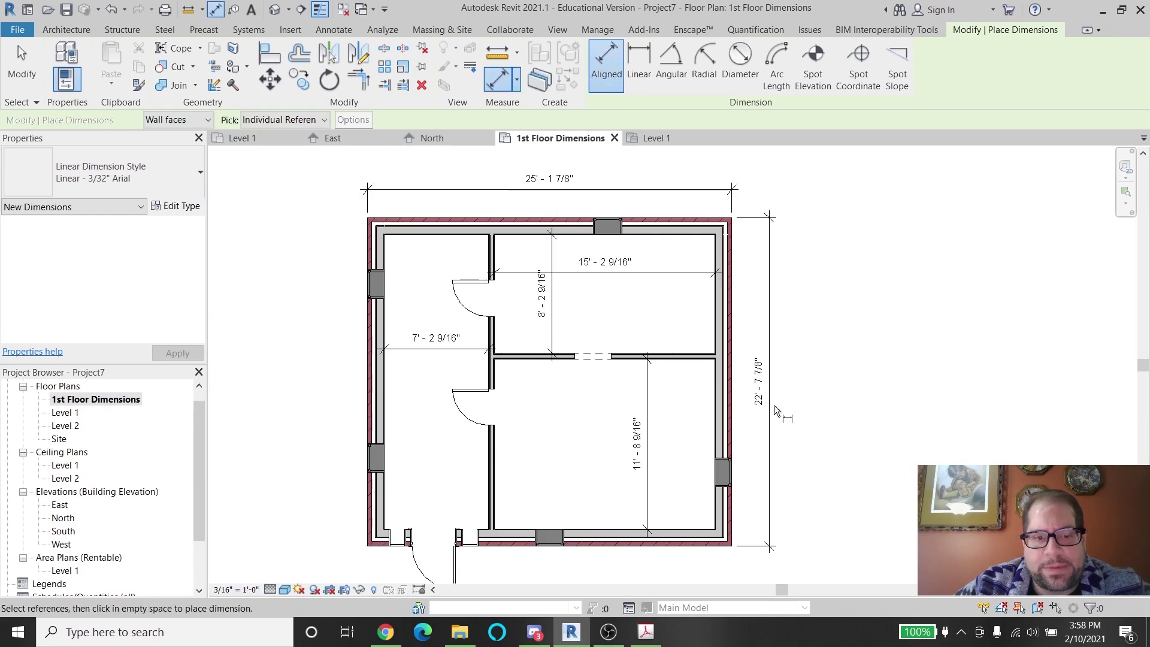
pyautogui.press('Escape')
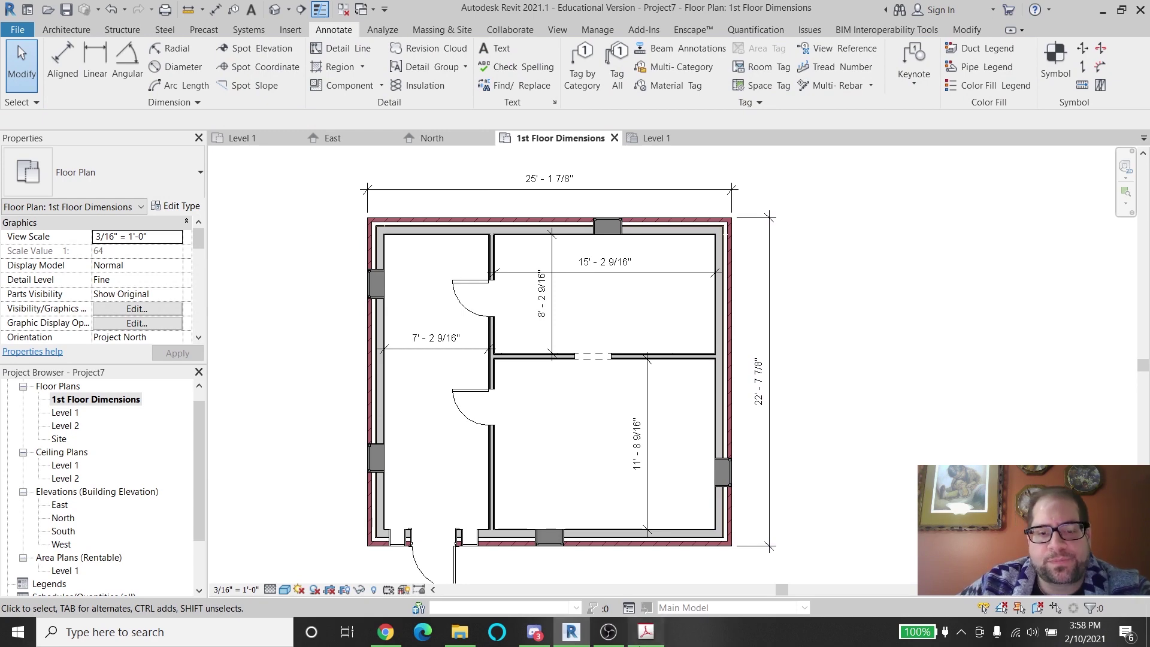
pyautogui.click(645, 632)
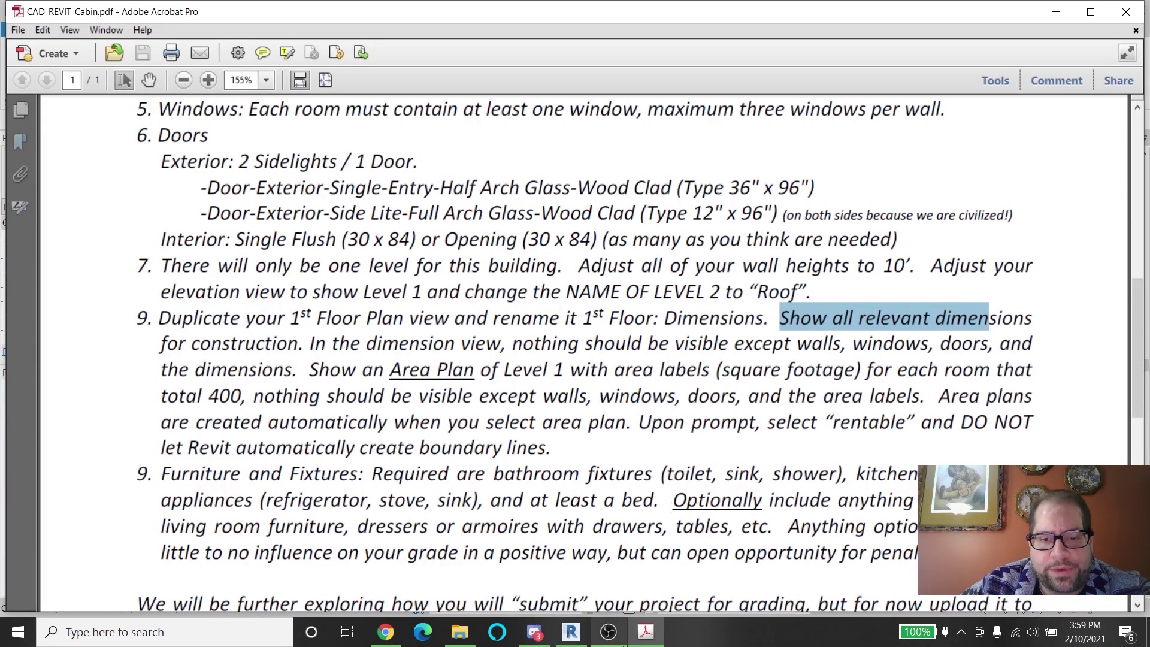
# Return to Revit after reading the brief's dimension and rentable area plan requirements
pyautogui.hotkey('alt', 'Tab')
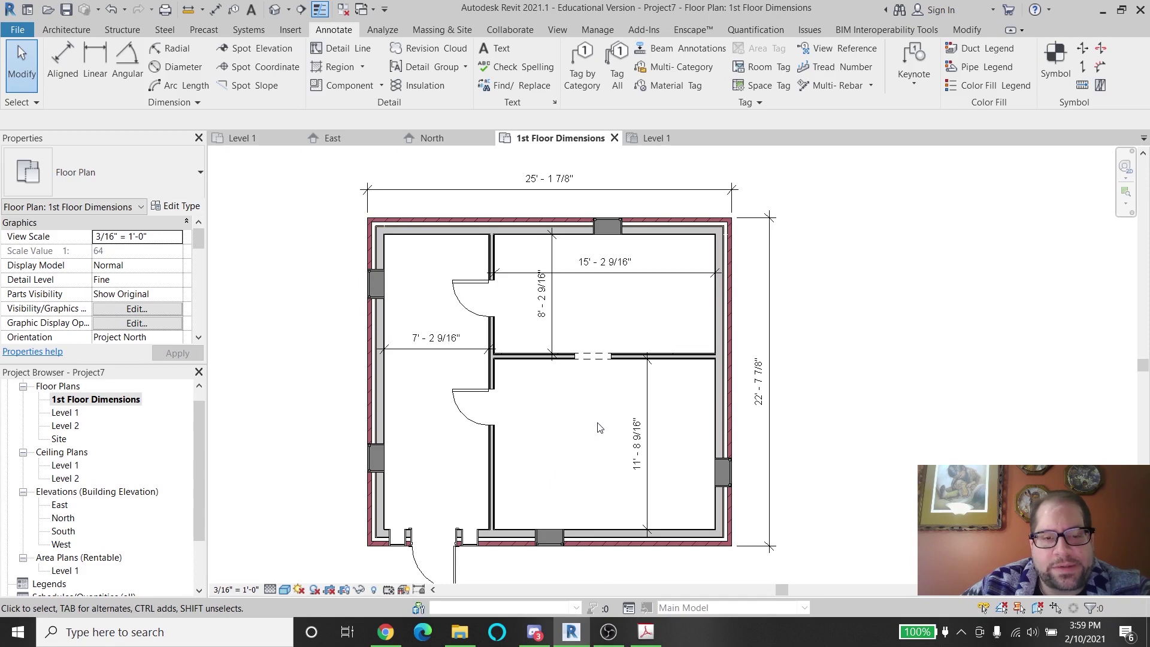
# Open the Area Plans (Rentable) Level 1 view and start the Area Boundary tool
pyautogui.moveTo(600, 428); pyautogui.dragTo(591, 413, button='middle')
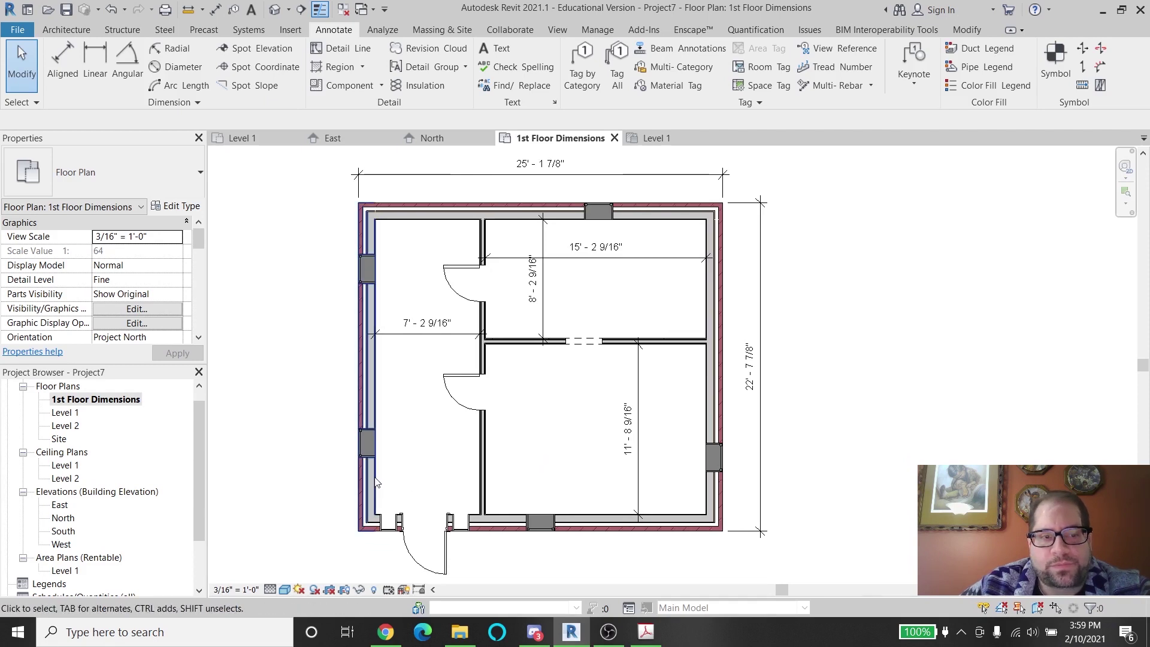
pyautogui.doubleClick(68, 412)
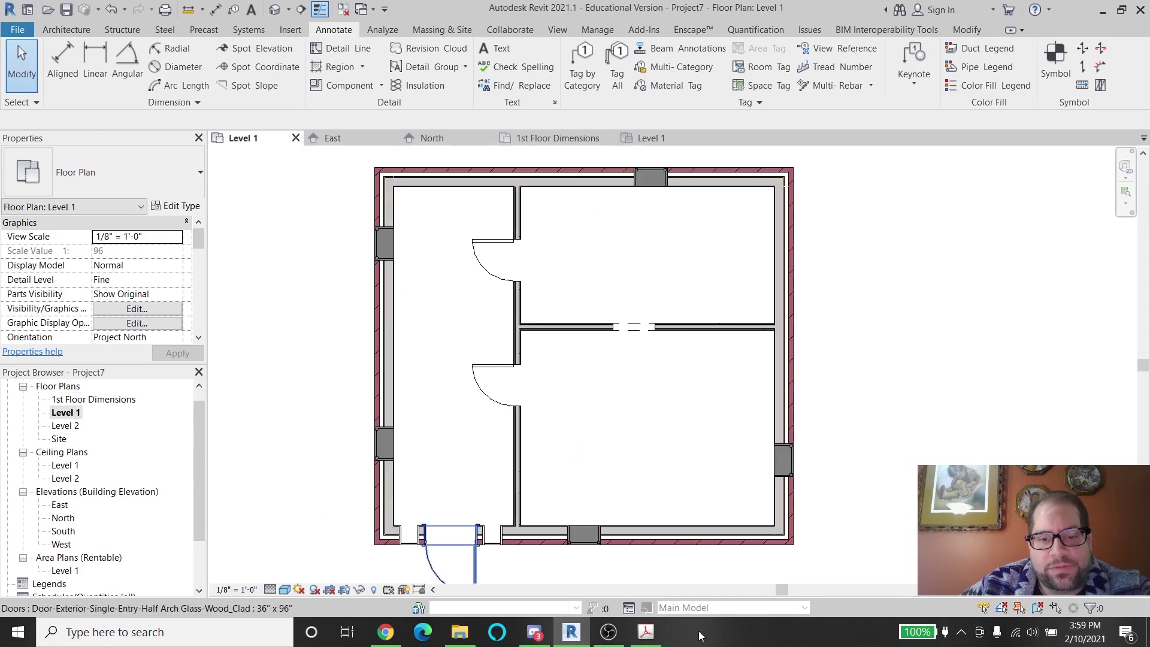
pyautogui.click(111, 399)
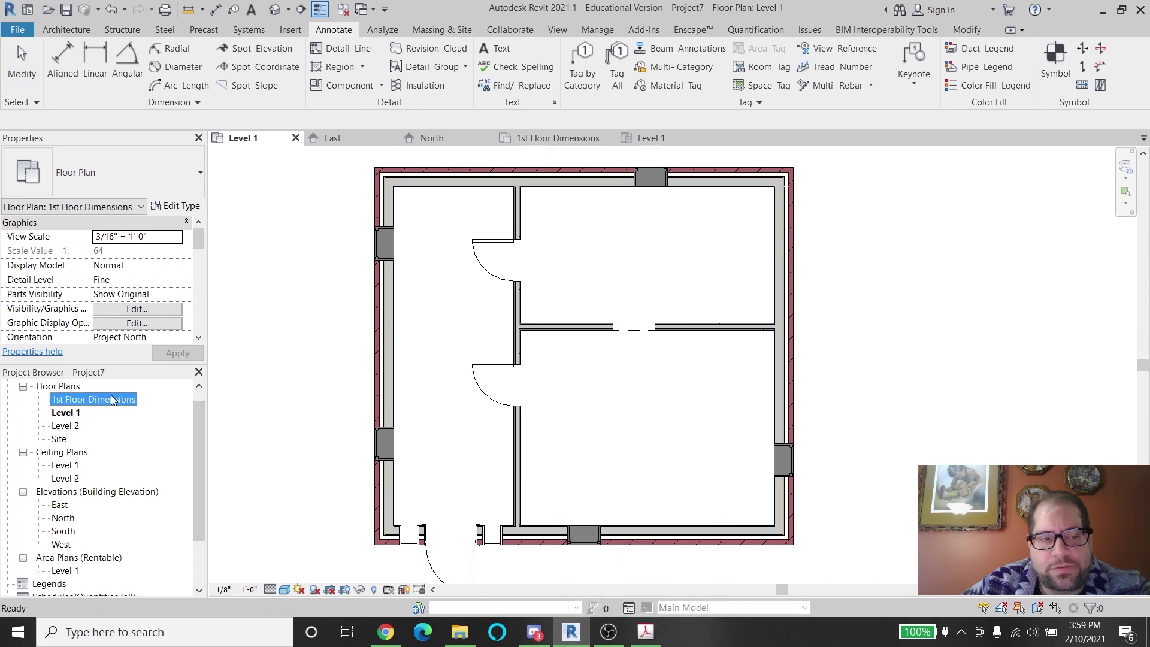
pyautogui.doubleClick(110, 399)
pyautogui.doubleClick(66, 413)
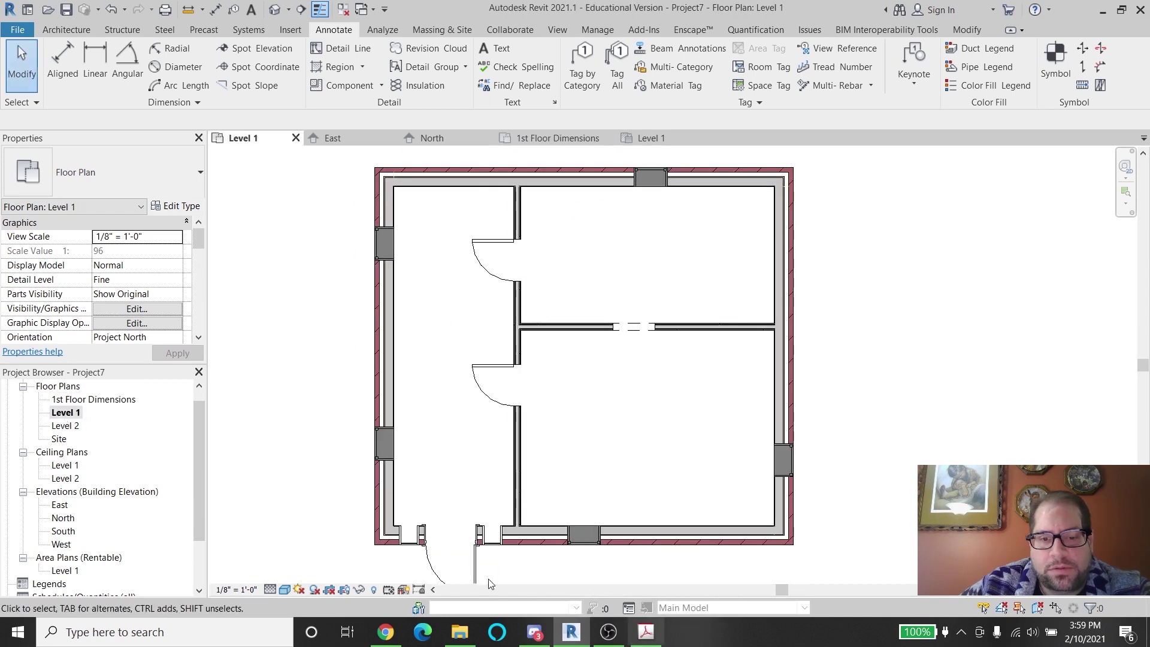
pyautogui.doubleClick(62, 572)
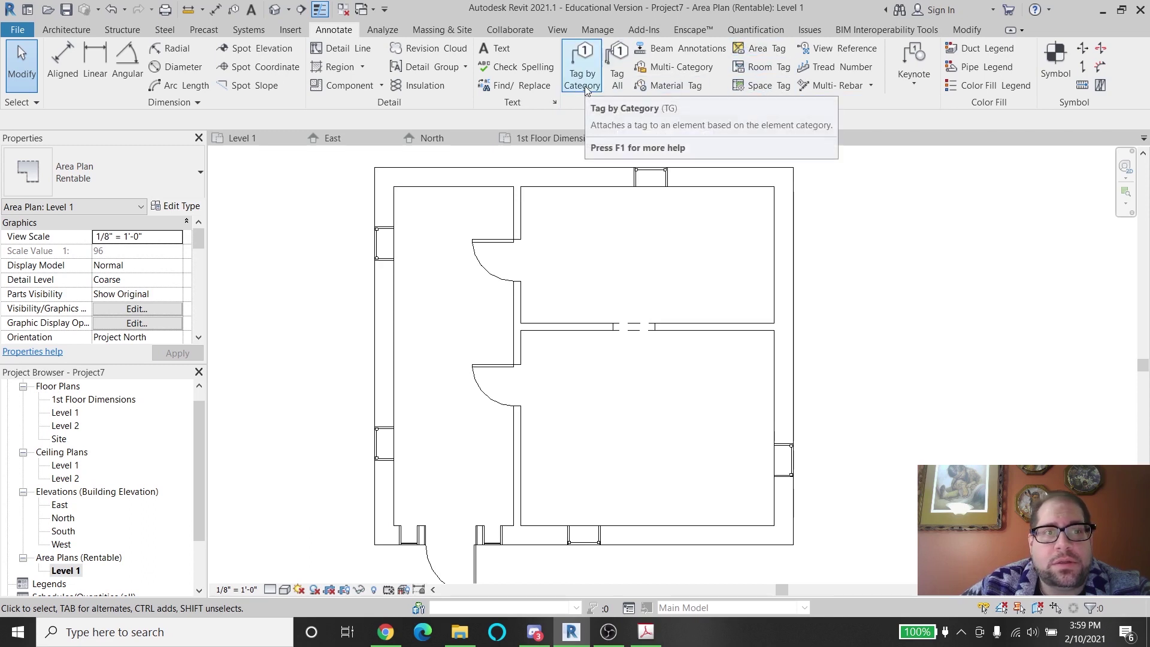
pyautogui.click(69, 30)
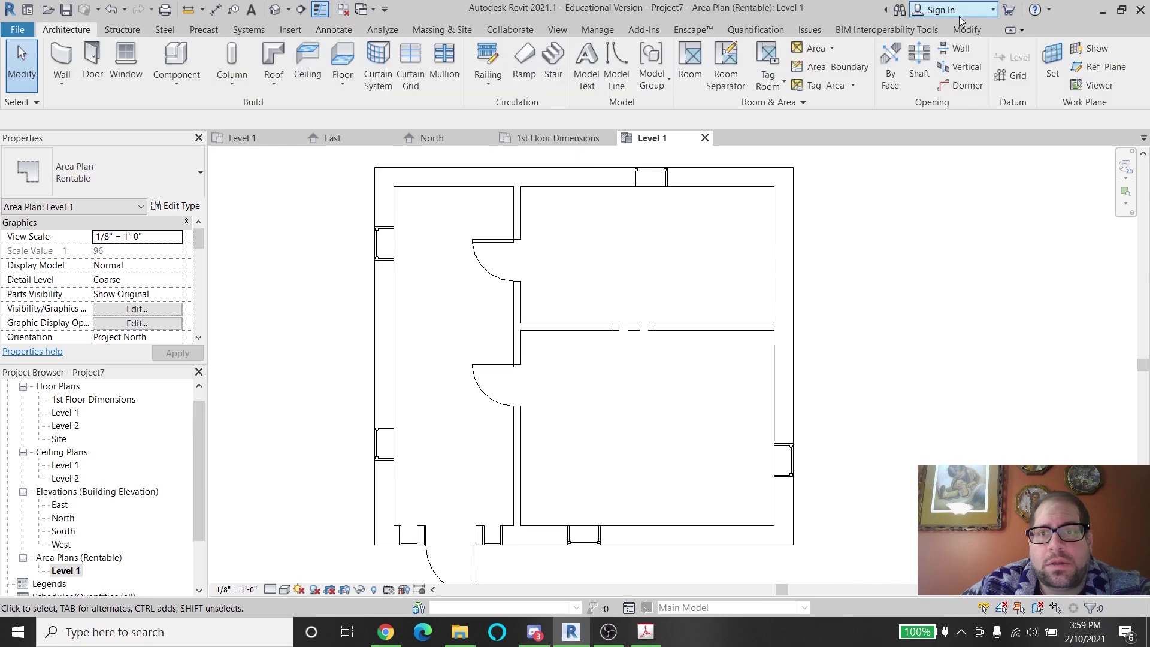
pyautogui.click(828, 70)
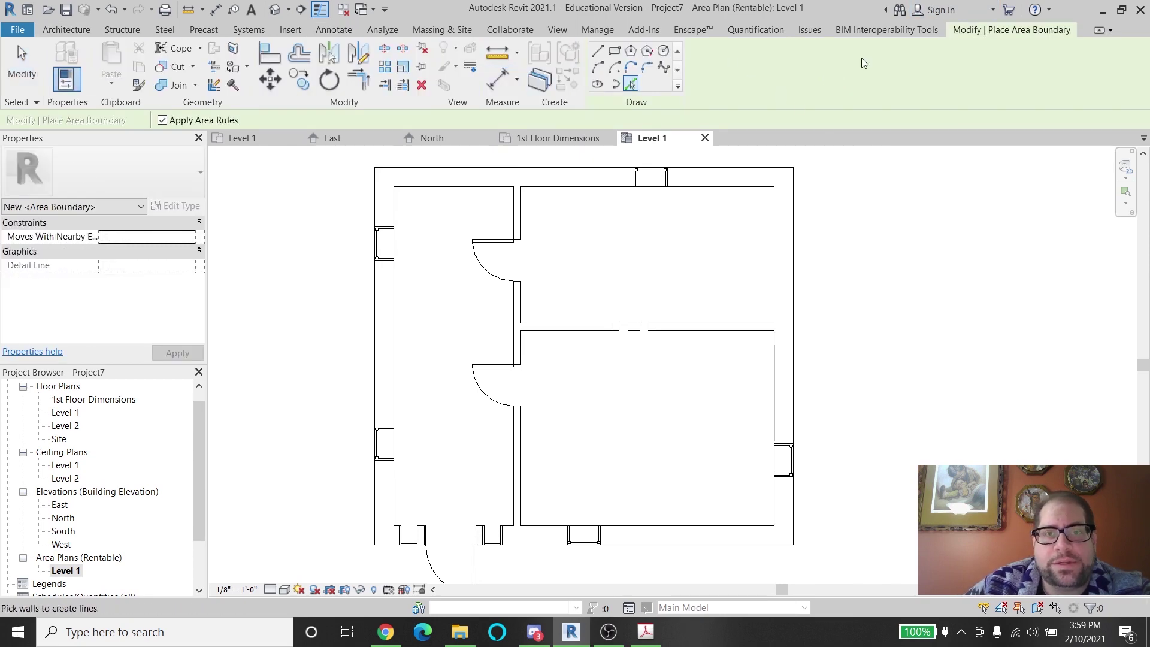
# Draw a rectangular area boundary around the upper-right room, lock its edges to the walls, and finish
pyautogui.click(614, 52)
pyautogui.click(520, 186)
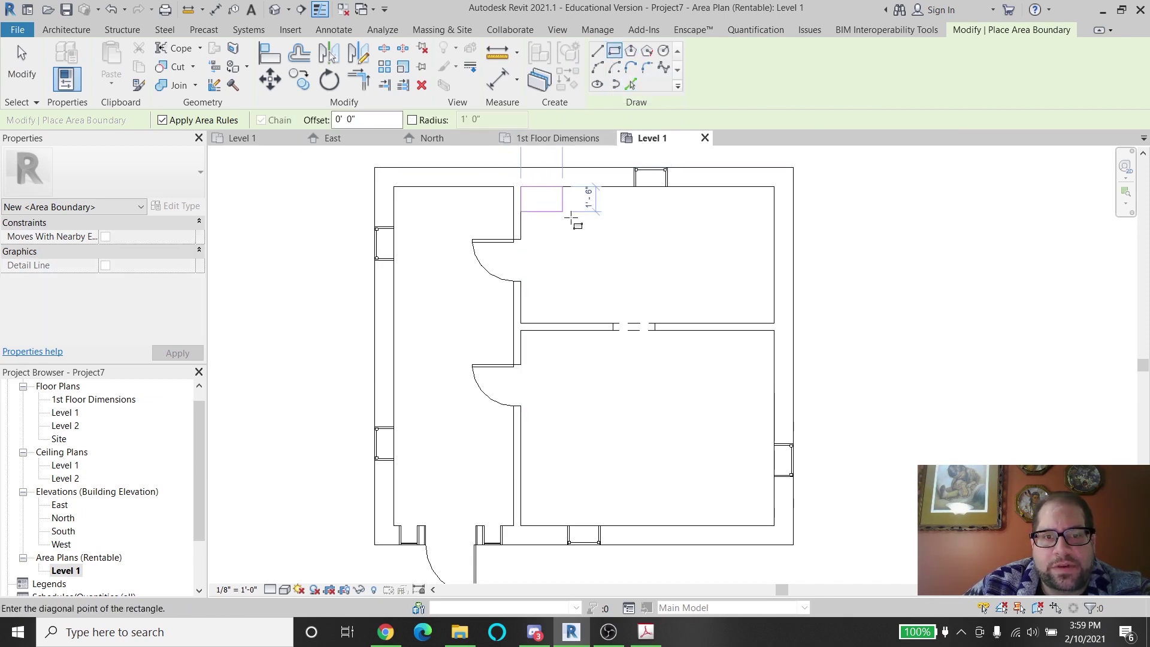
pyautogui.click(774, 323)
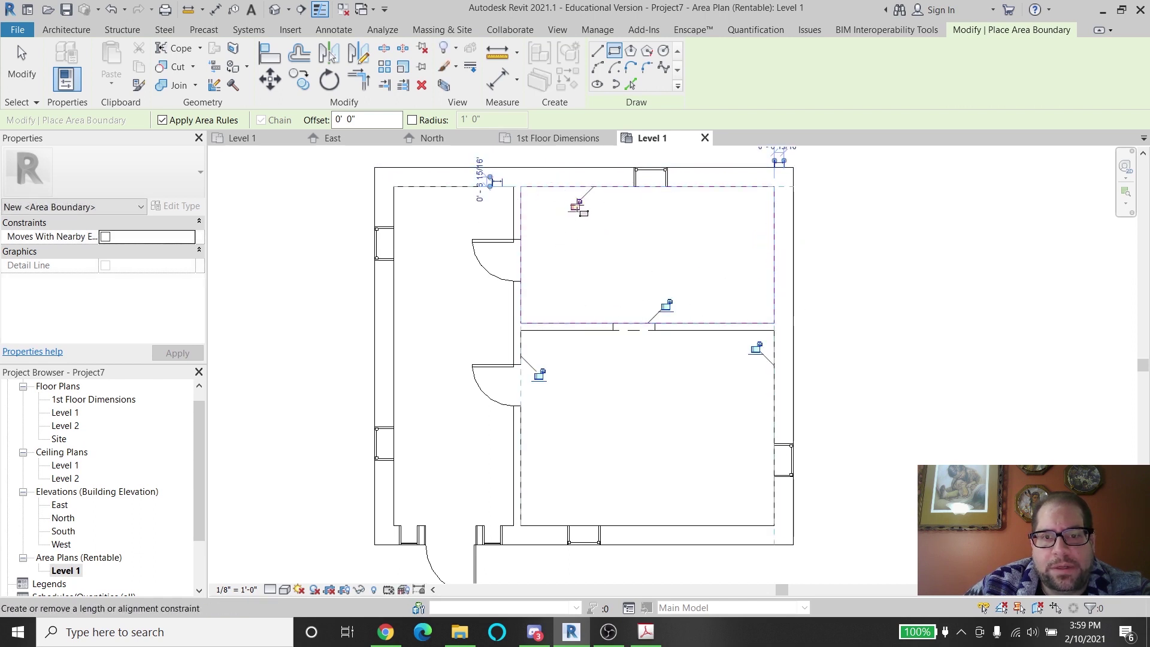
pyautogui.click(576, 205)
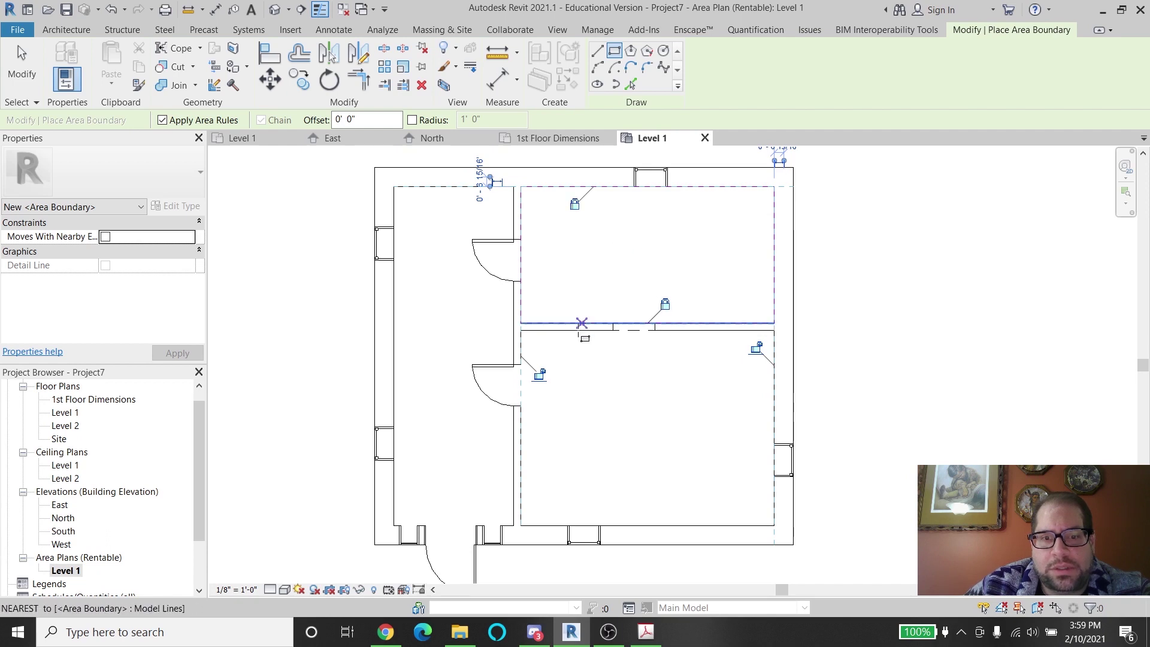
pyautogui.click(539, 374)
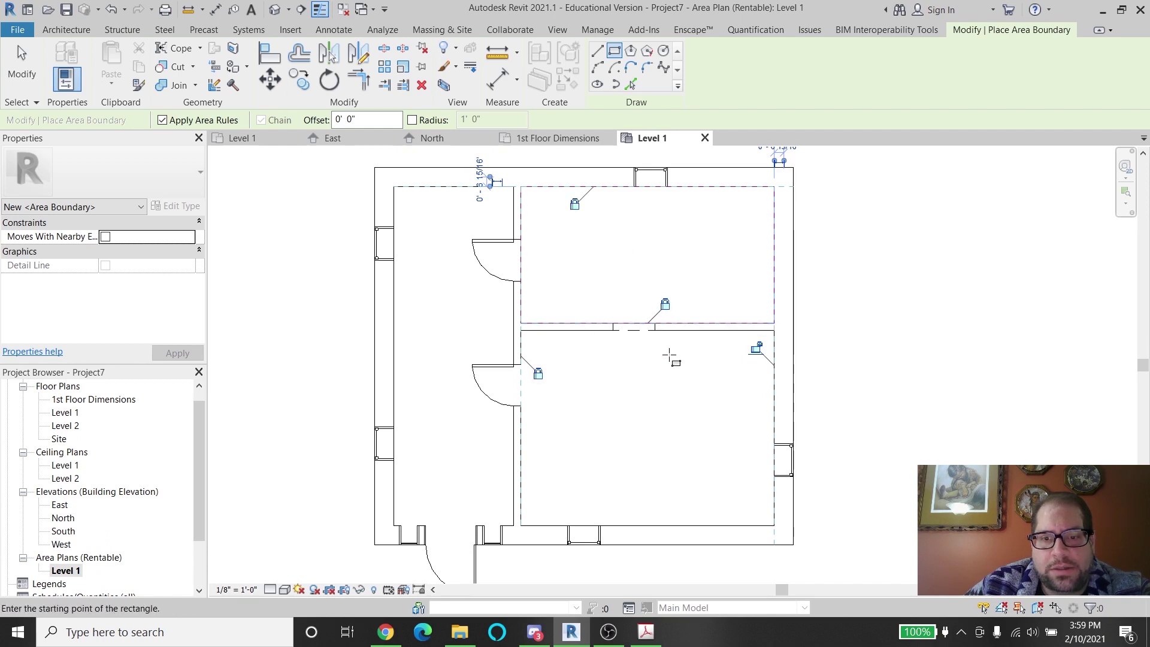
pyautogui.click(755, 346)
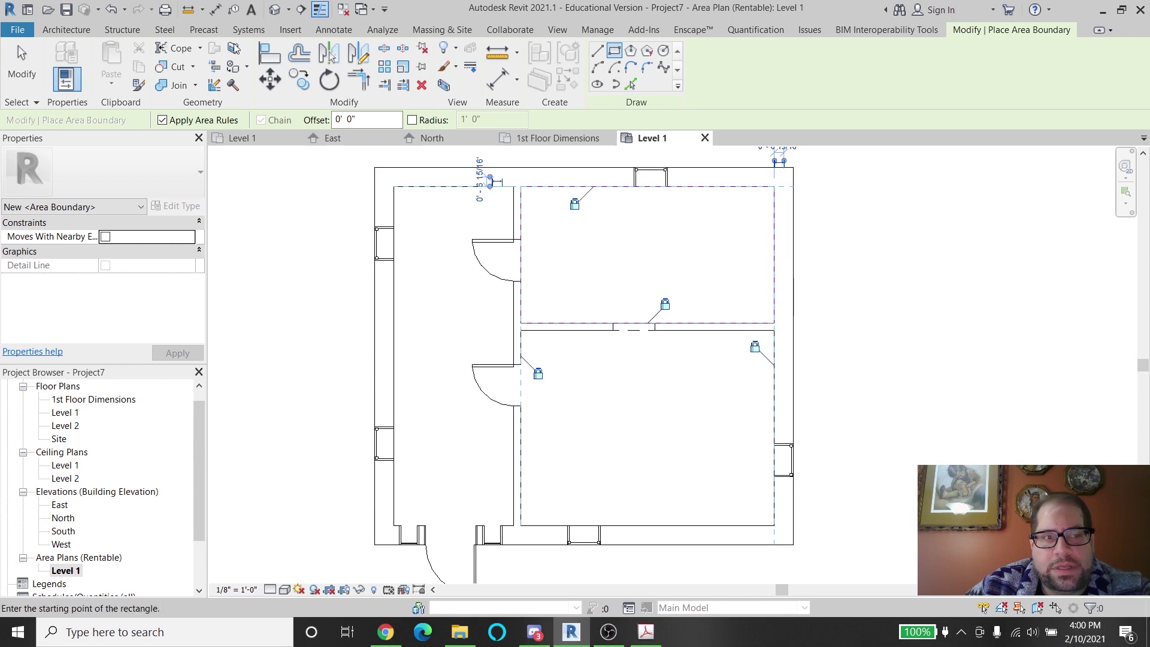
pyautogui.click(22, 63)
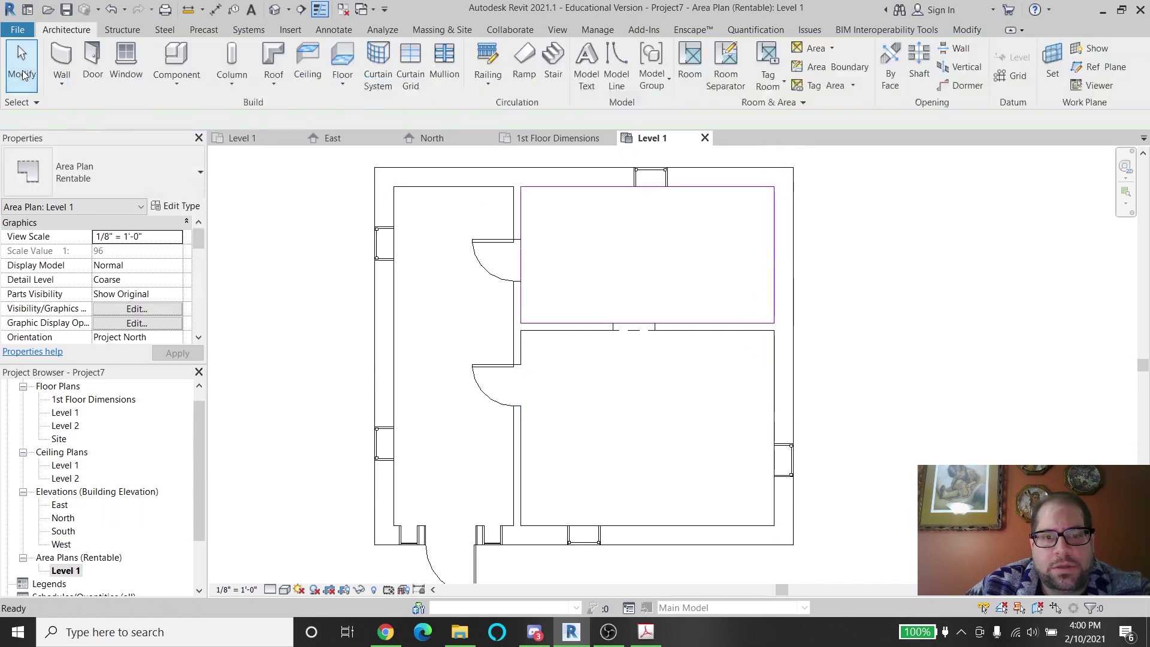
# Drag the interior partition down so the lower right room measures 12'-0"
pyautogui.click(605, 325)
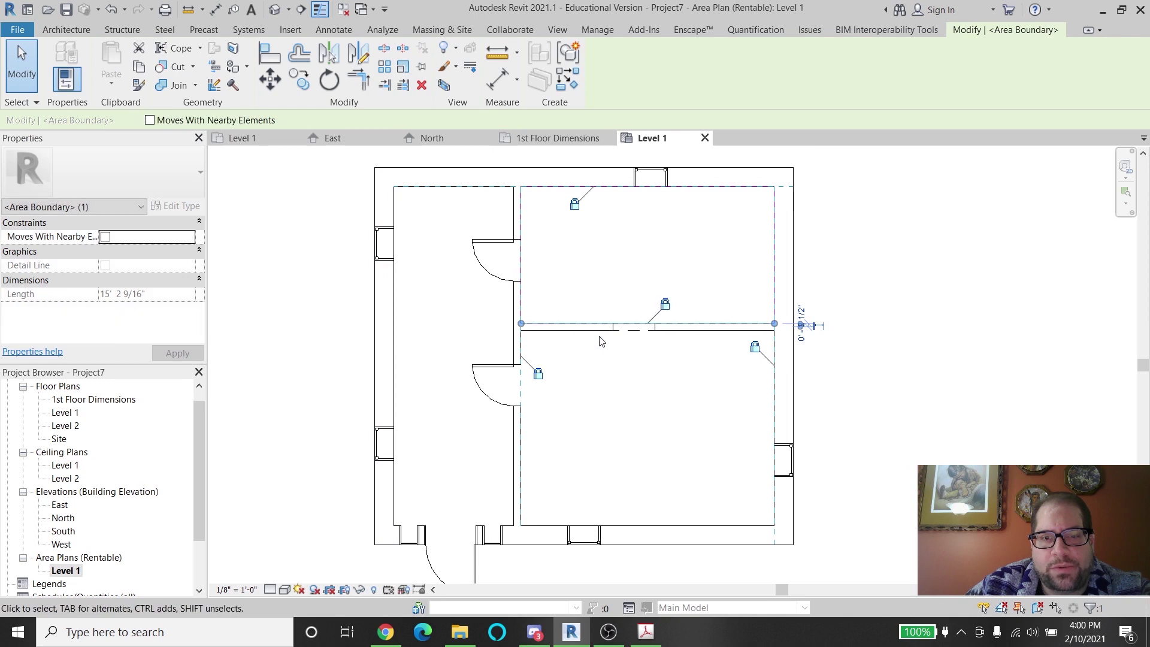
pyautogui.click(597, 329)
pyautogui.moveTo(601, 347); pyautogui.dragTo(601, 355)
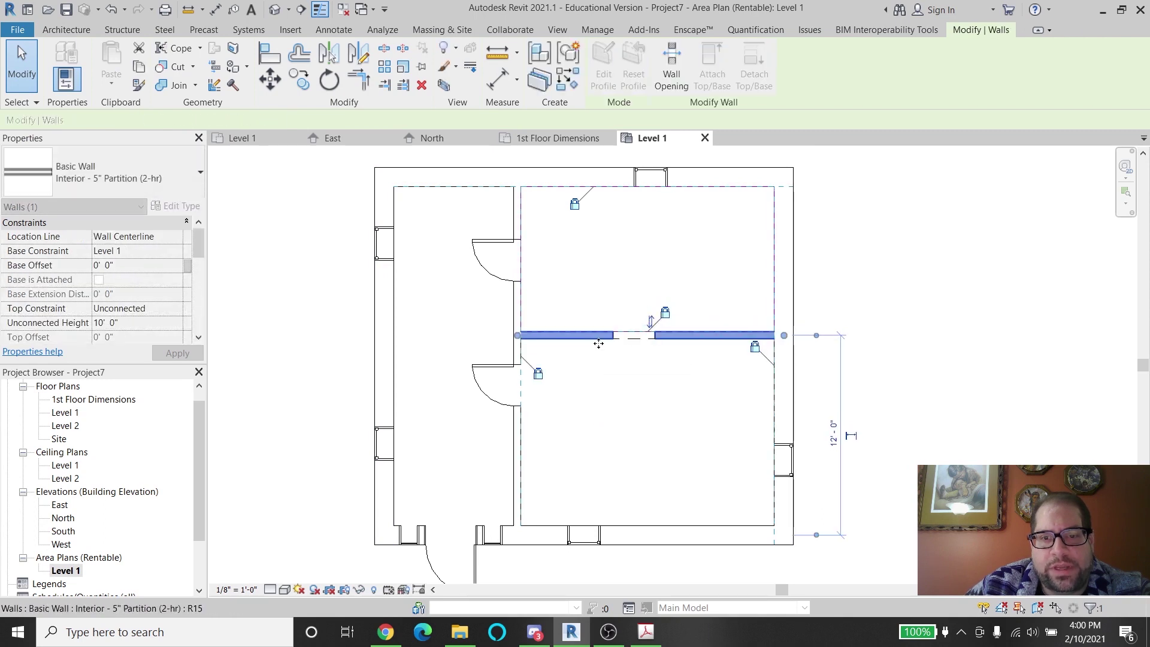
pyautogui.click(863, 273)
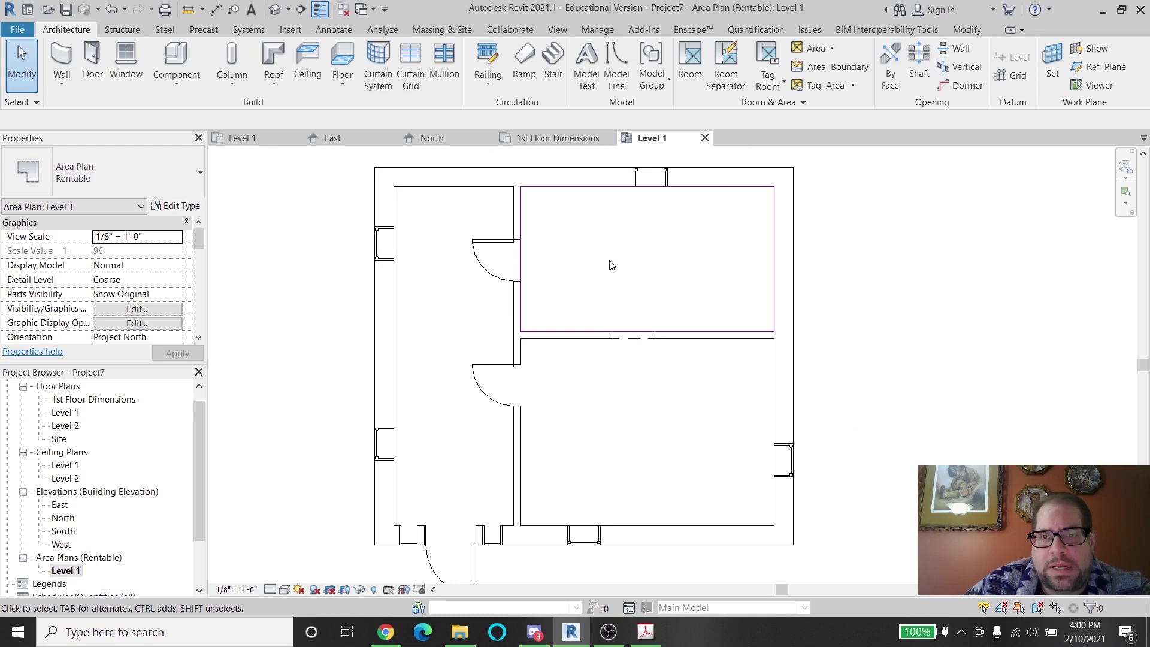
# Add a 133 SF area in the upper-right room, then bring the cabin assignment PDF forward
pyautogui.click(824, 85)
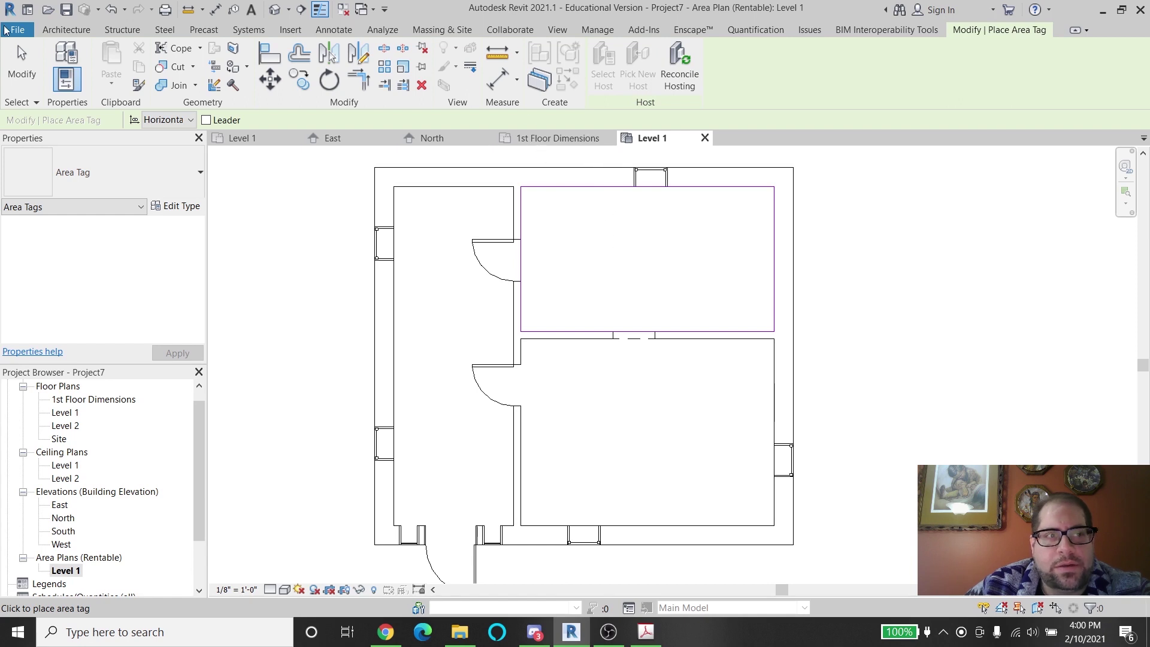
pyautogui.click(66, 29)
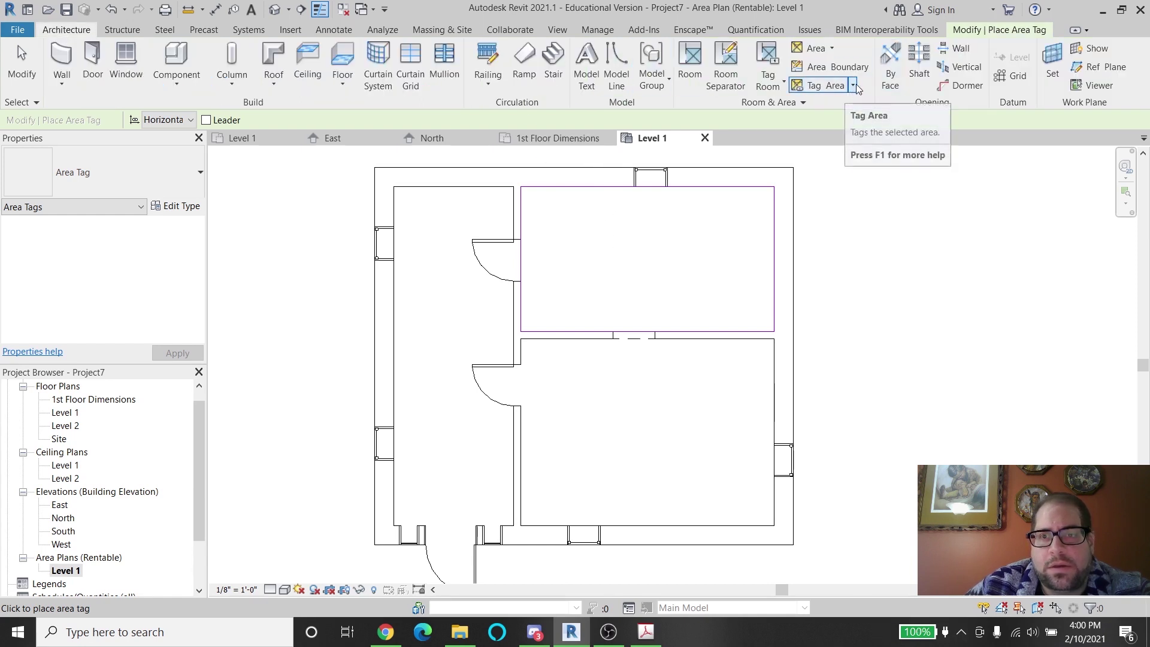
pyautogui.click(826, 48)
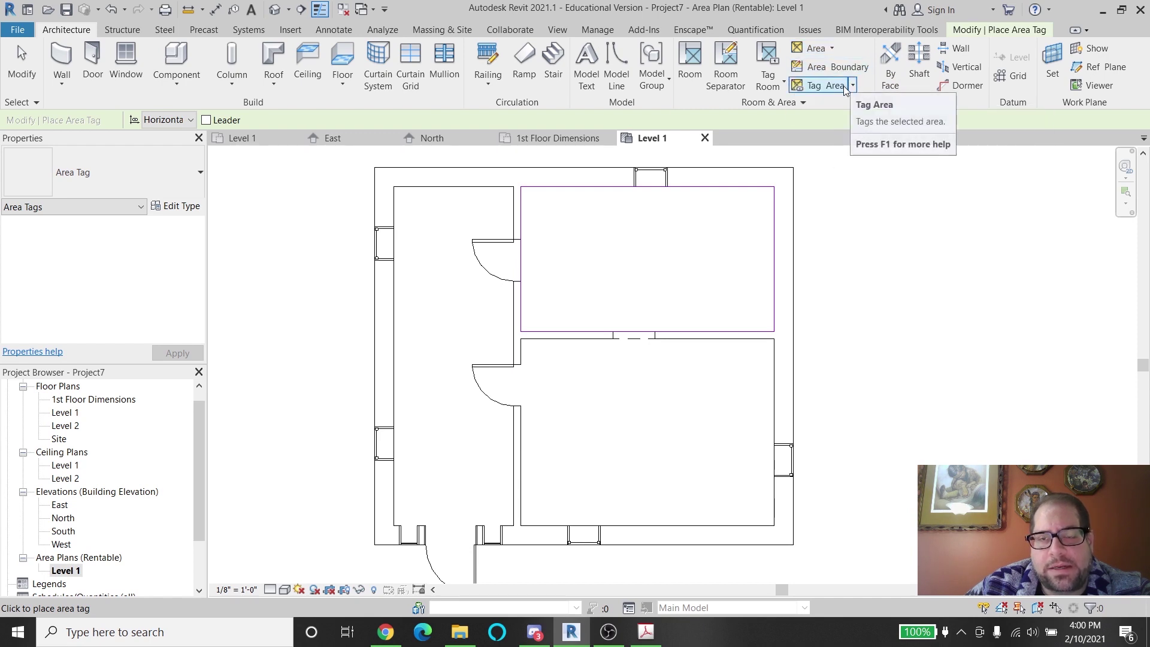
pyautogui.click(833, 48)
pyautogui.click(835, 100)
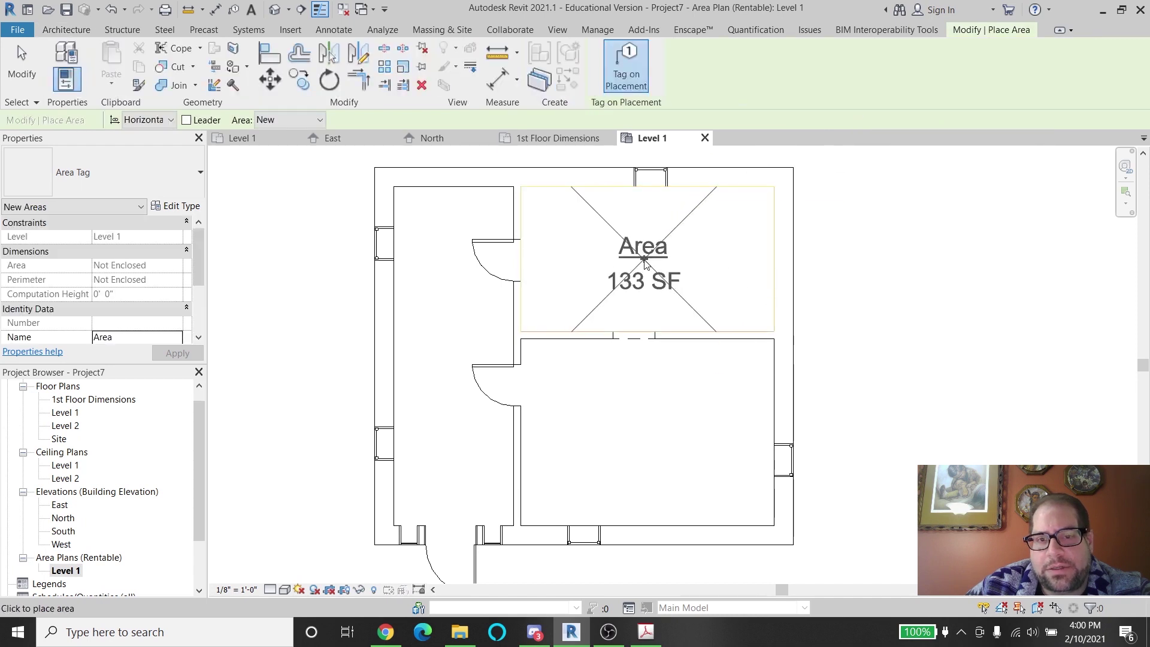
pyautogui.press('Escape')
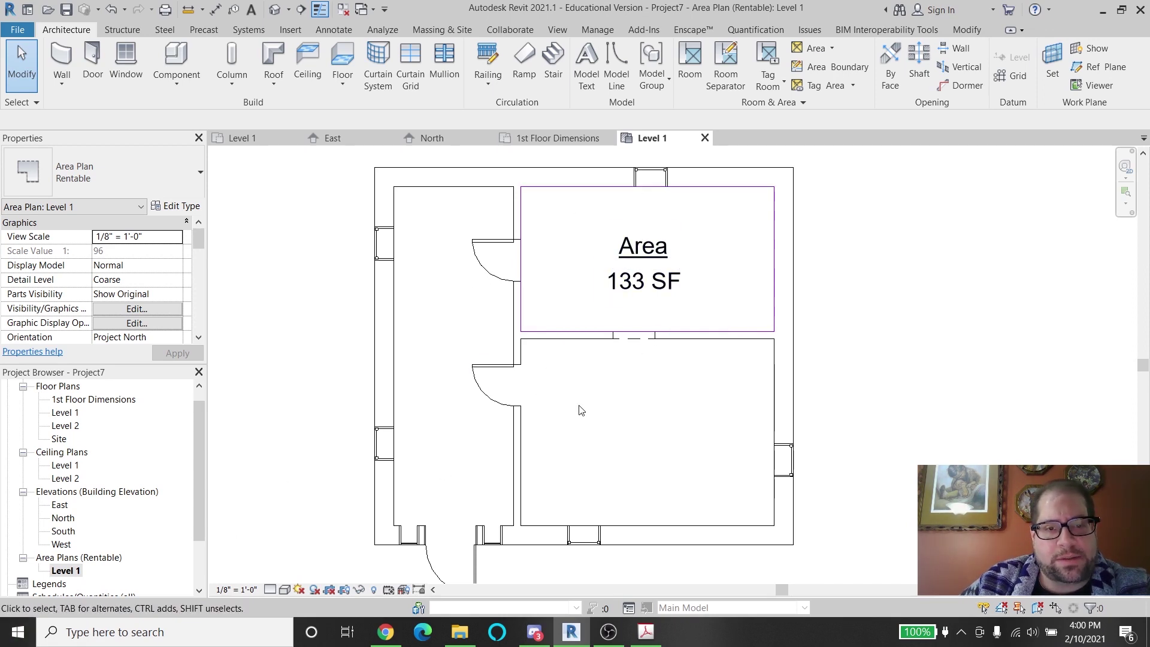
pyautogui.click(639, 640)
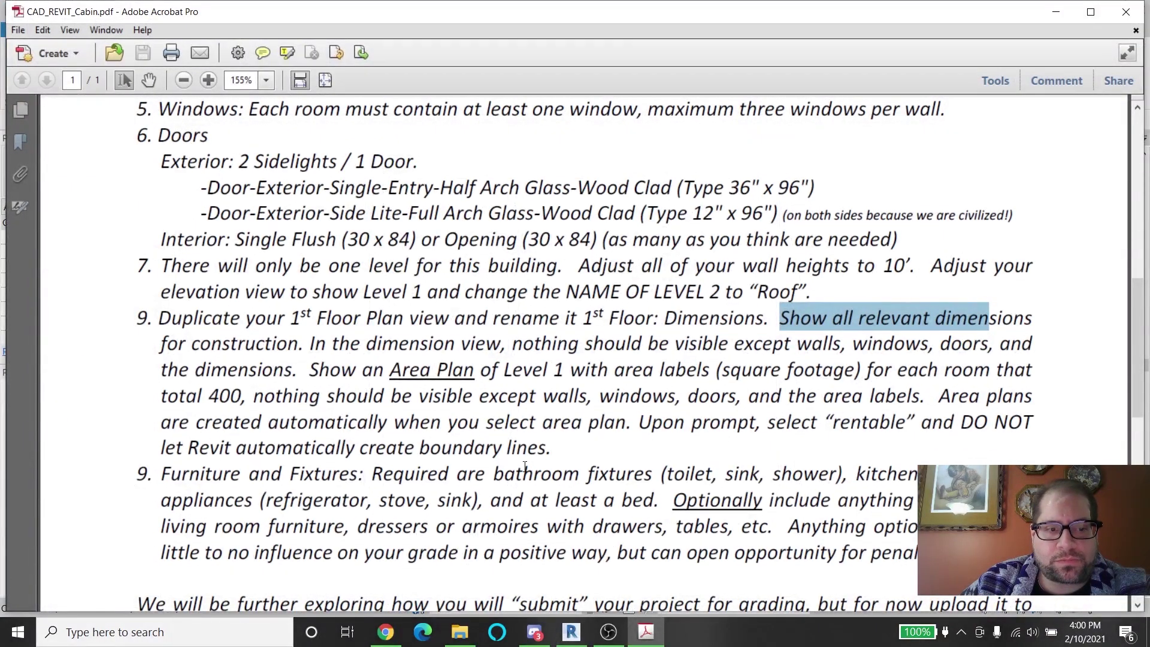
pyautogui.scroll(-1, 525, 466)
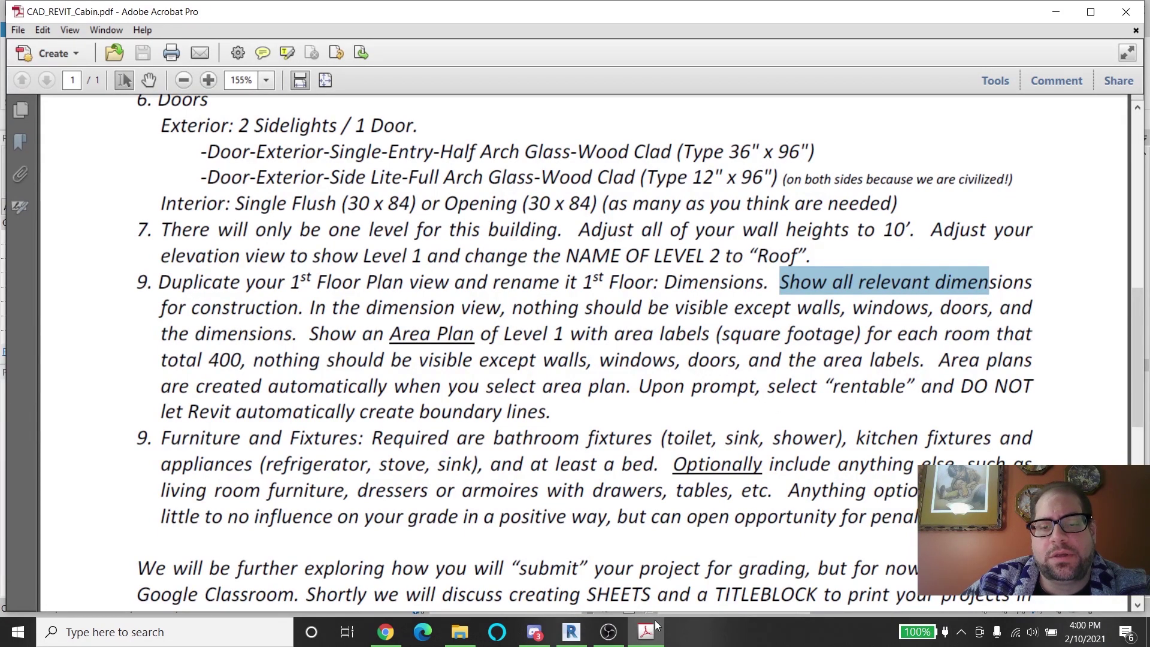
# Back in Revit's Level 1 floor plan, start the Component tool, browse its types, then open Load Family
pyautogui.click(572, 632)
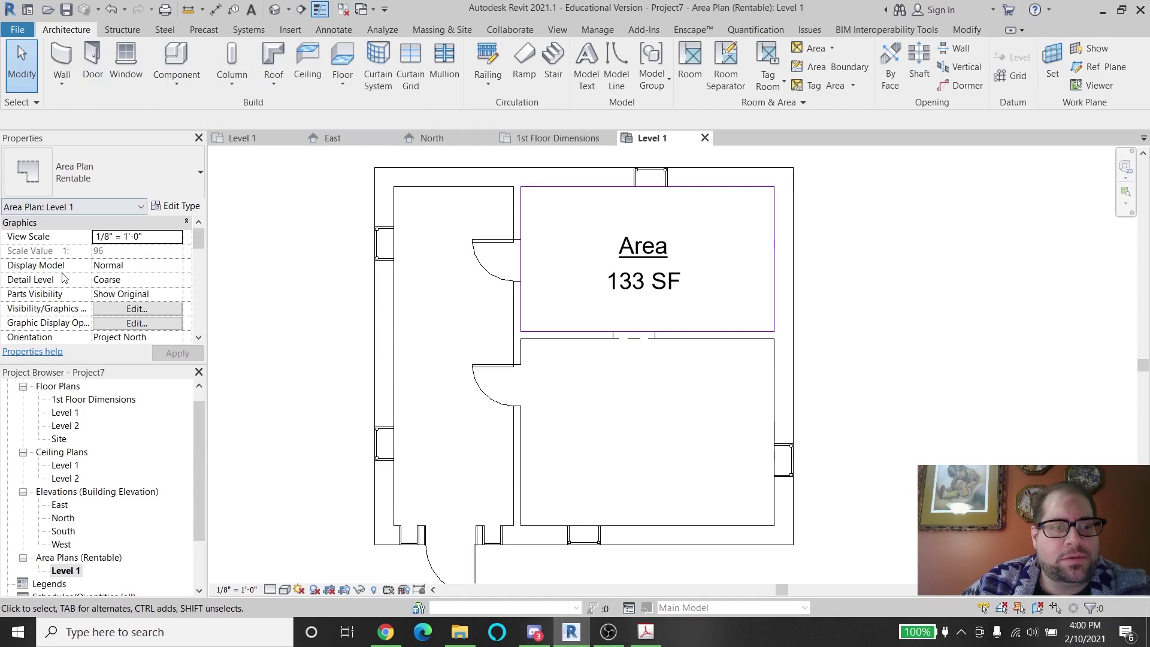
pyautogui.doubleClick(72, 413)
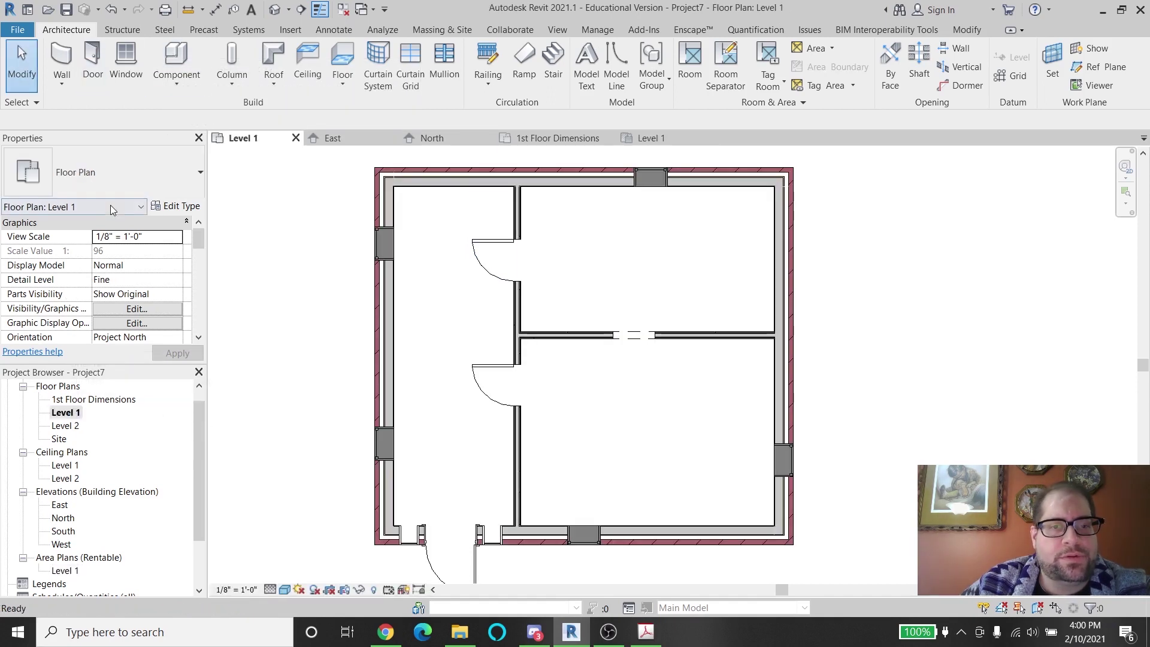
pyautogui.click(175, 62)
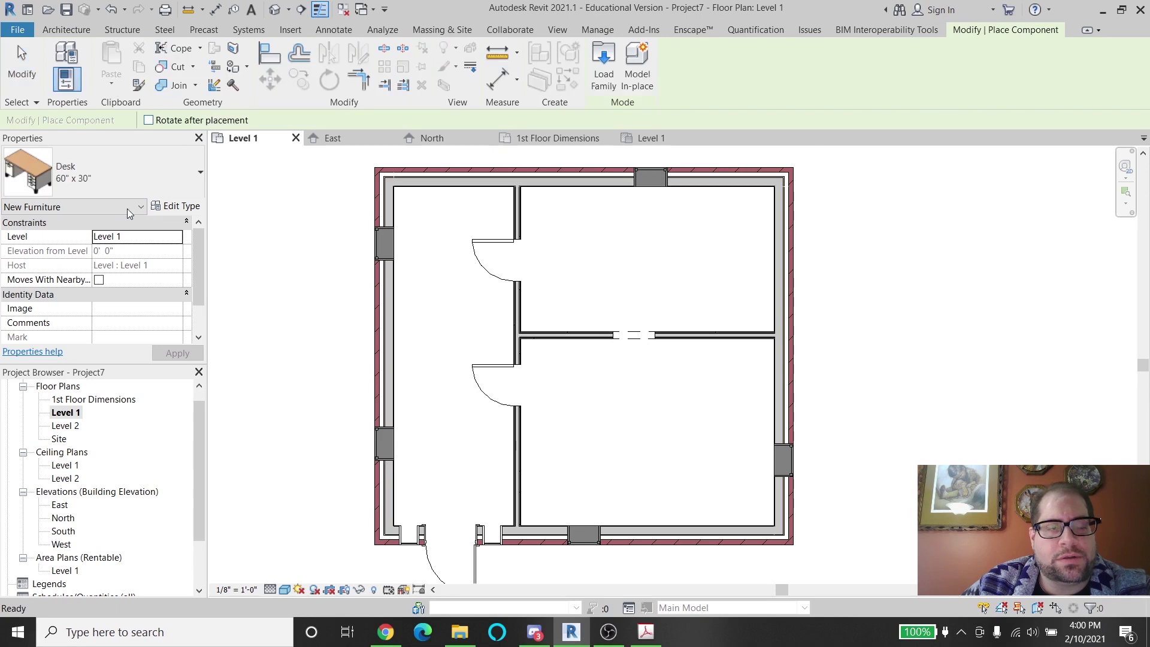
pyautogui.click(84, 193)
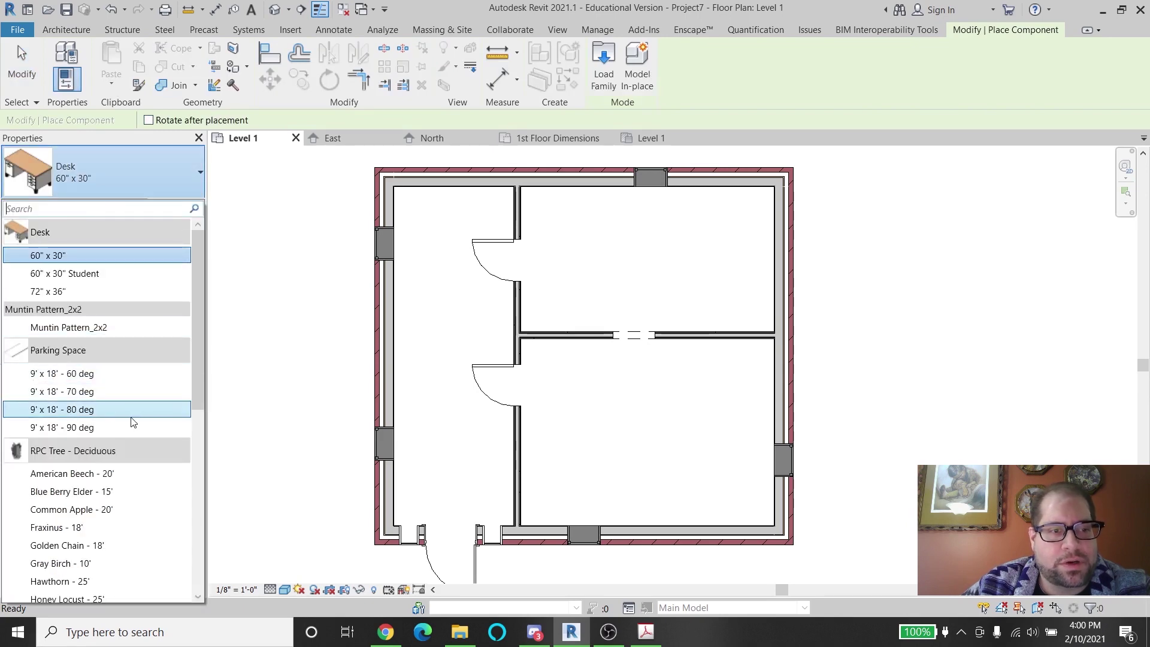
pyautogui.scroll(-6, 129, 423)
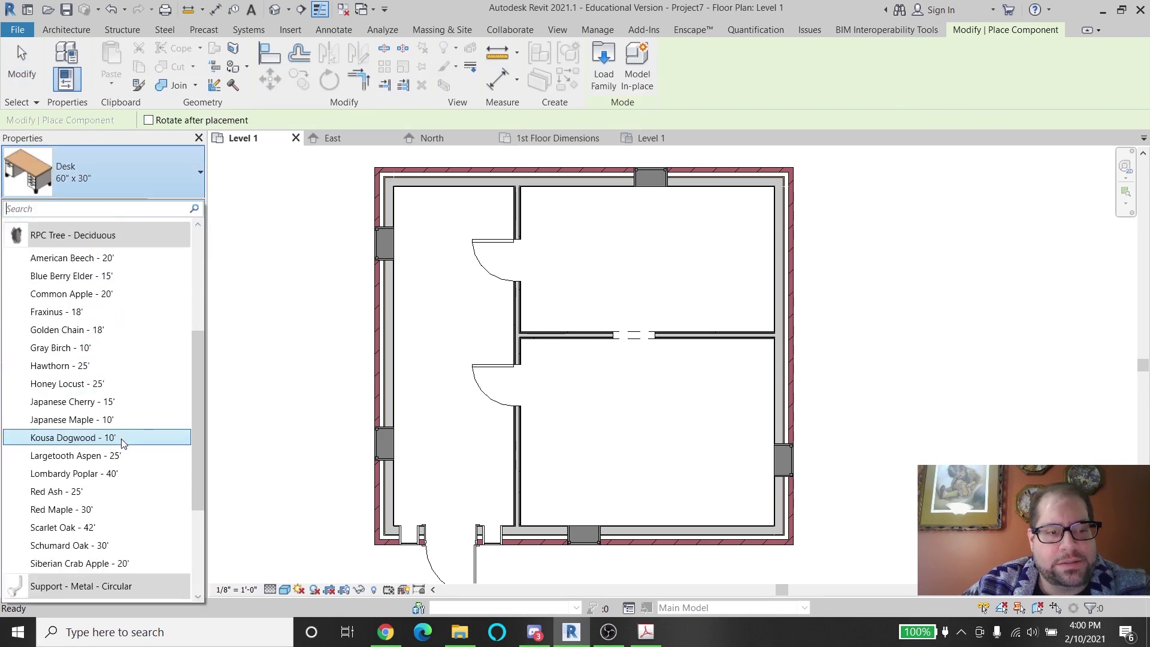
pyautogui.scroll(-3, 128, 375)
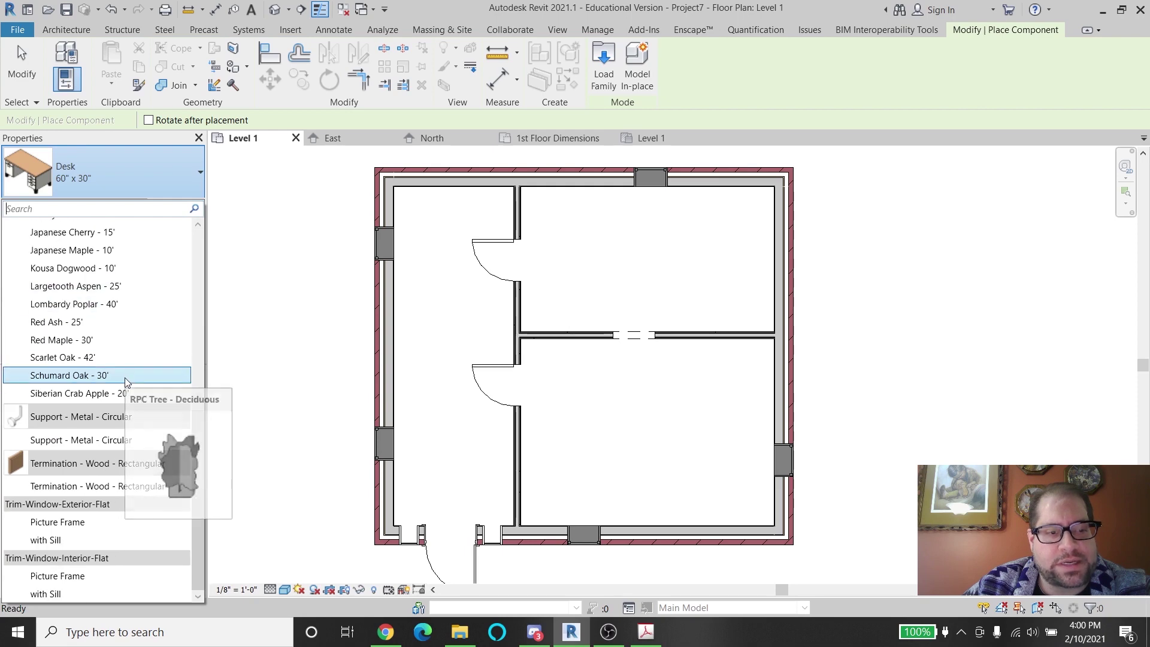
pyautogui.scroll(6, 89, 264)
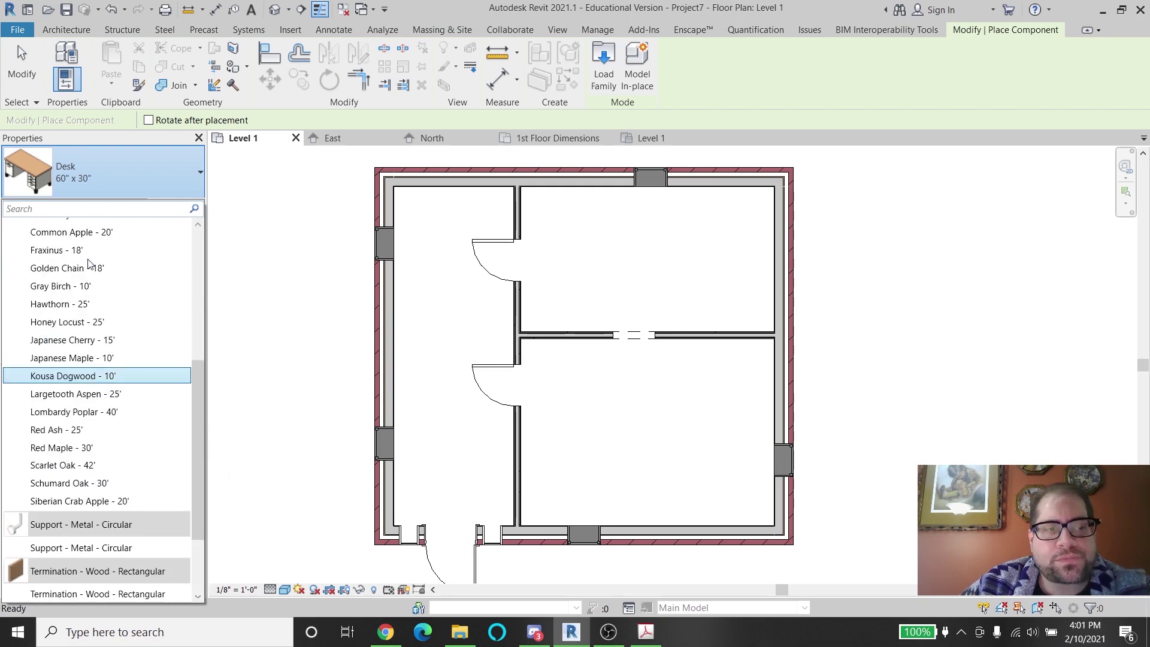
pyautogui.scroll(3, 88, 264)
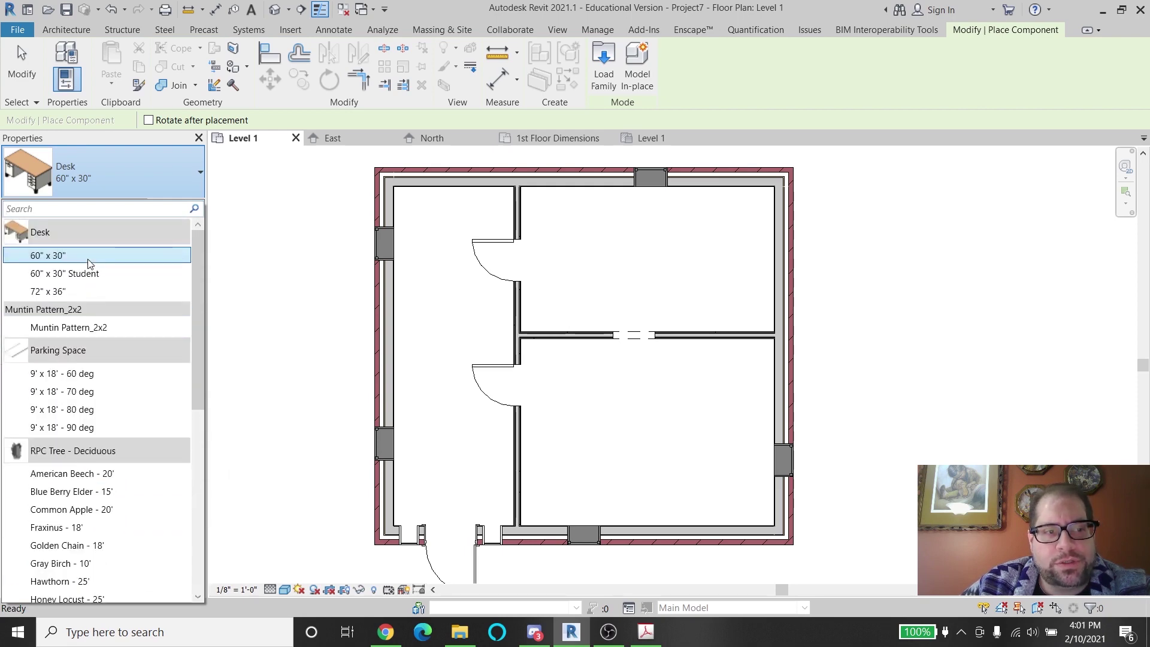
pyautogui.click(605, 90)
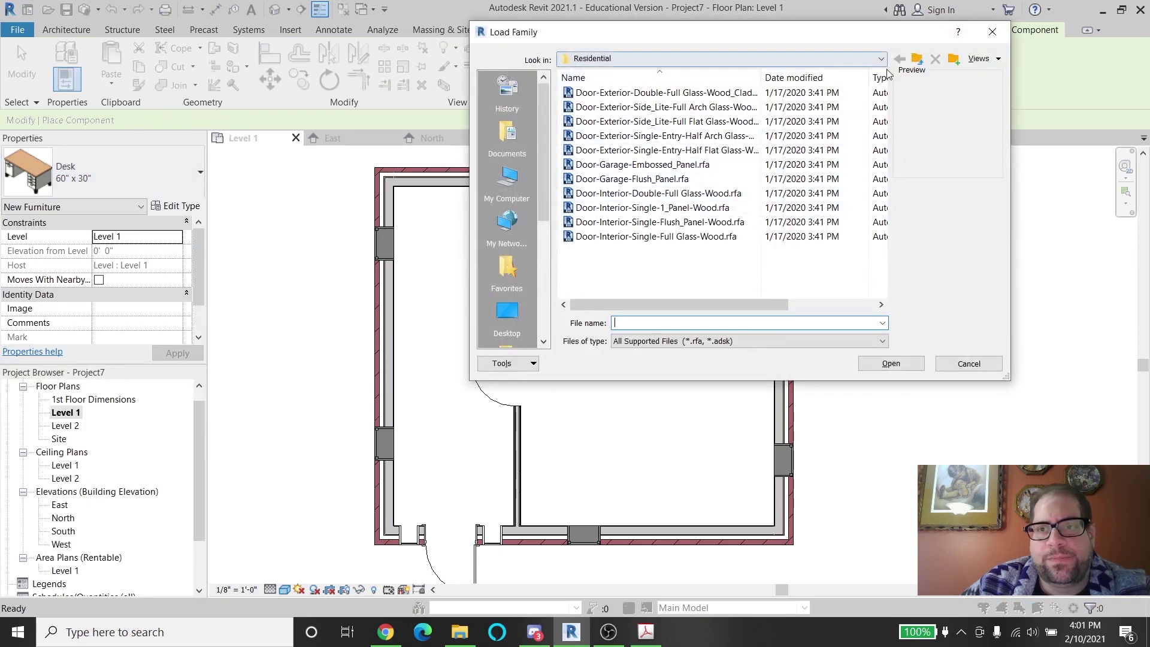
# Browse the library to Plumbing > Architectural > Fixtures > Water Closets
pyautogui.click(917, 60)
pyautogui.click(917, 59)
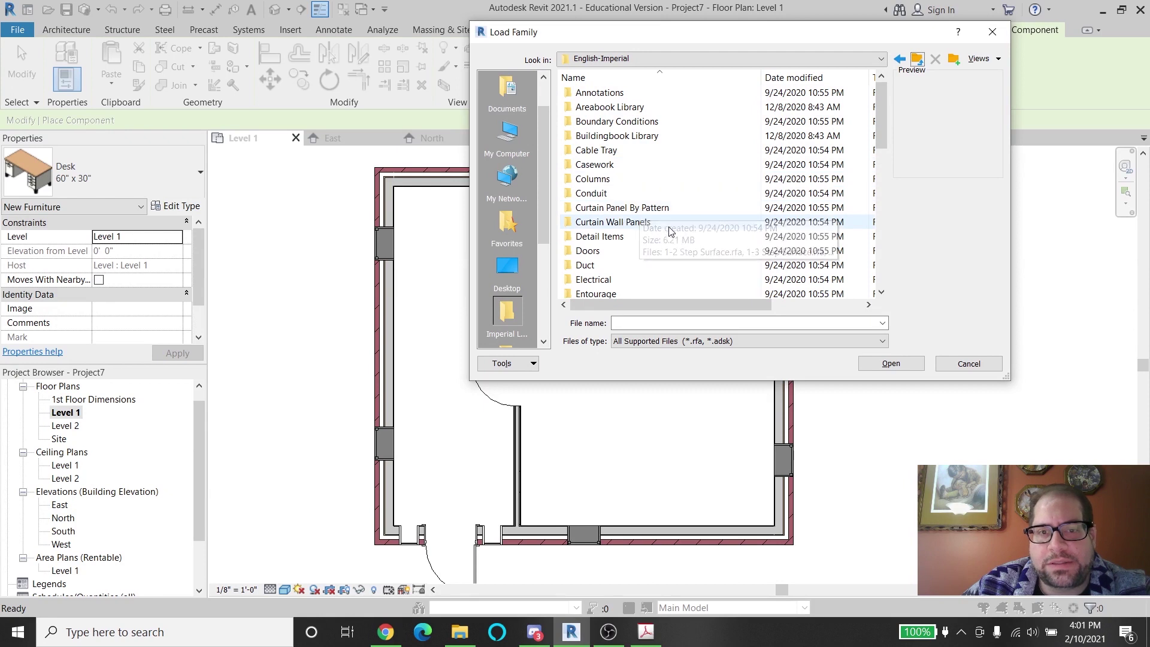
pyautogui.scroll(-1, 679, 242)
pyautogui.scroll(-3, 678, 243)
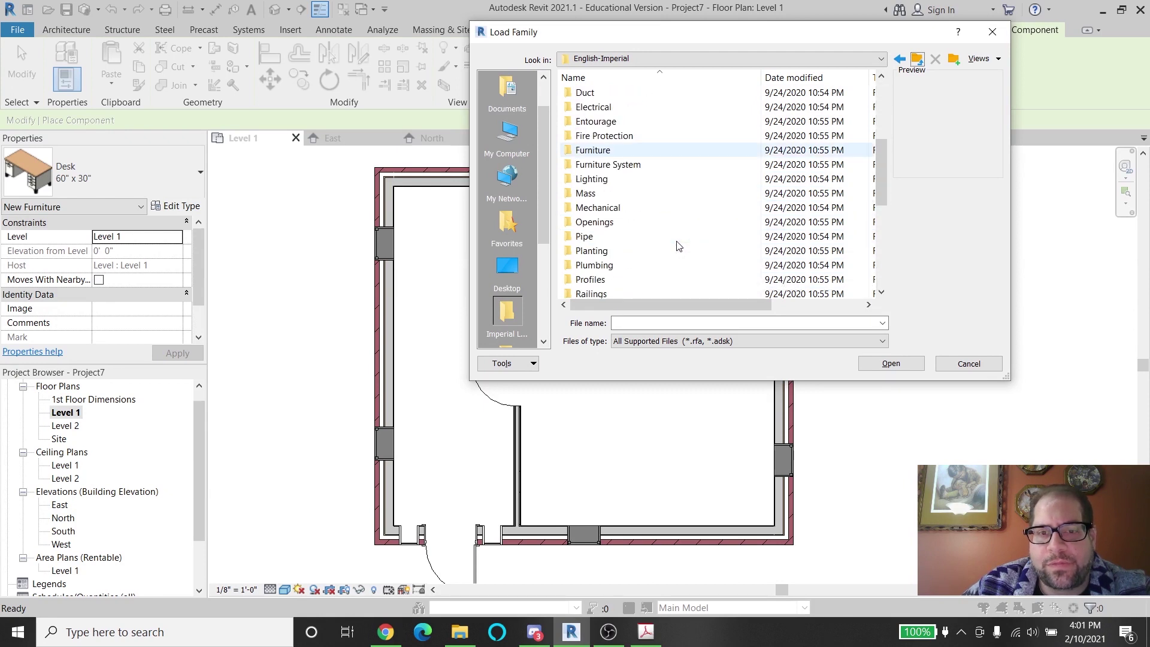
pyautogui.doubleClick(595, 266)
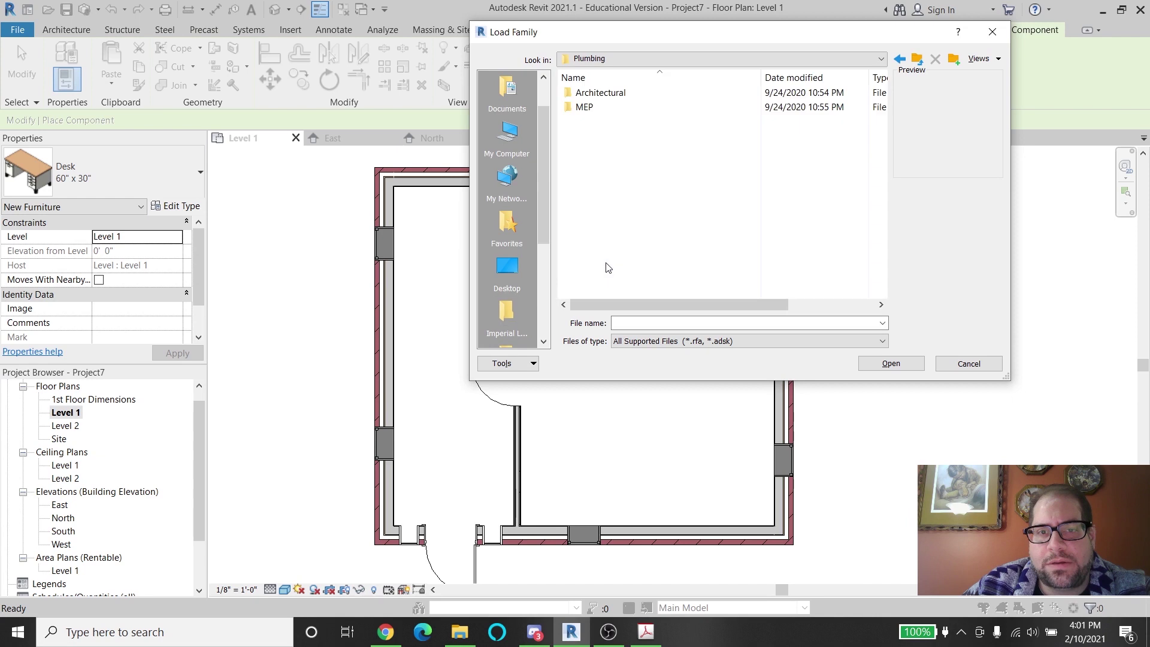
pyautogui.doubleClick(607, 96)
pyautogui.doubleClick(612, 109)
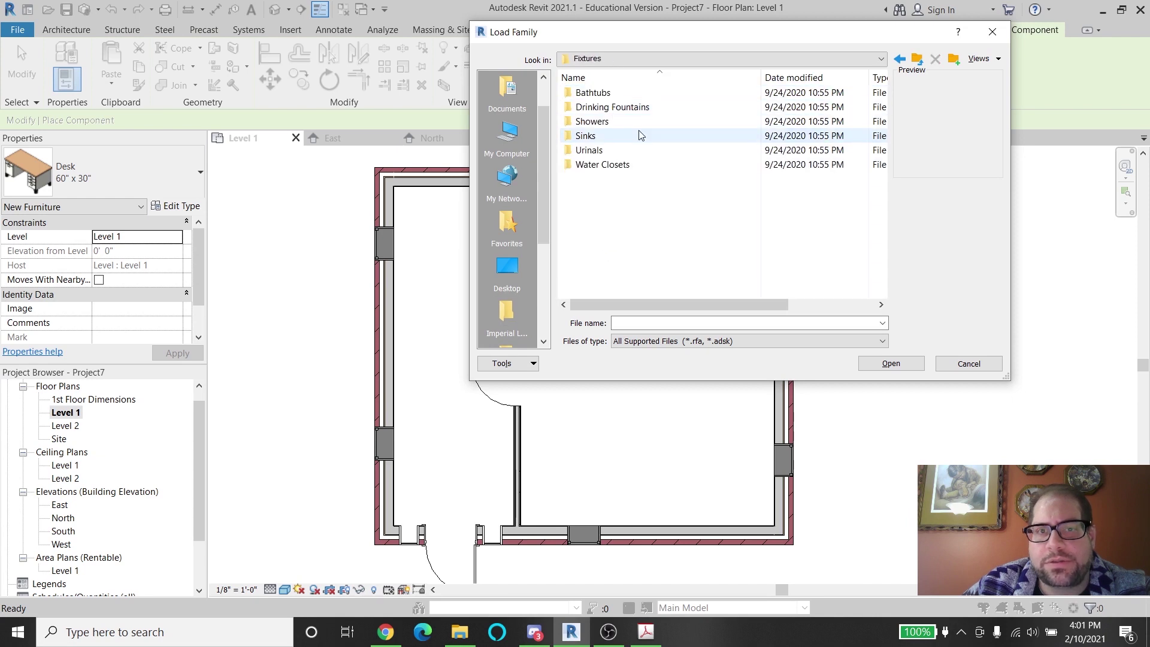
pyautogui.doubleClick(623, 170)
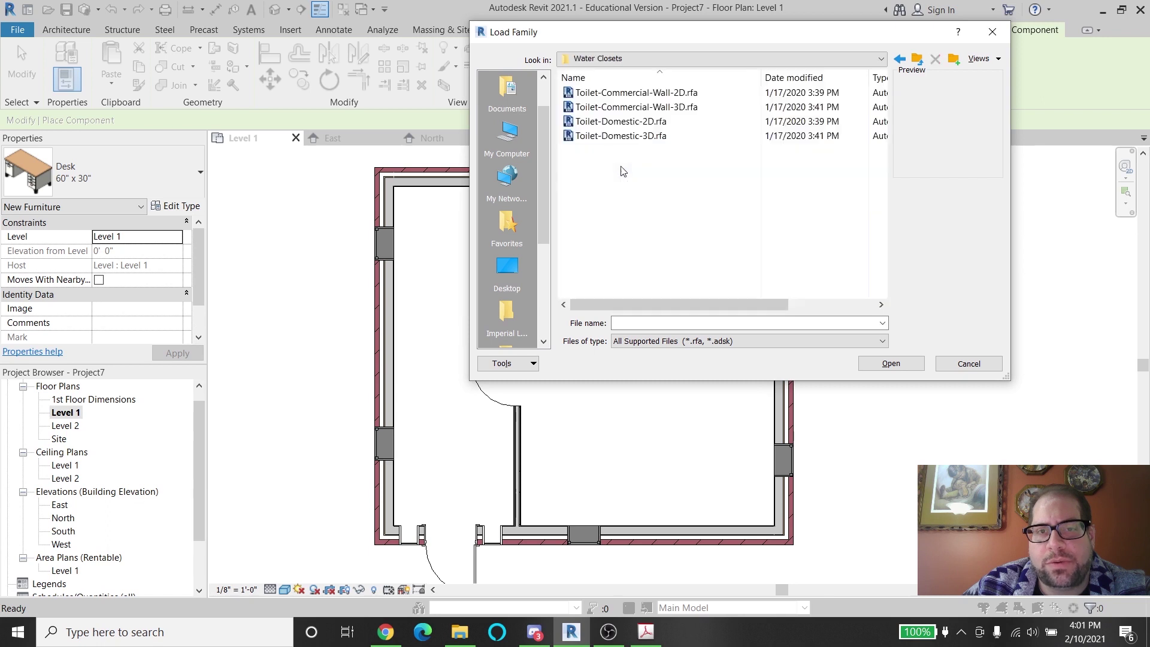
# Load Toilet-Domestic-3D and place a toilet in the upper-right room's top corner
pyautogui.click(637, 137)
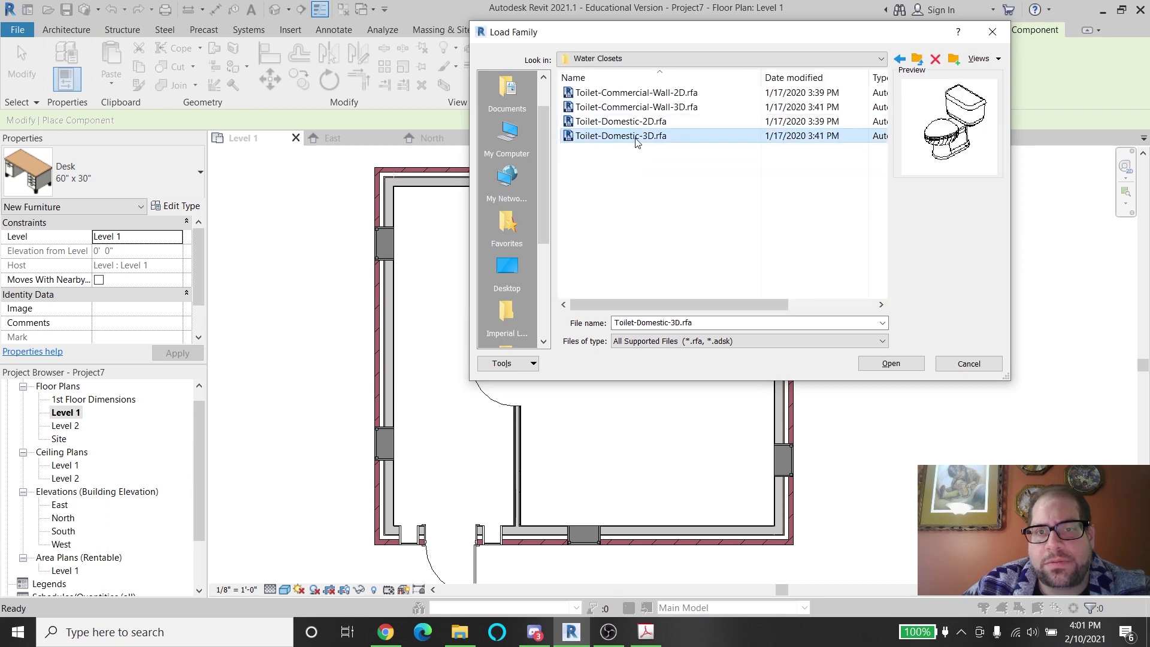
pyautogui.click(657, 109)
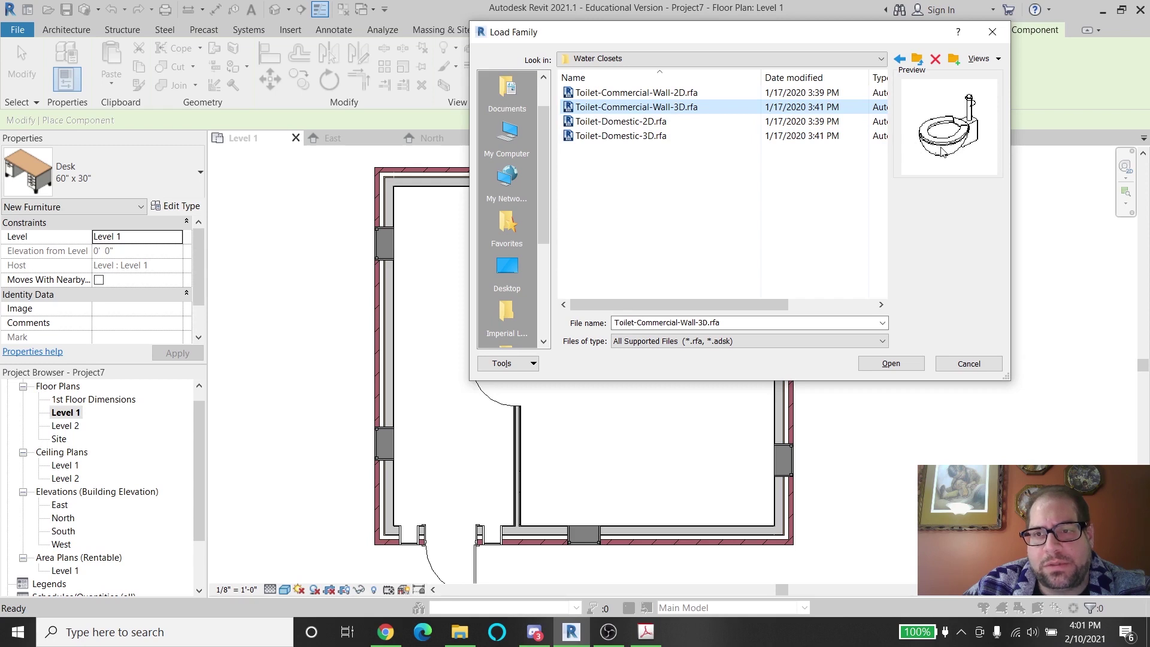
pyautogui.click(647, 138)
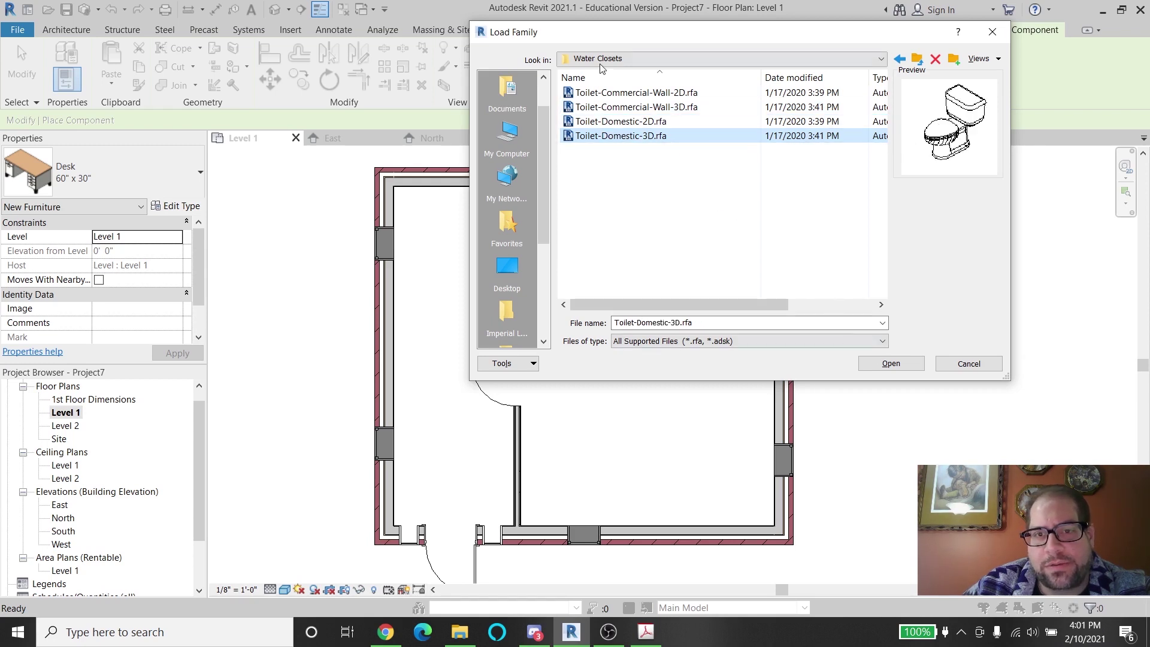
pyautogui.click(652, 123)
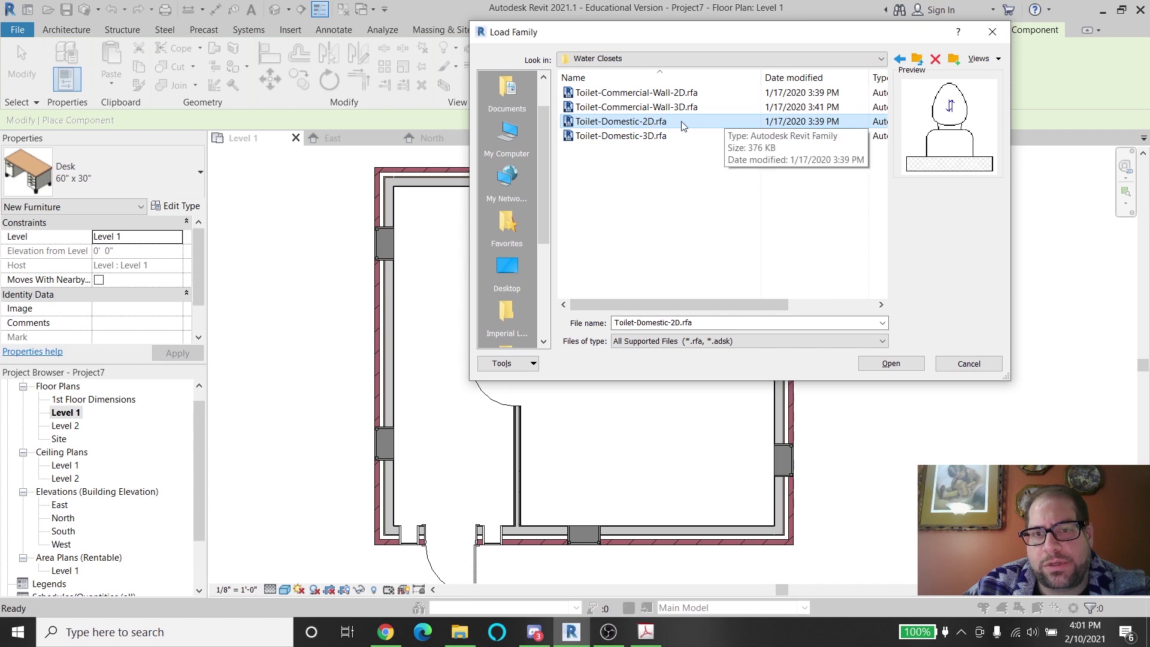
pyautogui.click(690, 137)
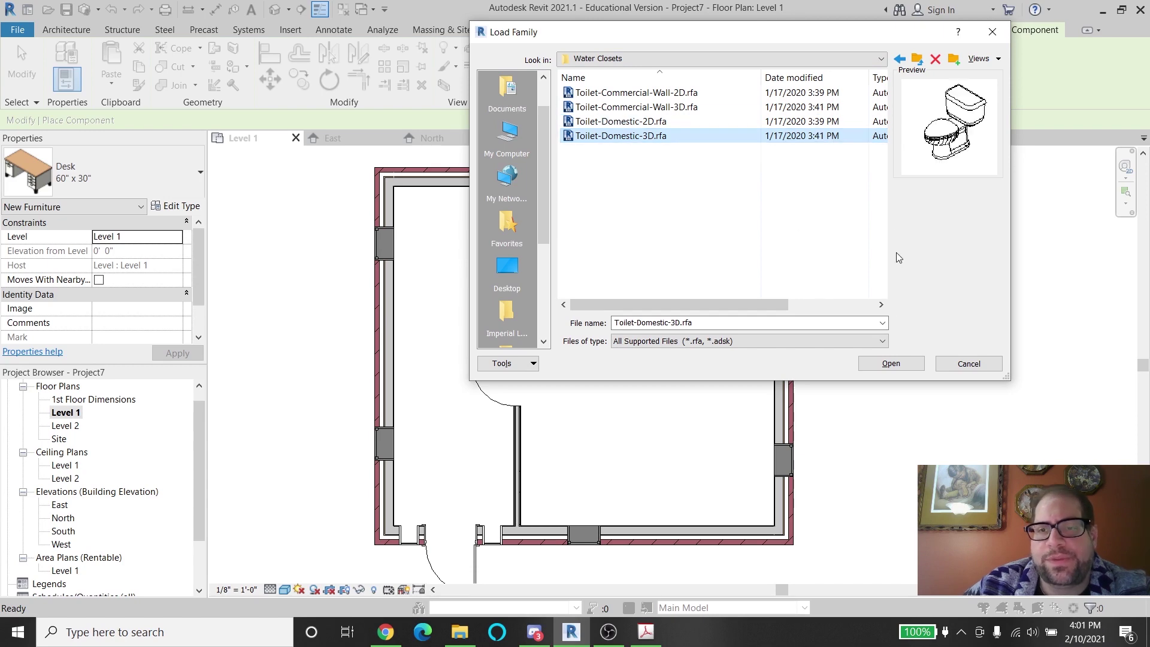
pyautogui.click(890, 363)
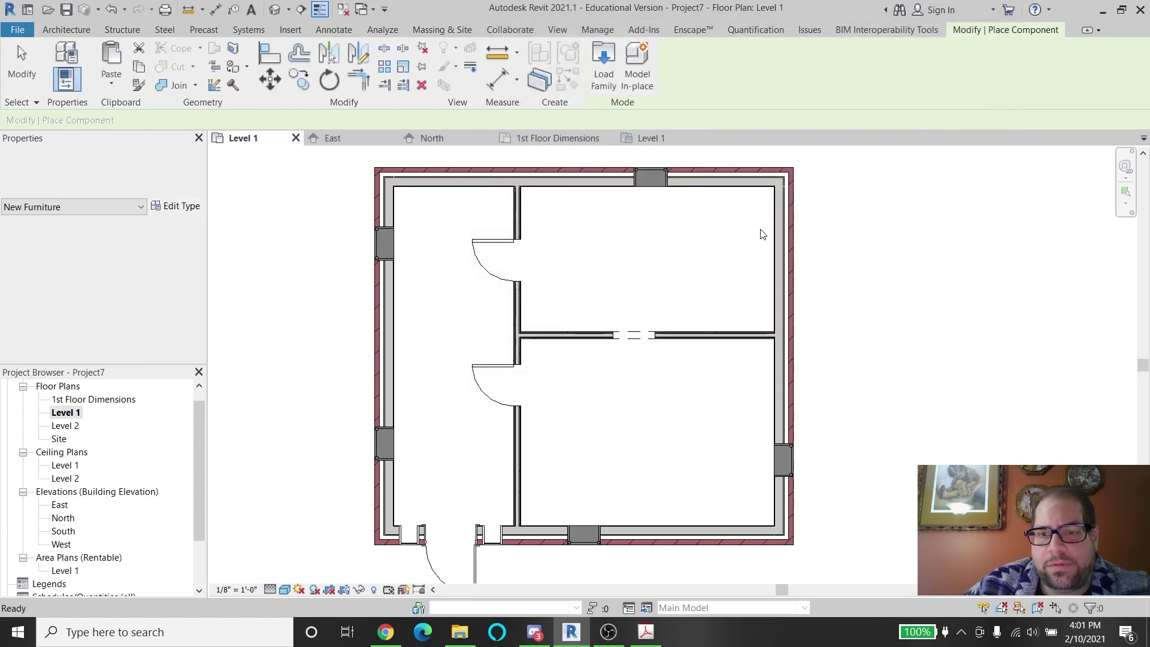
pyautogui.click(732, 212)
pyautogui.click(603, 68)
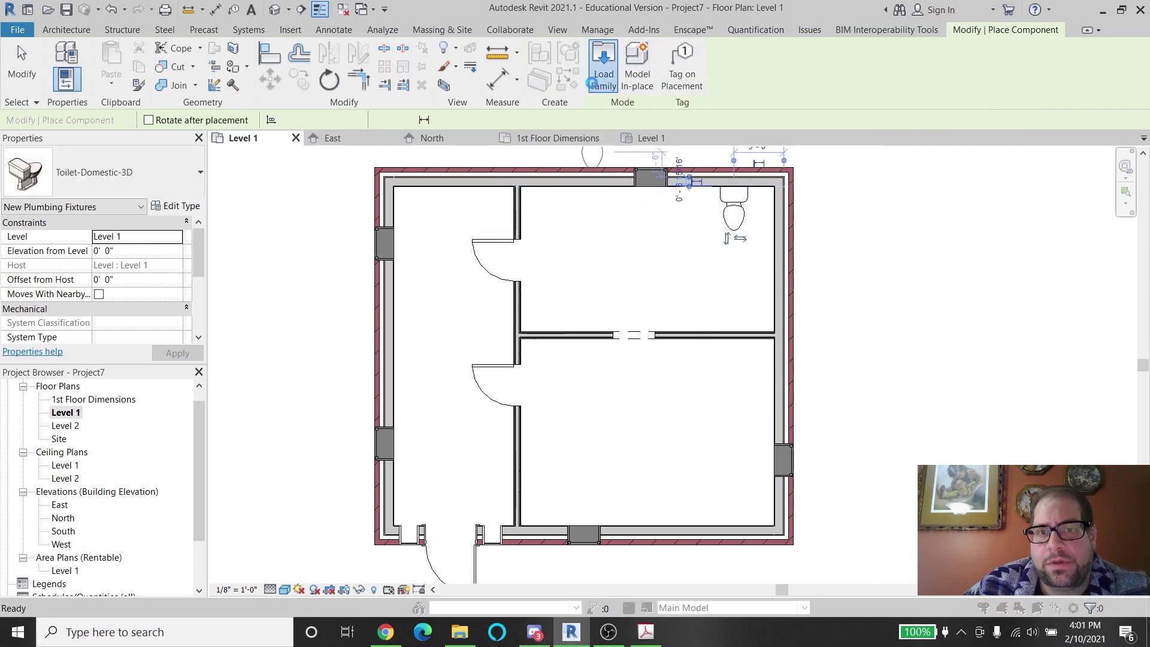
# Open the Sinks folder and compare the vanity, kitchen and 2D sink families
pyautogui.click(917, 59)
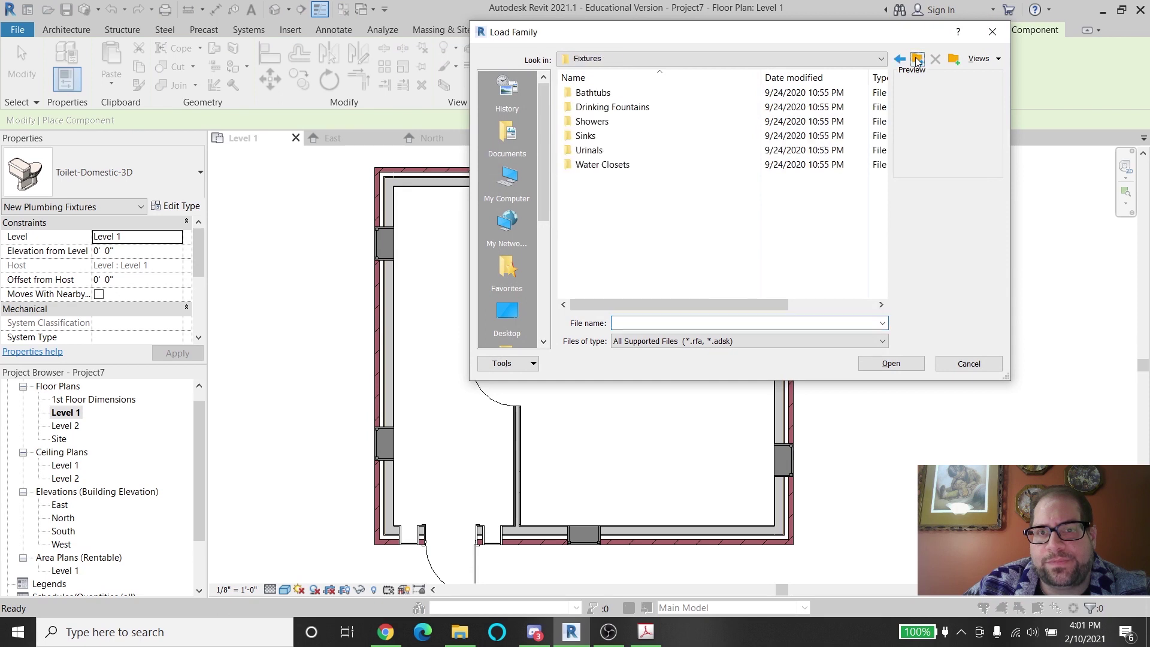
pyautogui.doubleClick(595, 131)
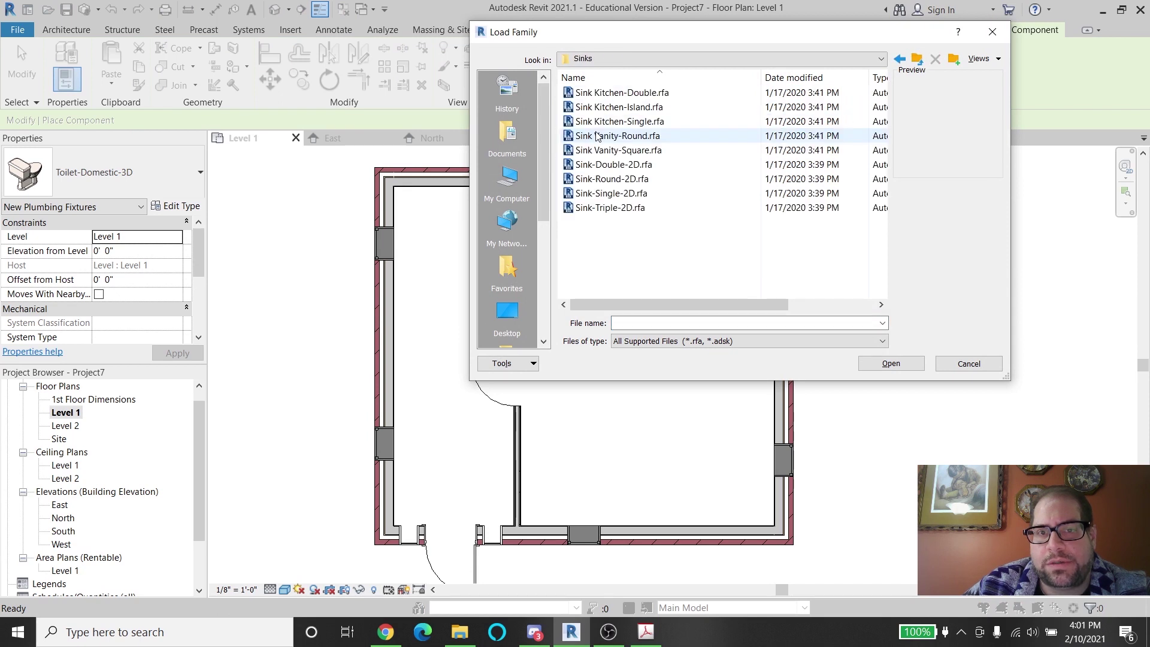
pyautogui.click(642, 137)
pyautogui.click(650, 109)
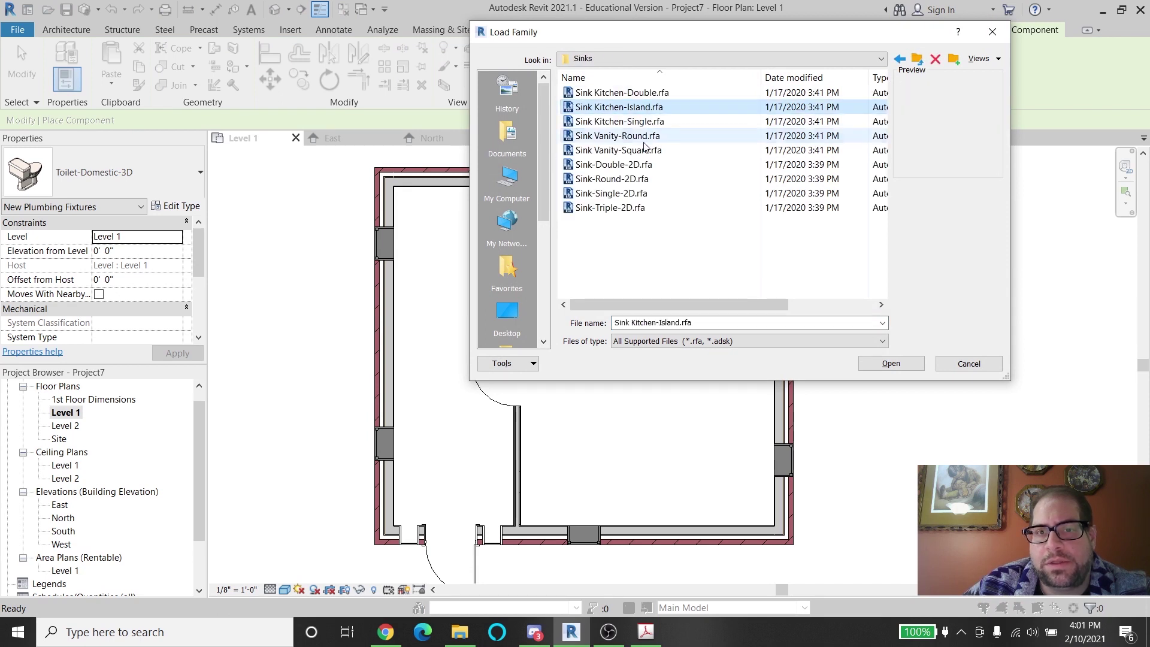
pyautogui.click(646, 136)
pyautogui.click(641, 165)
pyautogui.click(639, 179)
pyautogui.click(634, 194)
pyautogui.click(626, 208)
pyautogui.click(629, 193)
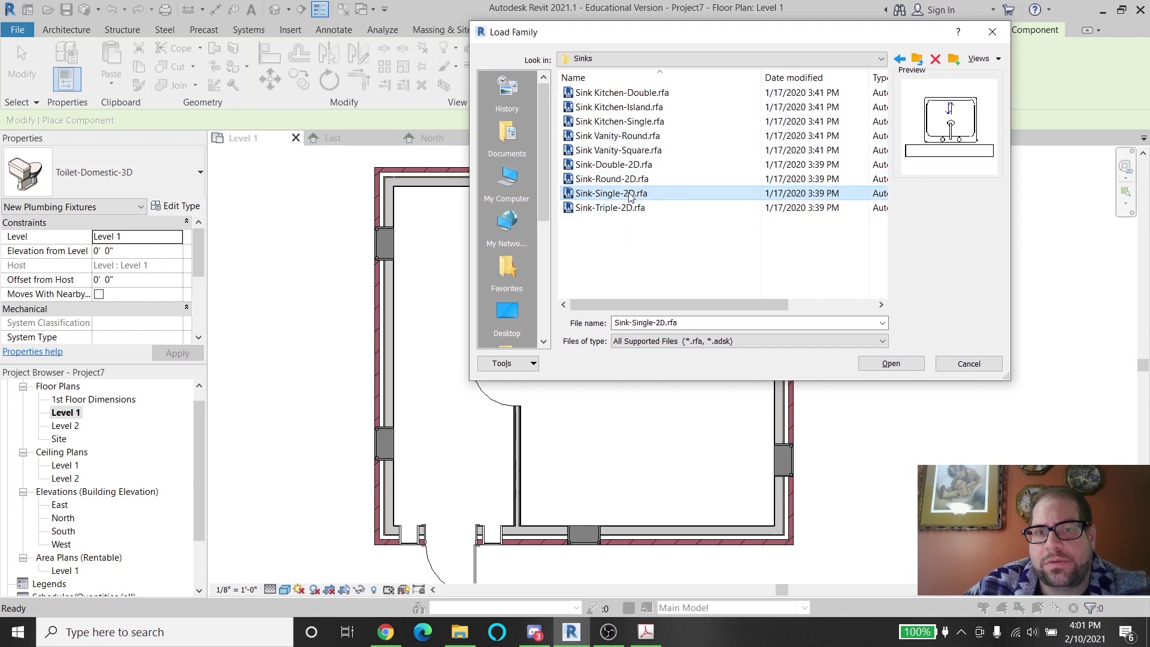
pyautogui.click(635, 150)
pyautogui.click(638, 122)
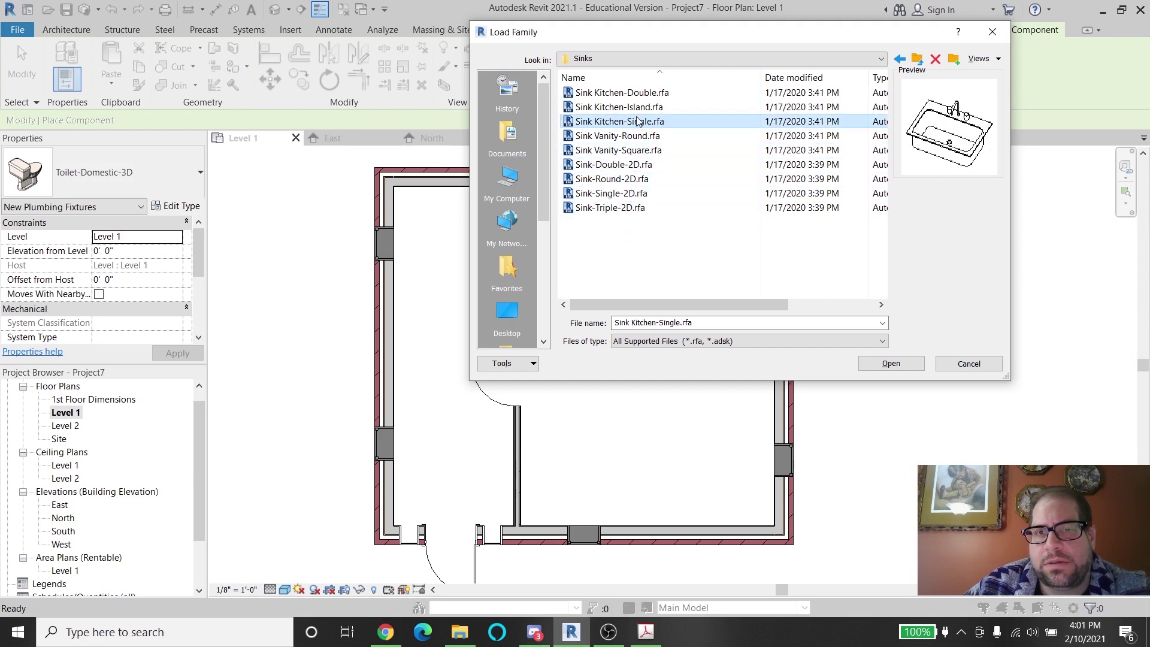
pyautogui.click(626, 93)
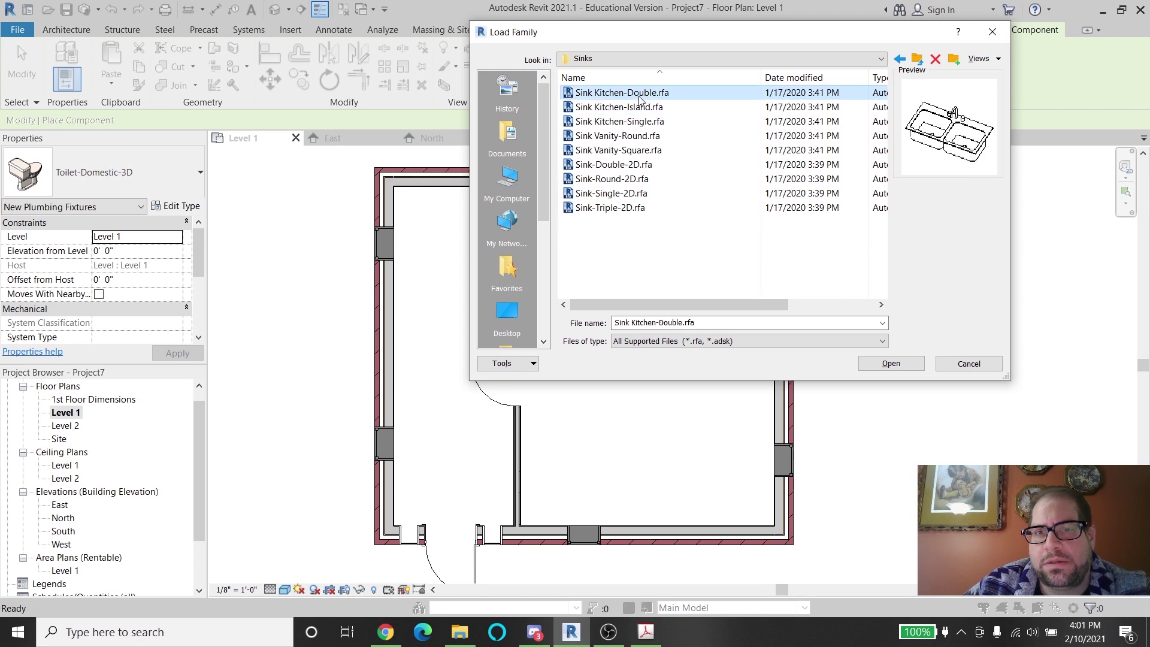
pyautogui.click(640, 122)
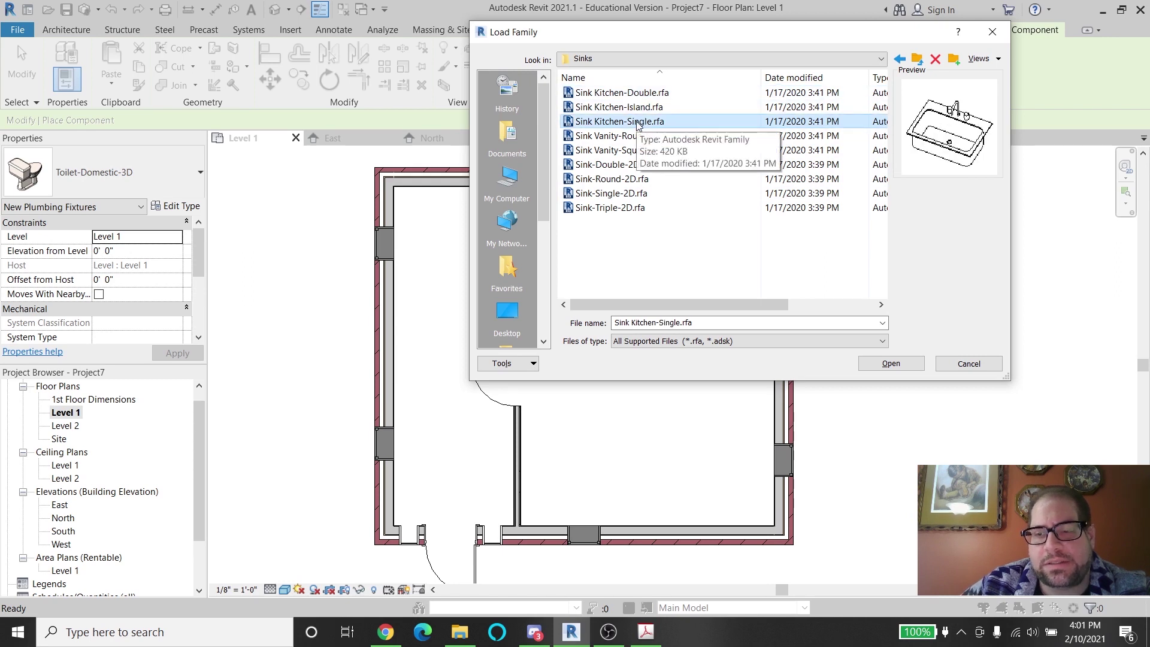
# Select Sink-Single-2D and load it as the 26" x 22" component to place
pyautogui.press('Down')
pyautogui.press('Down')
pyautogui.press('Down')
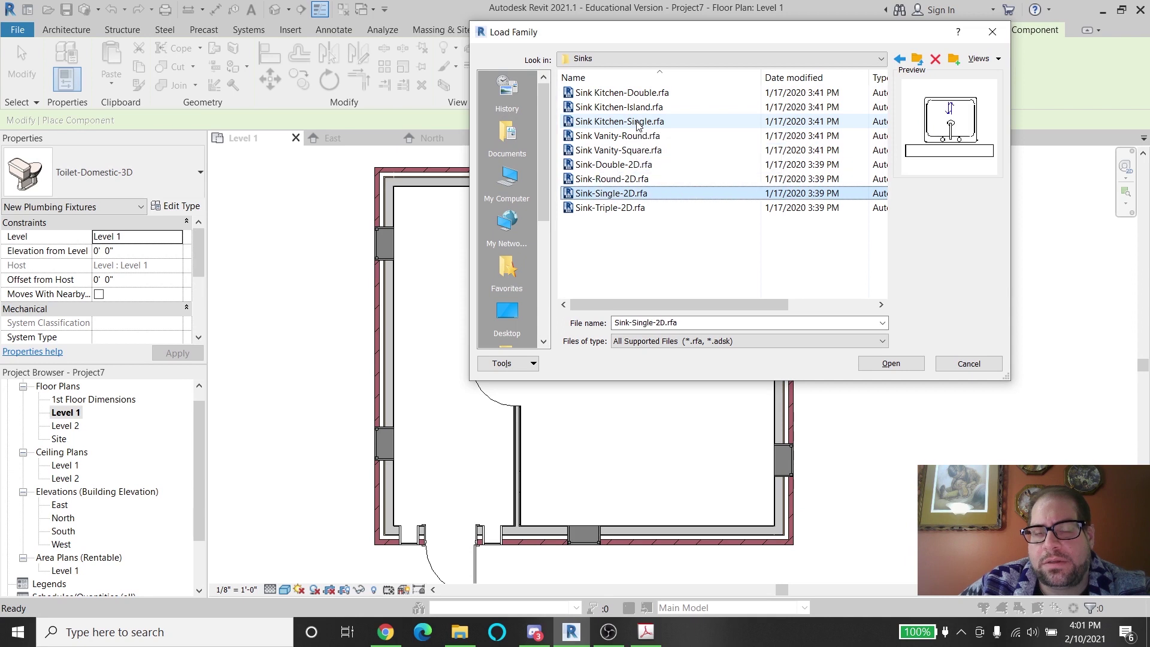
pyautogui.press('Down')
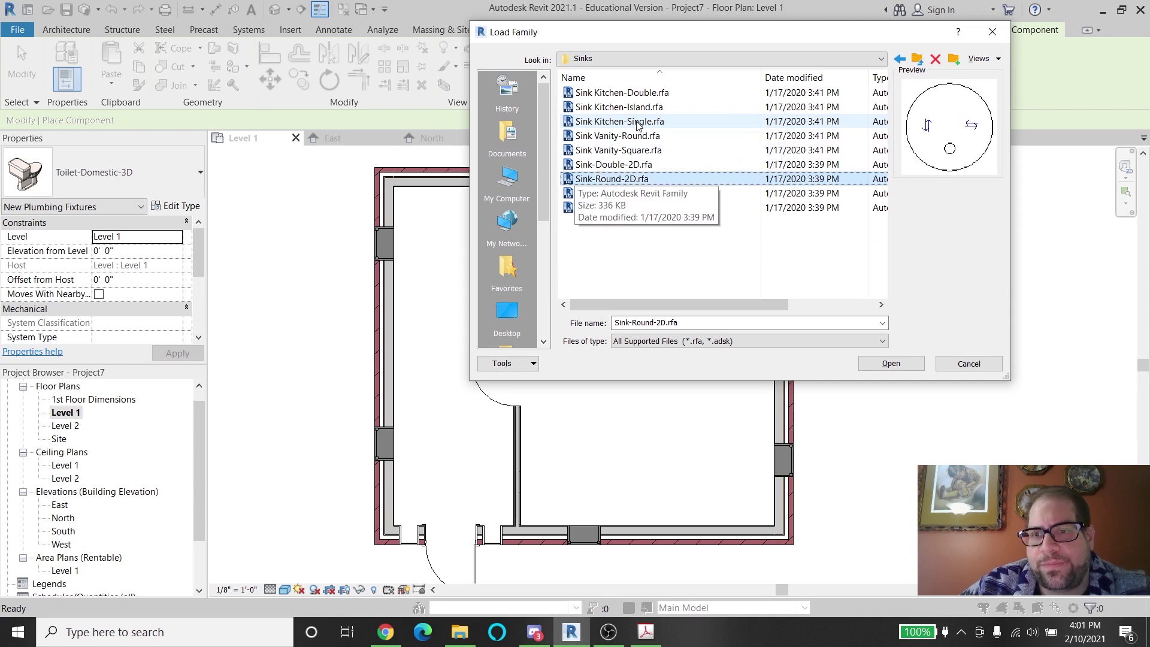
pyautogui.click(608, 194)
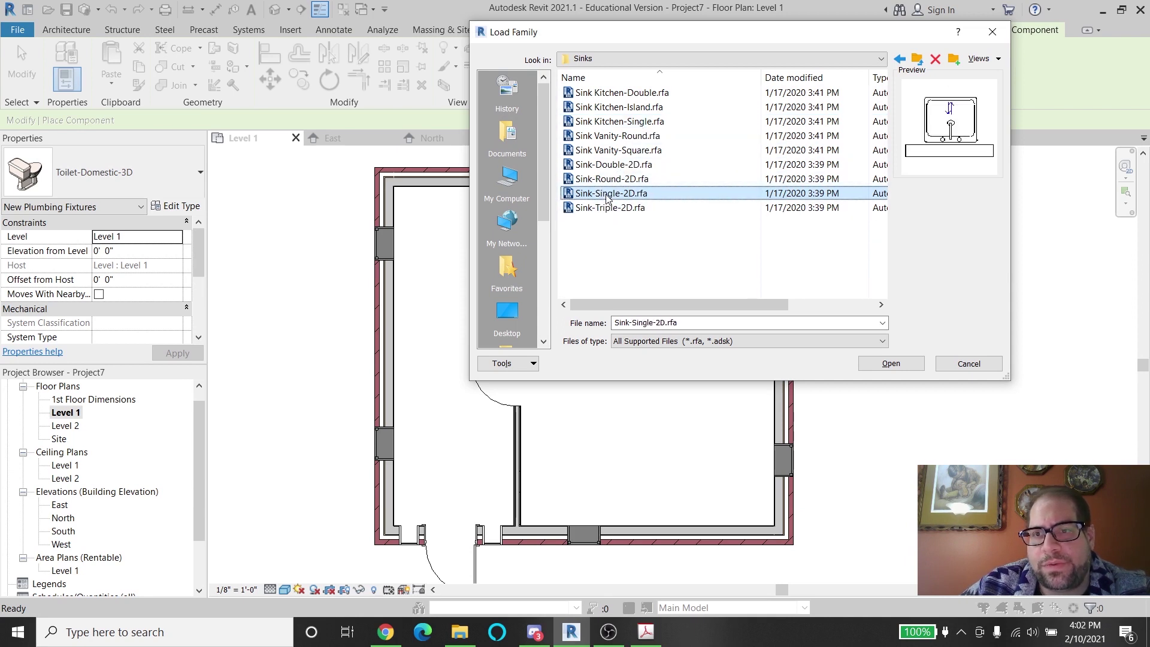
pyautogui.click(891, 363)
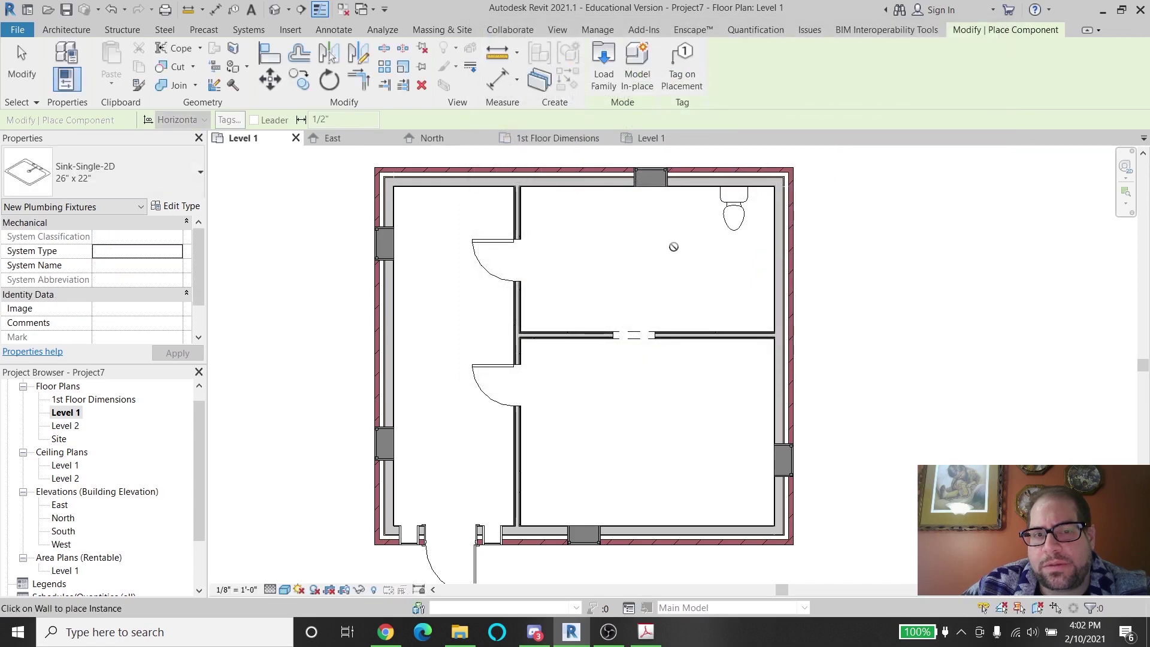
# Load Sink Vanity-Round and place one beside the toilet
pyautogui.click(603, 66)
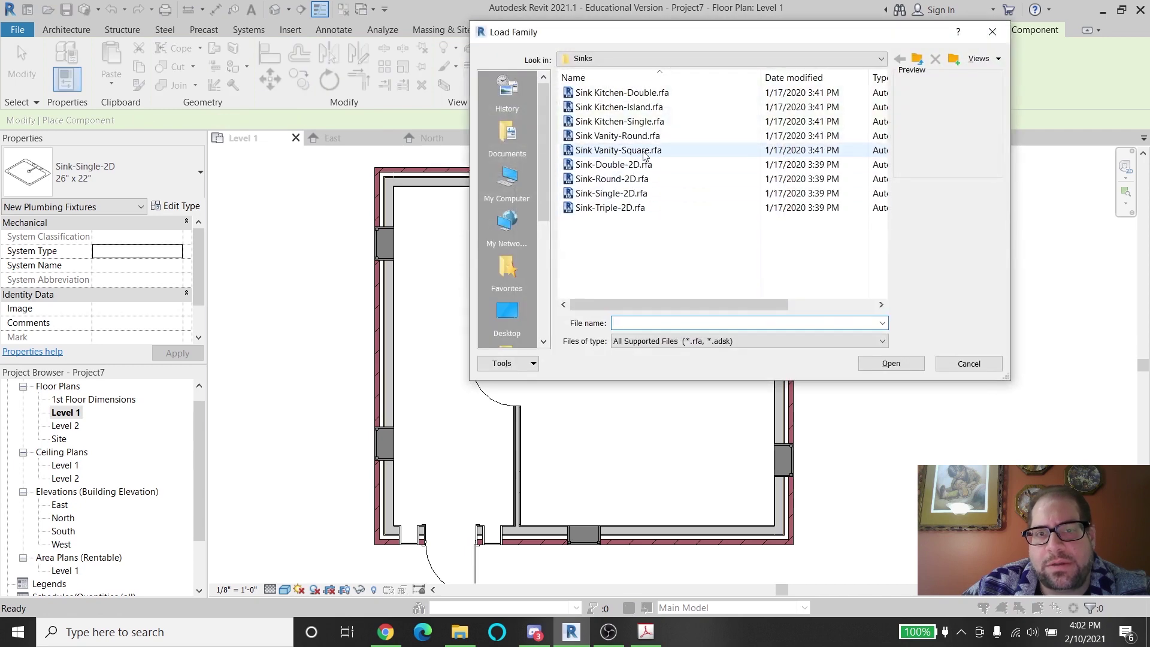
pyautogui.click(645, 151)
pyautogui.click(646, 137)
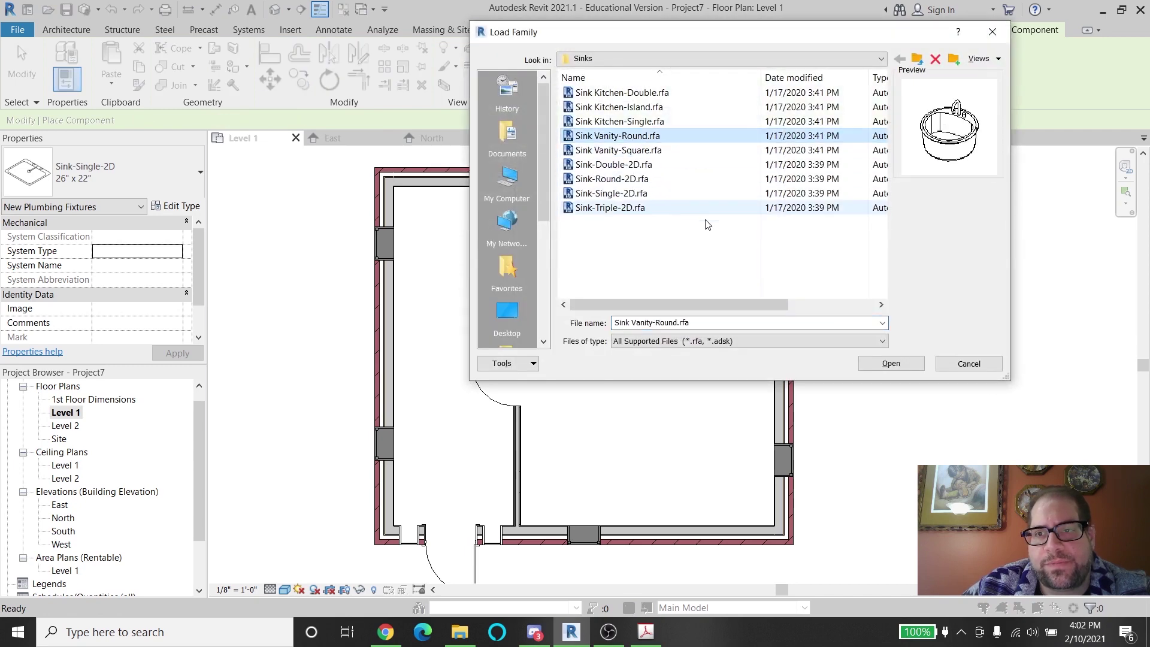
pyautogui.click(890, 363)
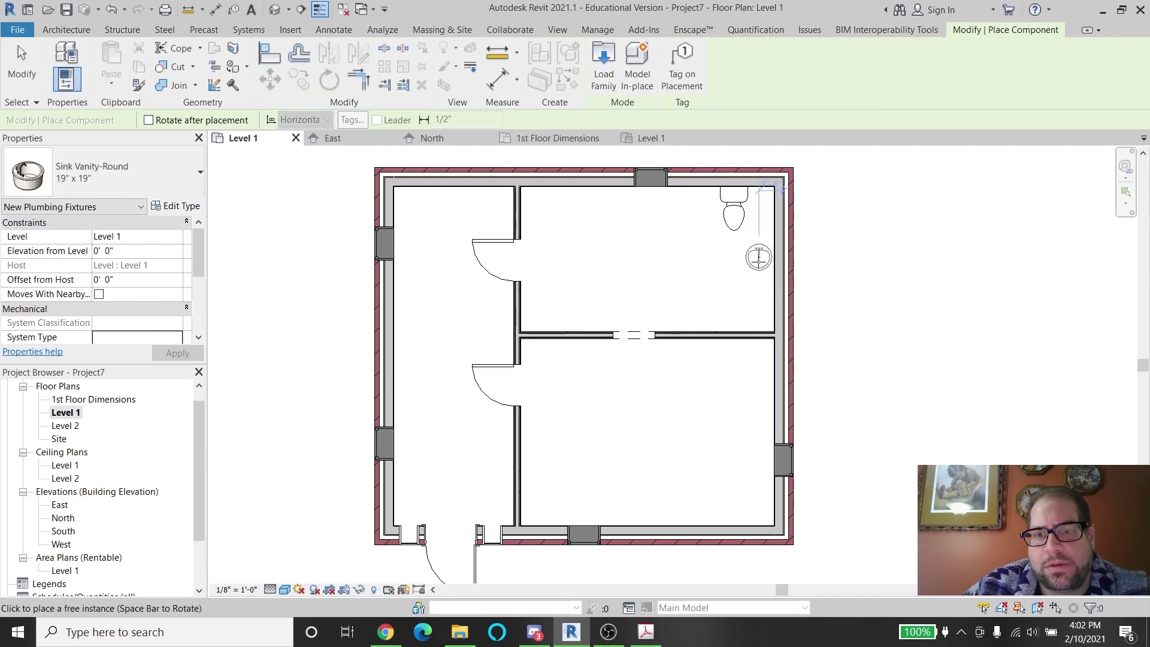
pyautogui.click(751, 259)
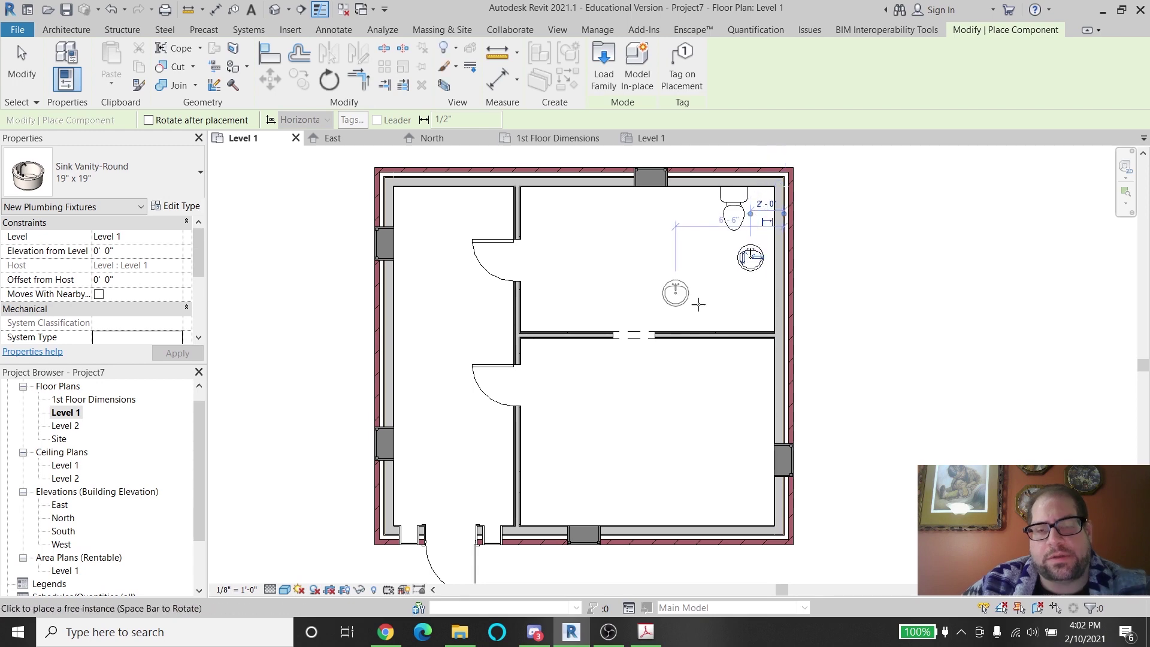
pyautogui.press('Escape')
pyautogui.press('Escape')
# Rotate the round vanity sink 90 degrees
pyautogui.scroll(3, 754, 291)
pyautogui.click(753, 230)
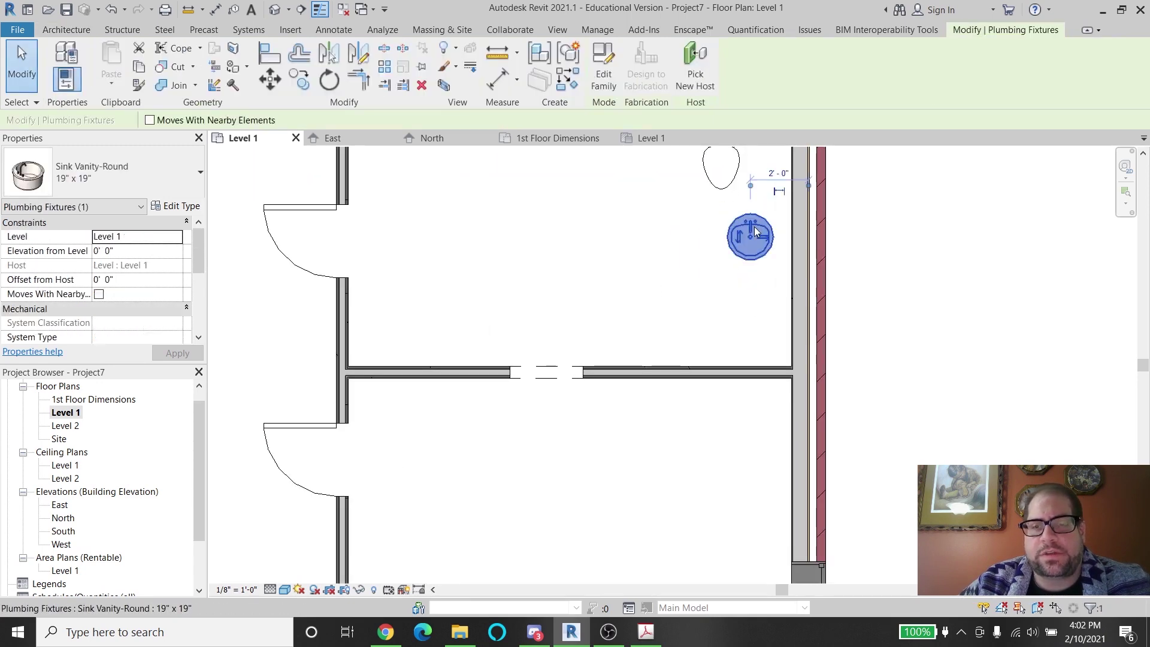
pyautogui.click(337, 76)
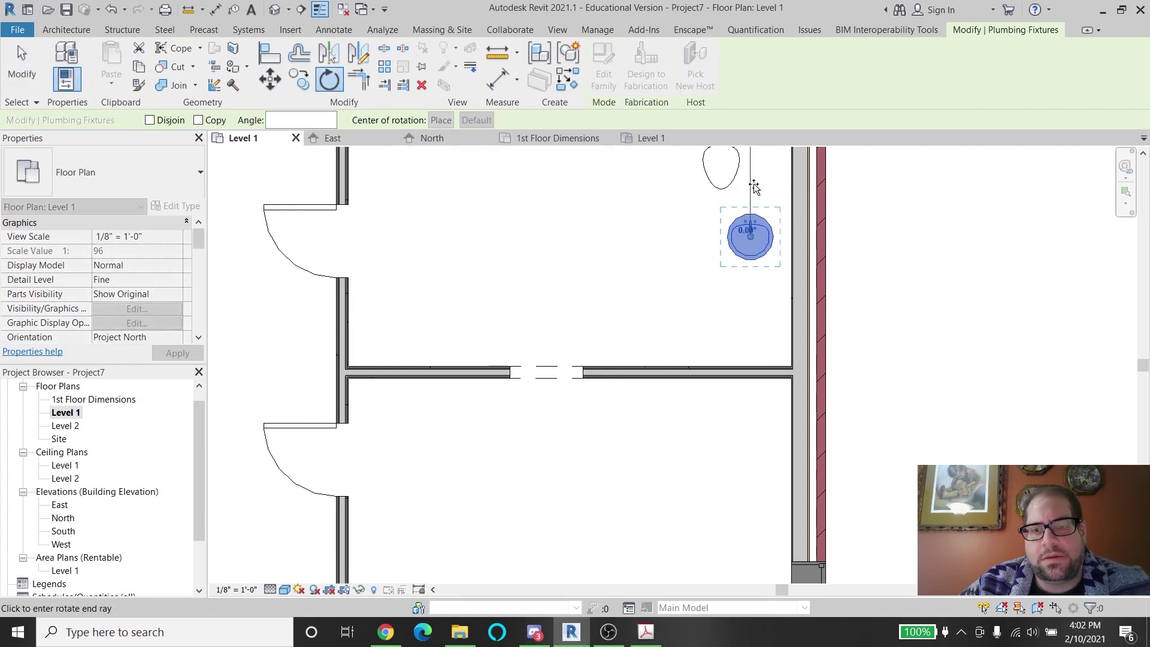
pyautogui.click(761, 186)
pyautogui.click(867, 240)
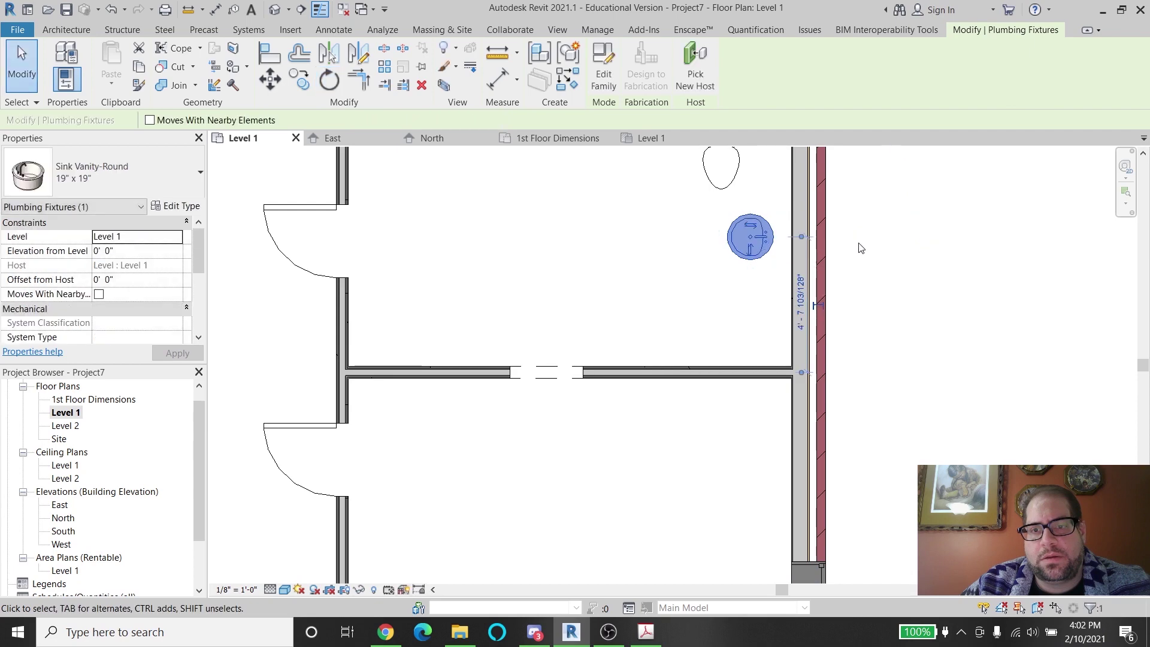
pyautogui.click(848, 258)
# Move the vanity sink down below the toilet toward the right-hand wall
pyautogui.moveTo(749, 238); pyautogui.dragTo(740, 268, button='middle')
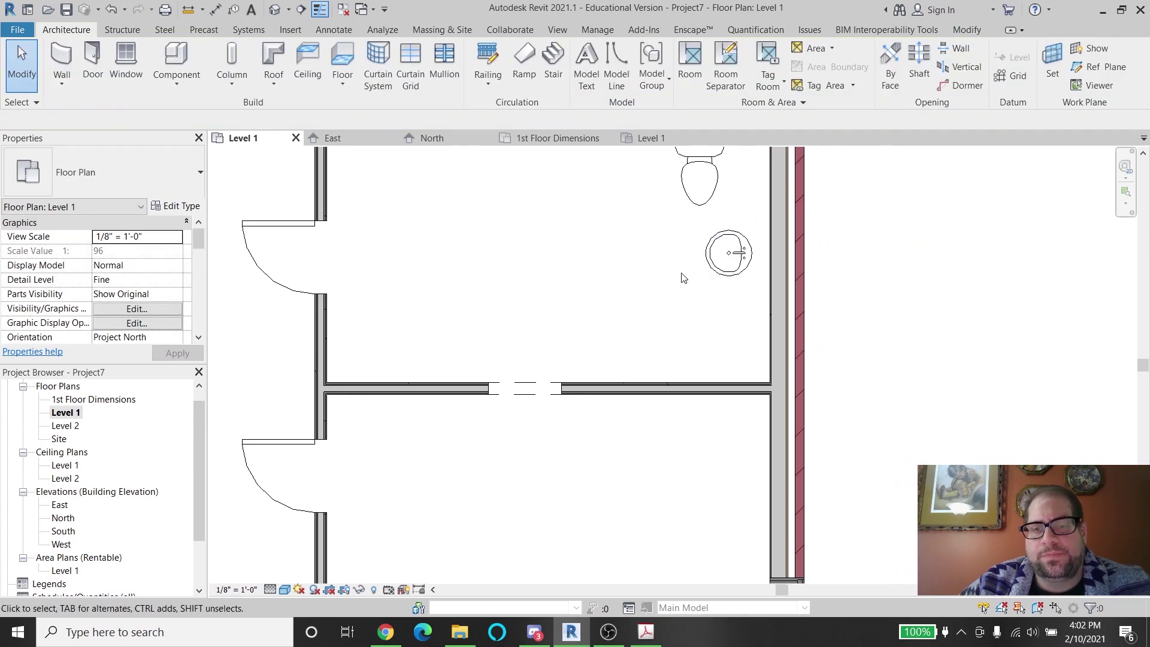
pyautogui.click(739, 271)
pyautogui.moveTo(740, 273); pyautogui.dragTo(749, 300)
pyautogui.click(835, 300)
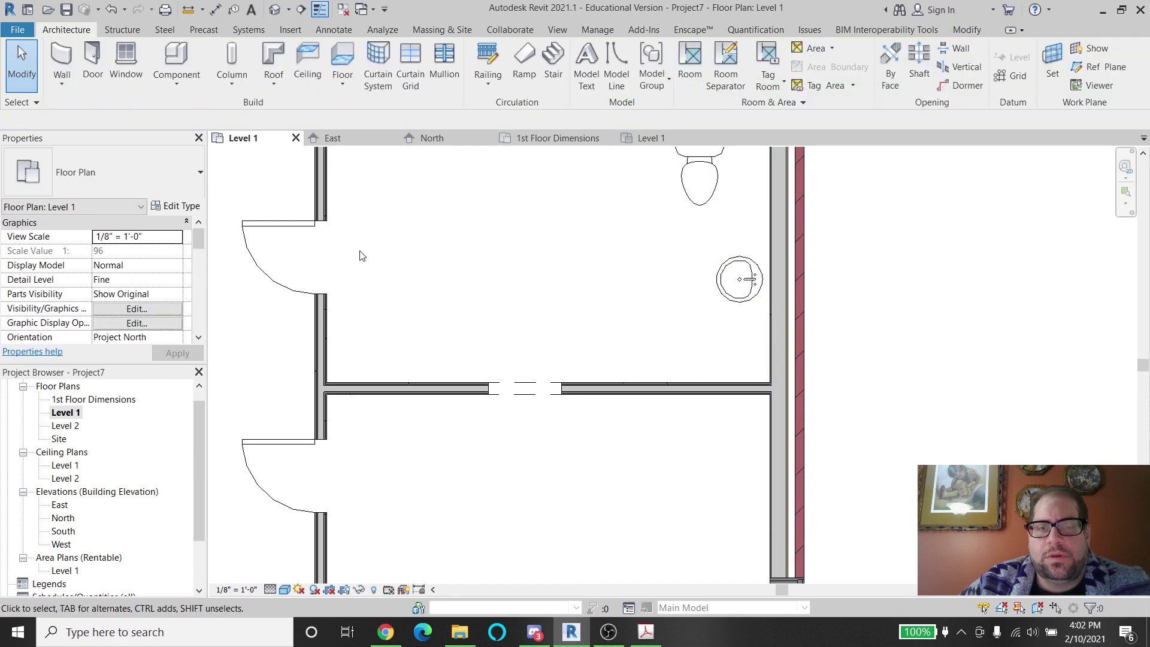
pyautogui.scroll(-2, 616, 264)
pyautogui.moveTo(695, 282); pyautogui.dragTo(805, 203, button='middle')
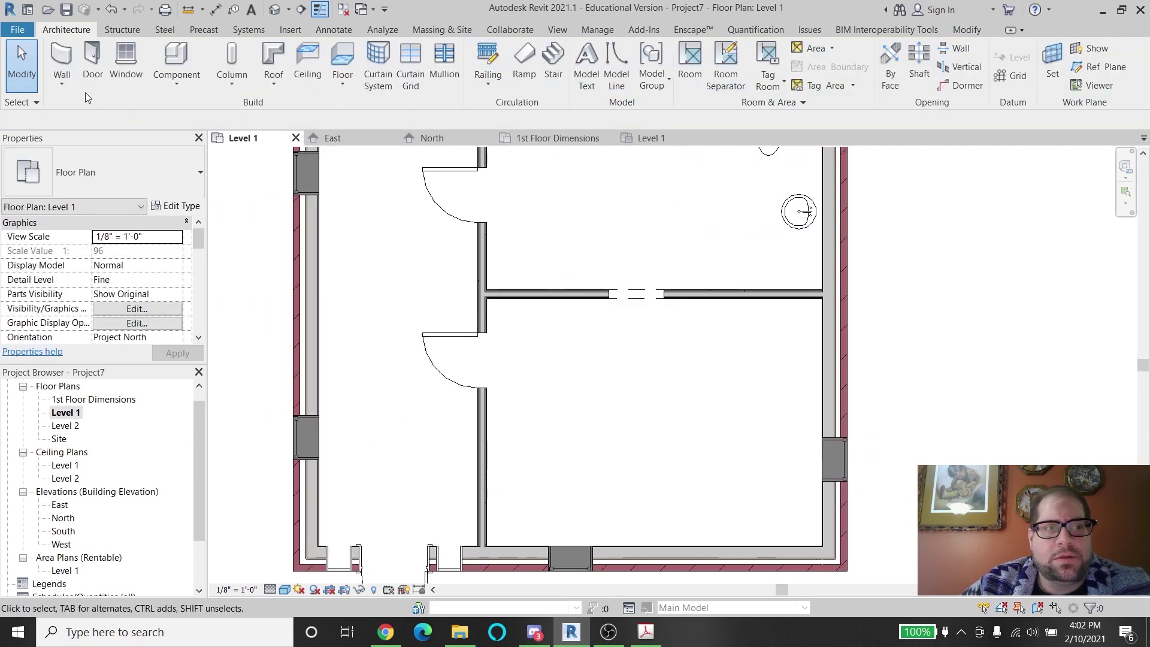
pyautogui.click(176, 60)
# Browse the Showers and Bathtubs families, then close the library without loading a tub
pyautogui.click(614, 64)
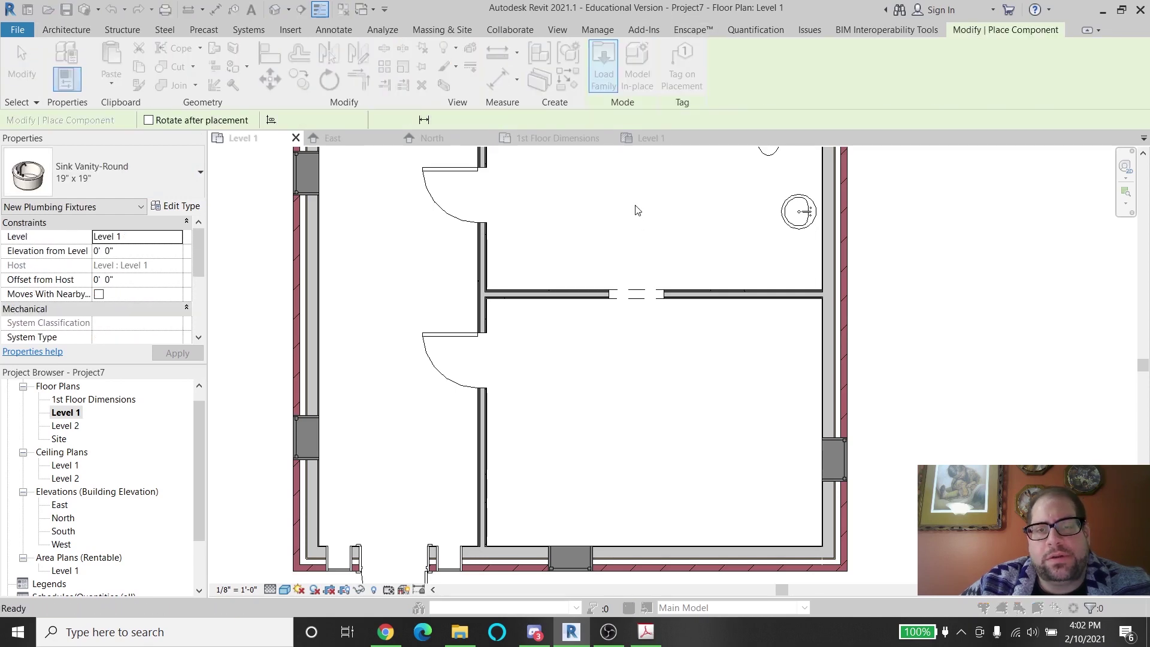
pyautogui.click(920, 67)
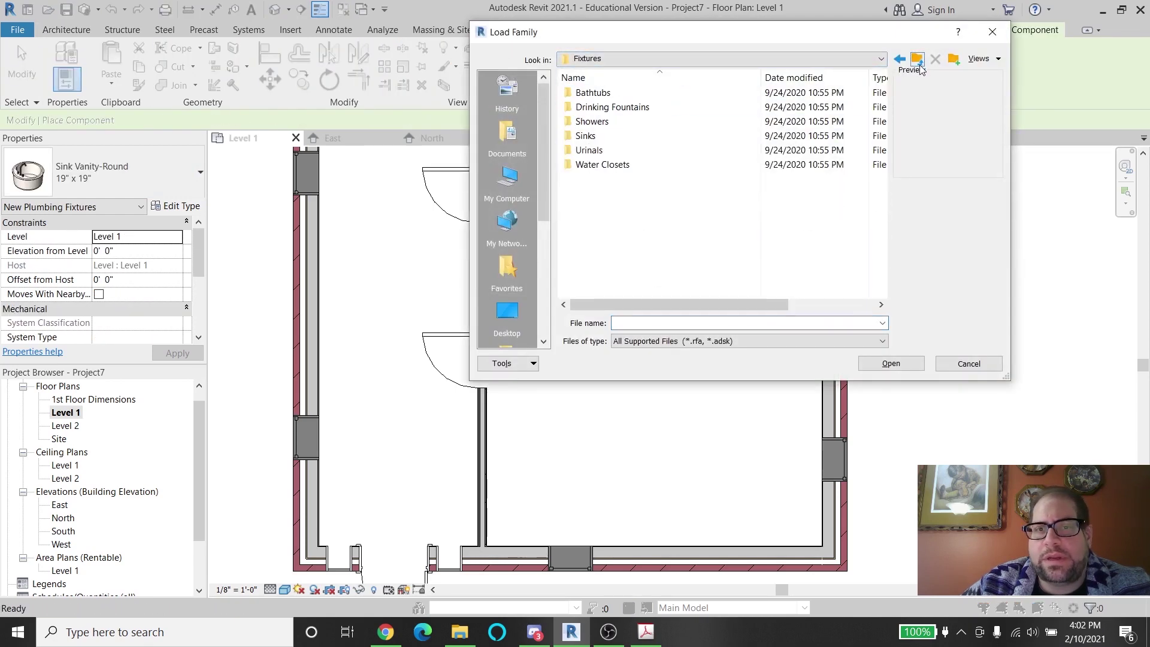
pyautogui.doubleClick(599, 122)
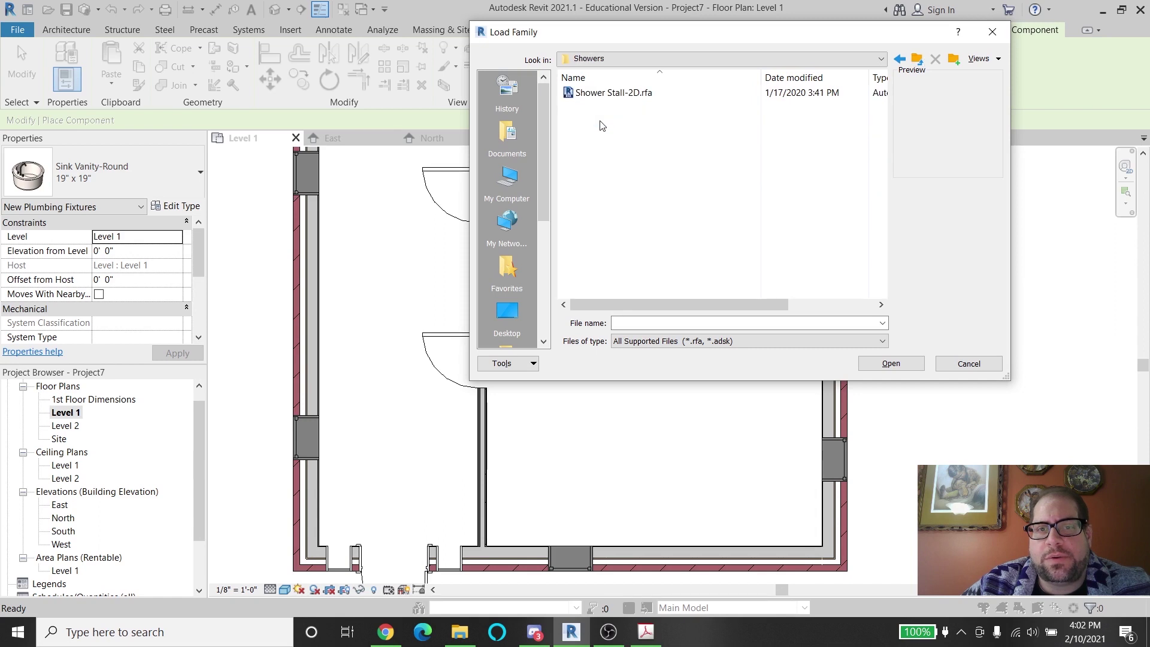
pyautogui.click(618, 96)
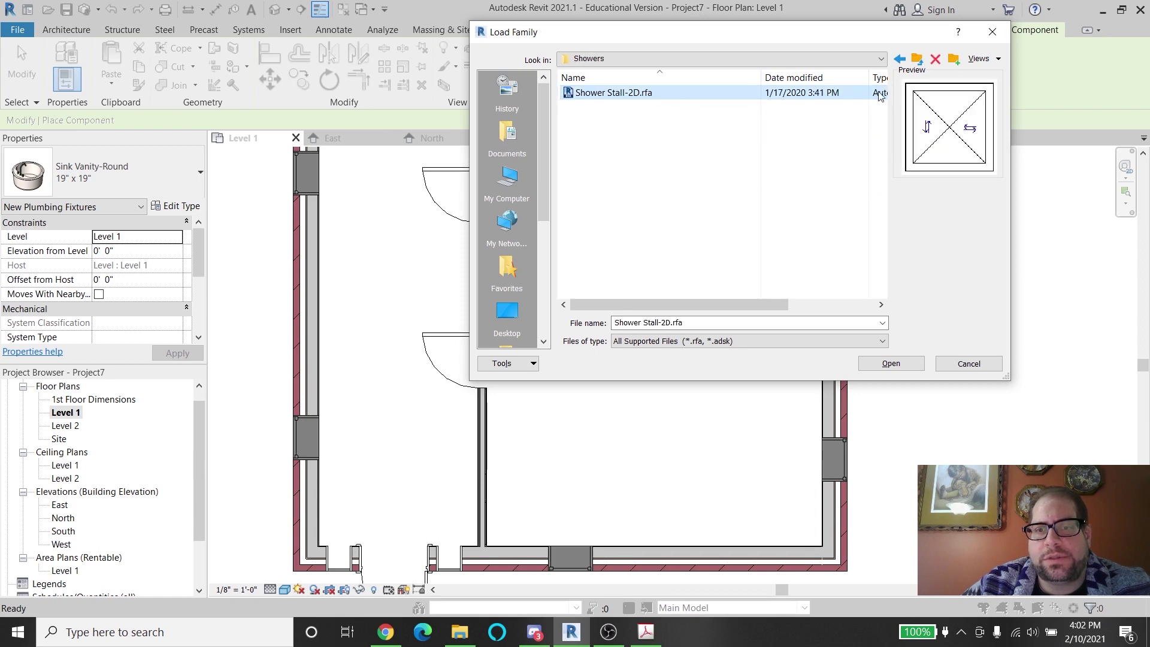
pyautogui.click(916, 61)
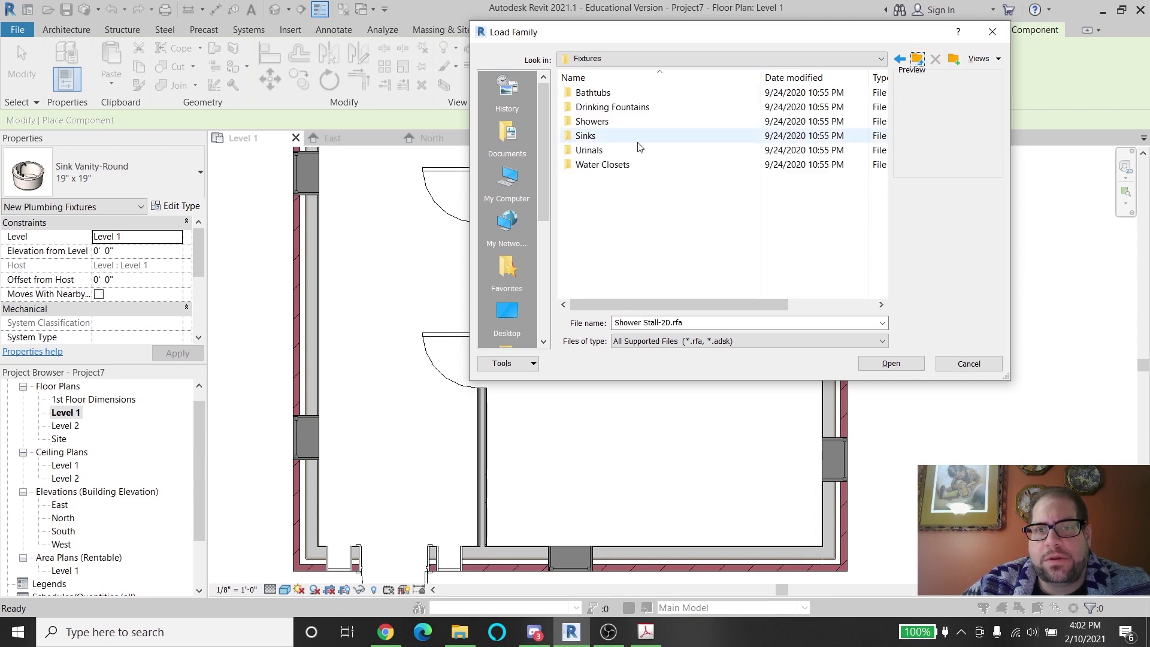
pyautogui.doubleClick(596, 93)
pyautogui.click(626, 107)
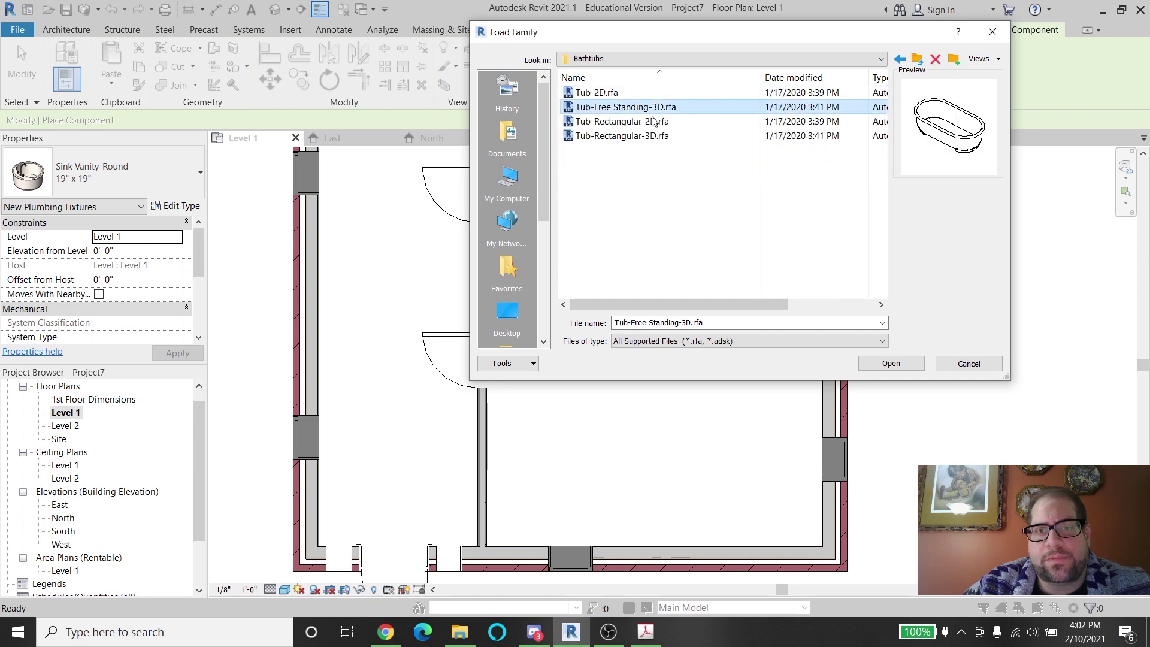
pyautogui.click(650, 137)
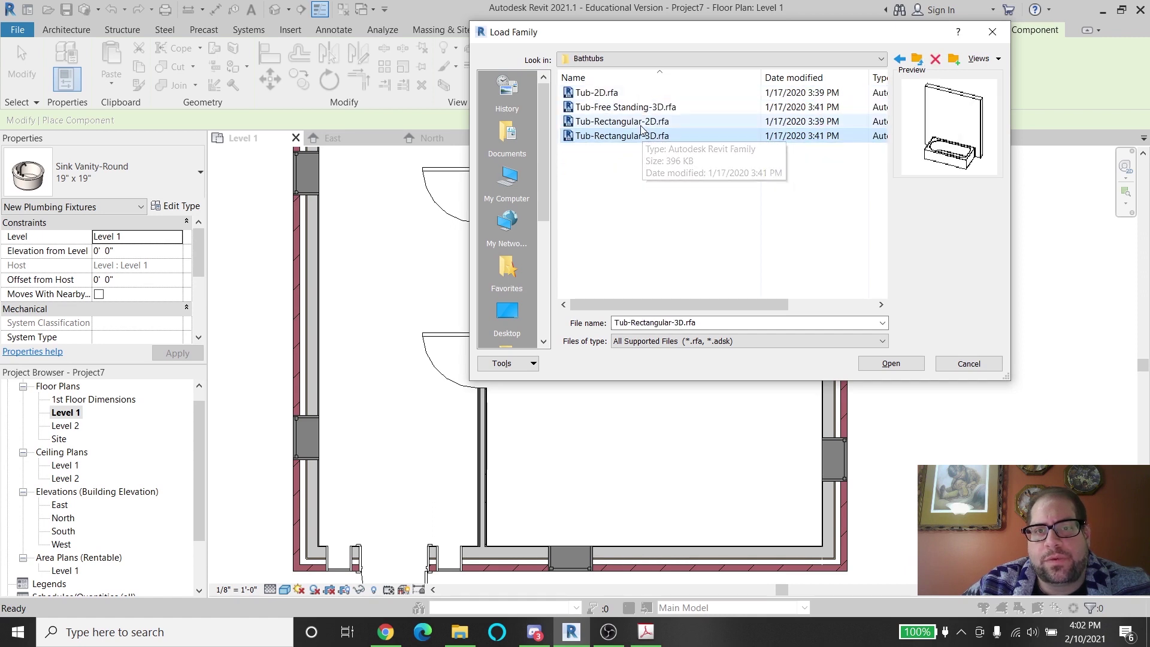
pyautogui.click(640, 124)
pyautogui.click(997, 366)
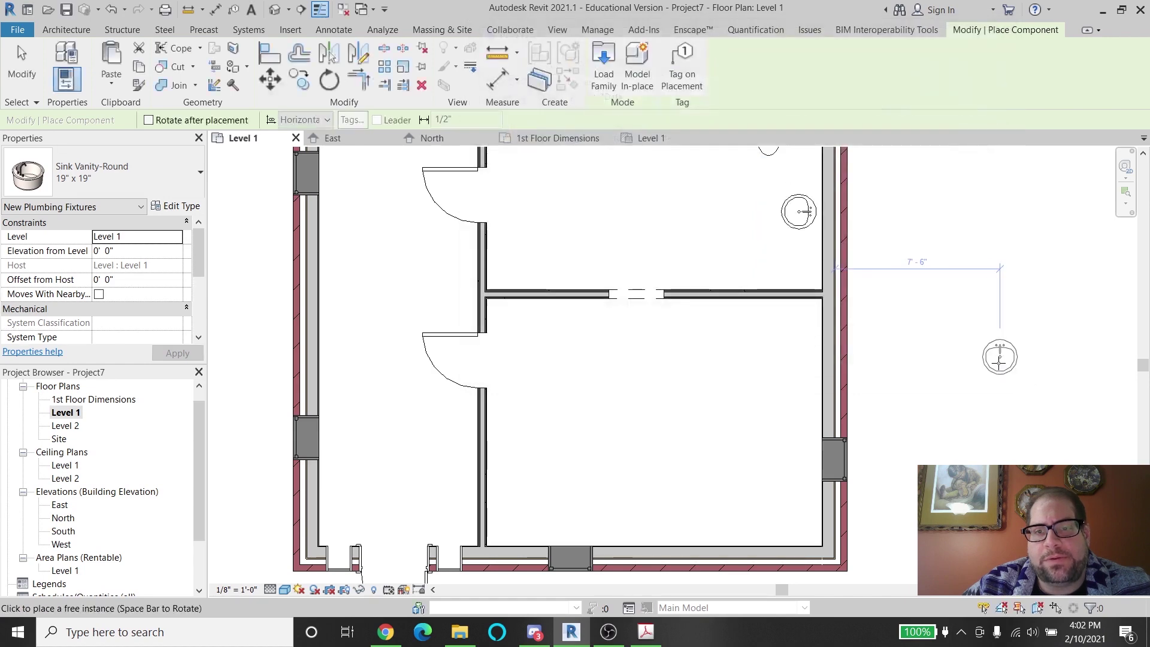
# Reopen the family library and go back up to the English-Imperial folder
pyautogui.click(604, 76)
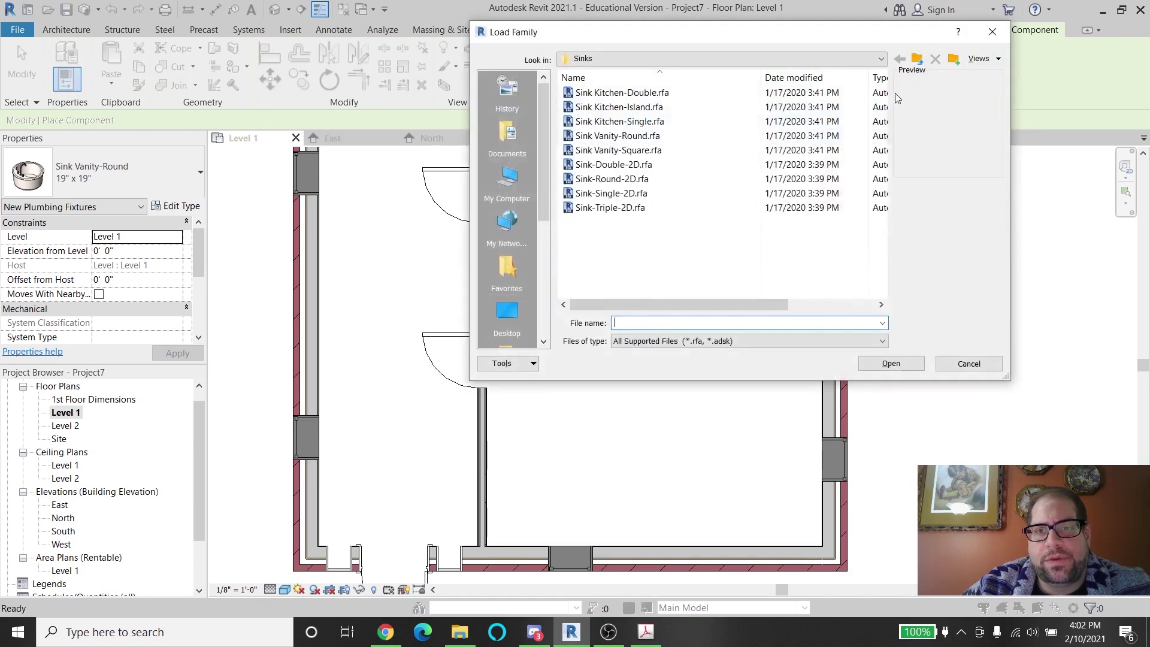
pyautogui.click(917, 59)
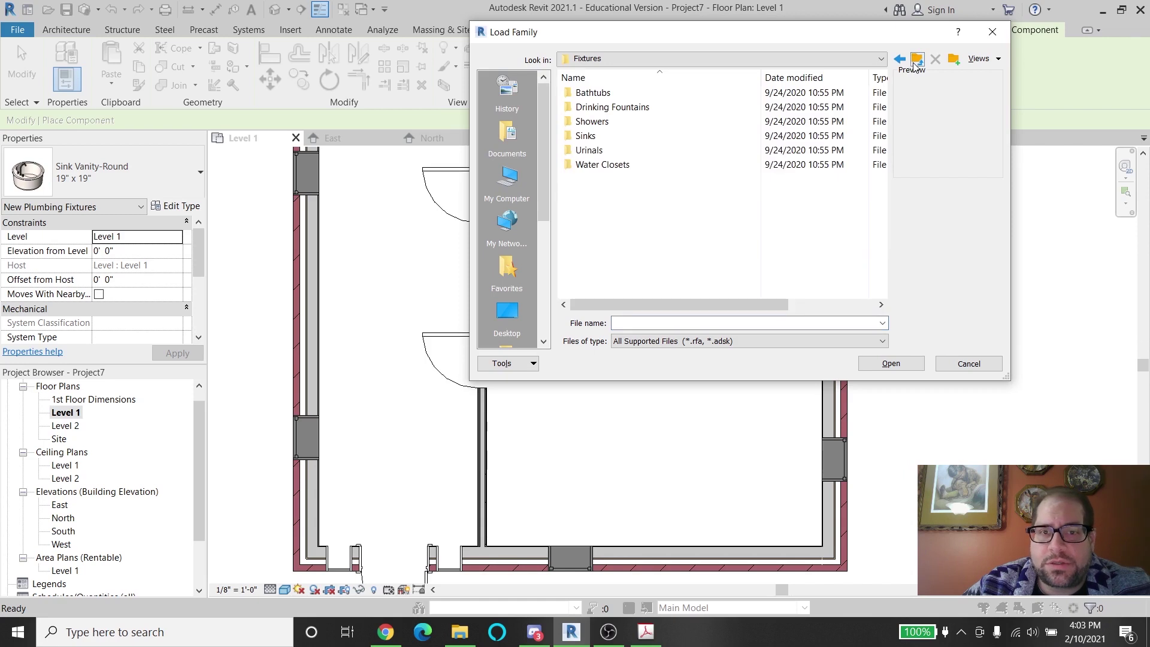
pyautogui.click(917, 59)
pyautogui.click(916, 59)
pyautogui.click(917, 59)
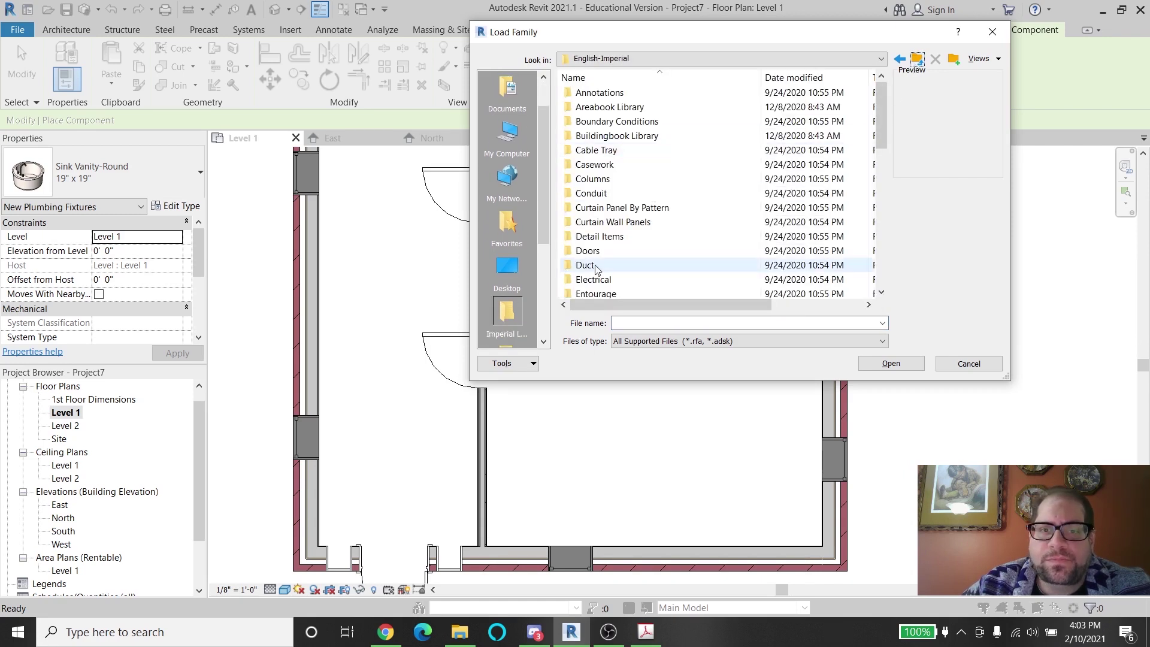
pyautogui.scroll(-2, 589, 265)
pyautogui.scroll(-4, 680, 264)
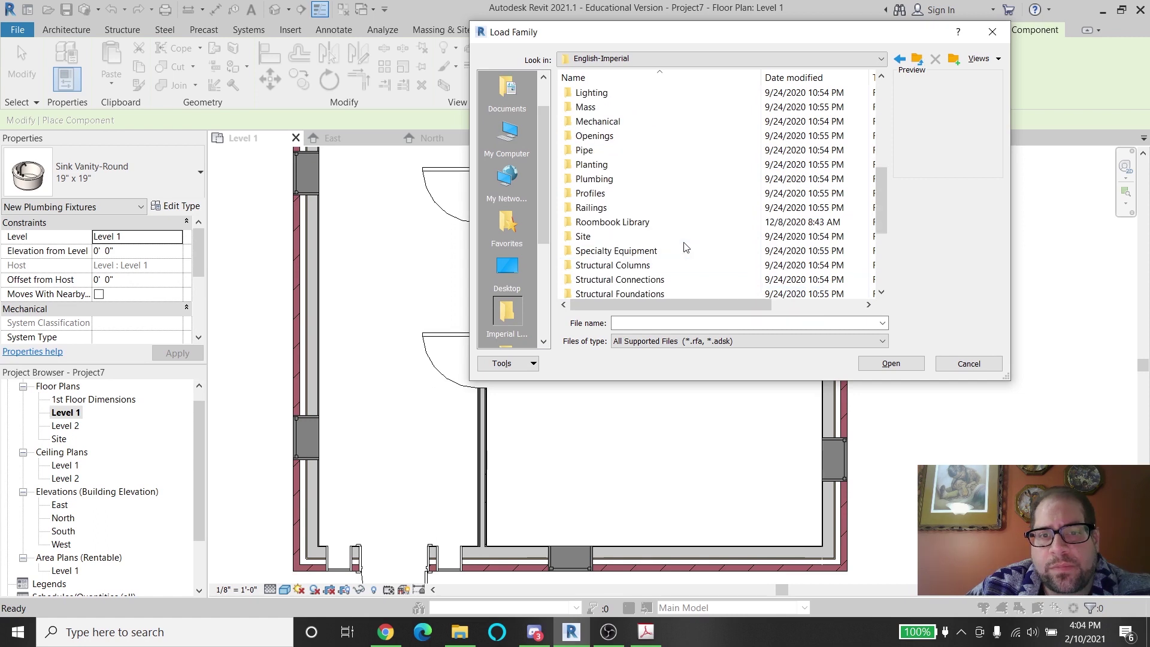
# Preview High-End domestic appliances like Range-36_Inch, cancel without loading, and exit component placement
pyautogui.doubleClick(686, 251)
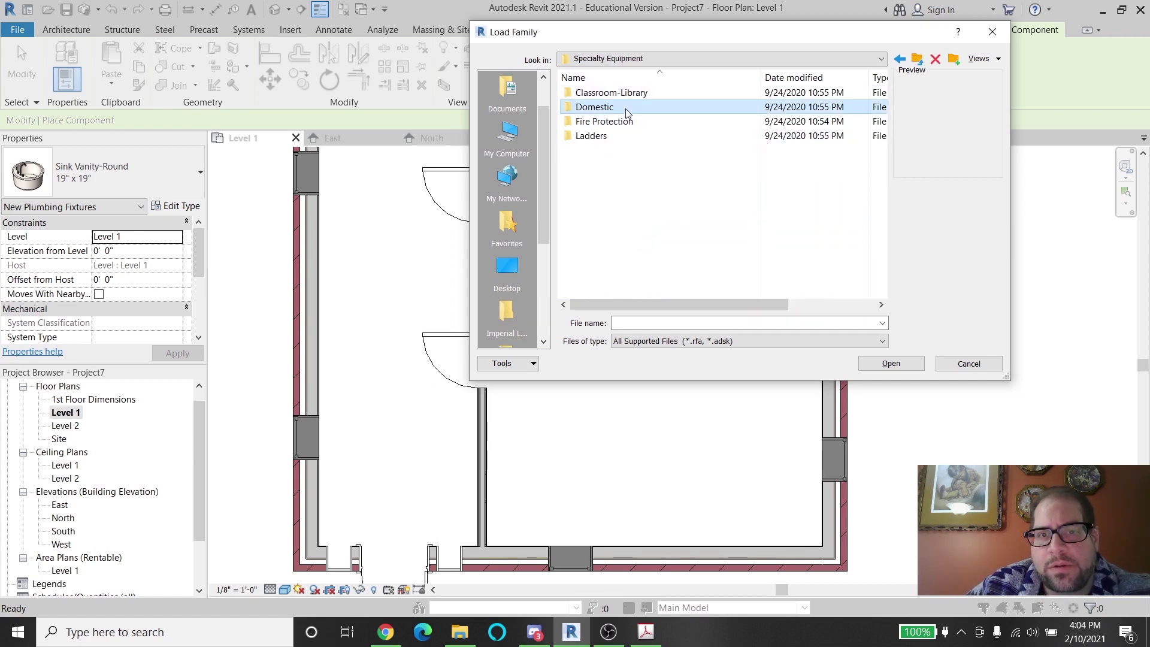
pyautogui.doubleClick(626, 108)
pyautogui.doubleClick(623, 93)
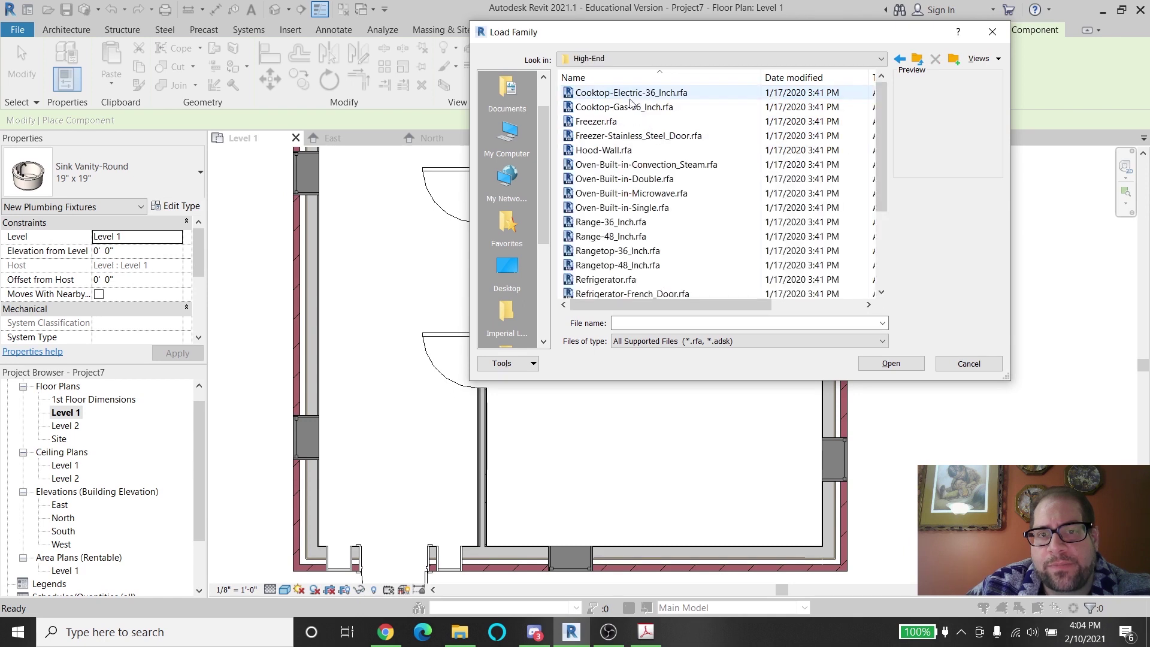
pyautogui.click(639, 123)
pyautogui.click(637, 165)
pyautogui.click(637, 193)
pyautogui.click(637, 208)
pyautogui.click(638, 222)
pyautogui.click(637, 251)
pyautogui.scroll(-3, 638, 257)
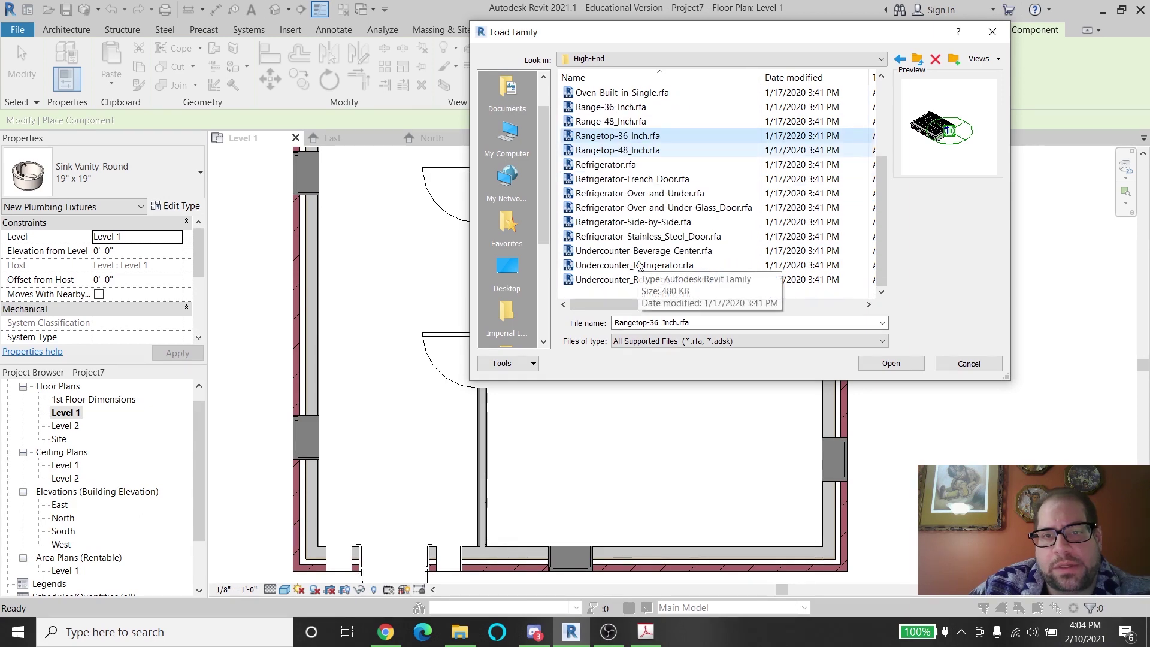
pyautogui.click(960, 365)
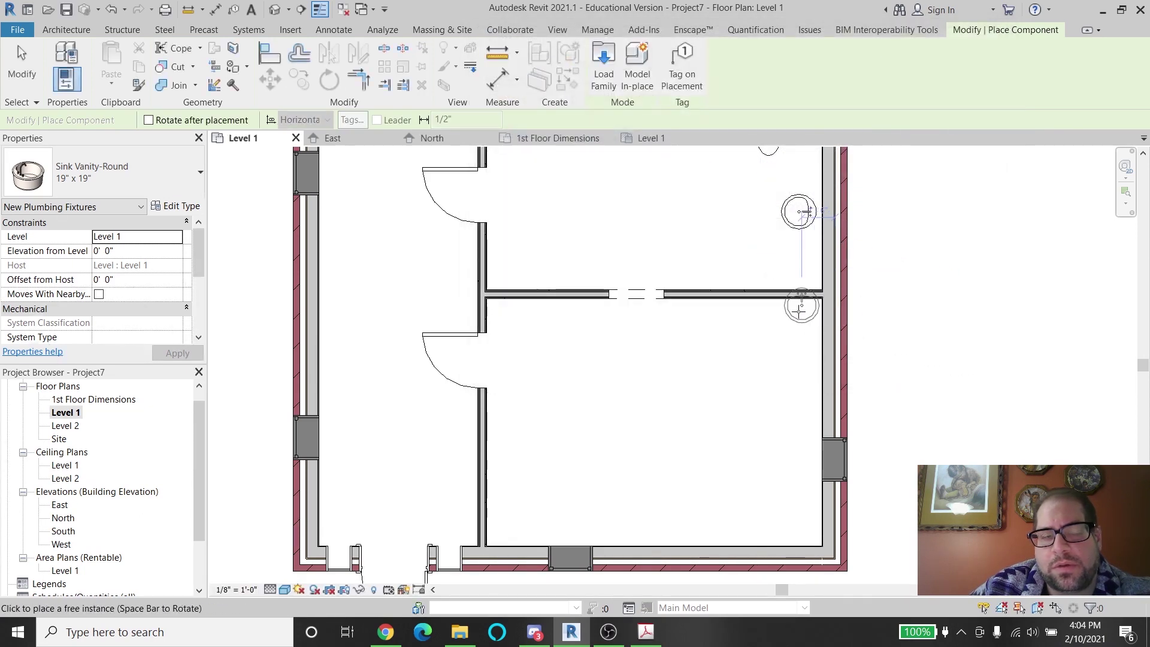
pyautogui.press('Escape')
pyautogui.press('Escape')
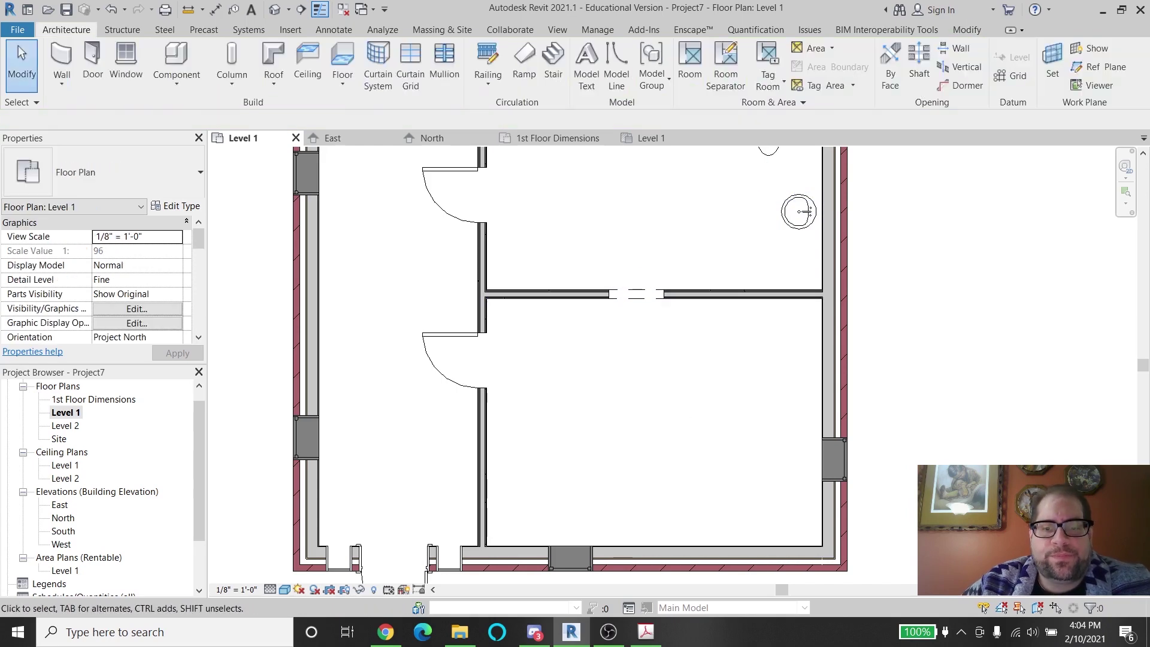
# Start a component and browse the family library to English-Imperial > Furniture > Beds
pyautogui.click(643, 636)
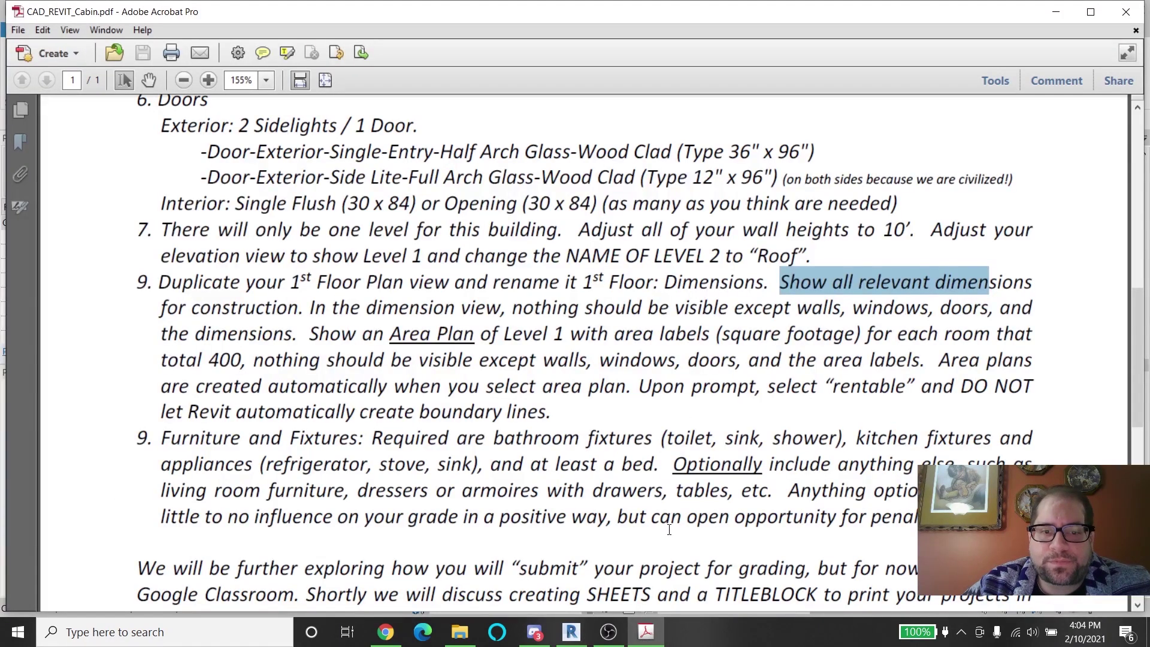
pyautogui.click(644, 636)
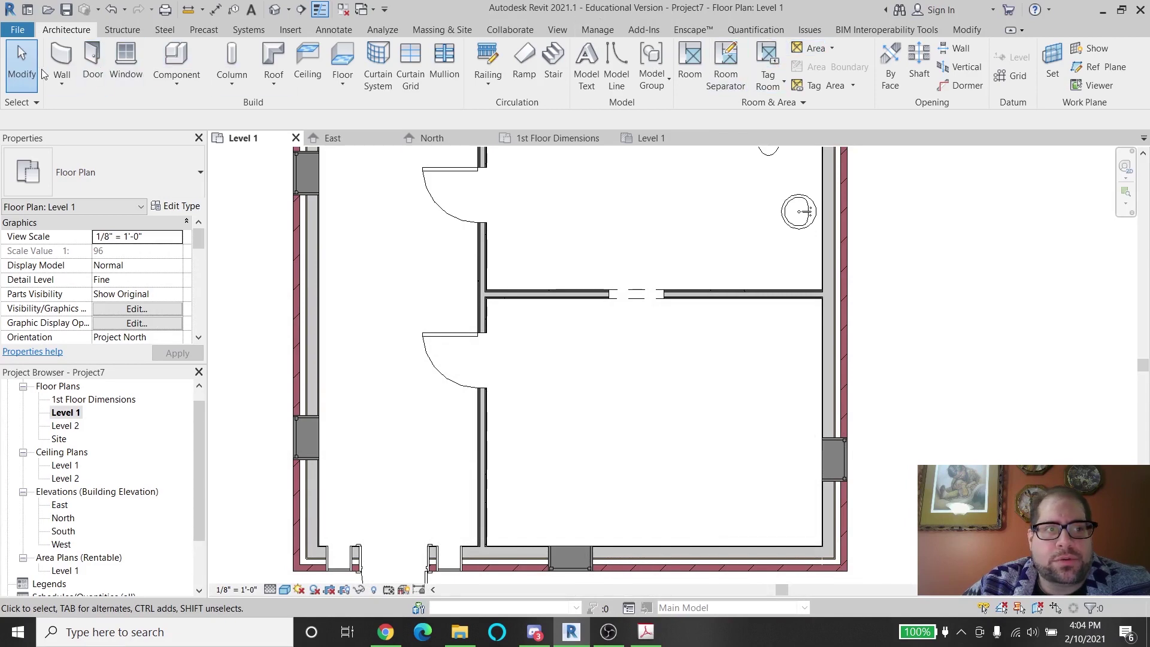
pyautogui.click(176, 60)
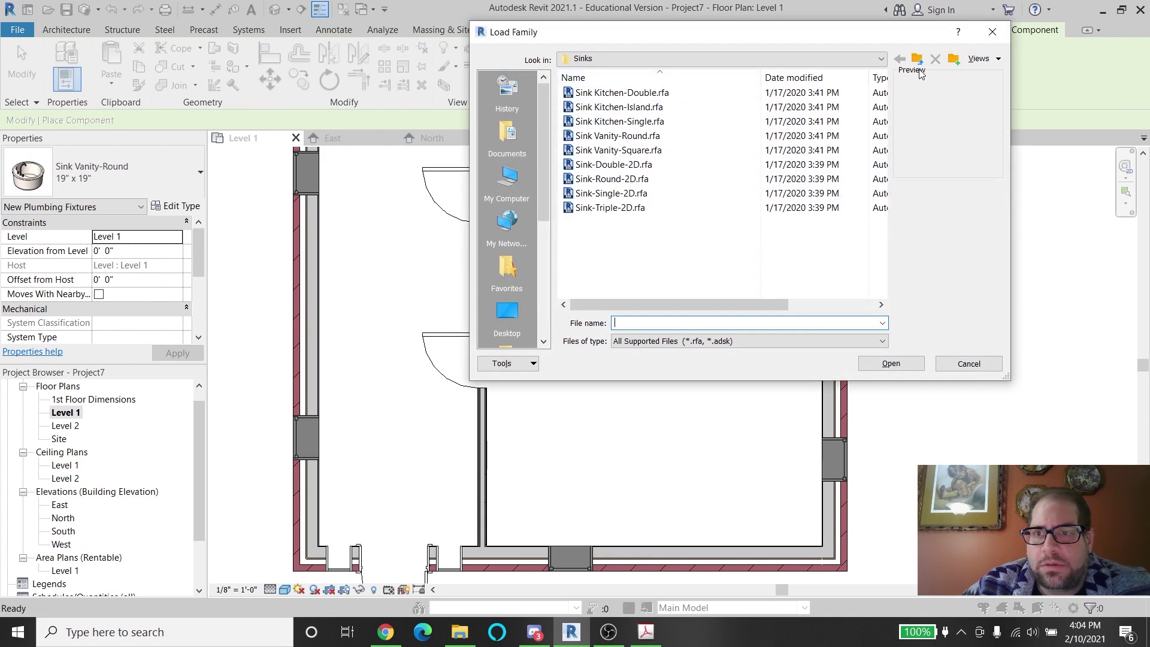
pyautogui.click(918, 58)
pyautogui.click(918, 58)
pyautogui.click(919, 58)
pyautogui.click(919, 58)
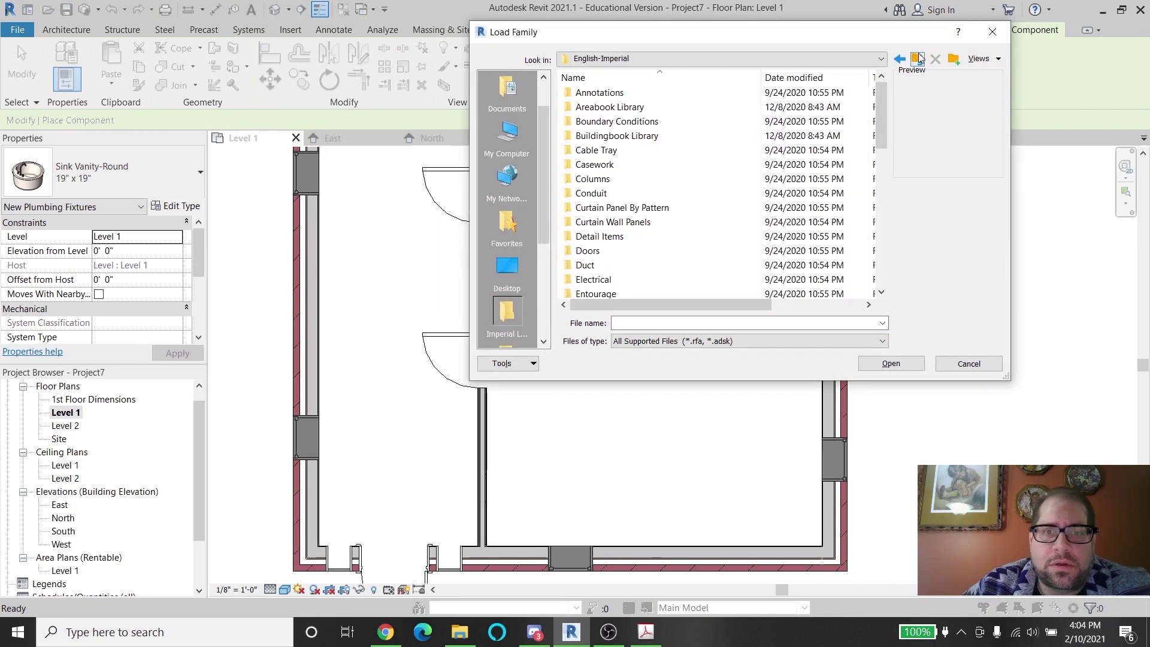
pyautogui.click(722, 125)
pyautogui.scroll(-1, 721, 125)
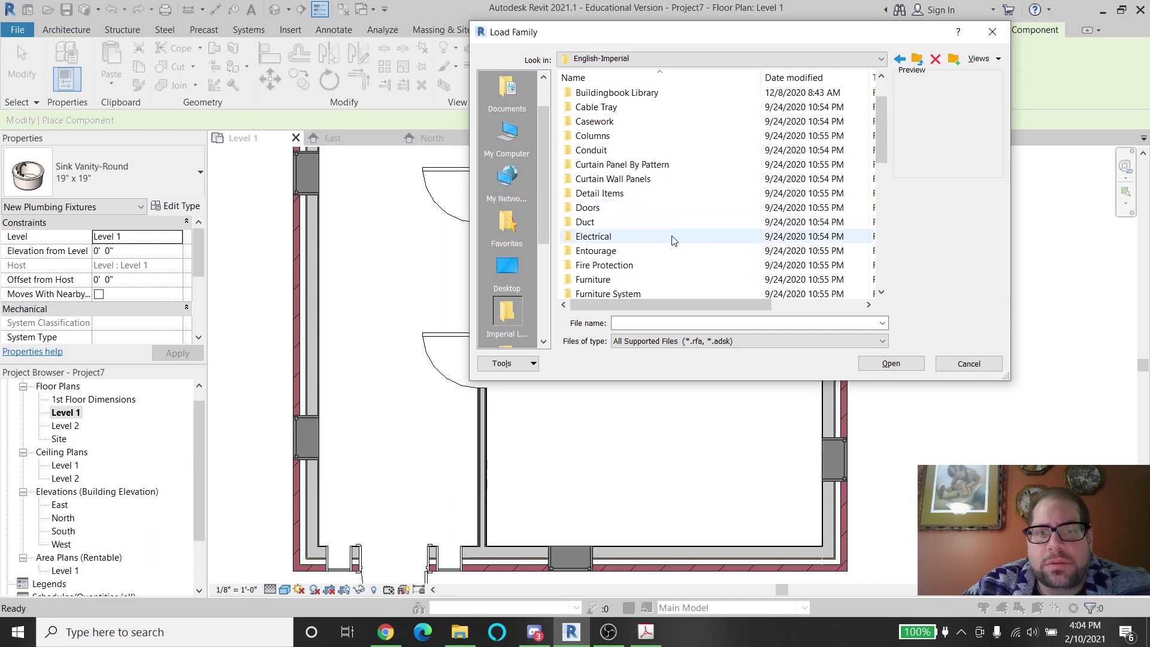
pyautogui.doubleClick(638, 280)
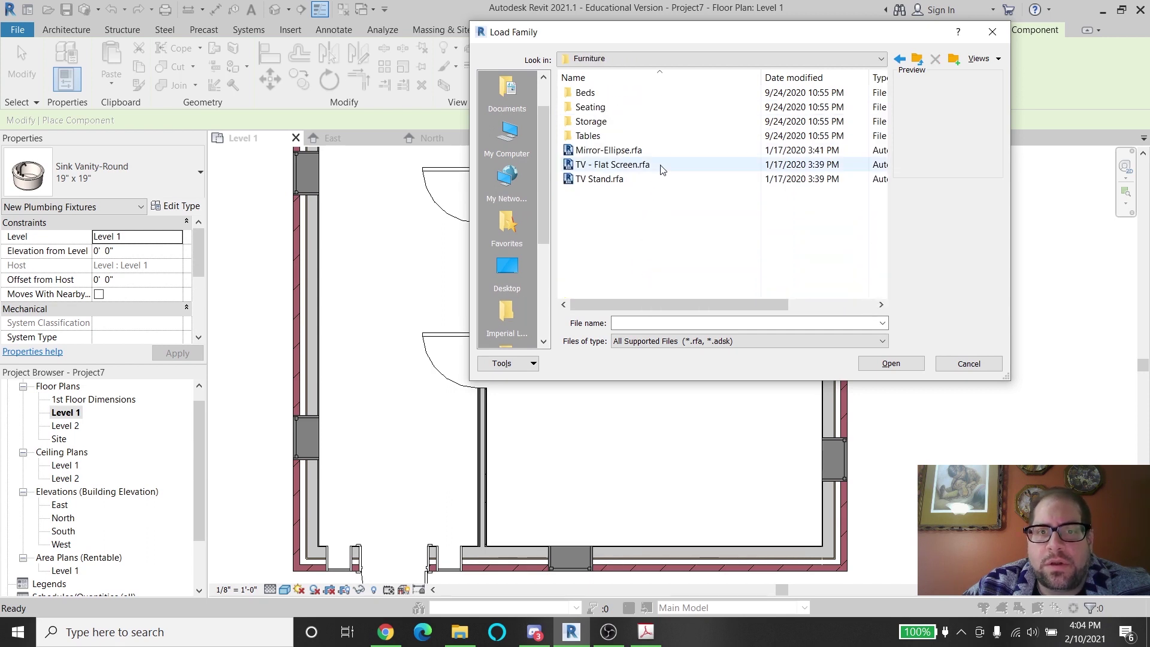
pyautogui.doubleClick(630, 92)
# Compare the bed family previews and load Bed-Shaker.rfa into the project
pyautogui.click(632, 107)
pyautogui.click(625, 136)
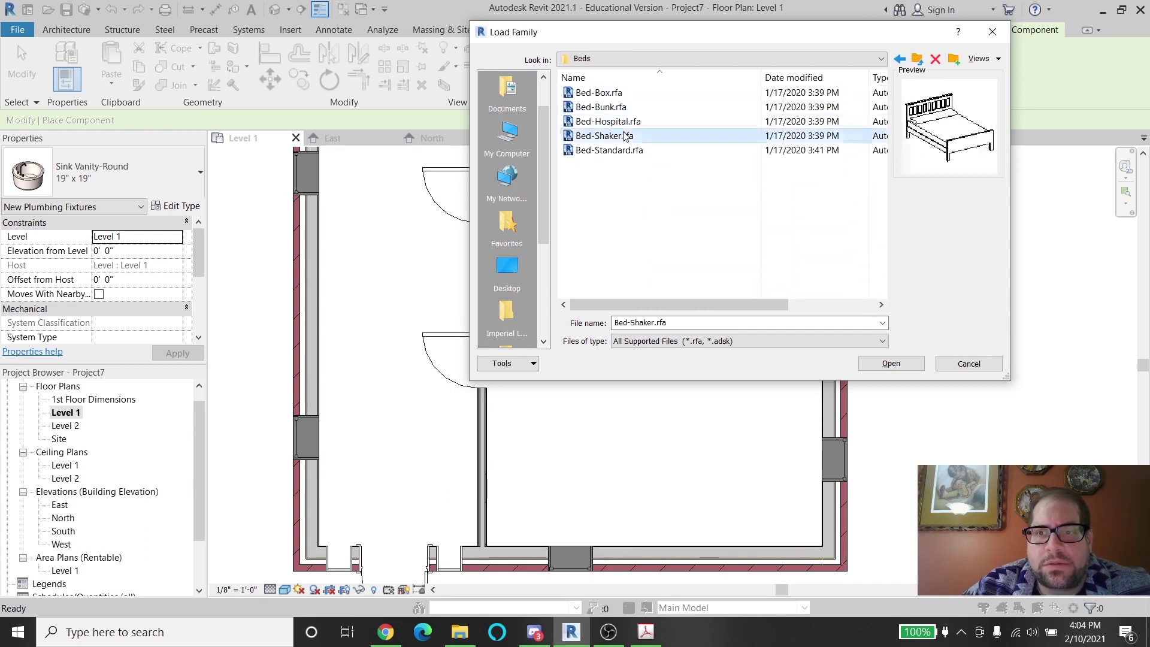
pyautogui.click(608, 122)
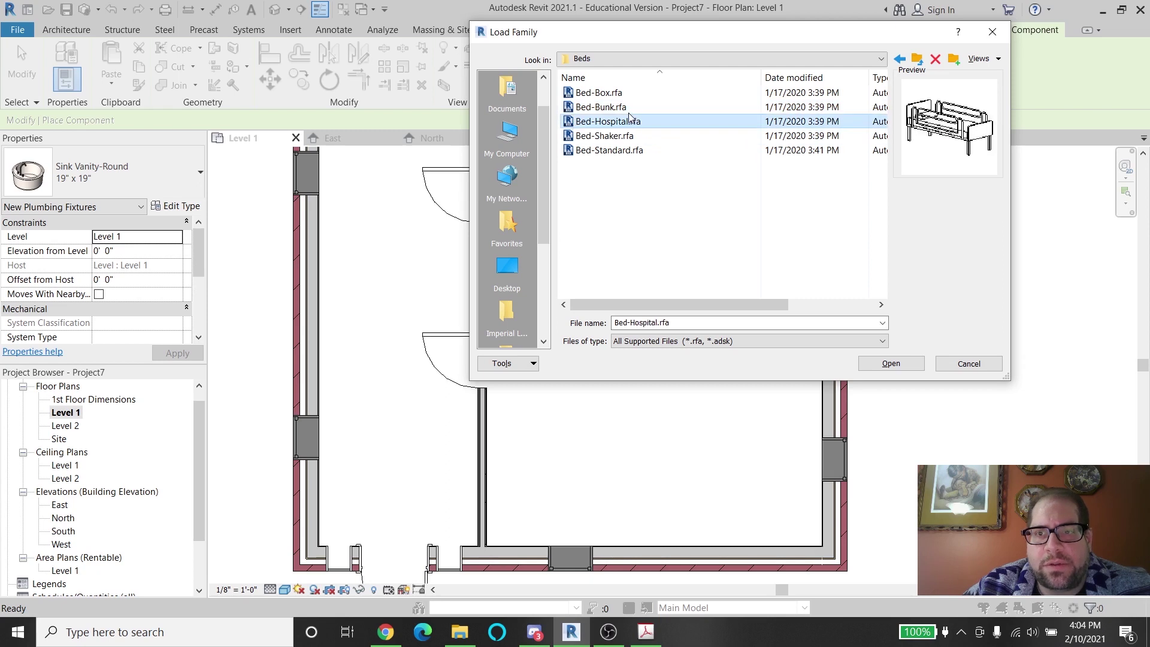
pyautogui.click(601, 107)
pyautogui.click(608, 121)
pyautogui.click(621, 151)
pyautogui.click(620, 108)
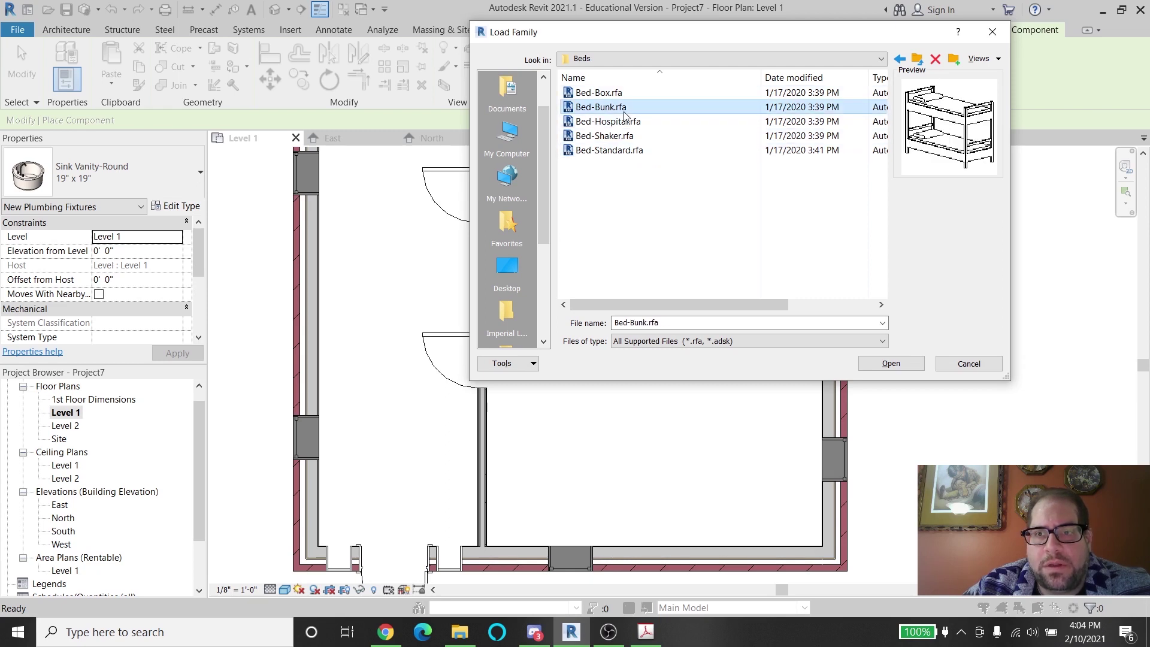
pyautogui.click(621, 93)
pyautogui.click(621, 107)
pyautogui.click(624, 136)
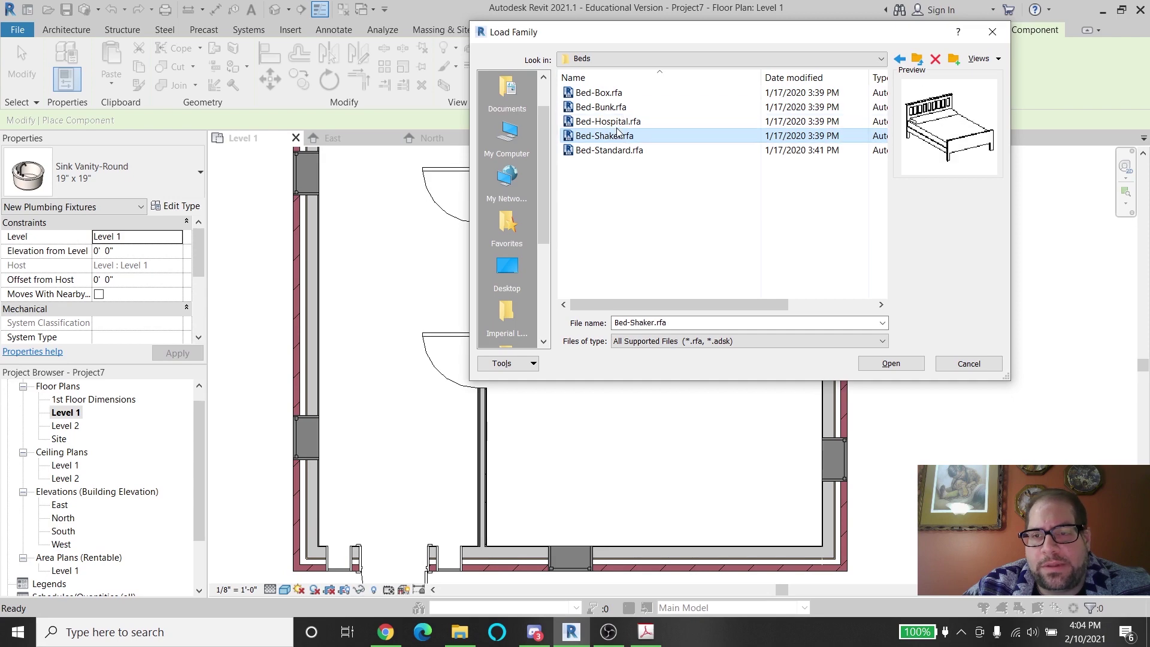
pyautogui.click(891, 363)
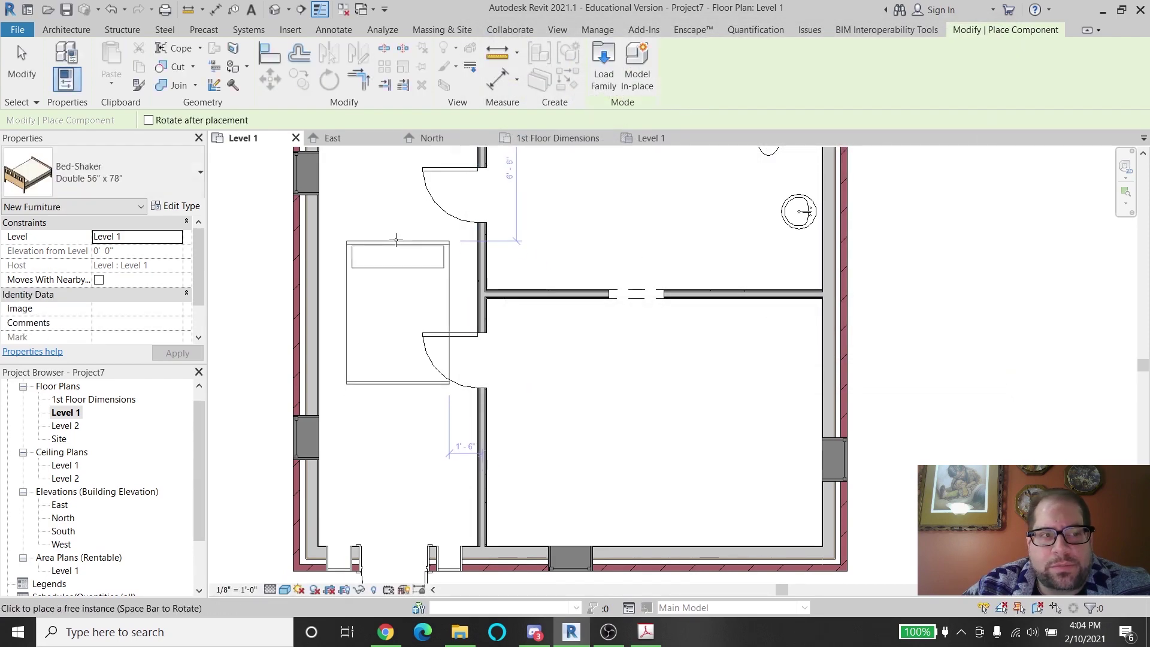
# Place one Twin 41" x 78" Bed-Shaker in the lower bedroom, then recentre the plan
pyautogui.click(75, 156)
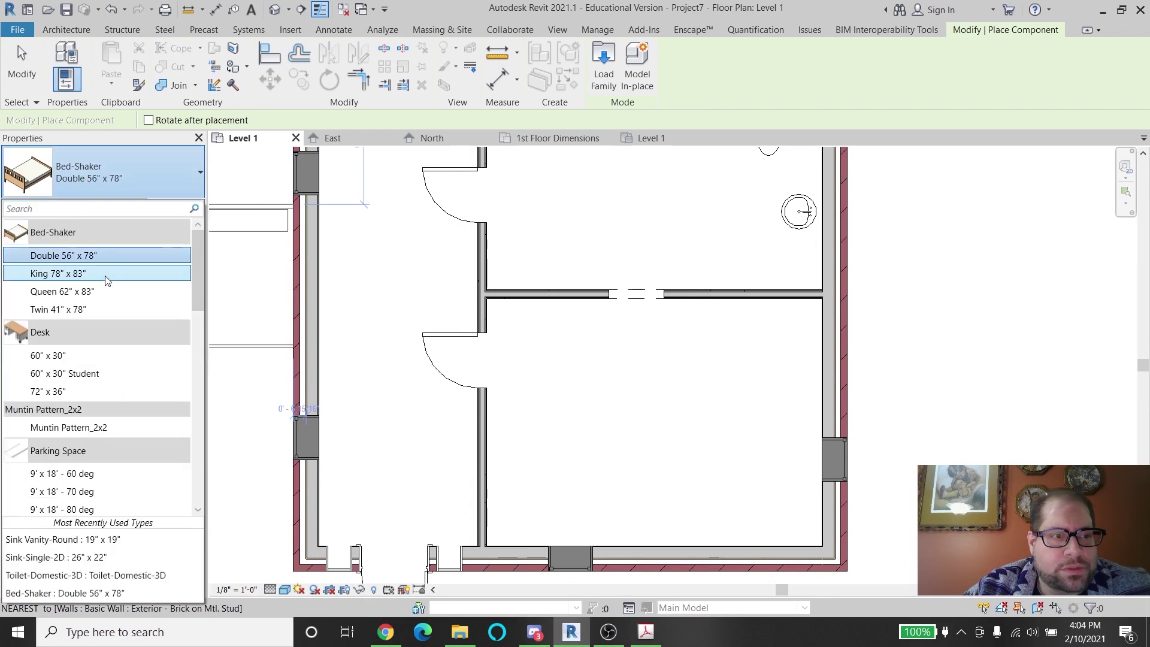
pyautogui.click(134, 309)
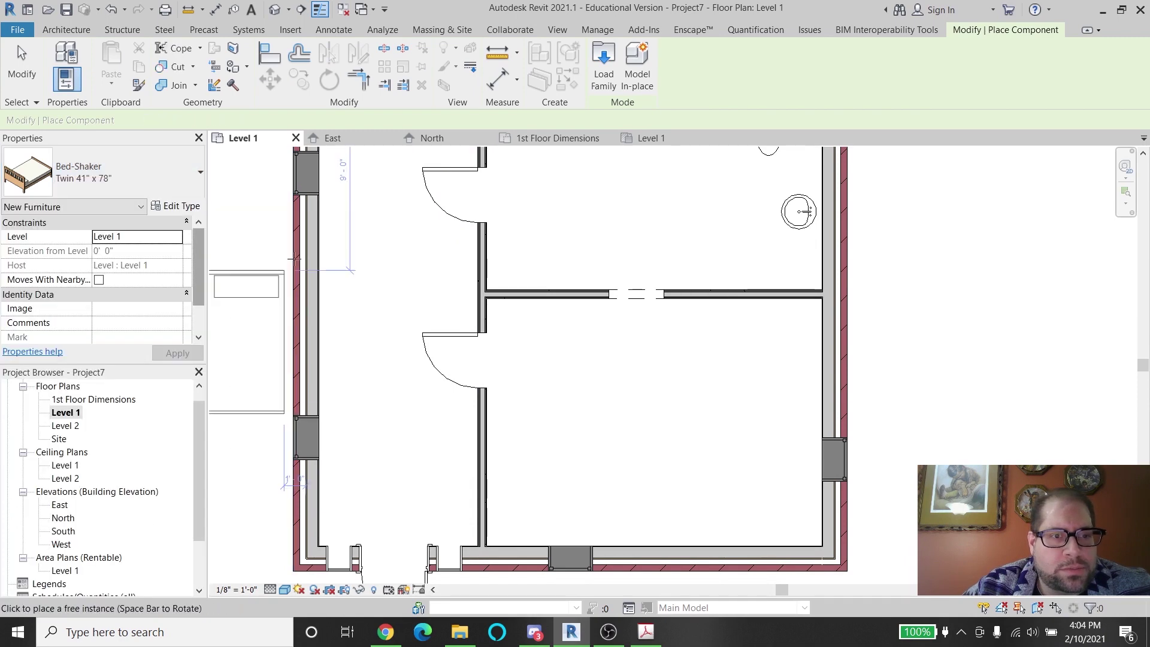
pyautogui.moveTo(362, 217); pyautogui.dragTo(384, 318, button='middle')
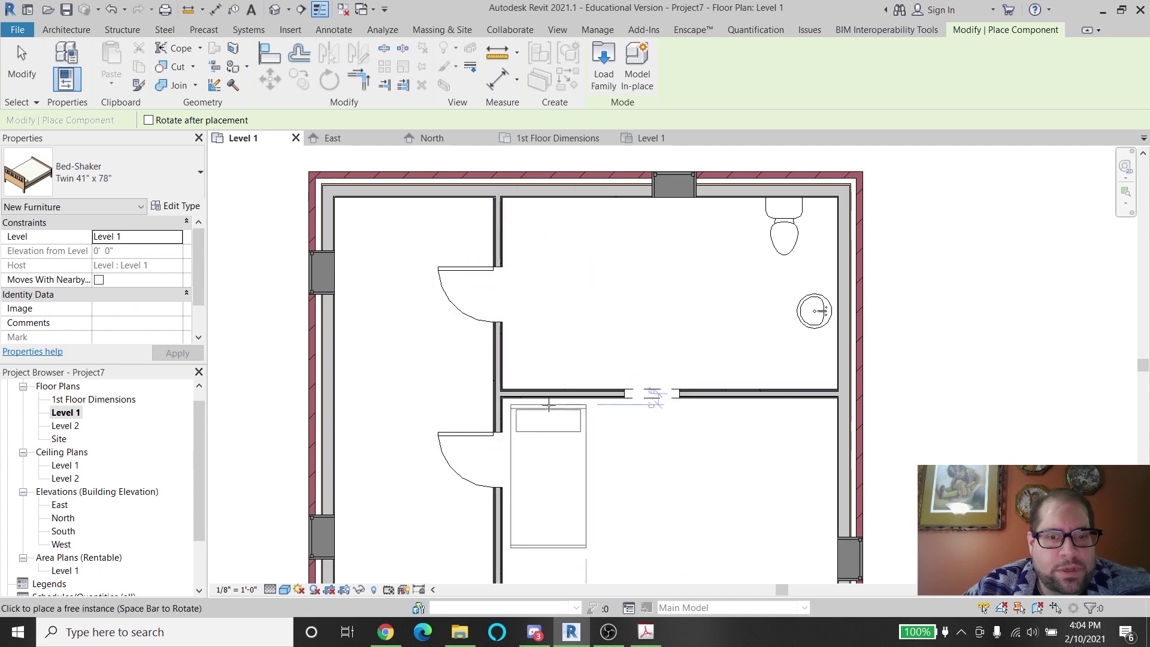
pyautogui.click(554, 408)
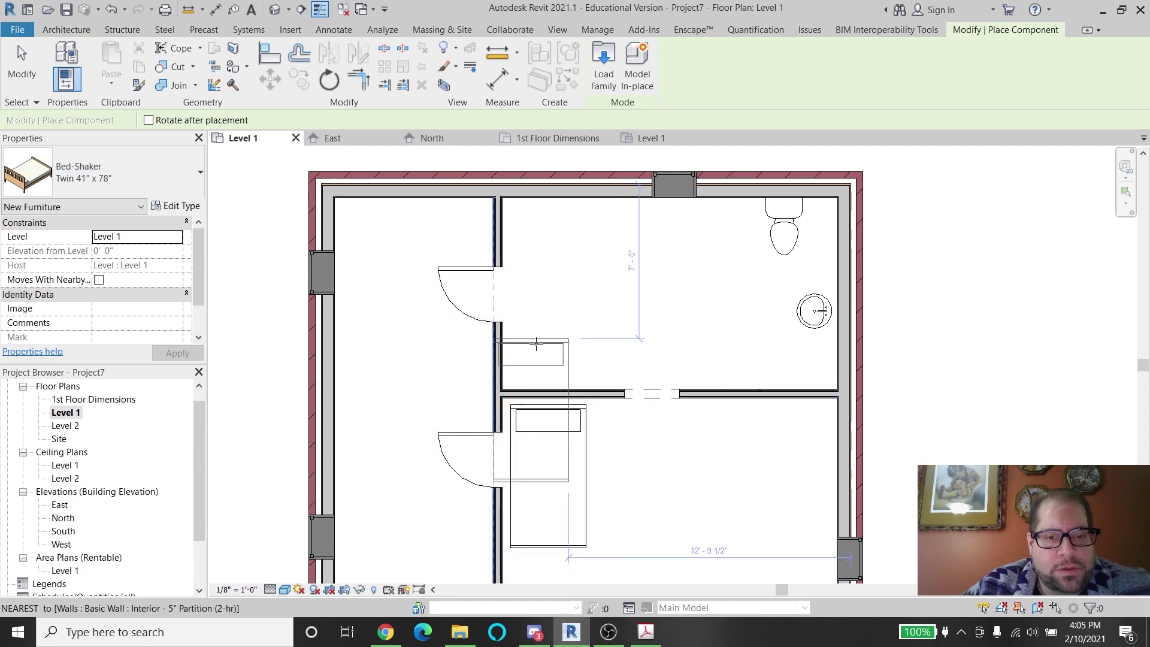
pyautogui.press('Escape')
pyautogui.press('Escape')
pyautogui.scroll(-2, 609, 357)
pyautogui.moveTo(608, 357); pyautogui.dragTo(592, 288, button='middle')
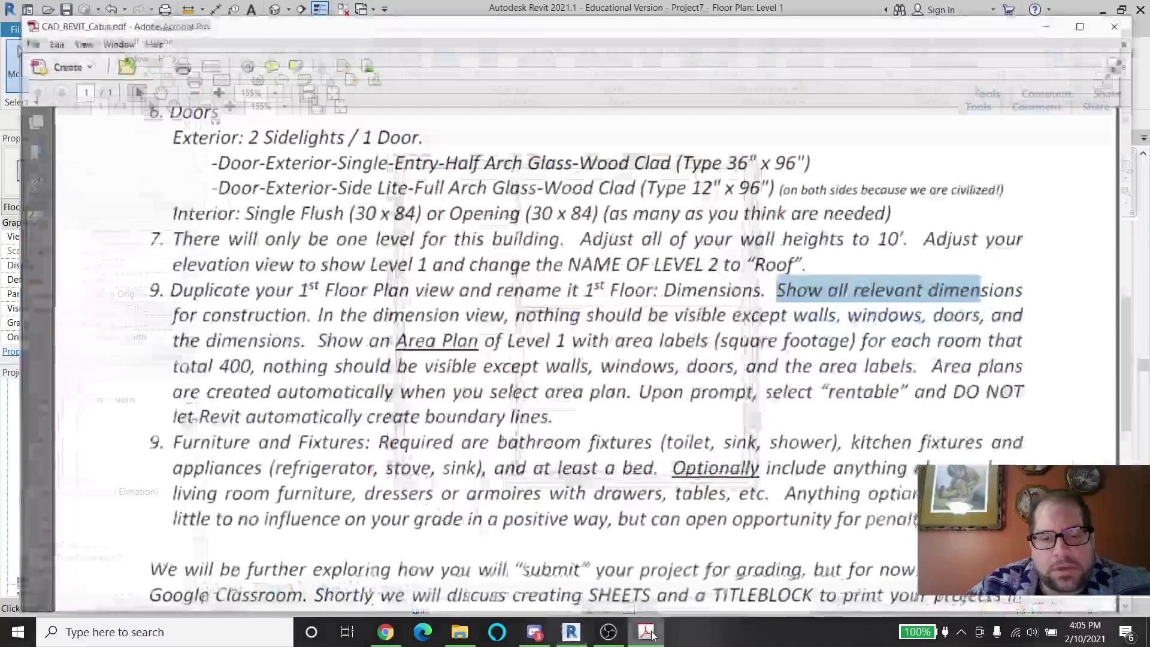
# Highlight and read item 9's furniture requirements, then scroll back to the brief's title
pyautogui.click(646, 632)
pyautogui.scroll(-1, 647, 415)
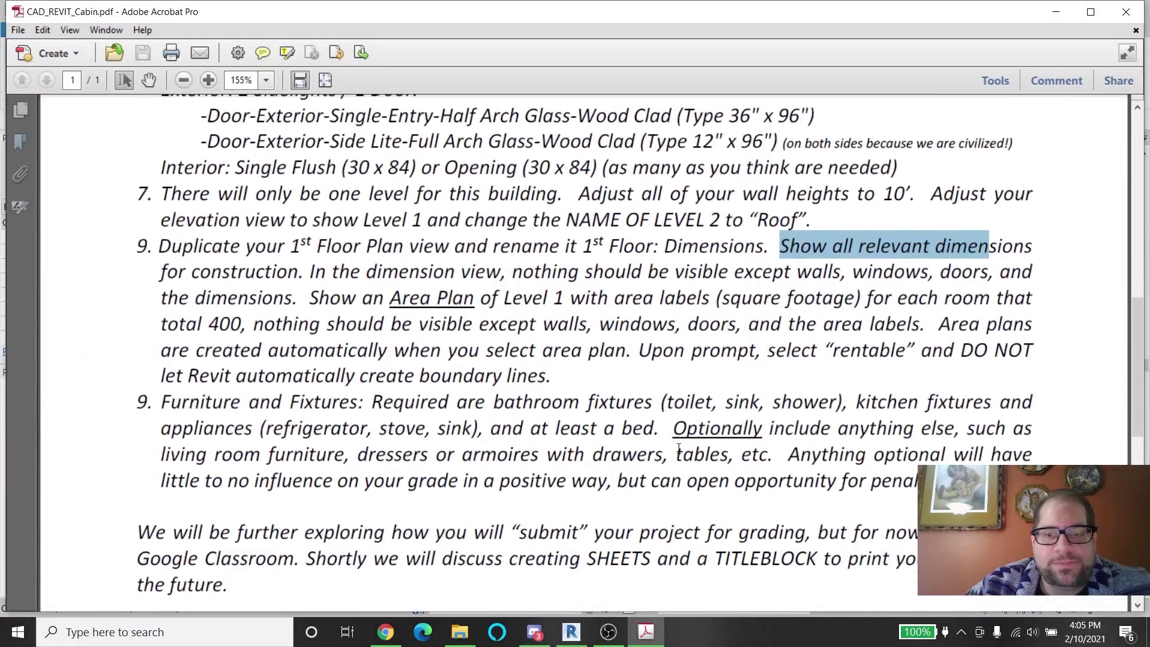
pyautogui.moveTo(1018, 481); pyautogui.dragTo(427, 219)
pyautogui.scroll(-3, 631, 374)
pyautogui.scroll(-5, 632, 375)
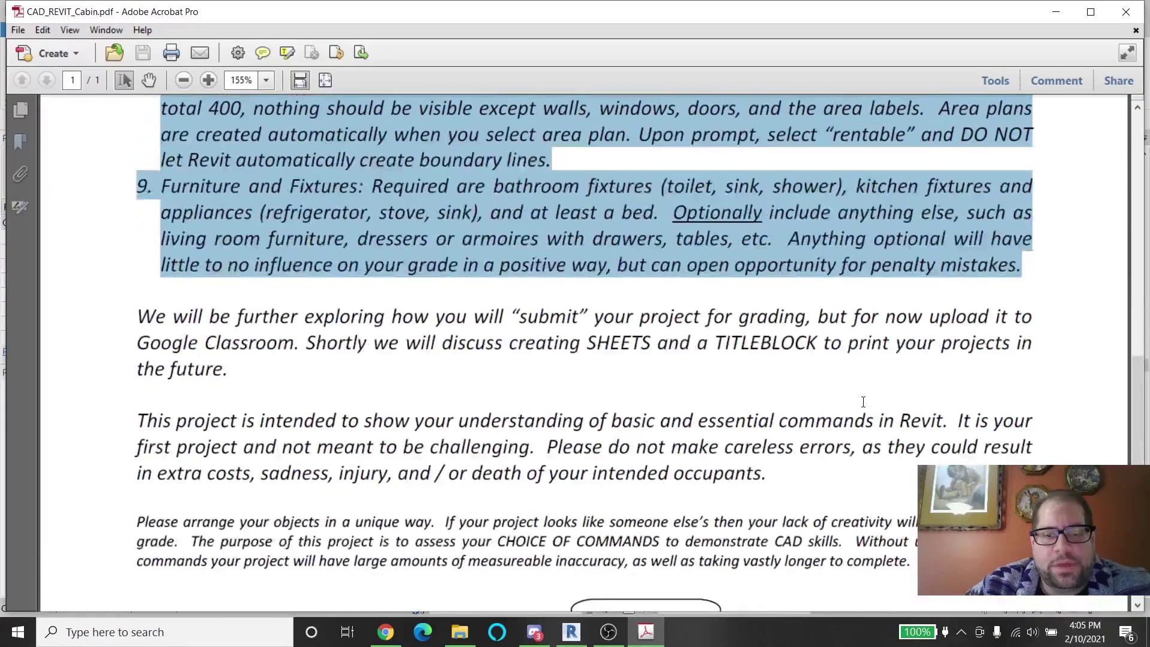
pyautogui.scroll(-2, 865, 408)
pyautogui.scroll(12, 779, 395)
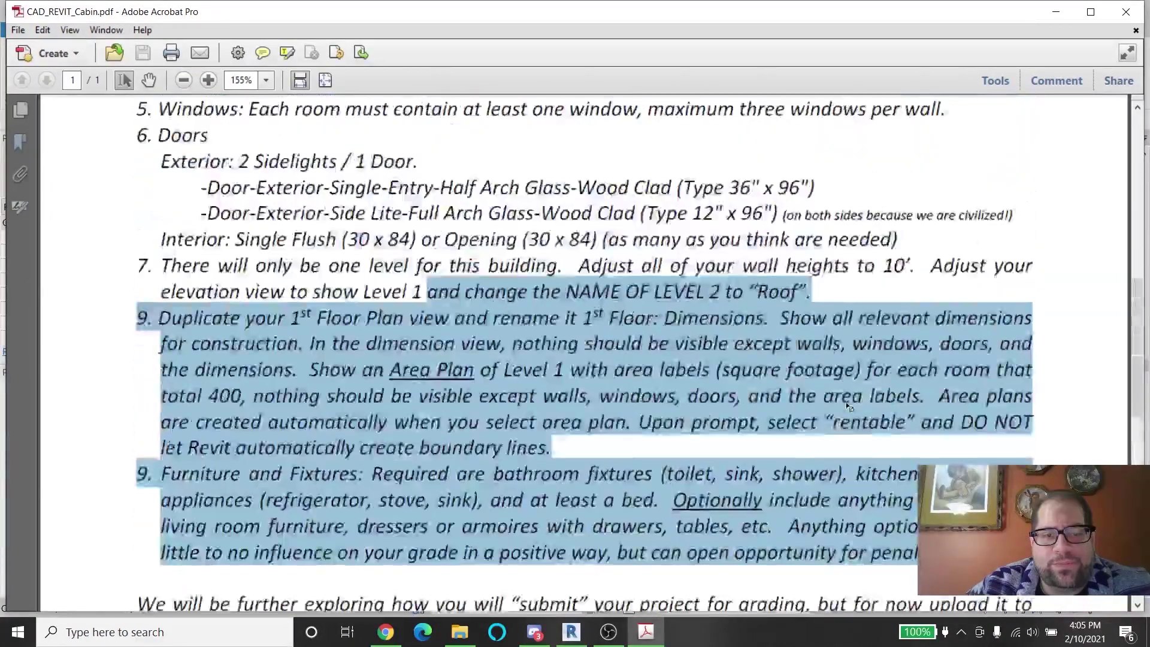
pyautogui.click(732, 372)
pyautogui.scroll(15, 735, 375)
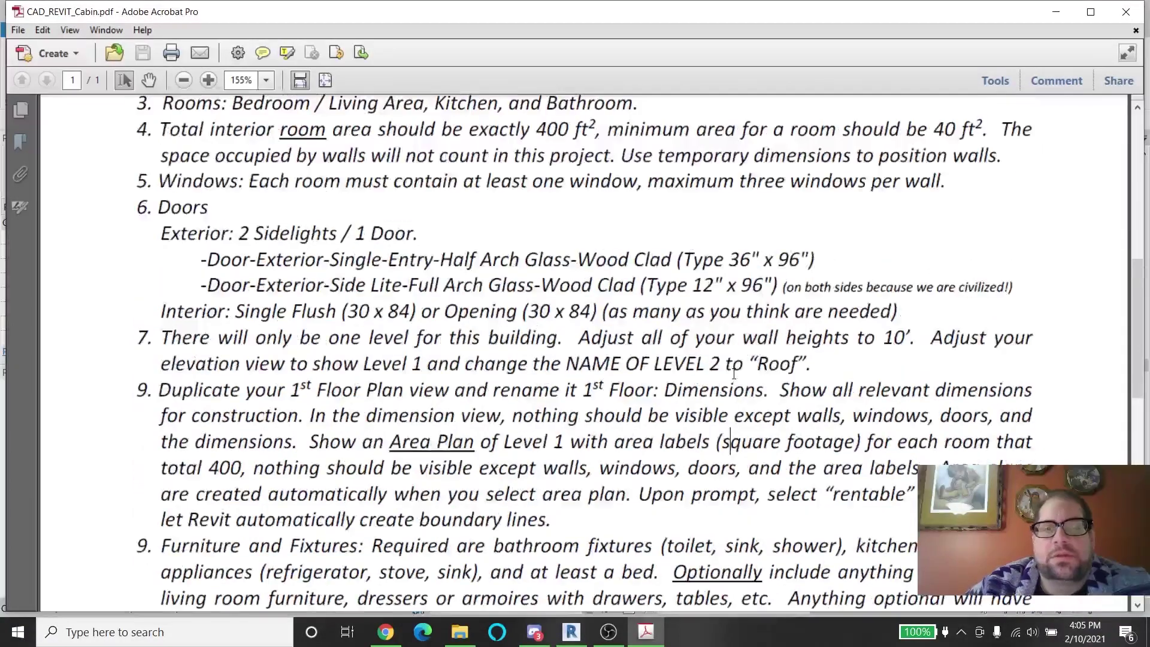